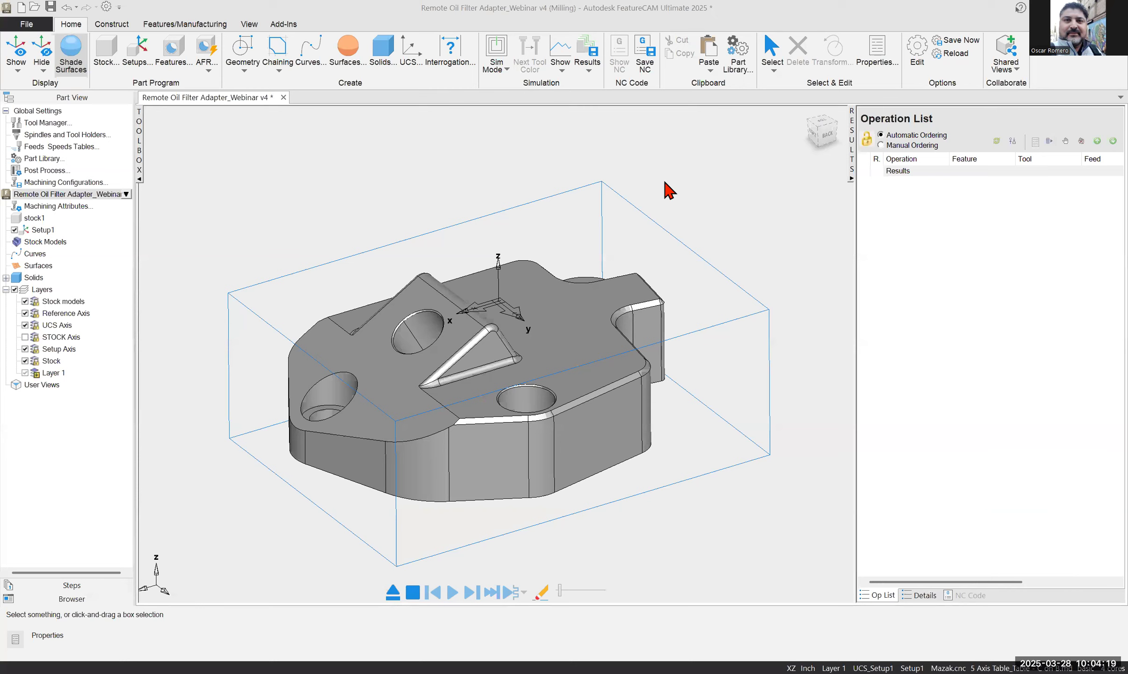
Examine the oil filter adapter from all sides, including its top wedge, holes, corner step and side slot
scroll(669, 189, down, 3)
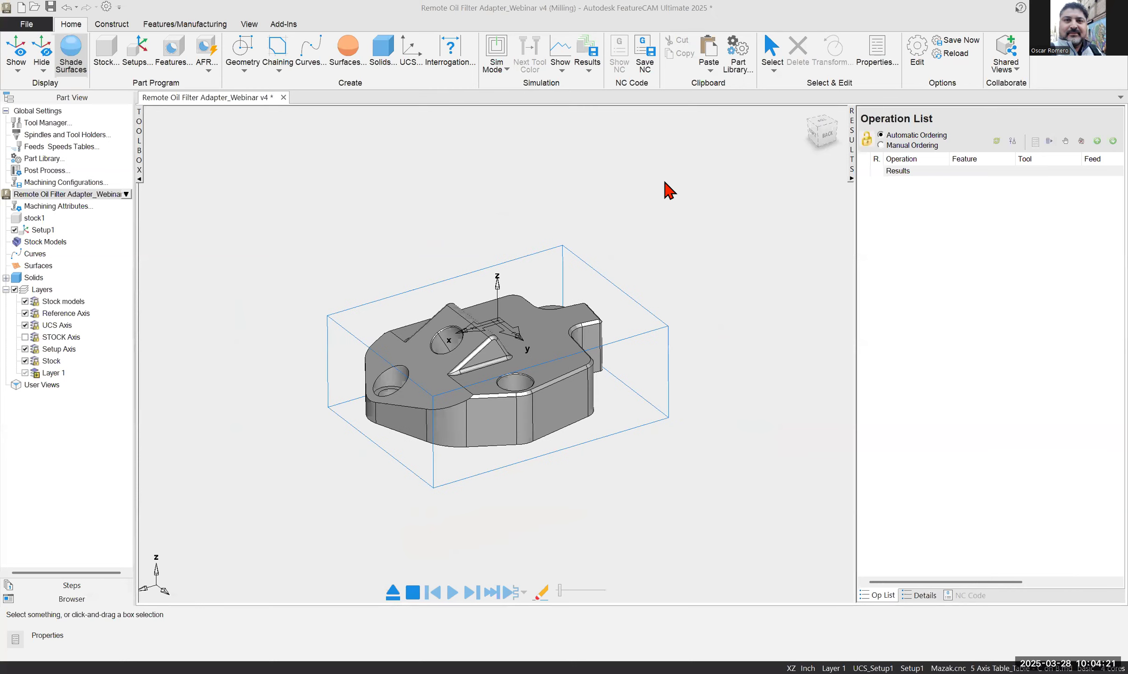
click(835, 146)
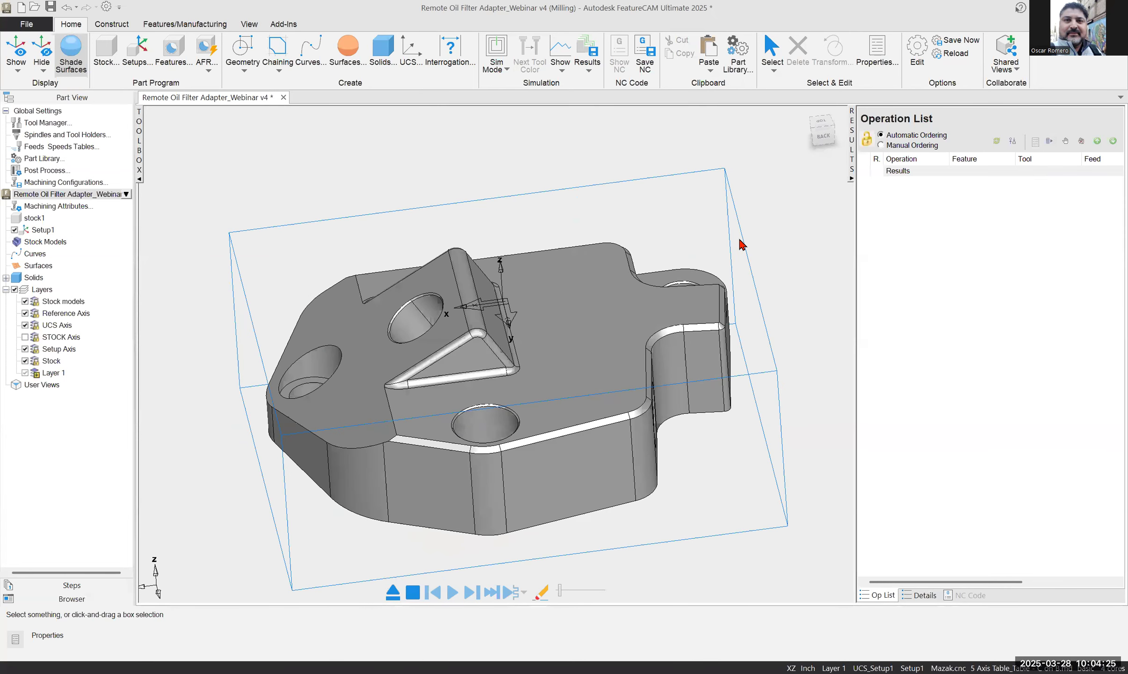
middle_drag(699, 297, 537, 340)
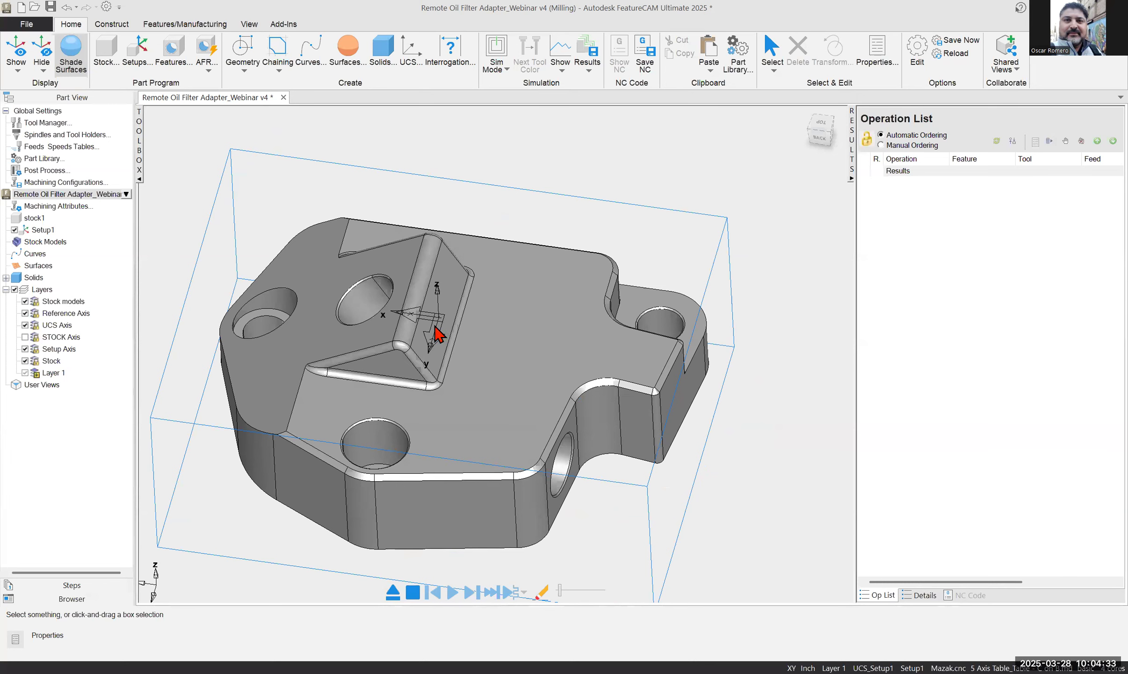
middle_drag(589, 313, 590, 314)
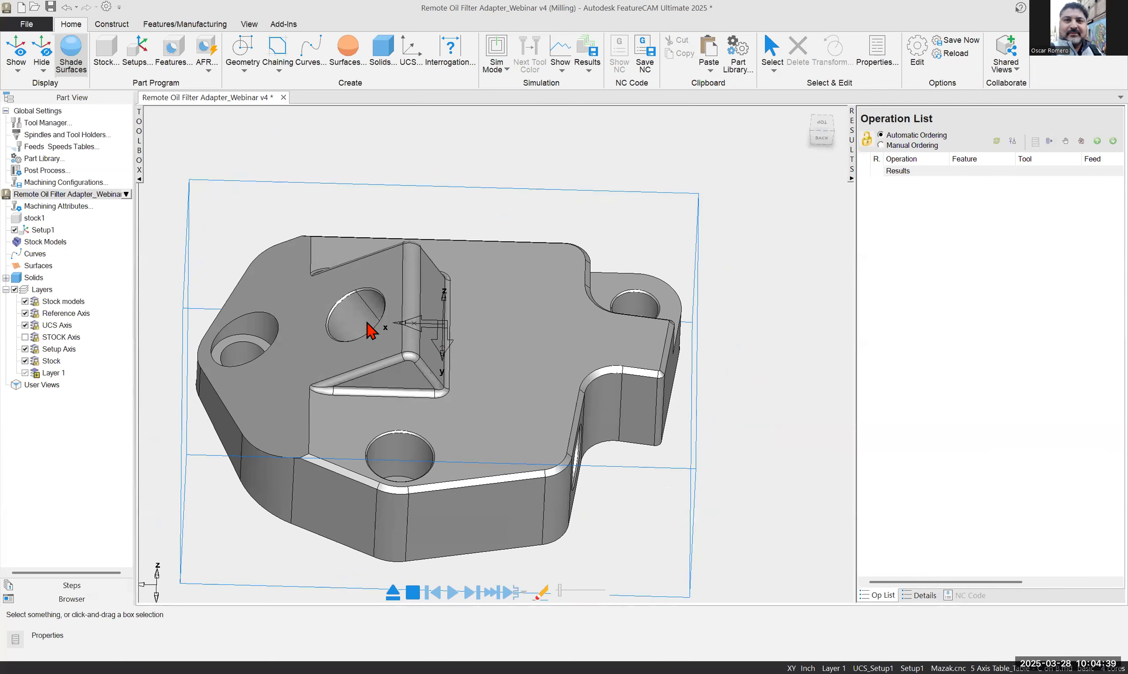
mouse_move(478, 332)
middle_down()
mouse_move(473, 342)
mouse_move(474, 330)
middle_up()
middle_drag(362, 398, 618, 271)
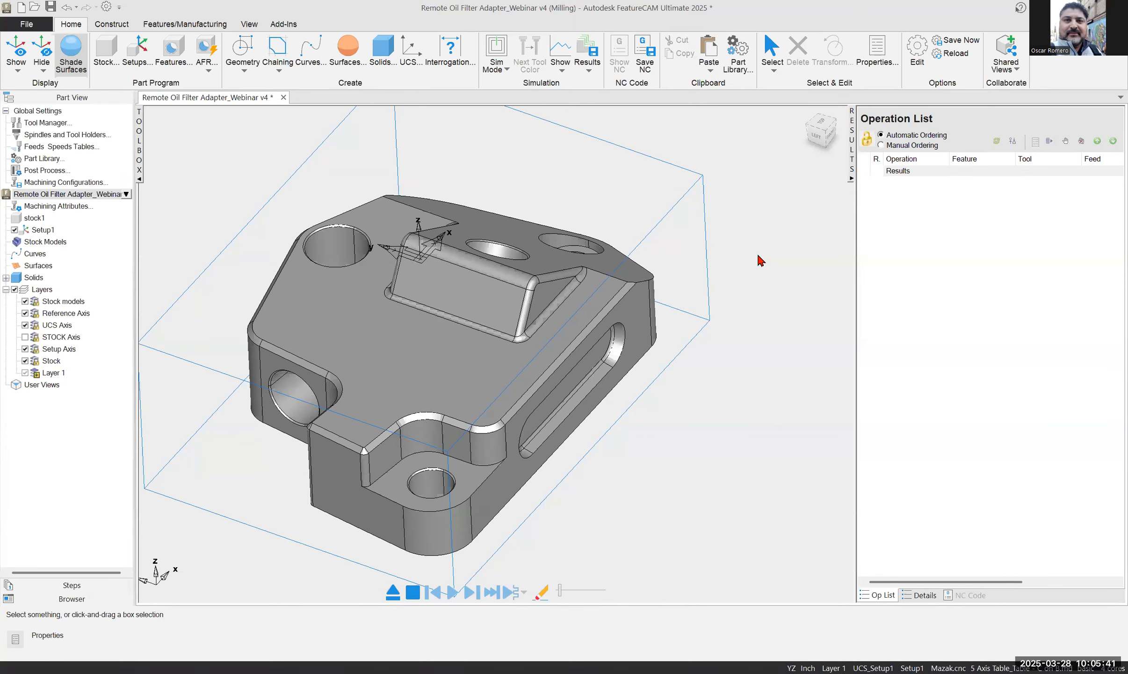
scroll(760, 261, down, 4)
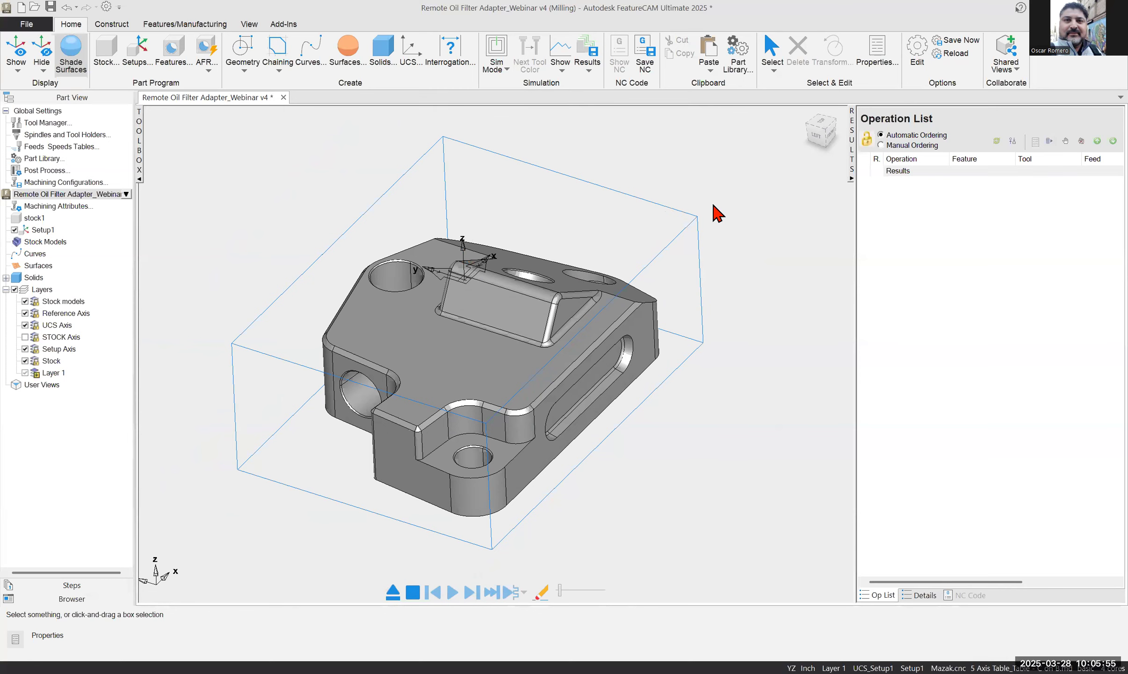
middle_drag(713, 204, 772, 195)
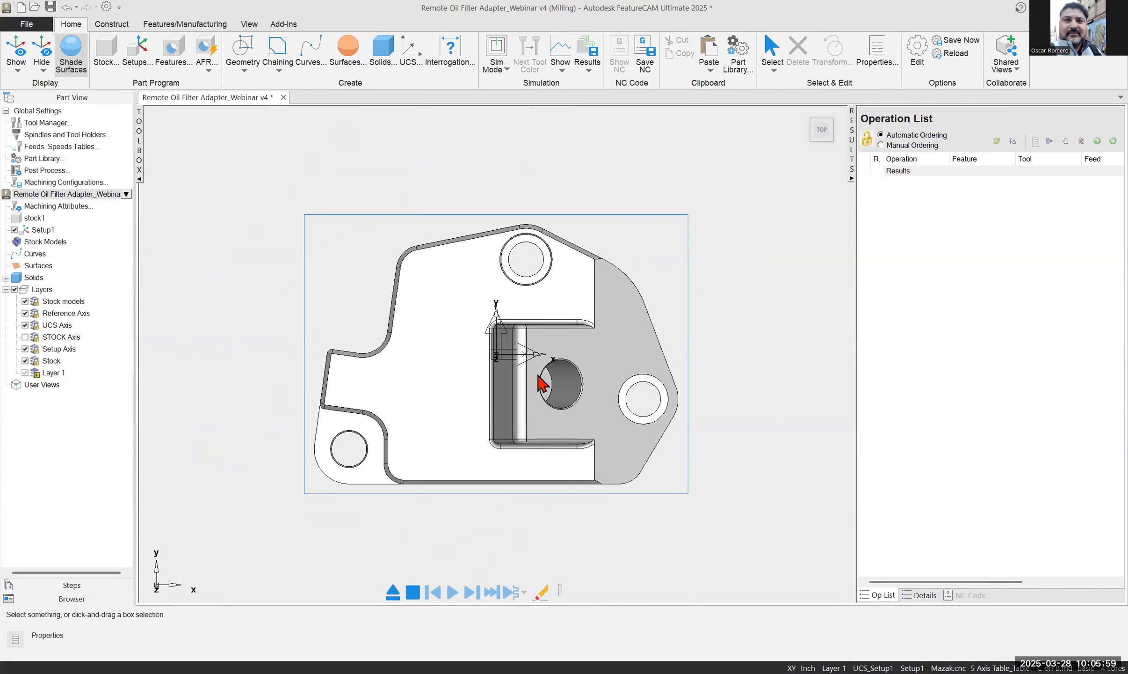
middle_drag(761, 307, 560, 413)
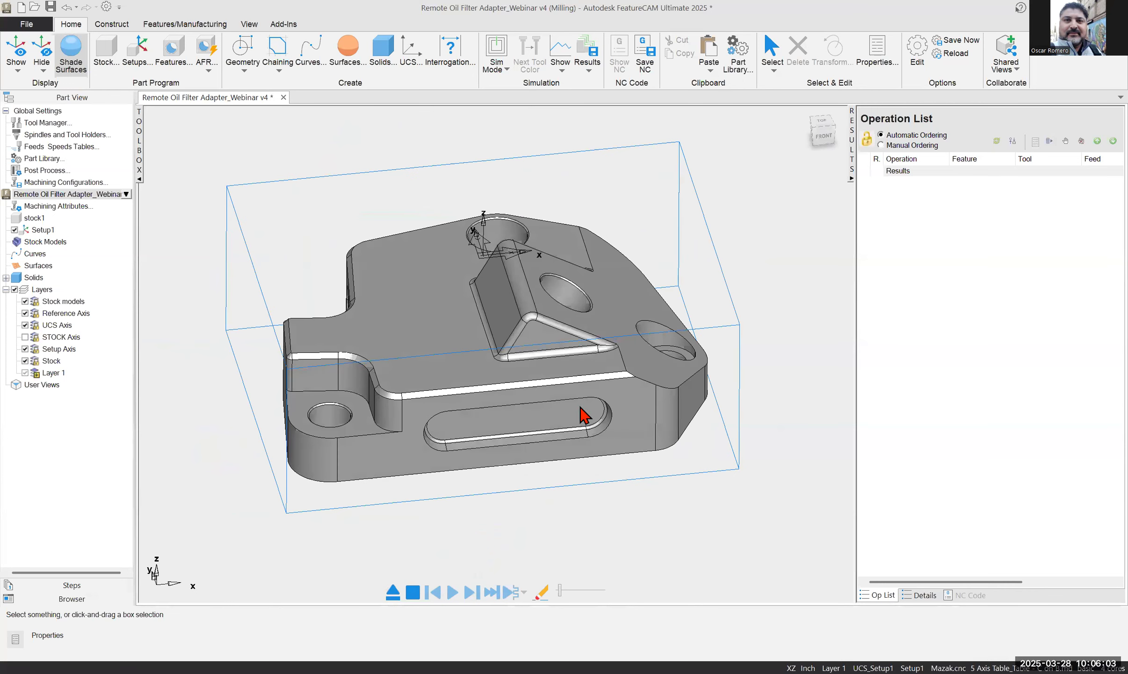
middle_drag(405, 371, 261, 273)
Review Setup1's properties: the definition with its 5 axis position options, the zero alignment options and the simulation settings
click(23, 234)
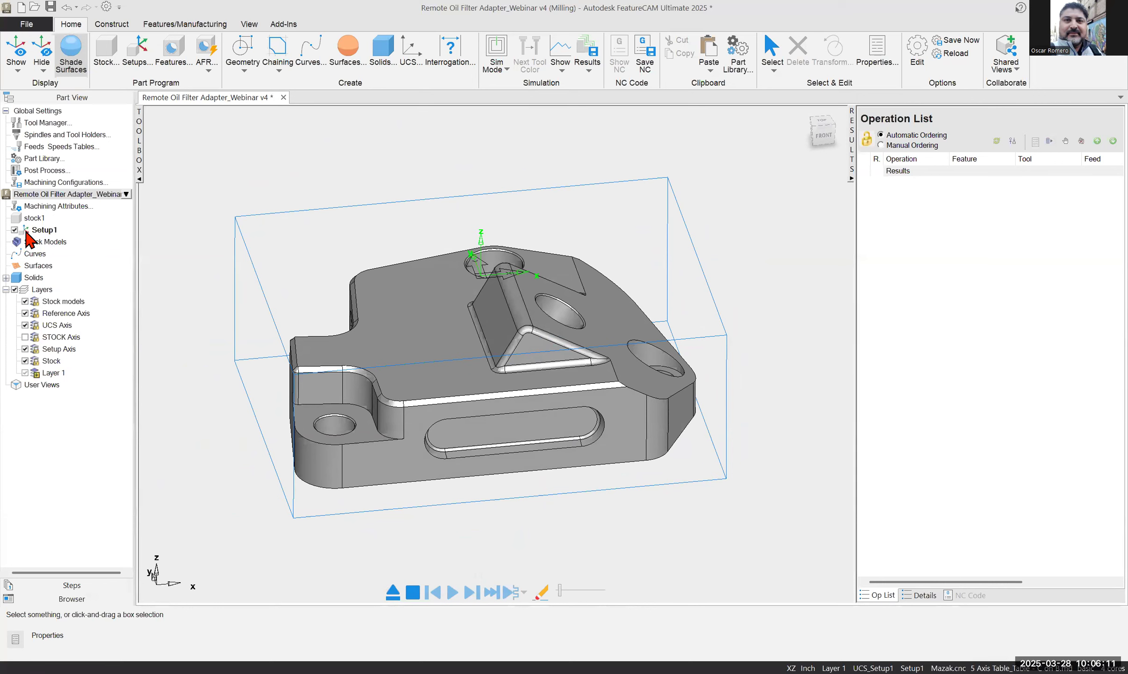
click(29, 230)
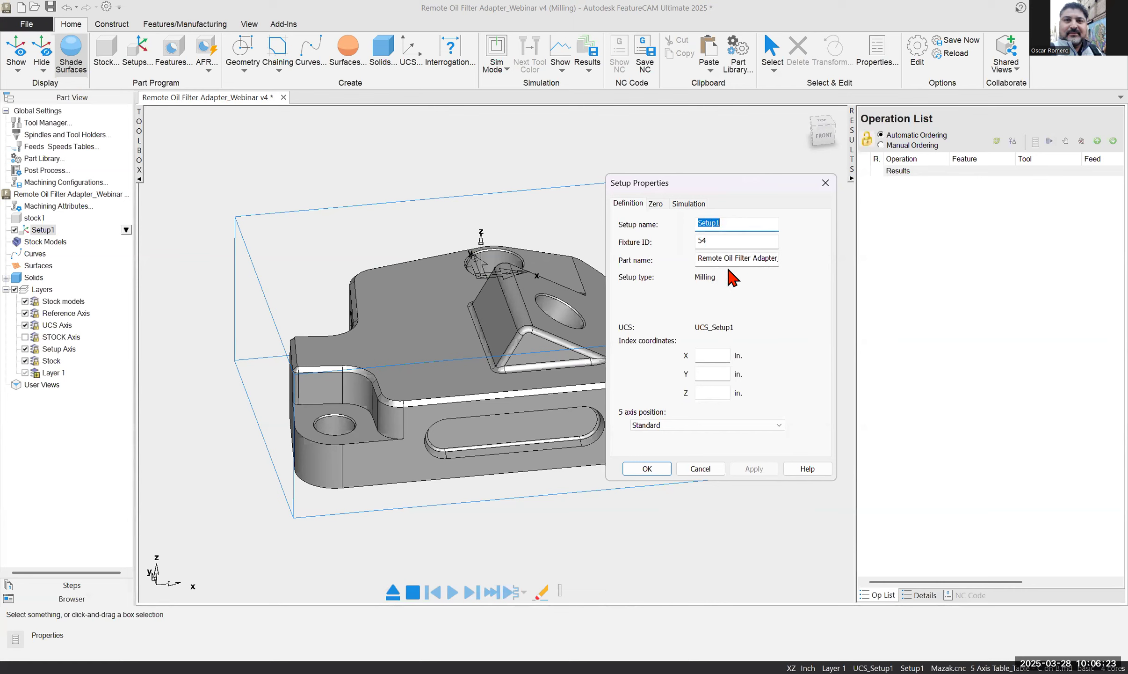
click(686, 425)
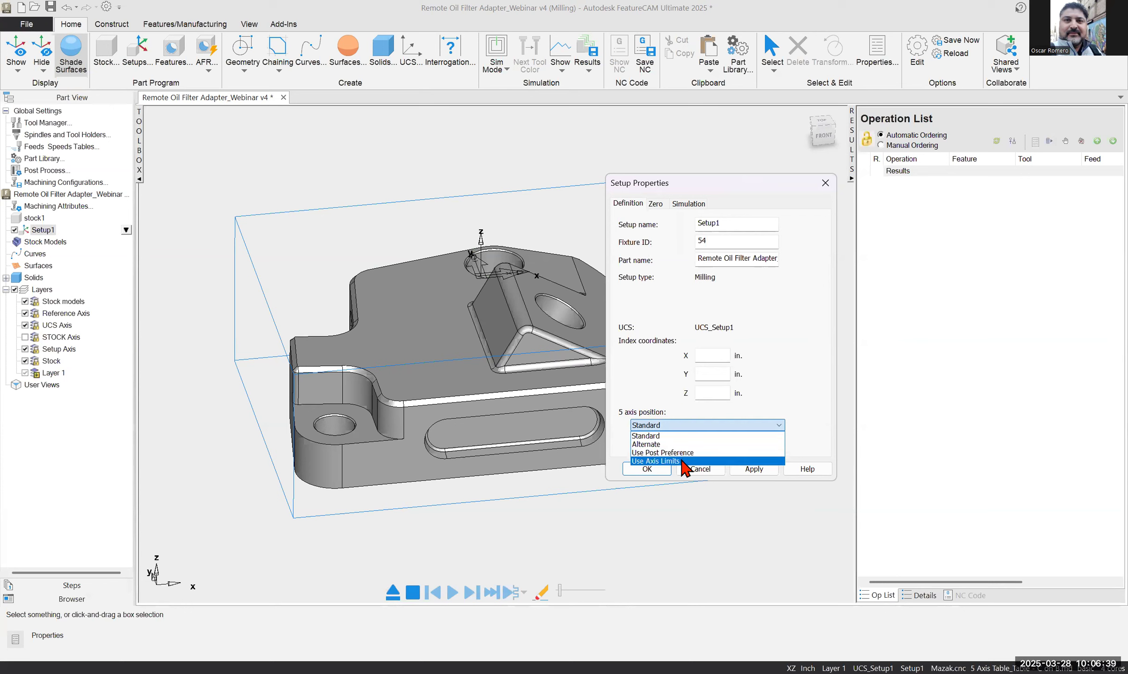
click(659, 422)
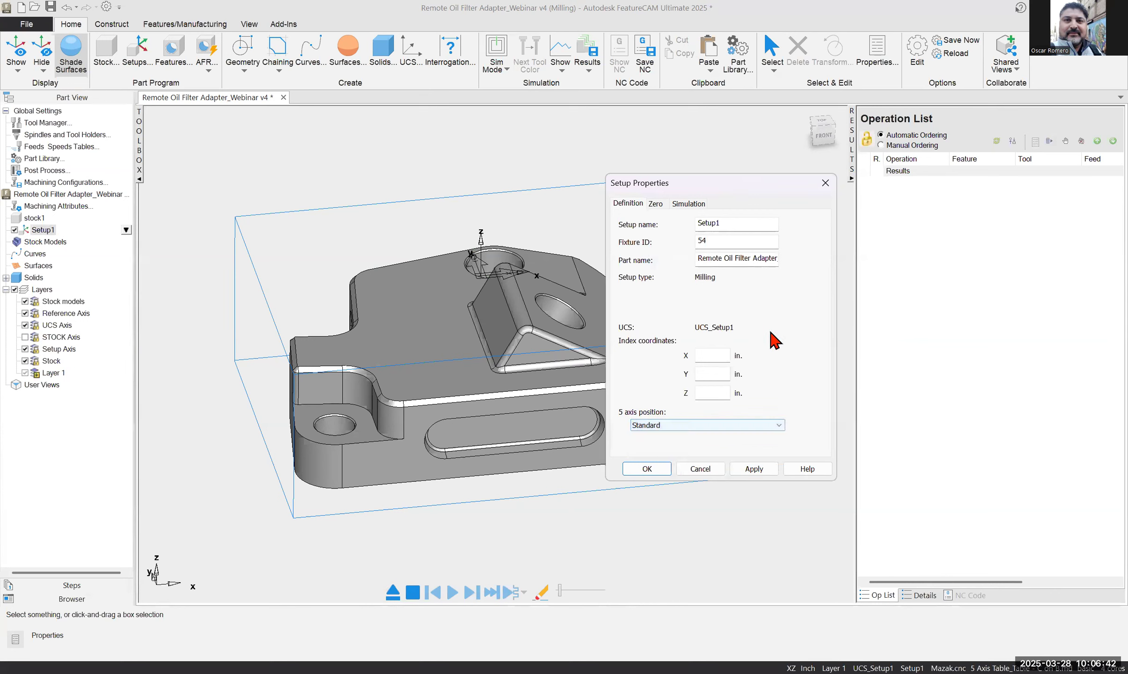
click(654, 203)
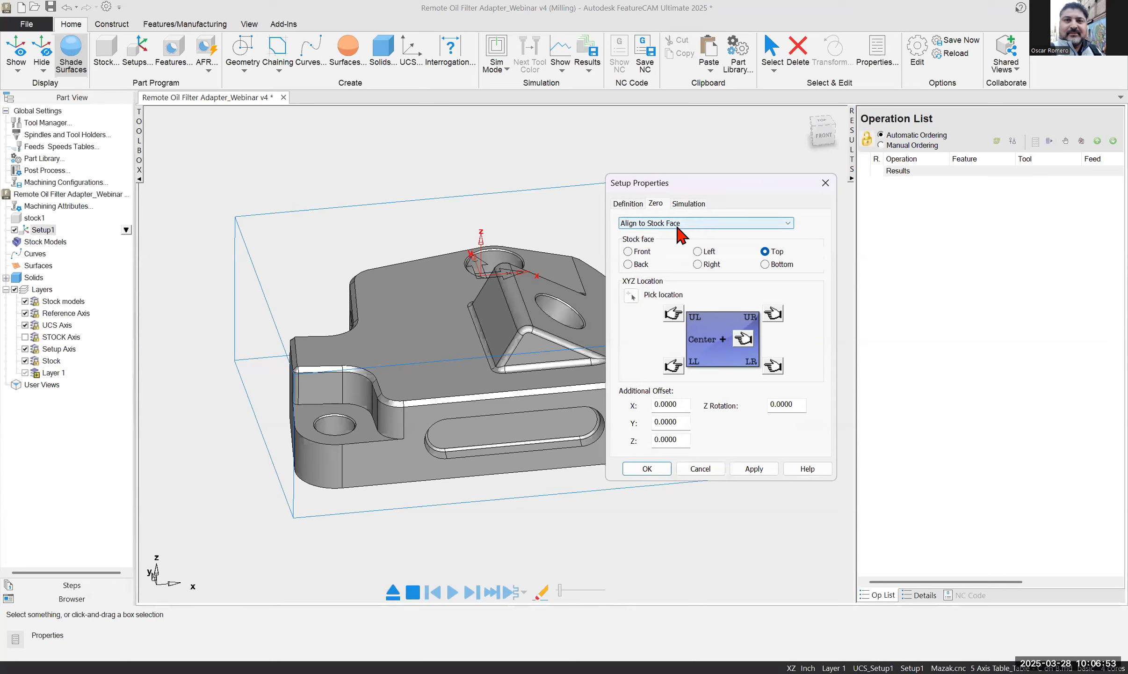
click(695, 225)
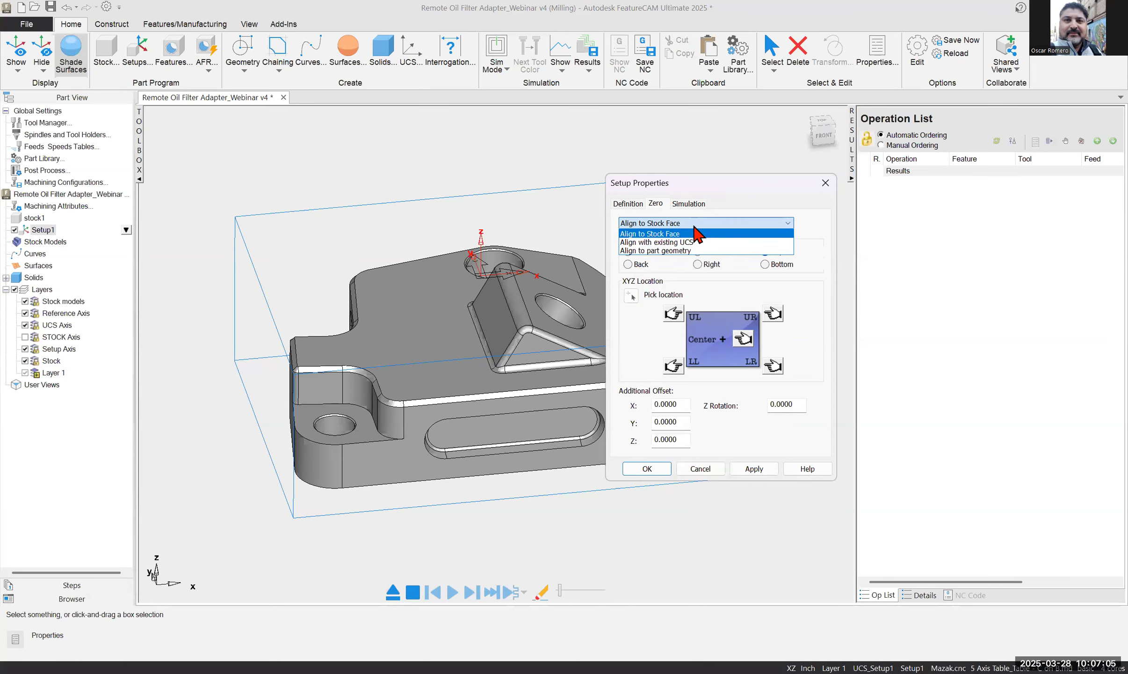
click(697, 234)
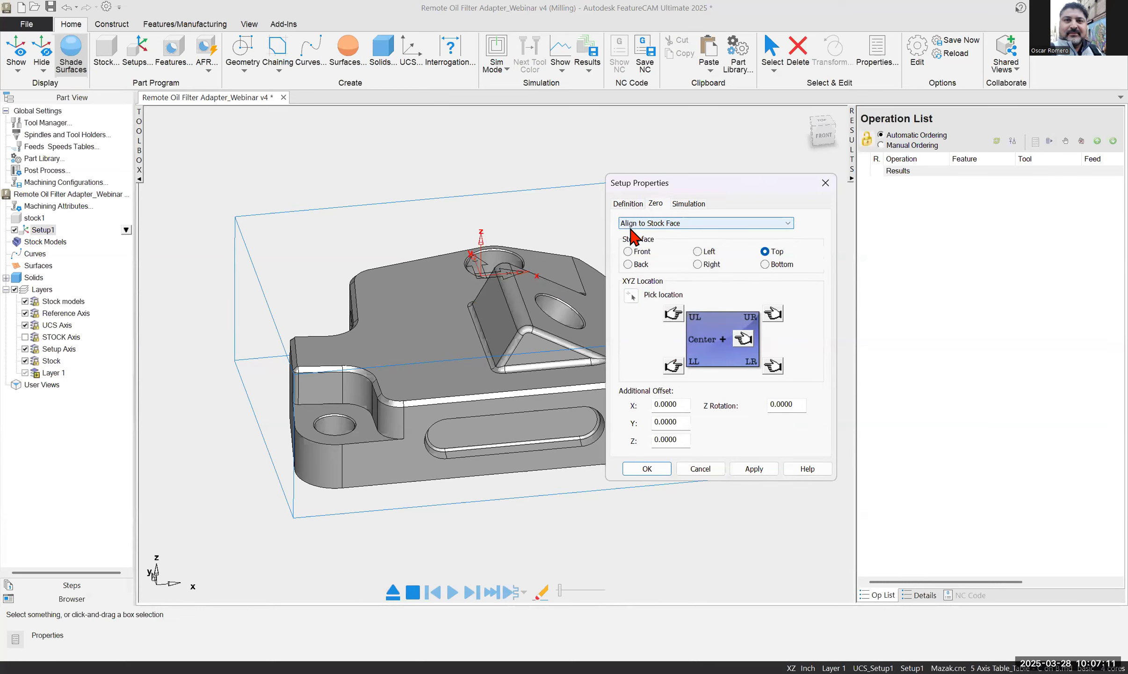
click(688, 204)
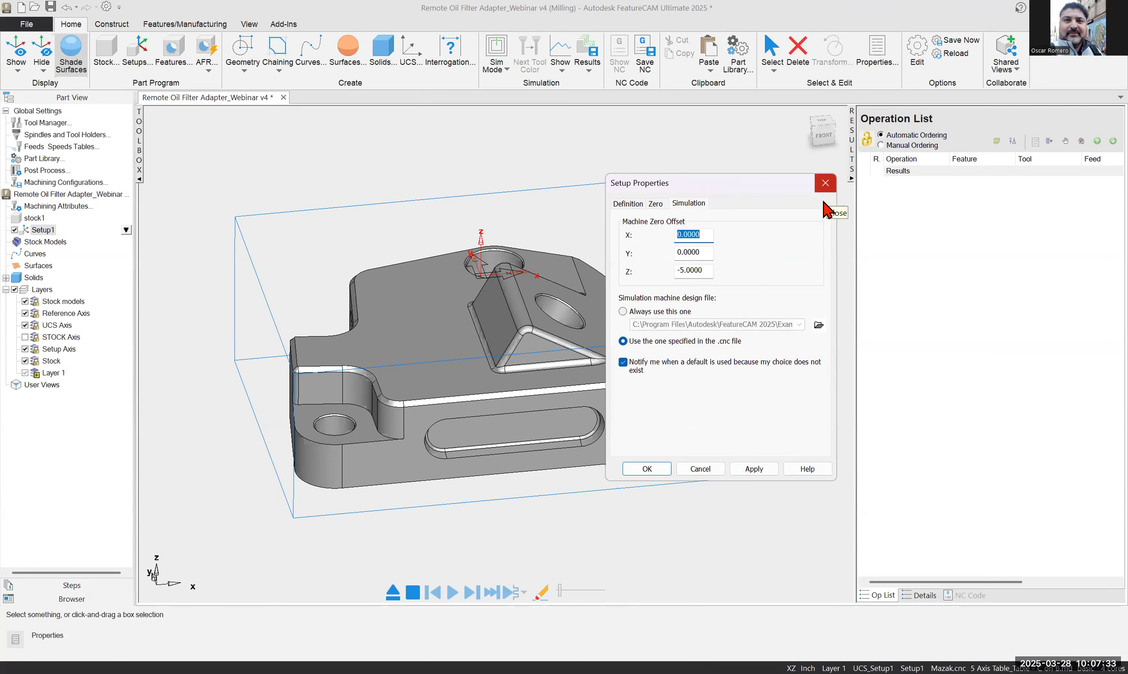
click(710, 473)
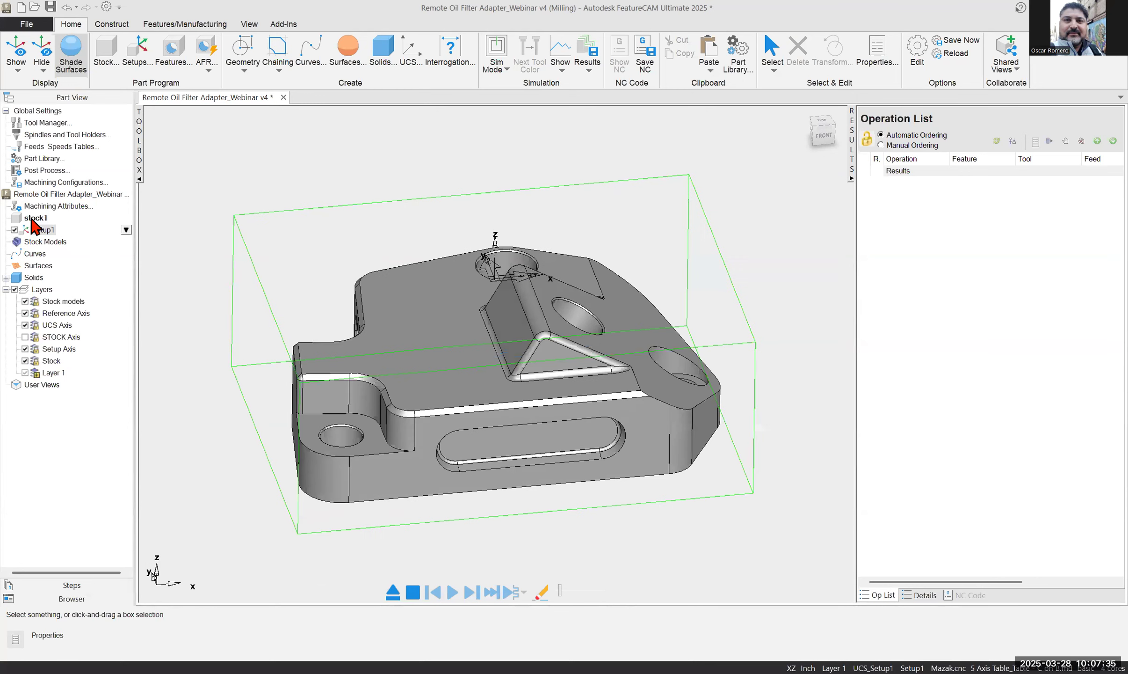
Review the dimensions and 5th-axis indexing settings of stock1, including its index axis limits
click(28, 218)
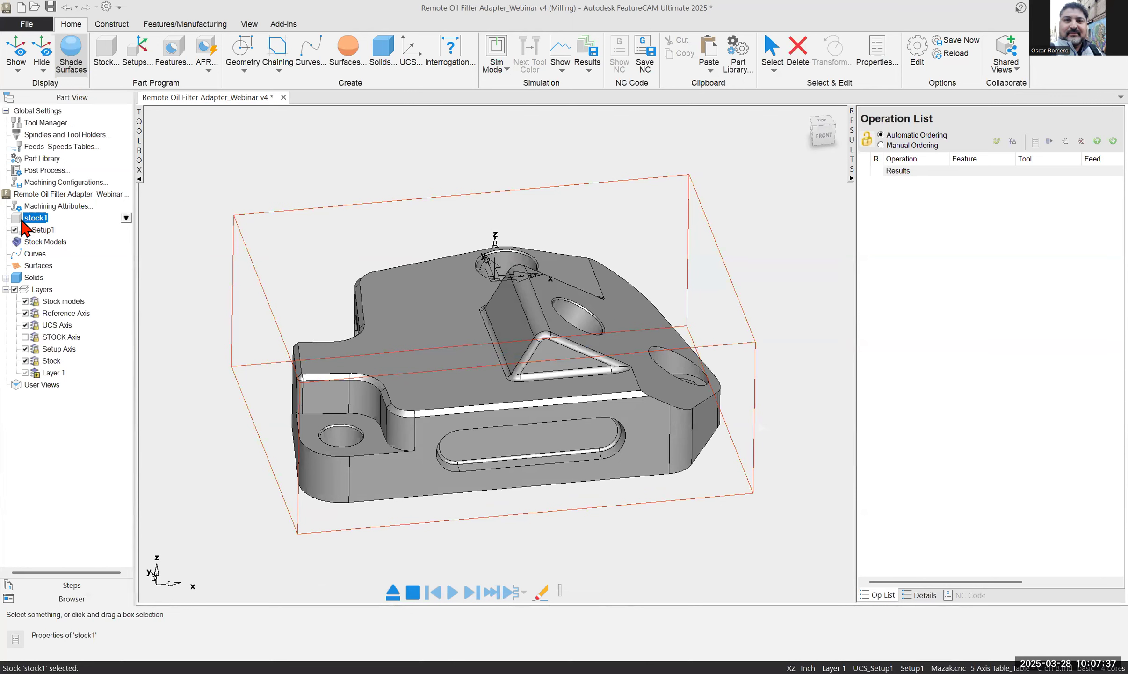
double_click(654, 357)
drag(557, 180, 733, 208)
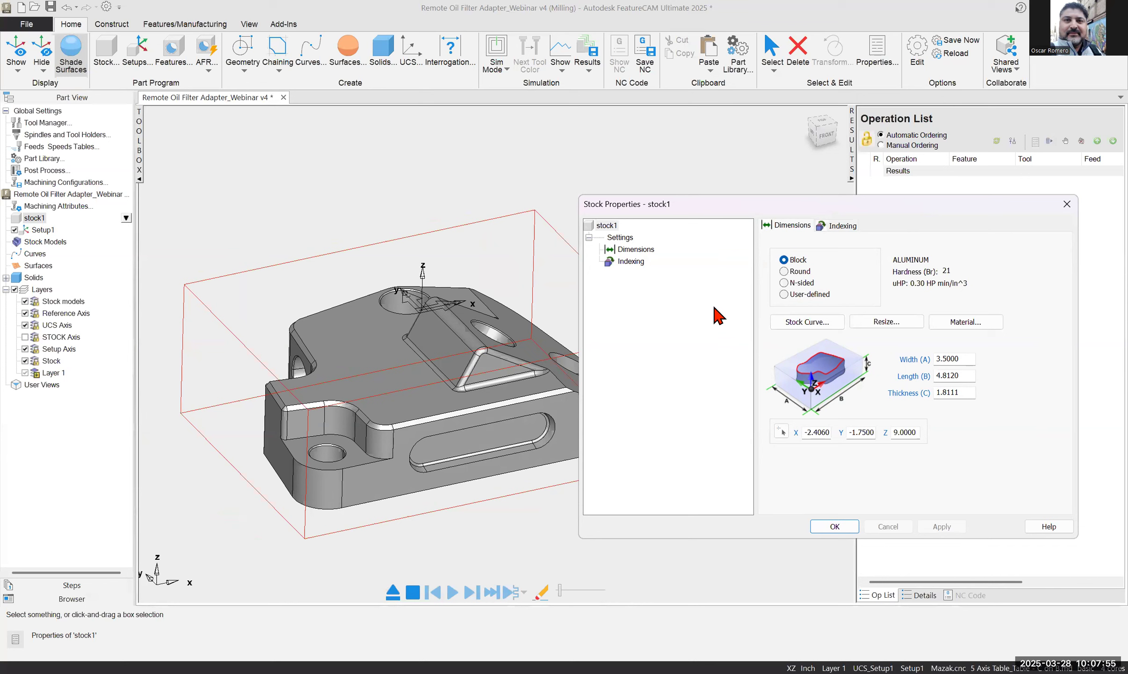
click(837, 227)
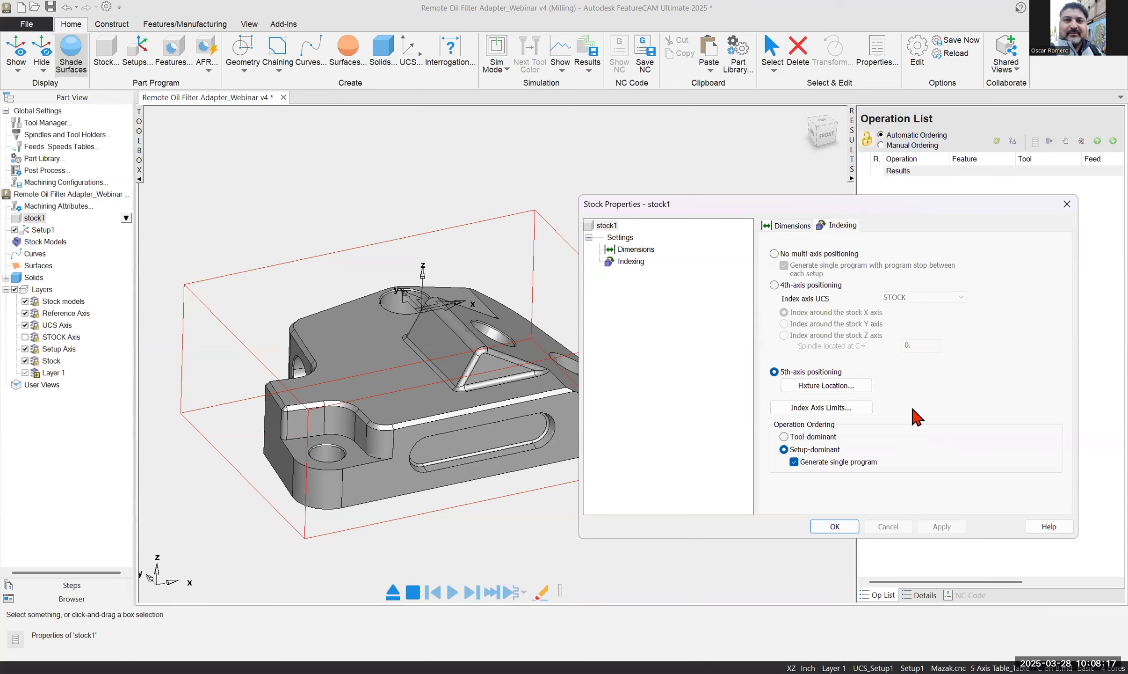
click(823, 408)
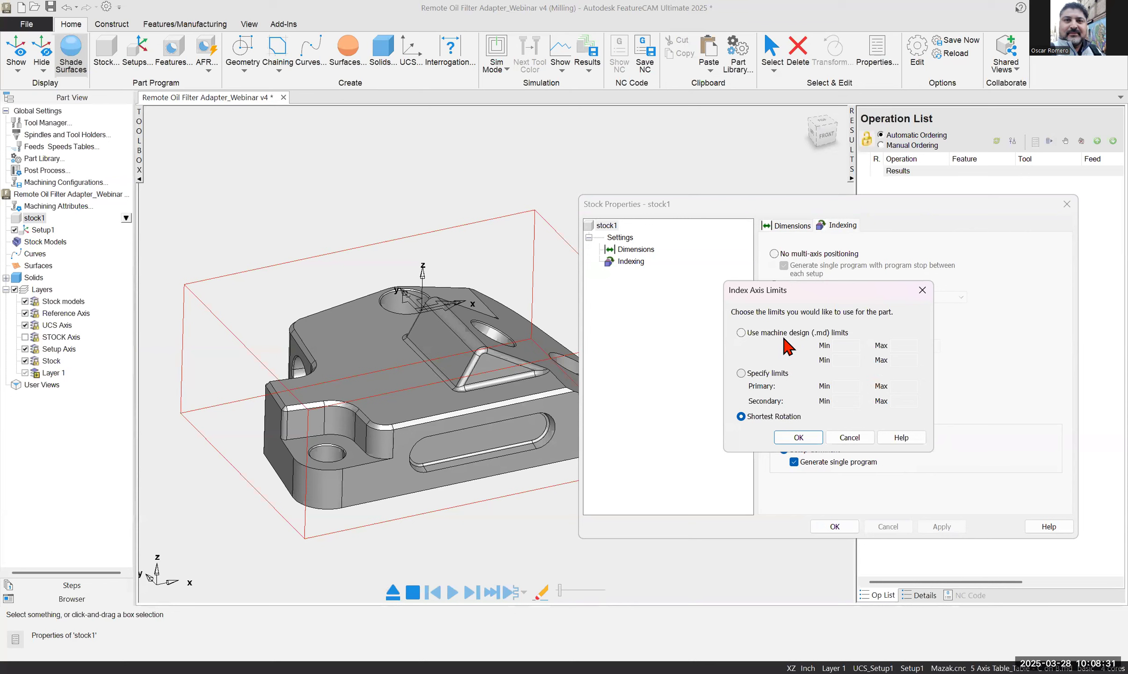
click(844, 440)
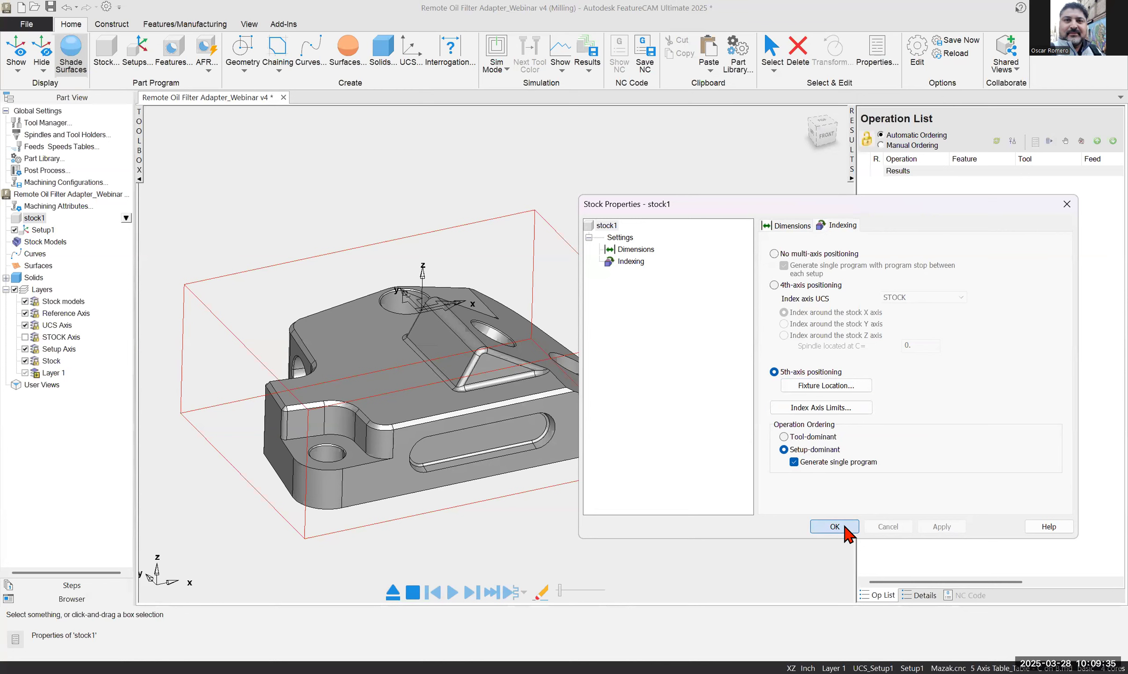
key(Return)
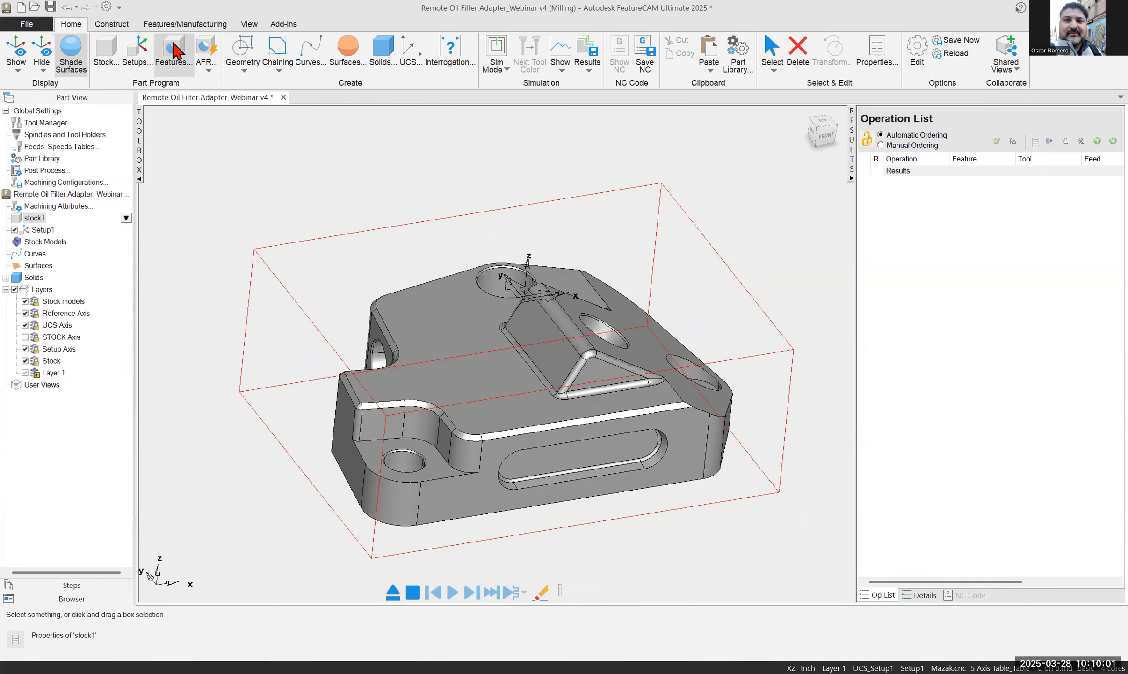
Start Automatic Feature Recognition on solid body1 and check its AFR options, including the maximum hole diameter
click(205, 47)
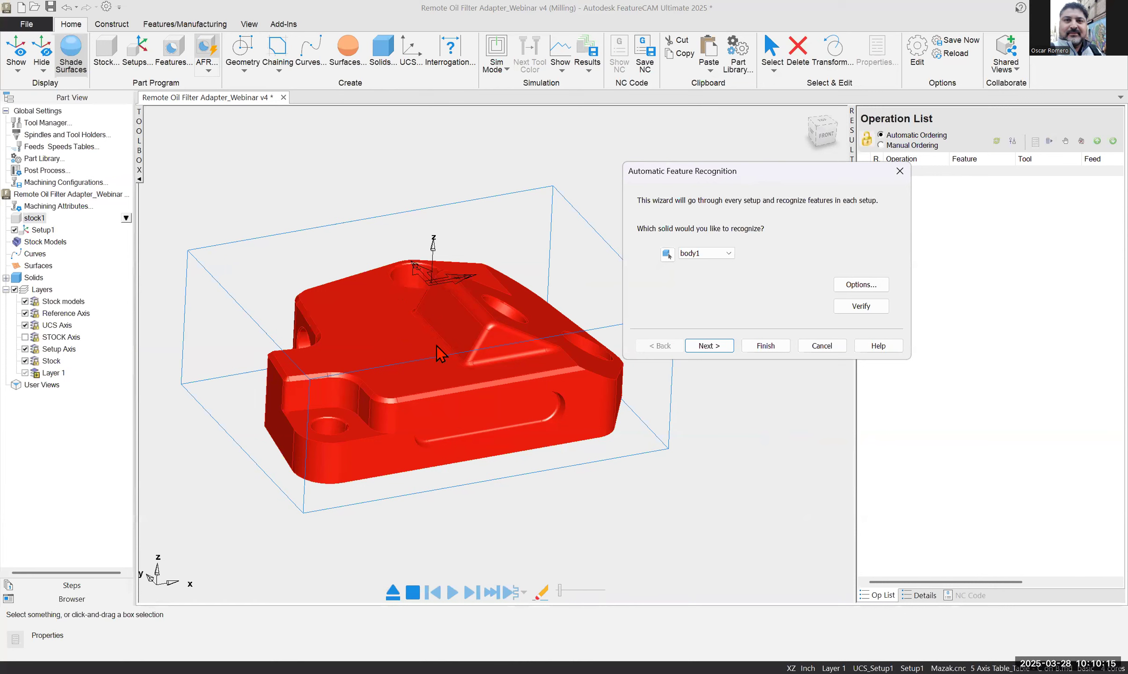
click(720, 256)
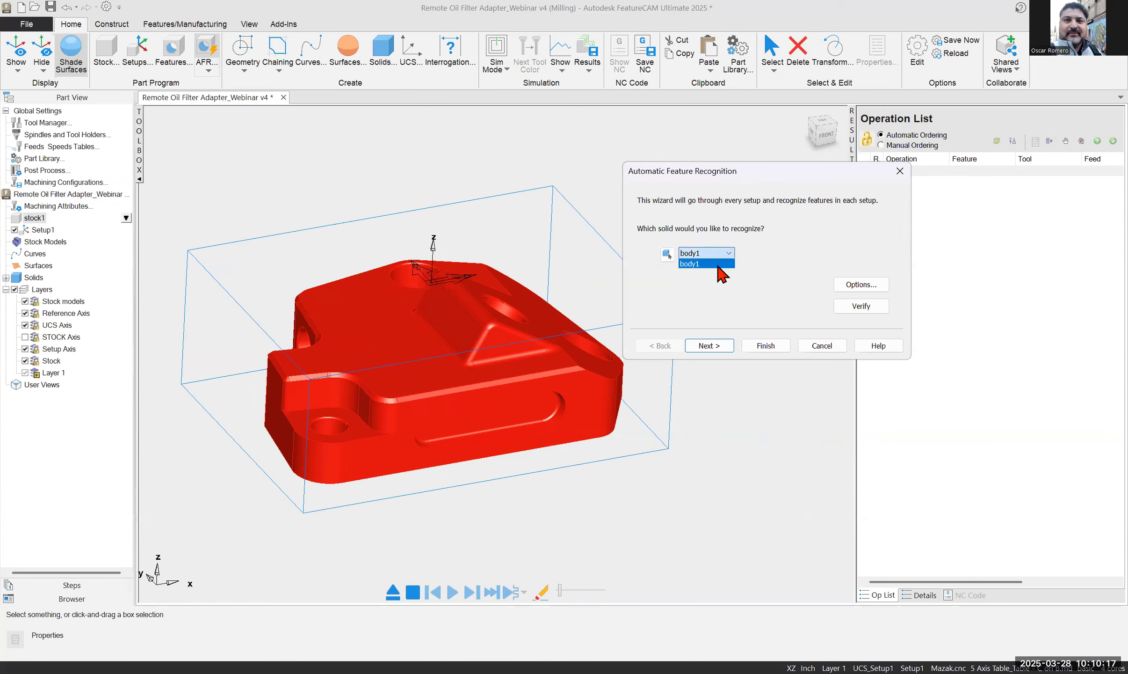
click(714, 264)
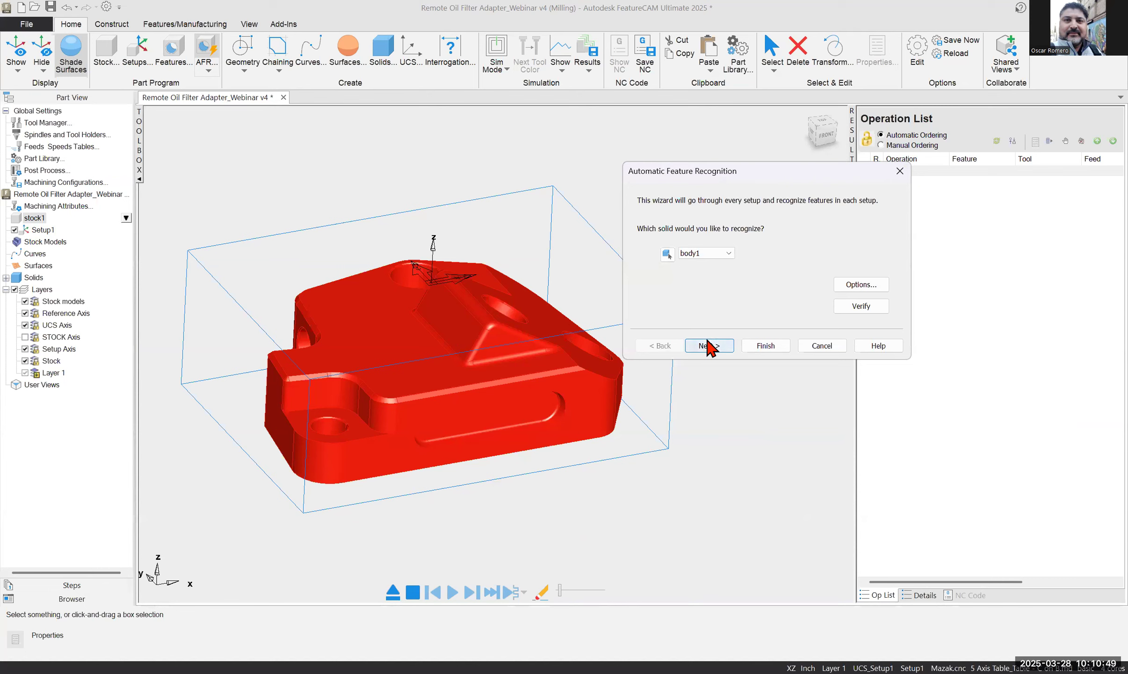
click(860, 293)
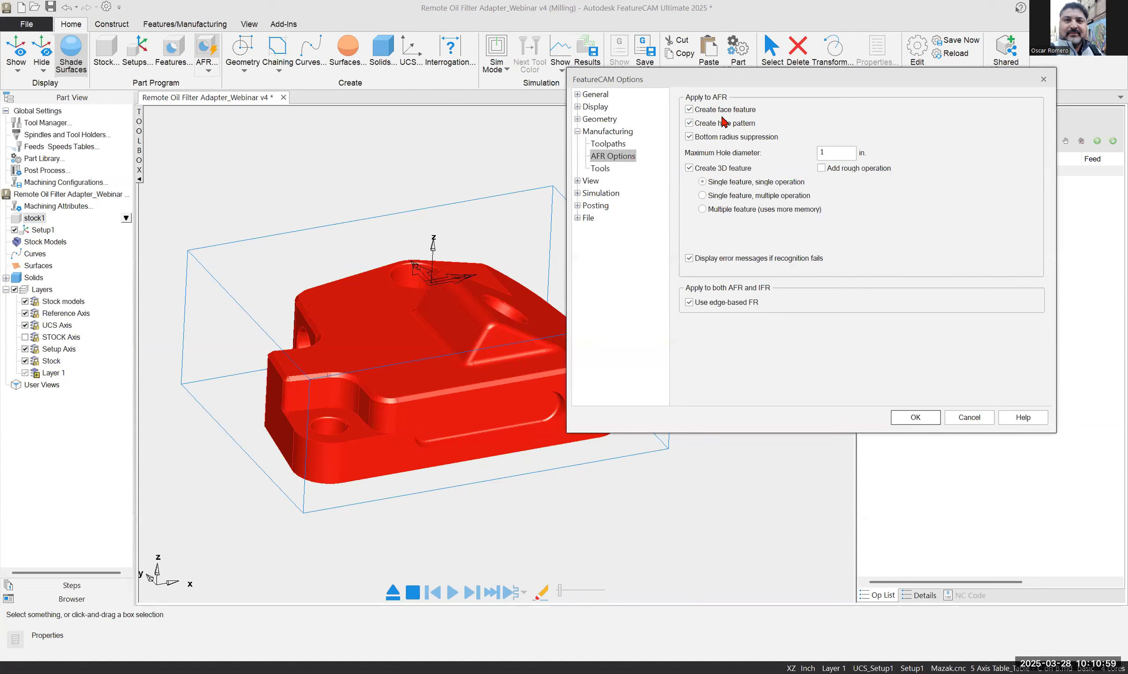
double_click(837, 153)
click(918, 418)
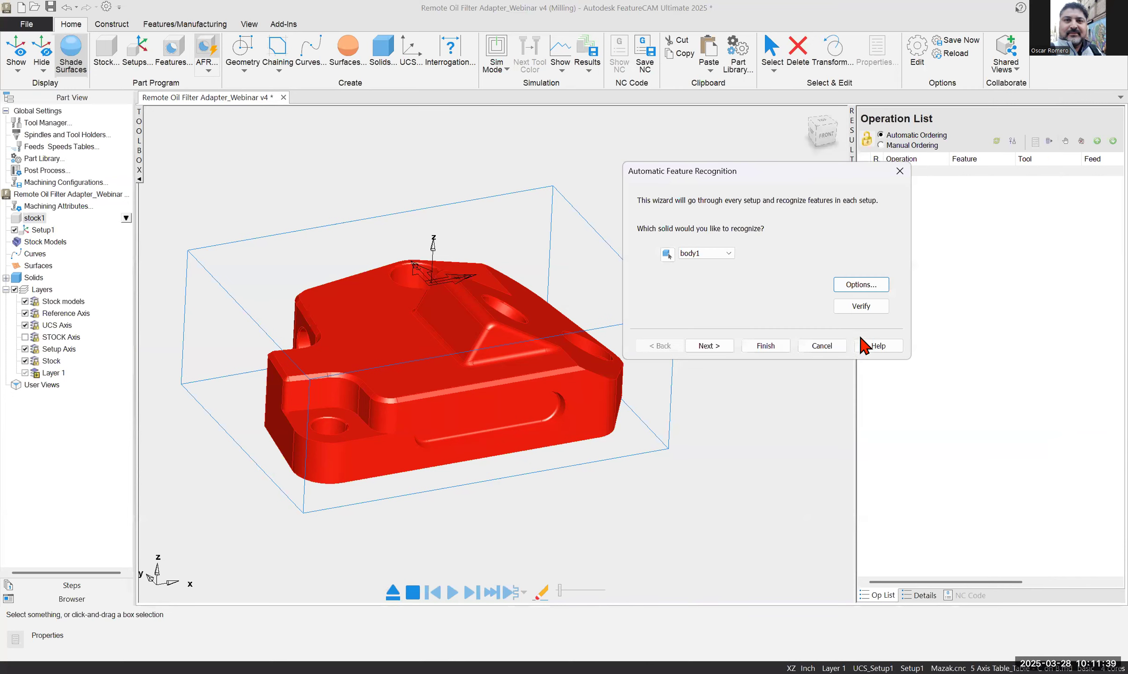
Recognize the features of Setup1 on body1 and exclude srf_mill 01 from the feature selection
click(717, 346)
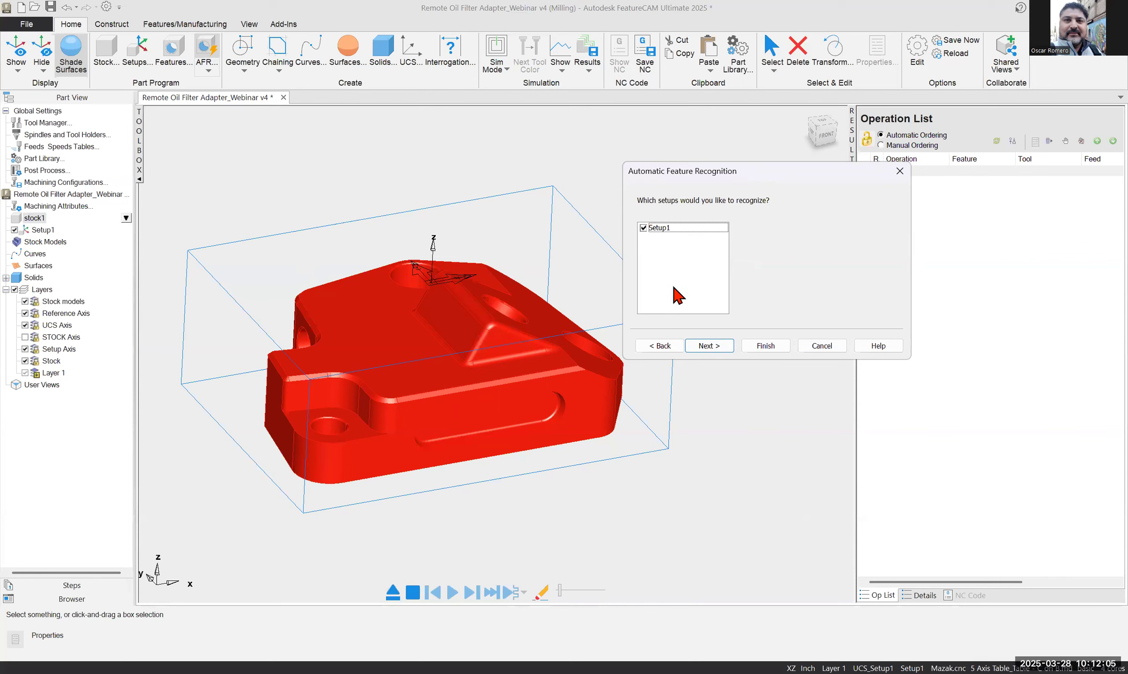
click(706, 346)
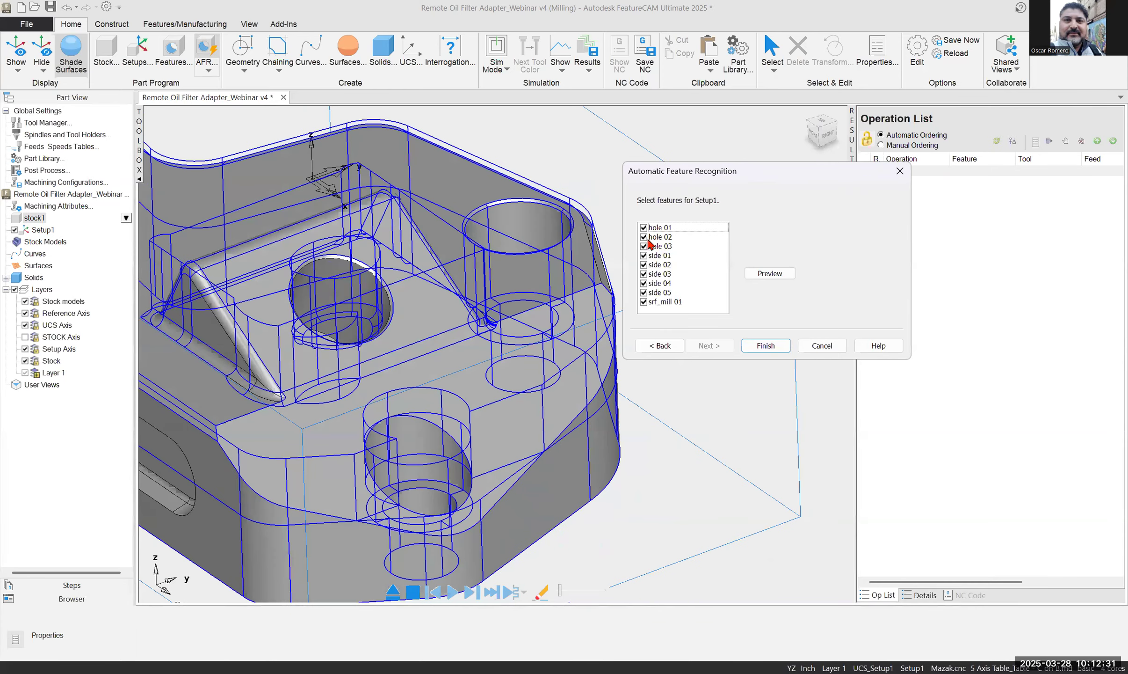
click(644, 302)
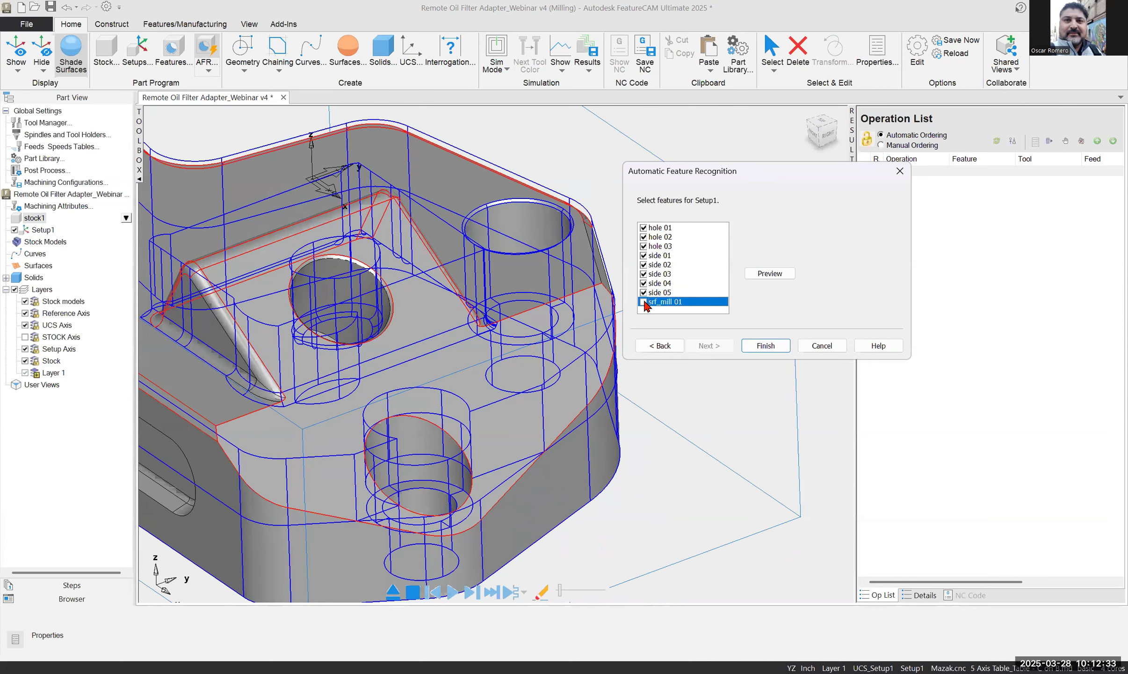
click(643, 302)
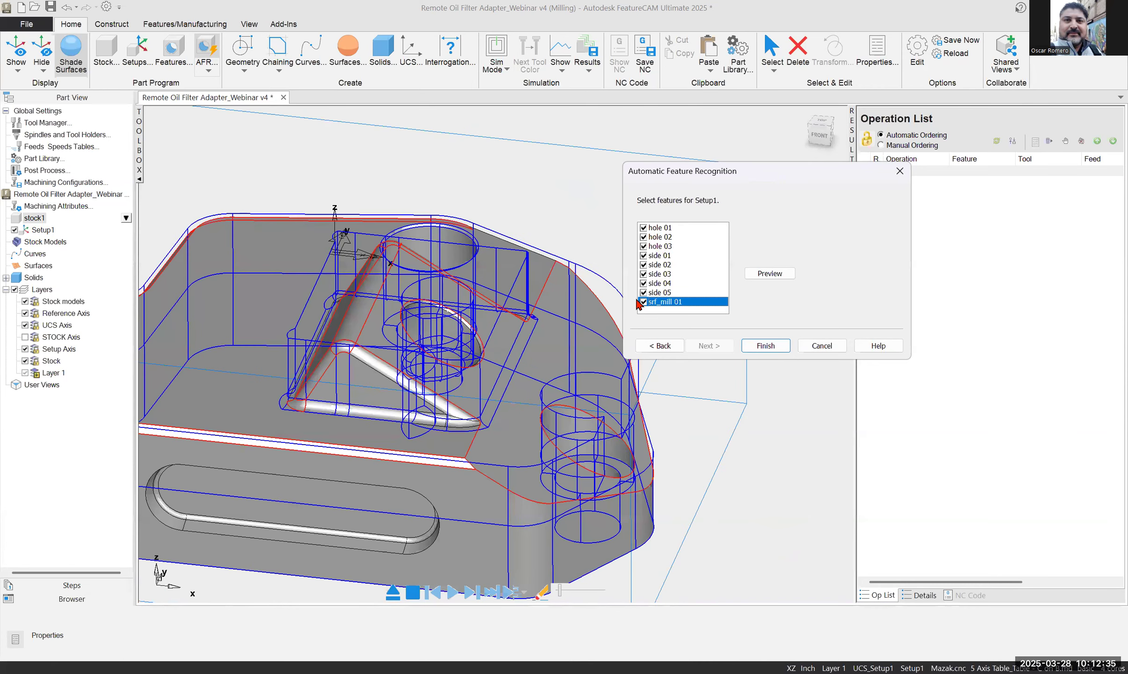
click(644, 302)
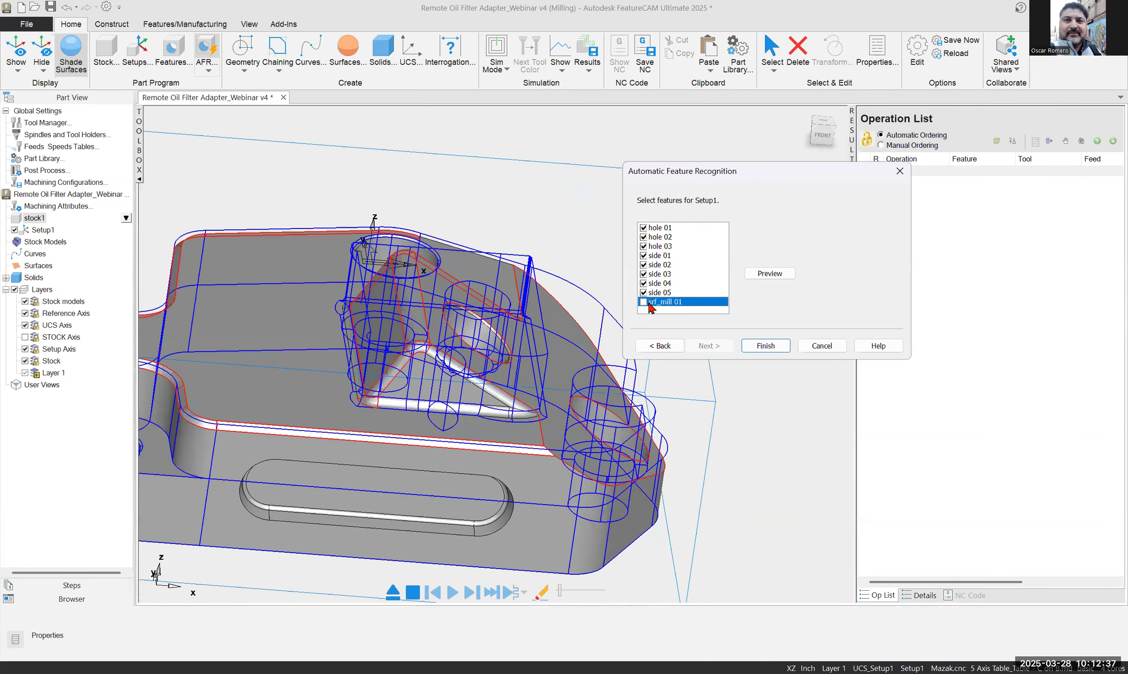
Check recognized feature side 05 on the model and exclude side 04, located at the hole in the wedge pocket
click(644, 292)
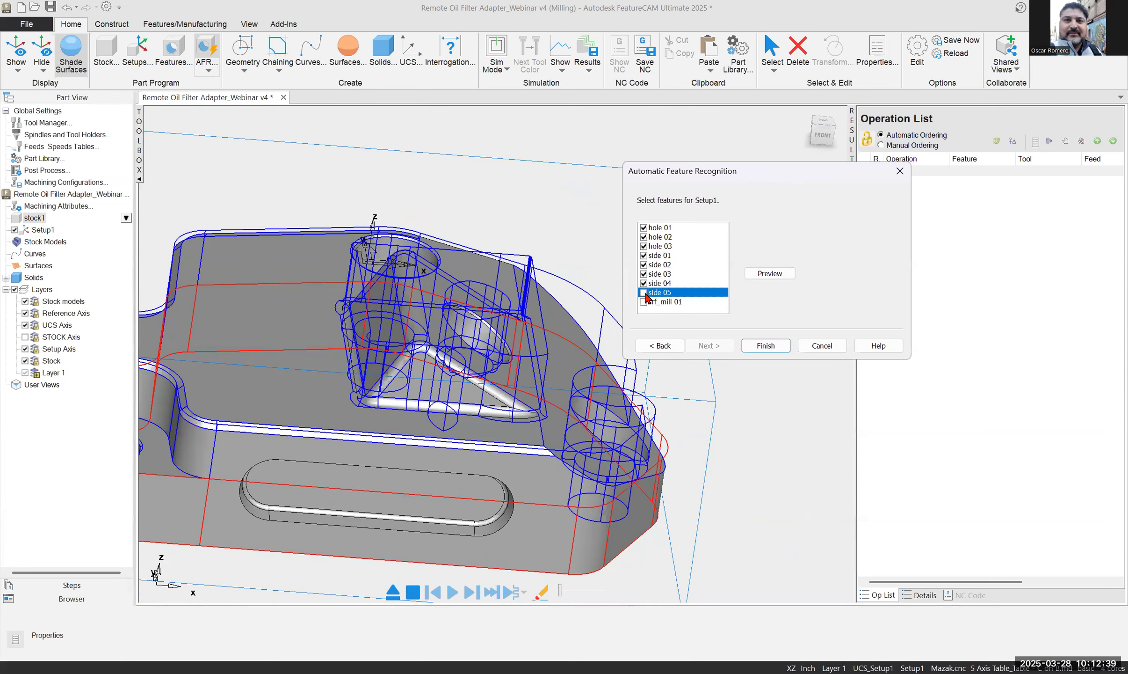
click(644, 292)
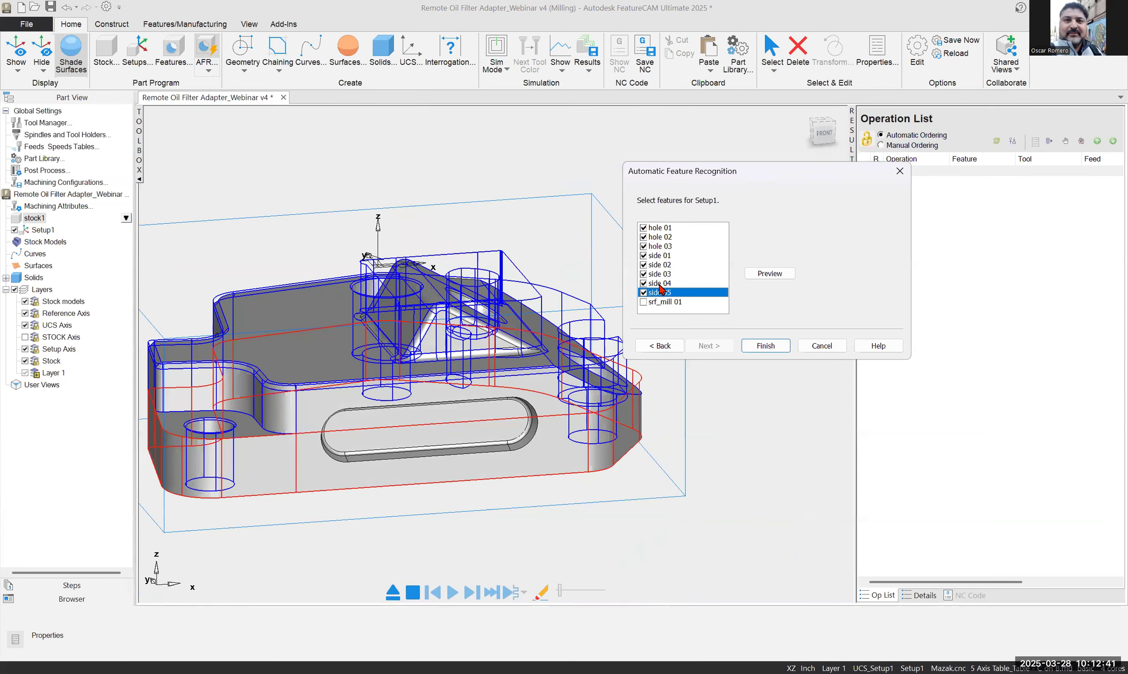
click(660, 284)
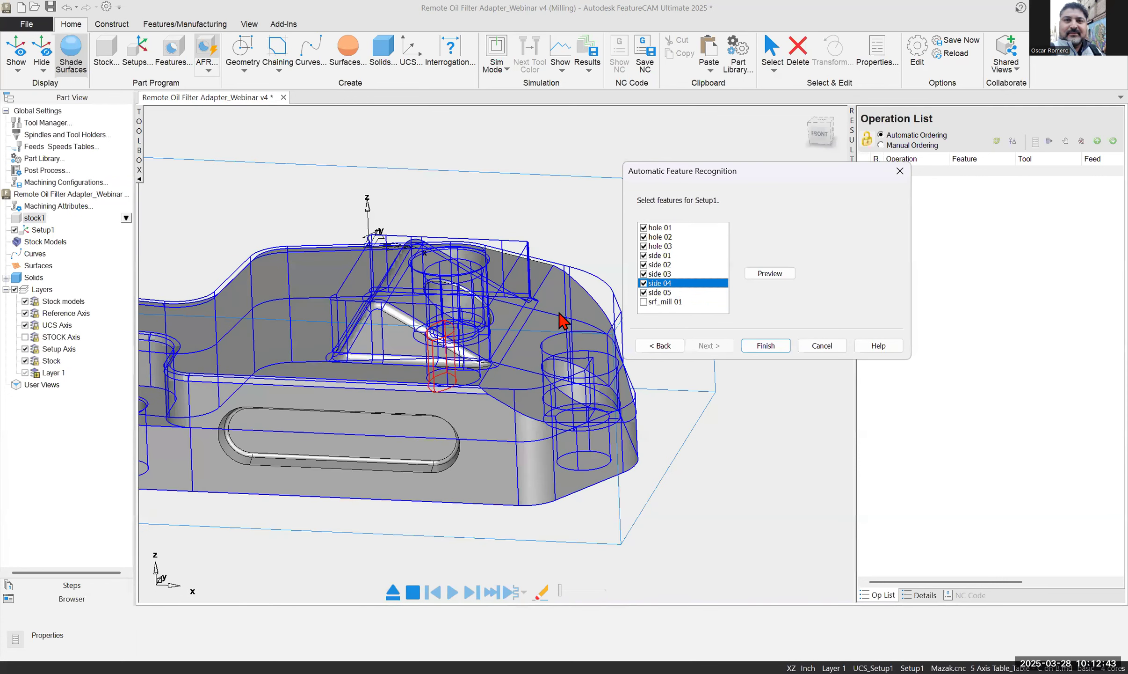
middle_drag(487, 342, 470, 339)
scroll(467, 320, up, 4)
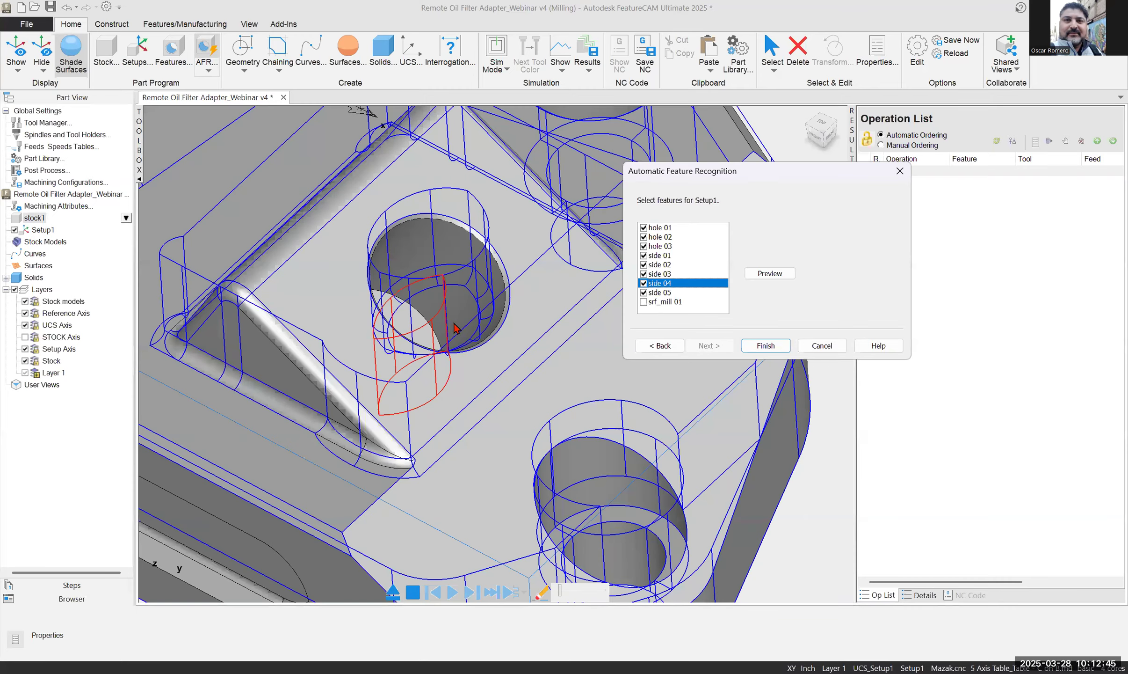
scroll(450, 327, up, 2)
click(644, 283)
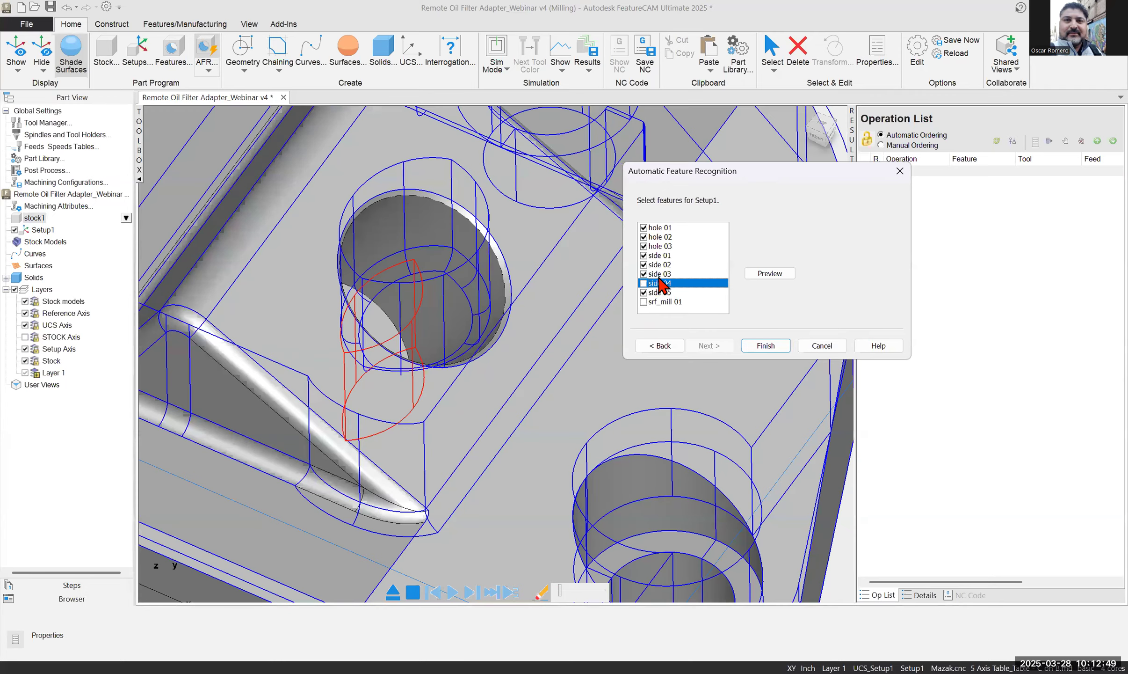
Exclude side 02 from the recognized features while checking its neighbours side 03 and side 01 on the model
key(Up)
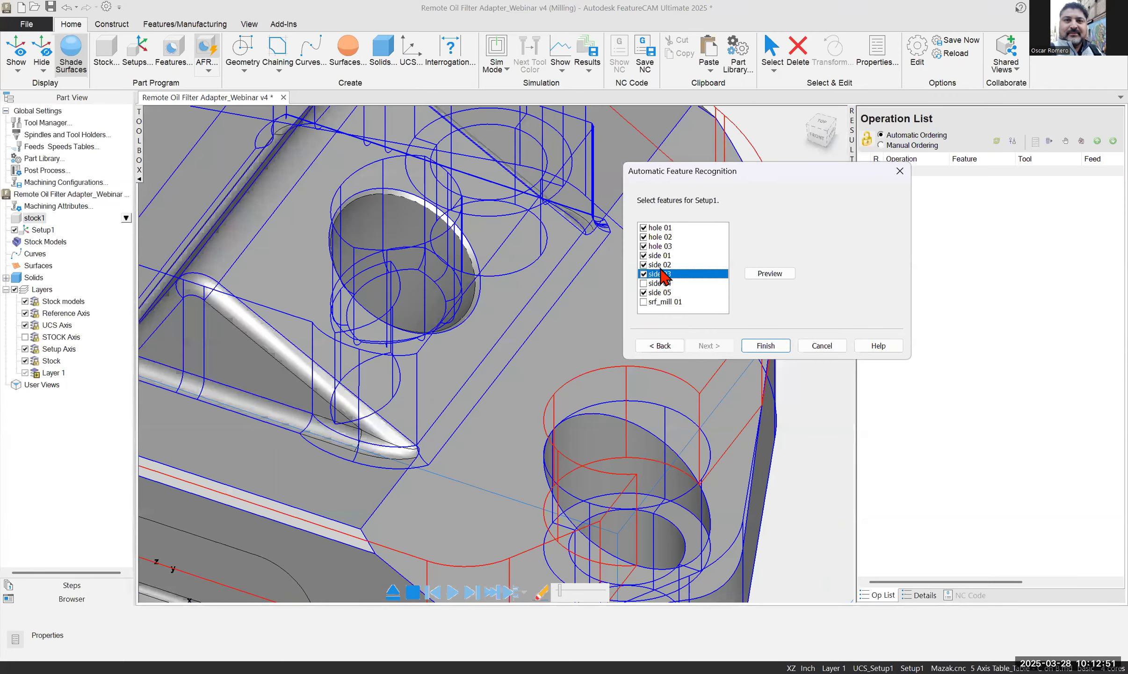
click(642, 267)
click(644, 265)
click(658, 258)
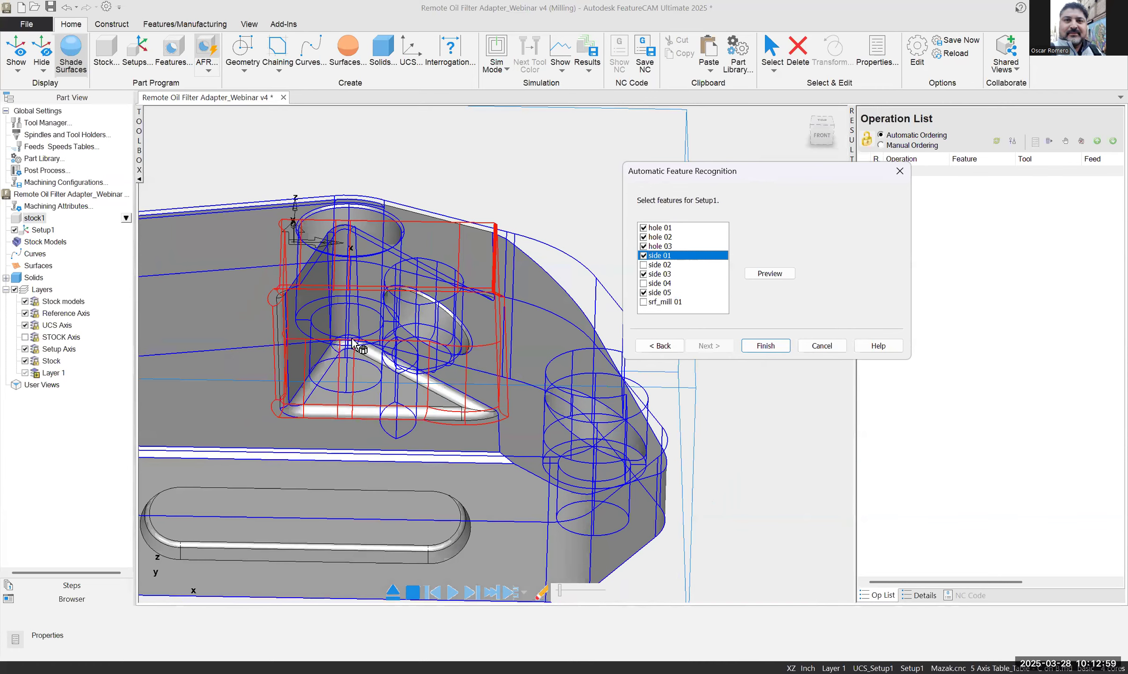
Check the three hole features and side 05 on the model, and create all features still selected for Setup1
click(672, 248)
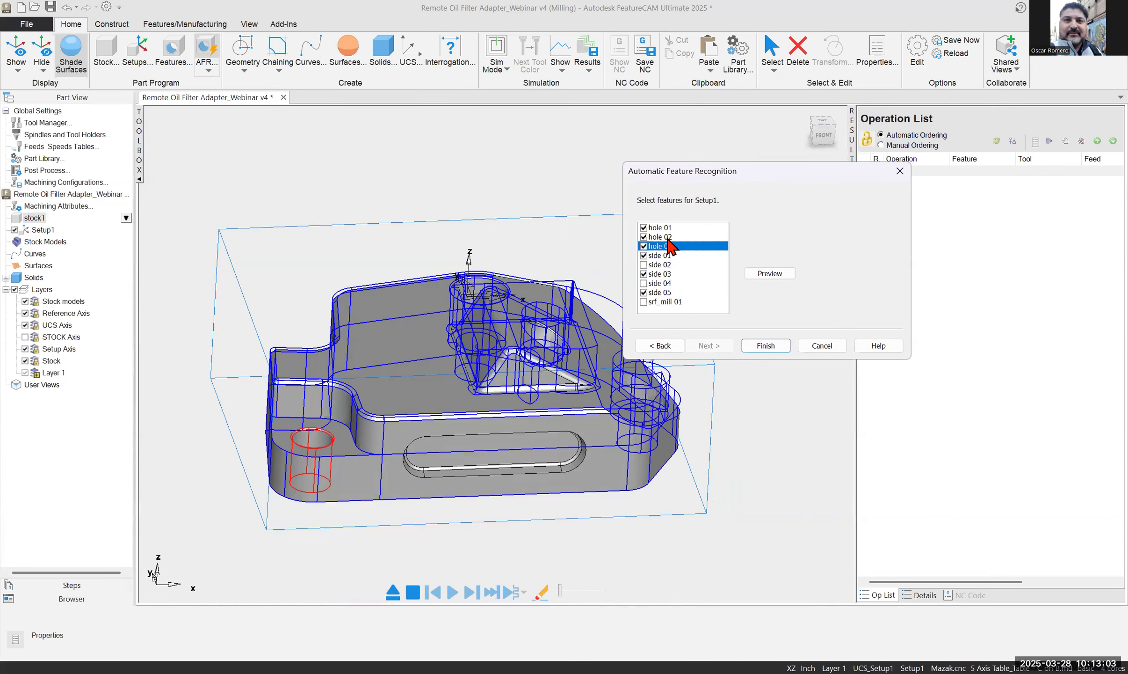
click(668, 237)
click(668, 227)
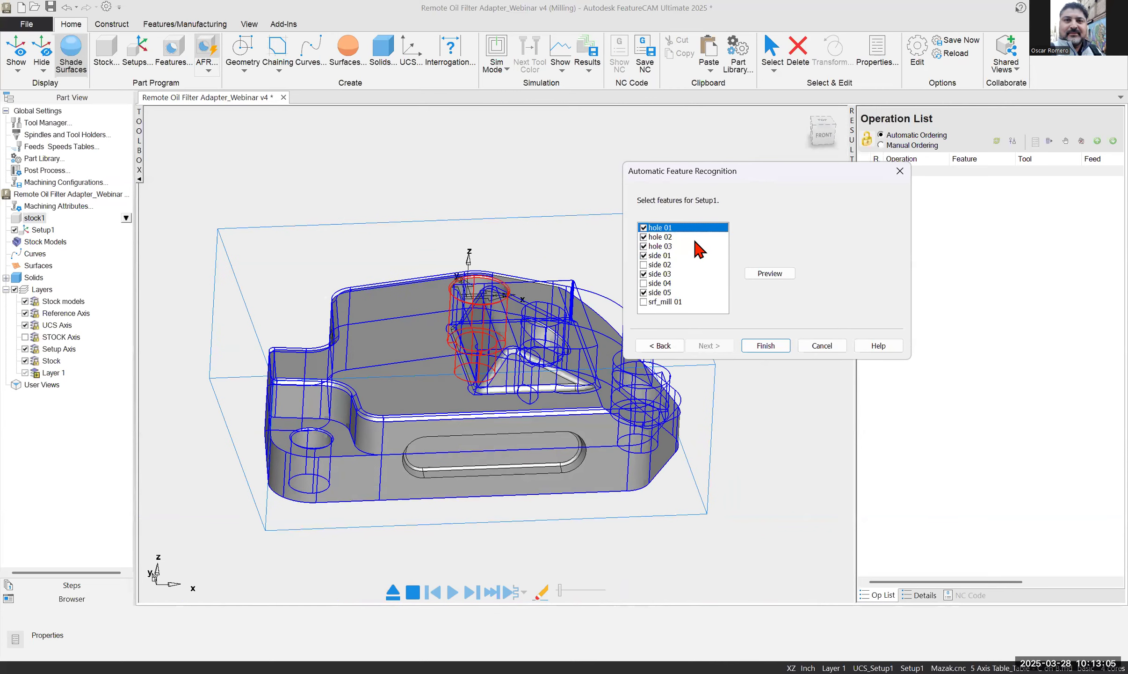
click(663, 294)
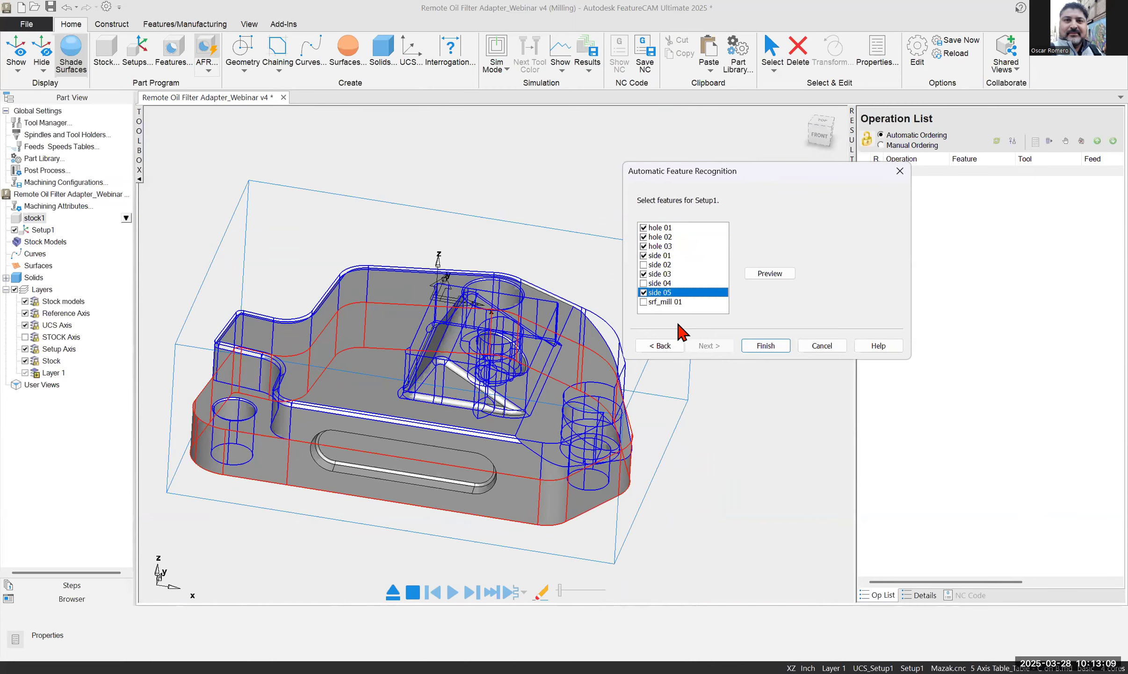
click(766, 346)
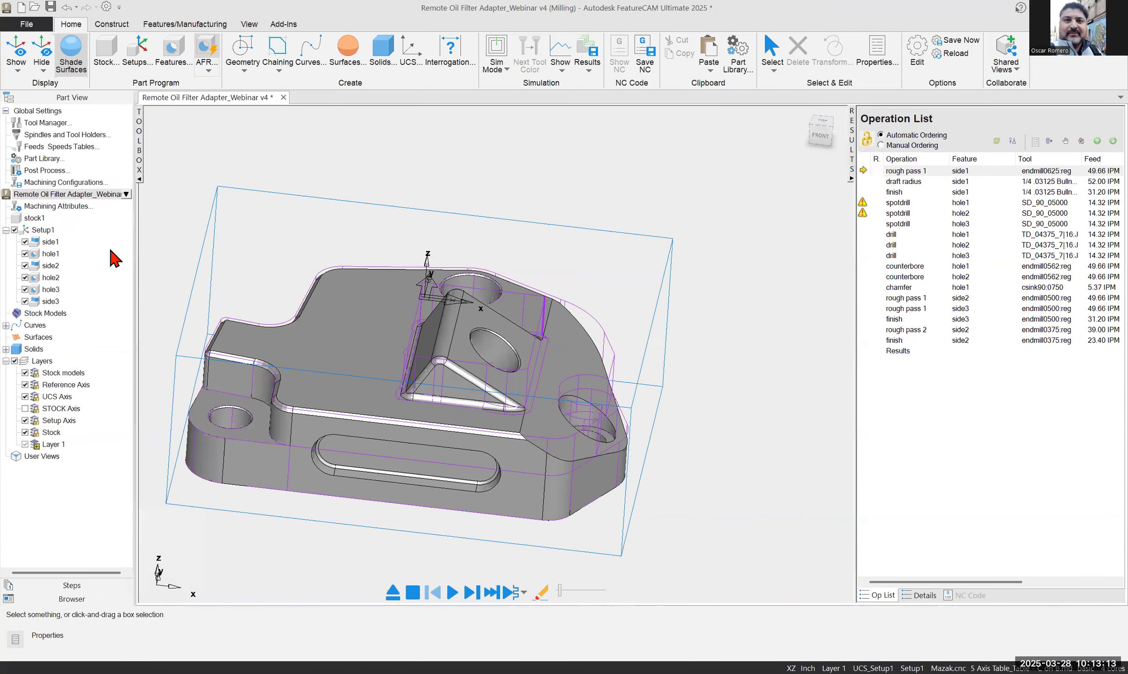
Review Setup1's new side and hole features one by one on the model, from side1 to side3
click(55, 244)
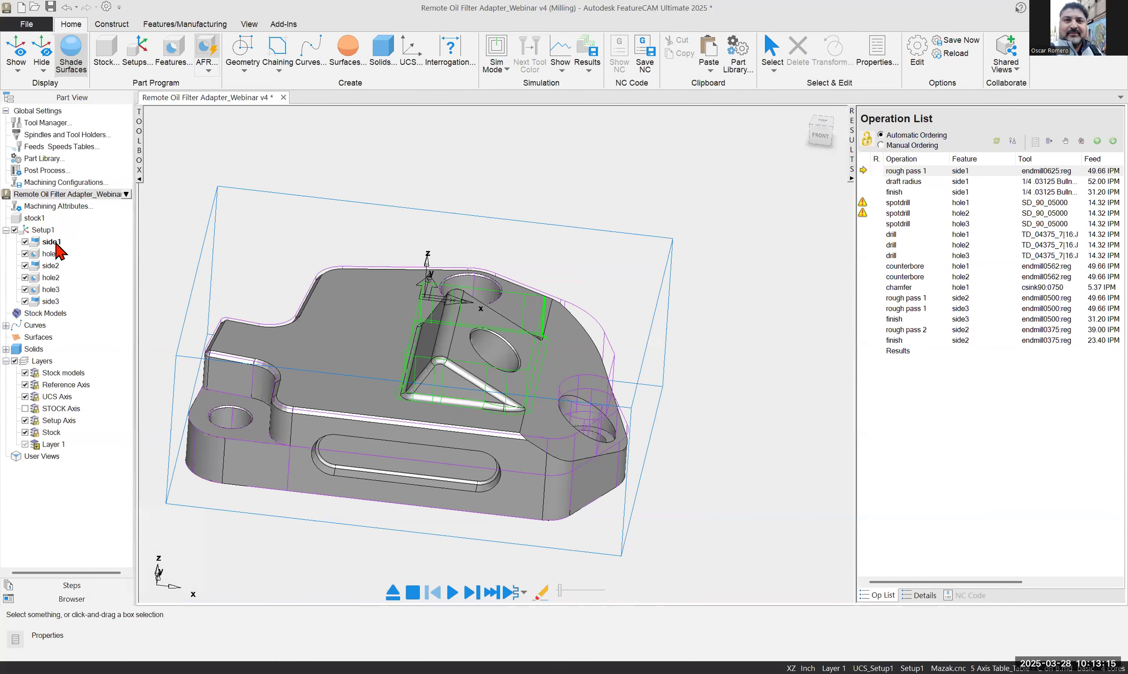
click(55, 243)
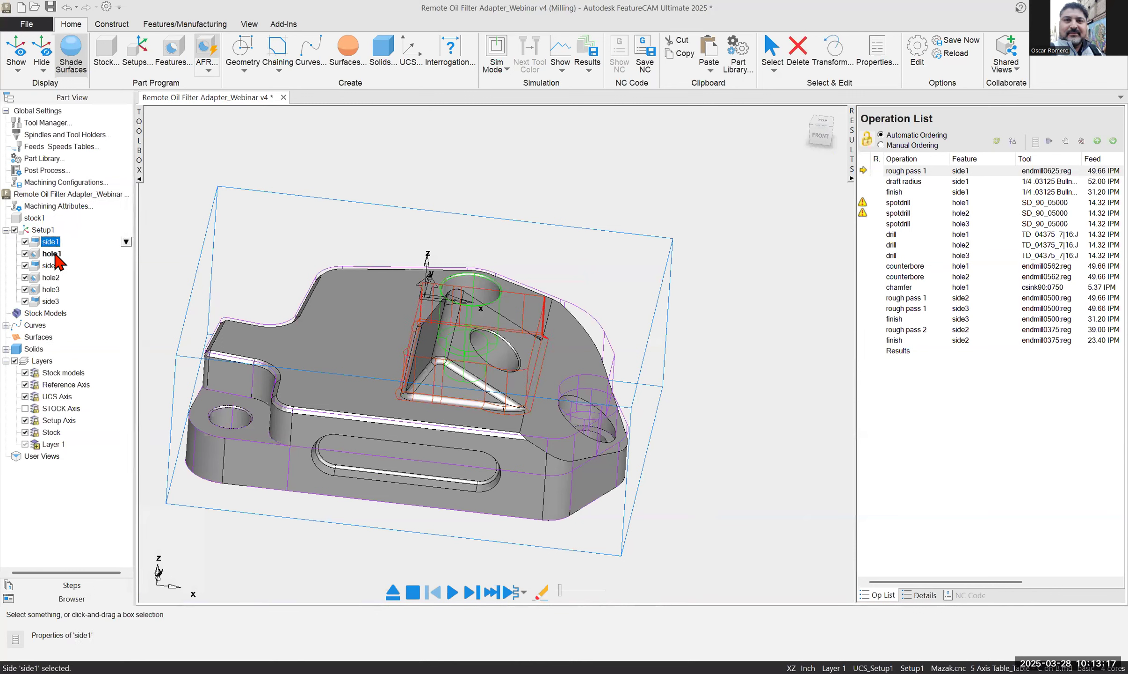
click(53, 265)
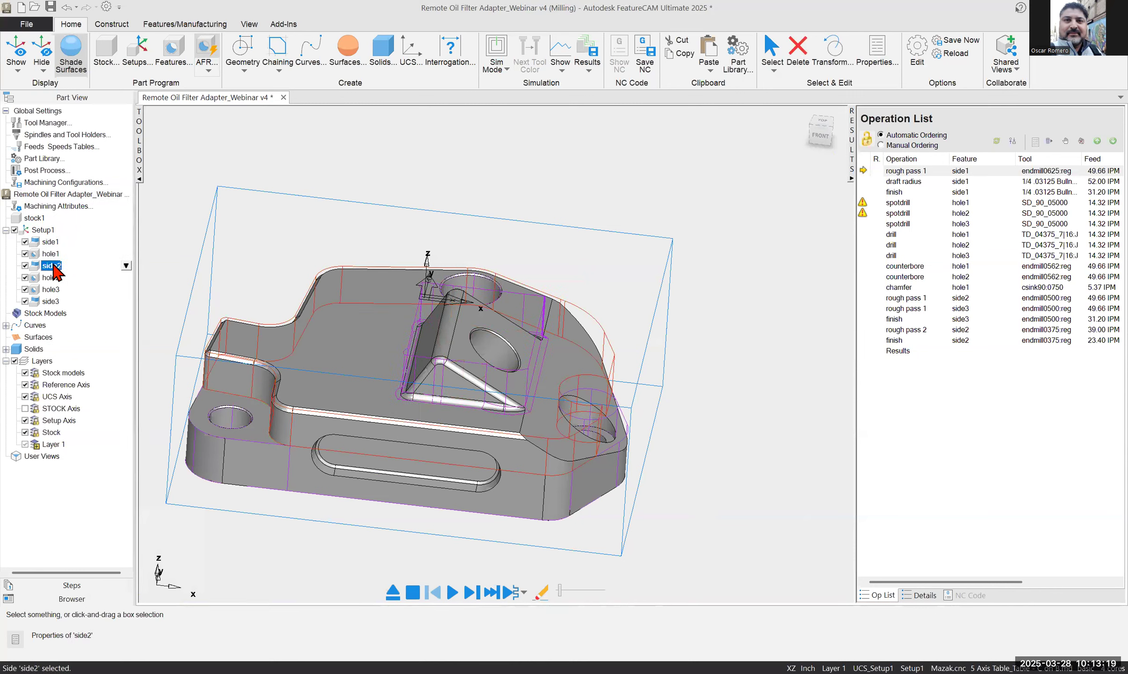
click(52, 277)
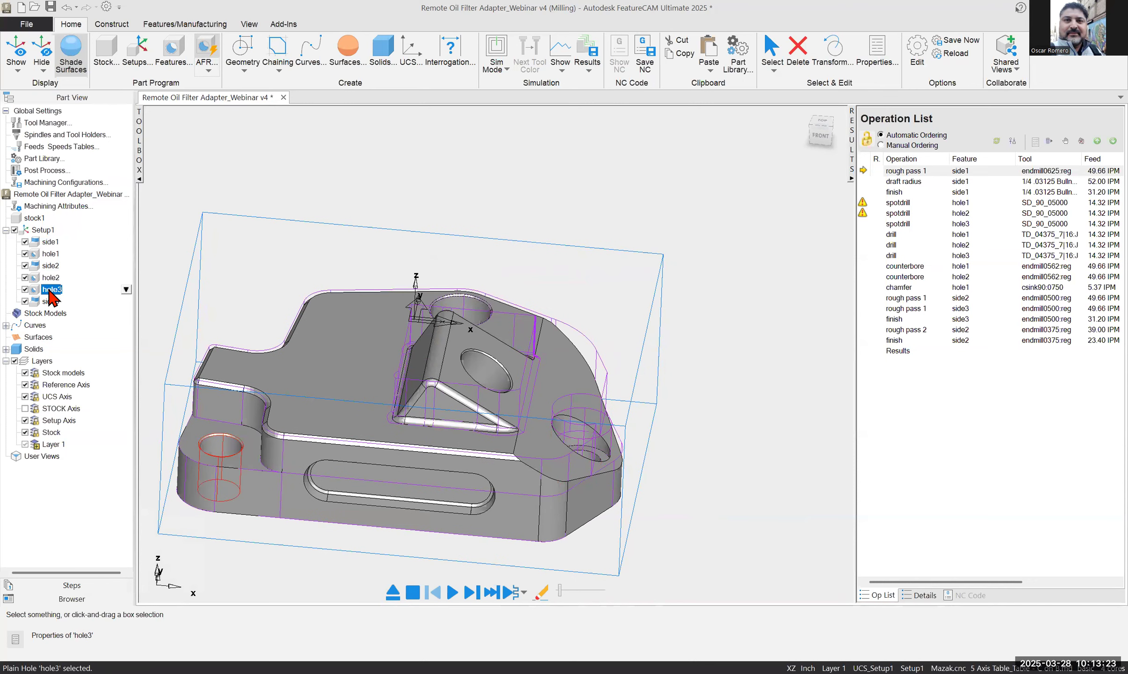
click(50, 301)
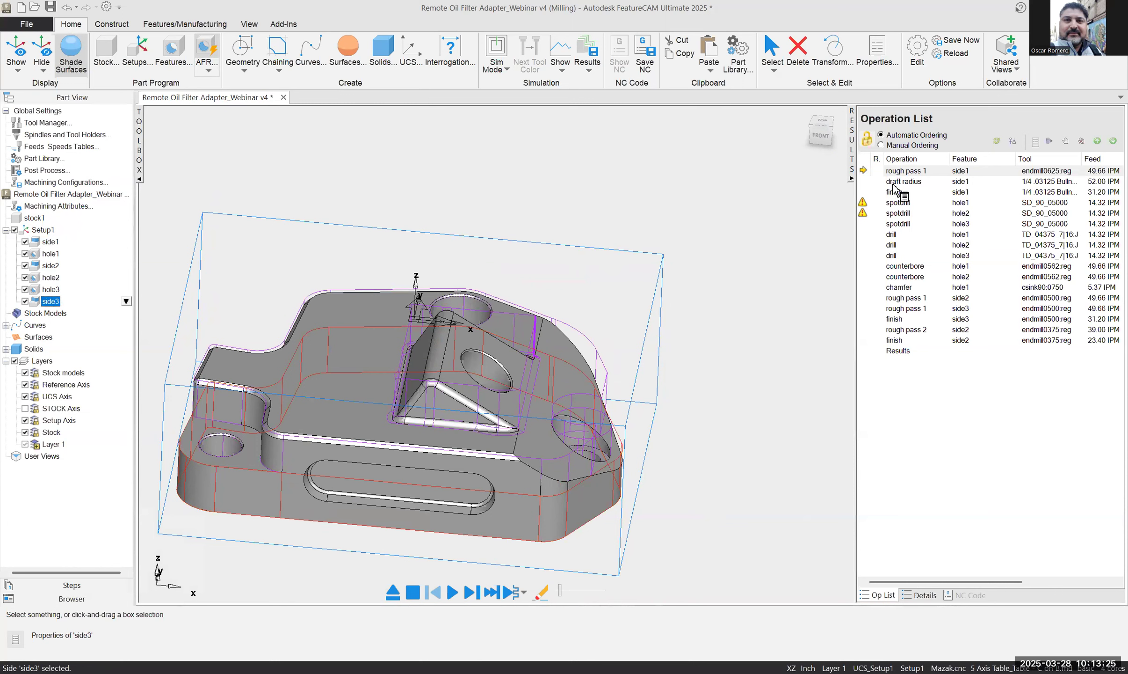
Review the rough pass and draft radius operations of side1 and the spotdrill warnings for hole1 and hole2
click(901, 172)
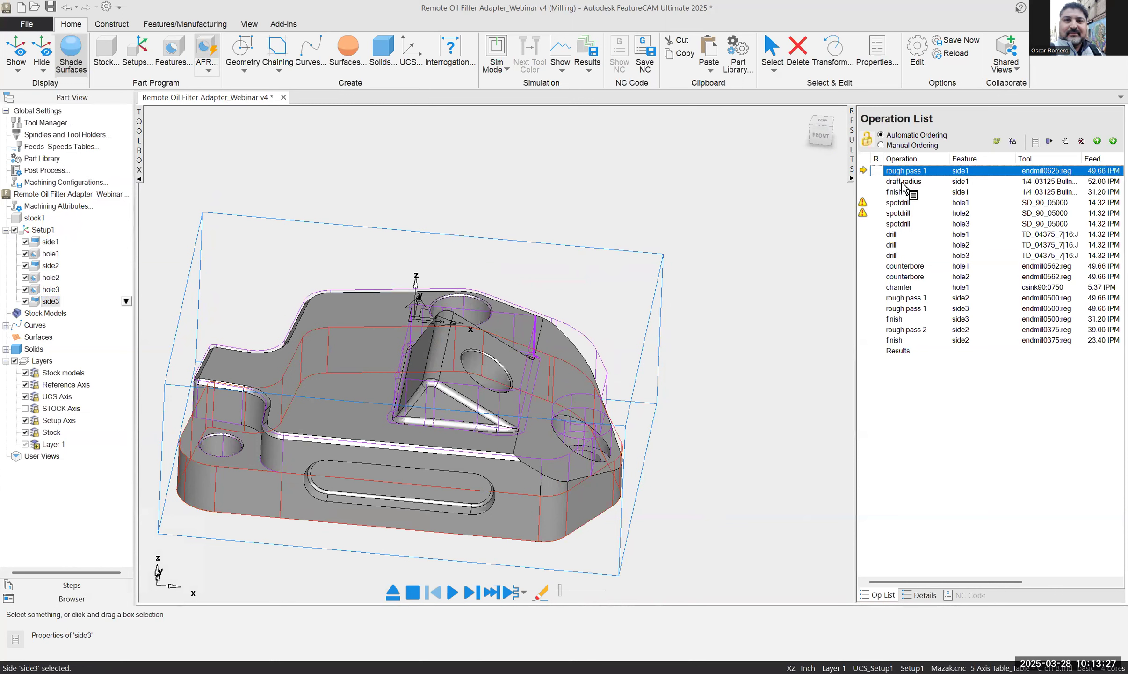
click(903, 183)
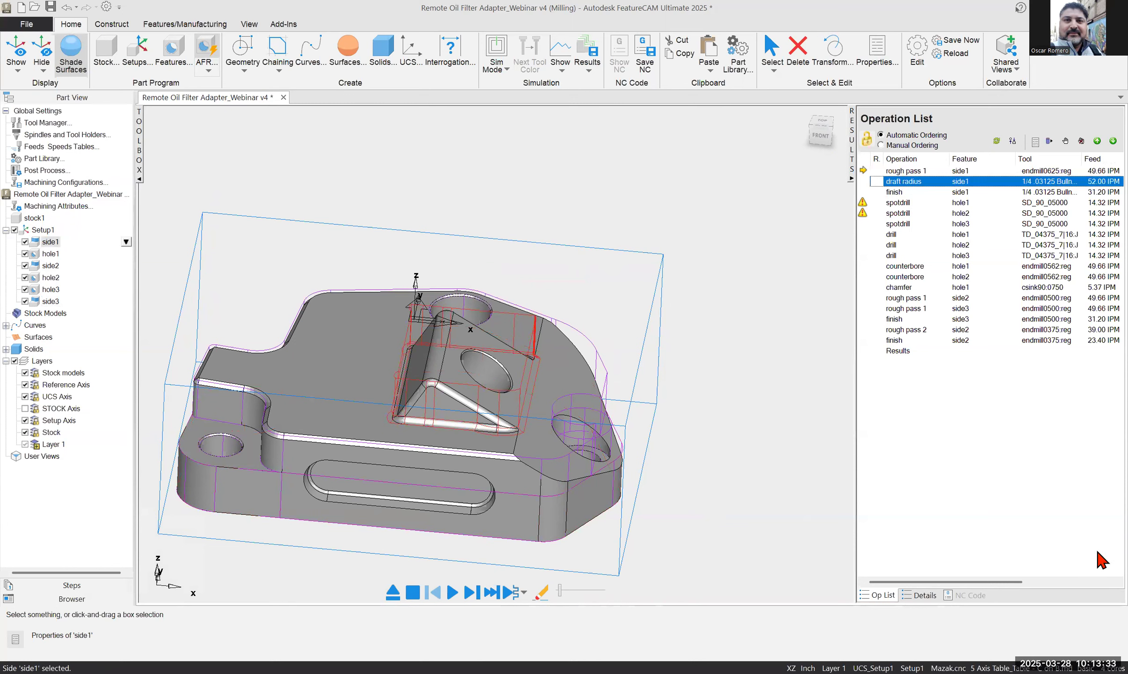
click(864, 203)
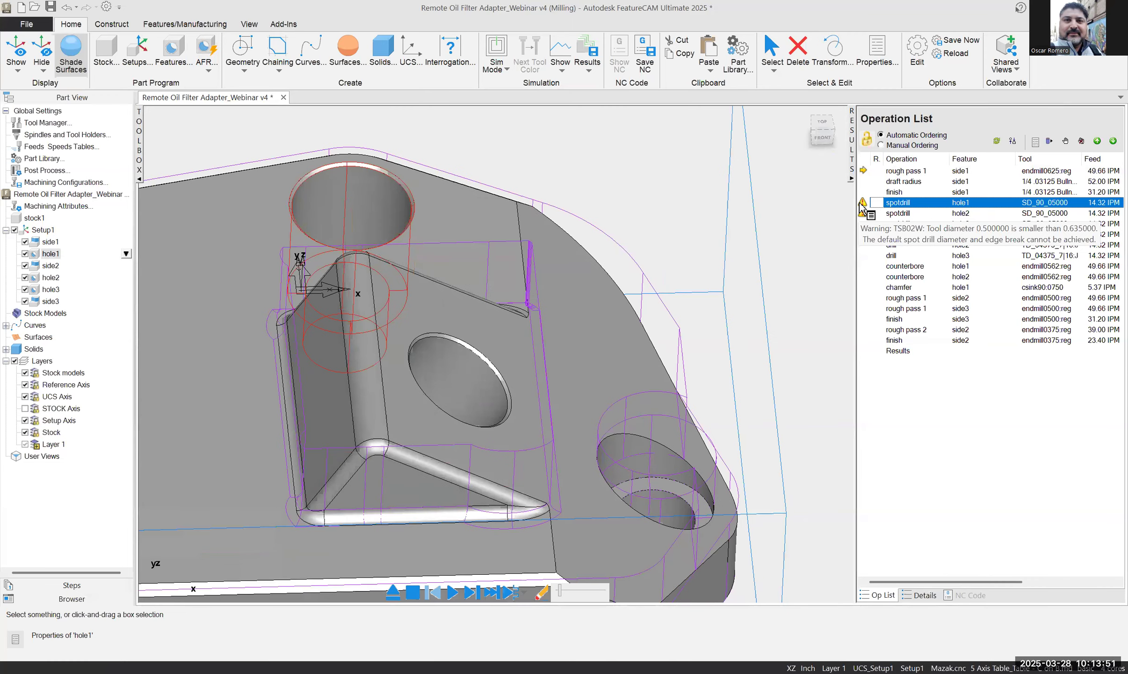
click(895, 214)
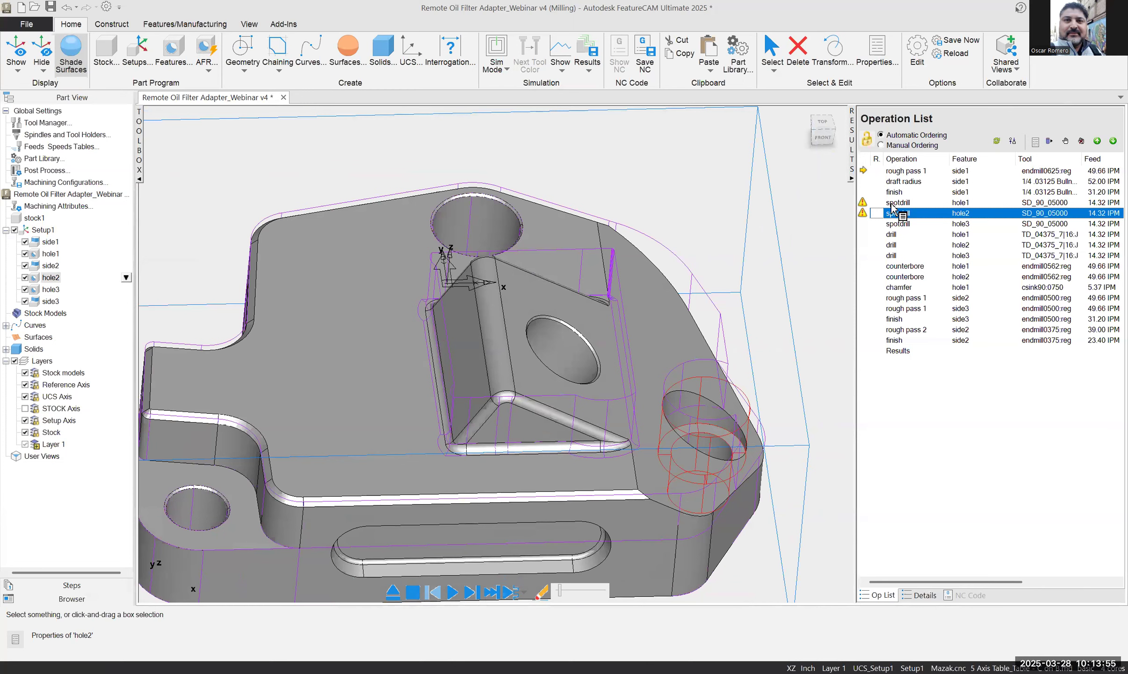
Look through the spot drills available for hole1's spotdrill operation and open the properties of tool SD_90_05000
double_click(891, 203)
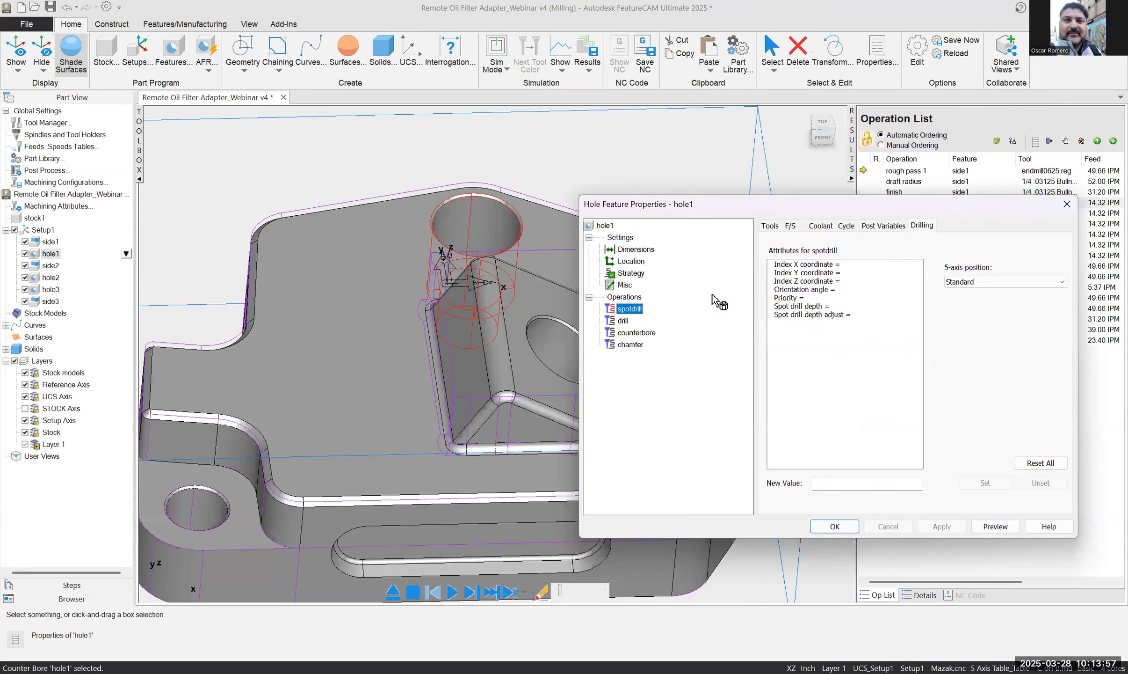
click(770, 225)
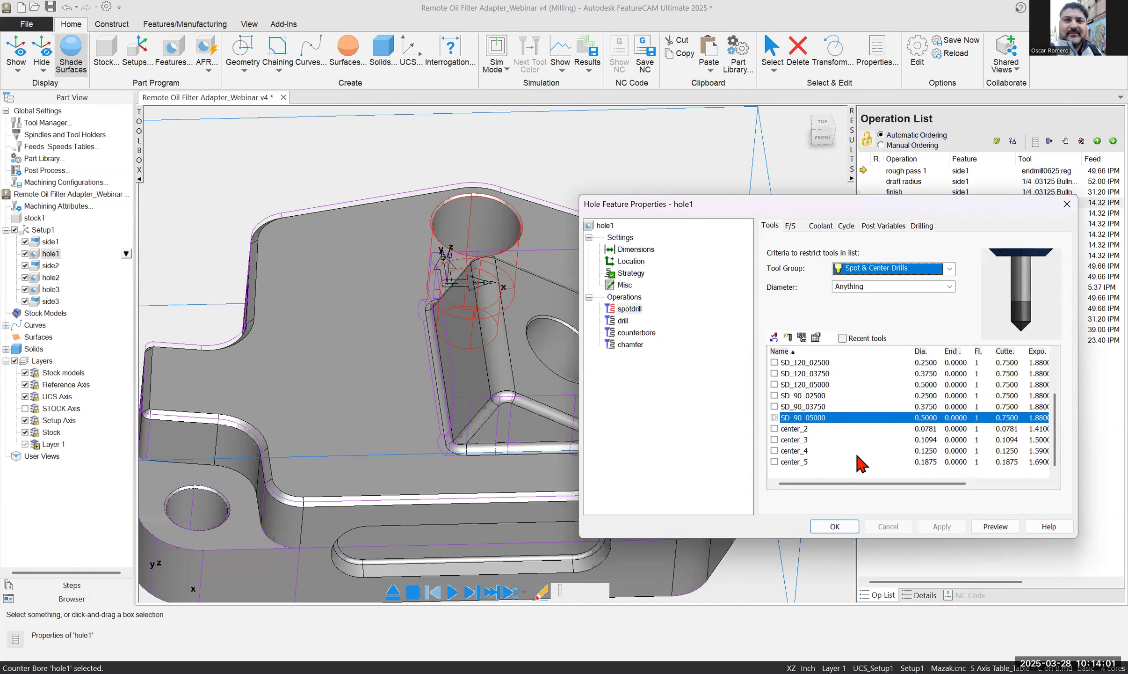
scroll(862, 454, up, 1)
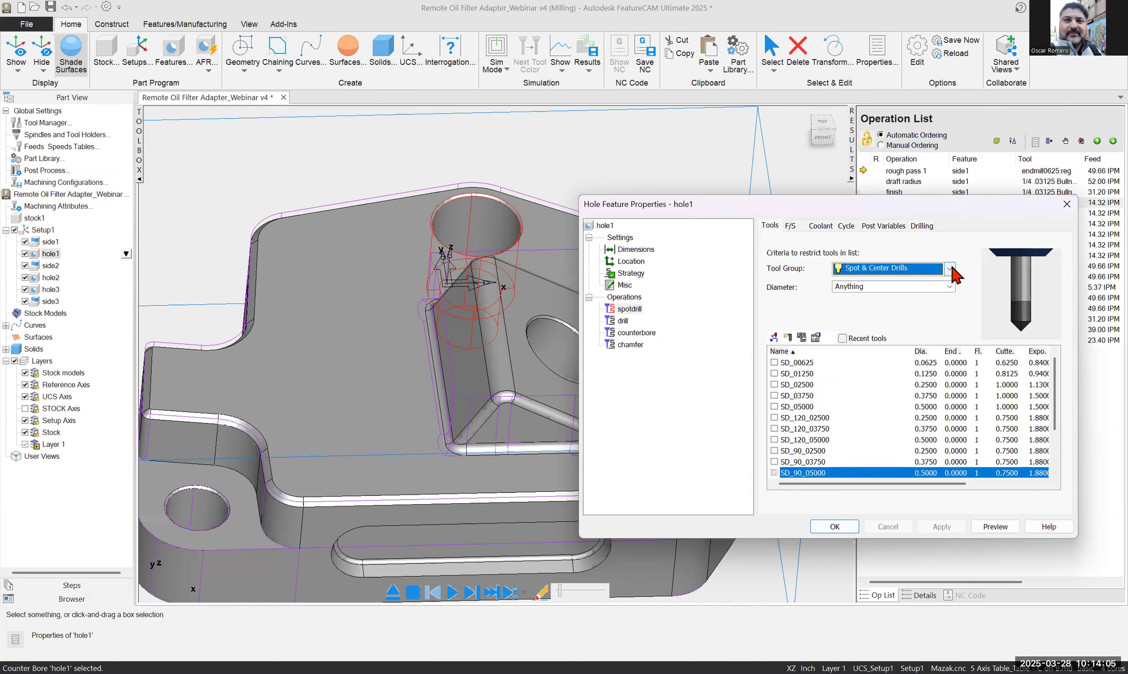
scroll(835, 440, down, 2)
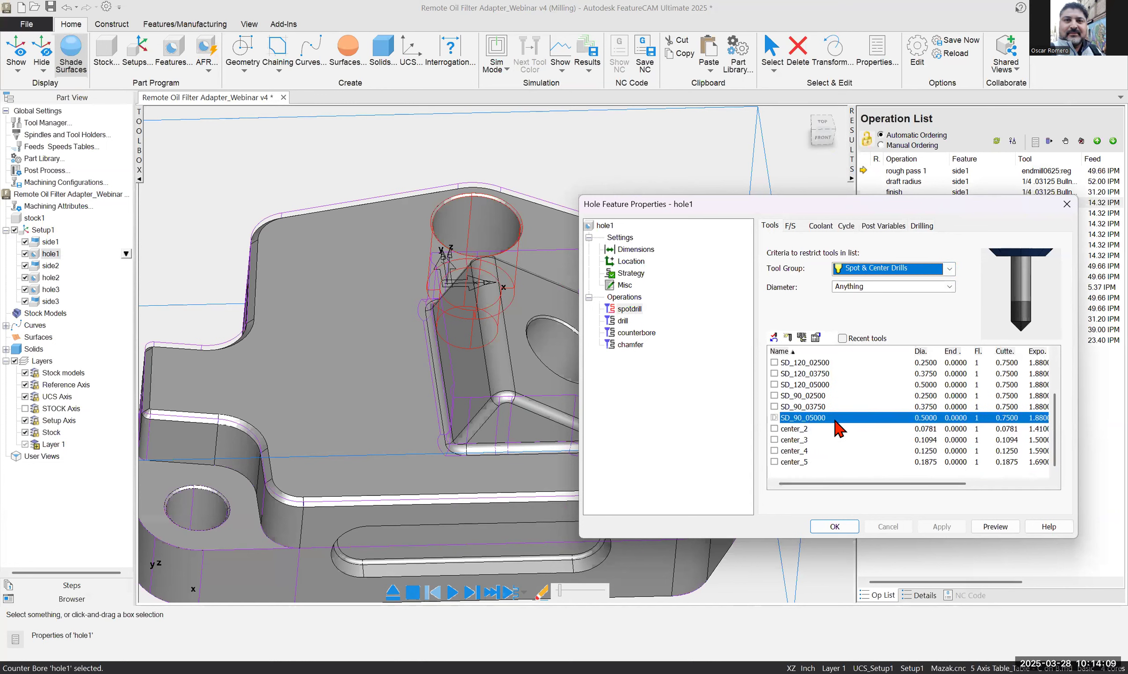
click(809, 418)
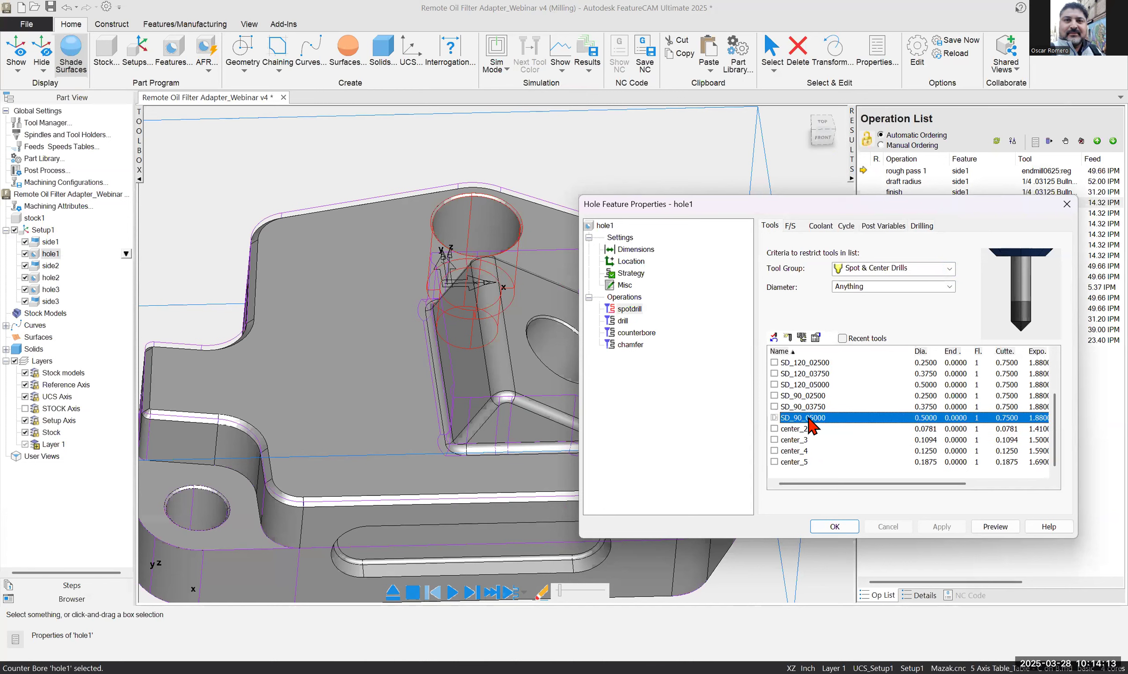
double_click(809, 419)
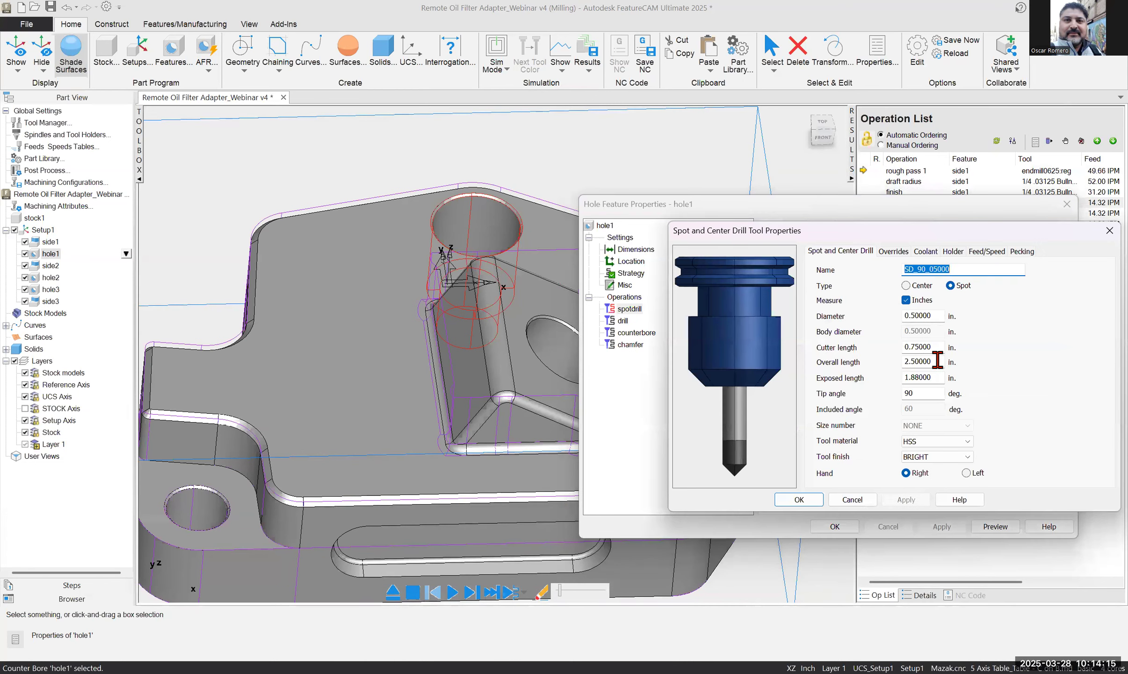
Try a diameter of 1 in for the spot drill and apply it
double_click(922, 316)
text(1.)
click(938, 347)
click(910, 501)
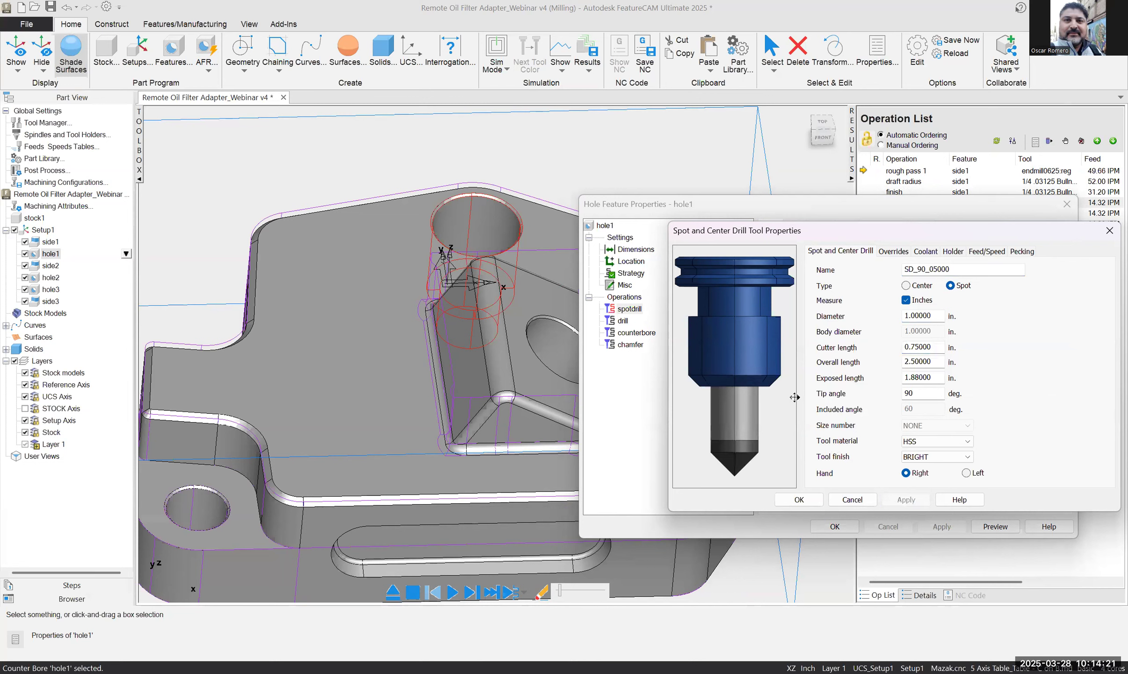
Set the spot drill's diameter to 0.75 in, rename the tool SD_90_075000 and apply the changes
double_click(938, 316)
text(.75)
click(941, 347)
click(920, 496)
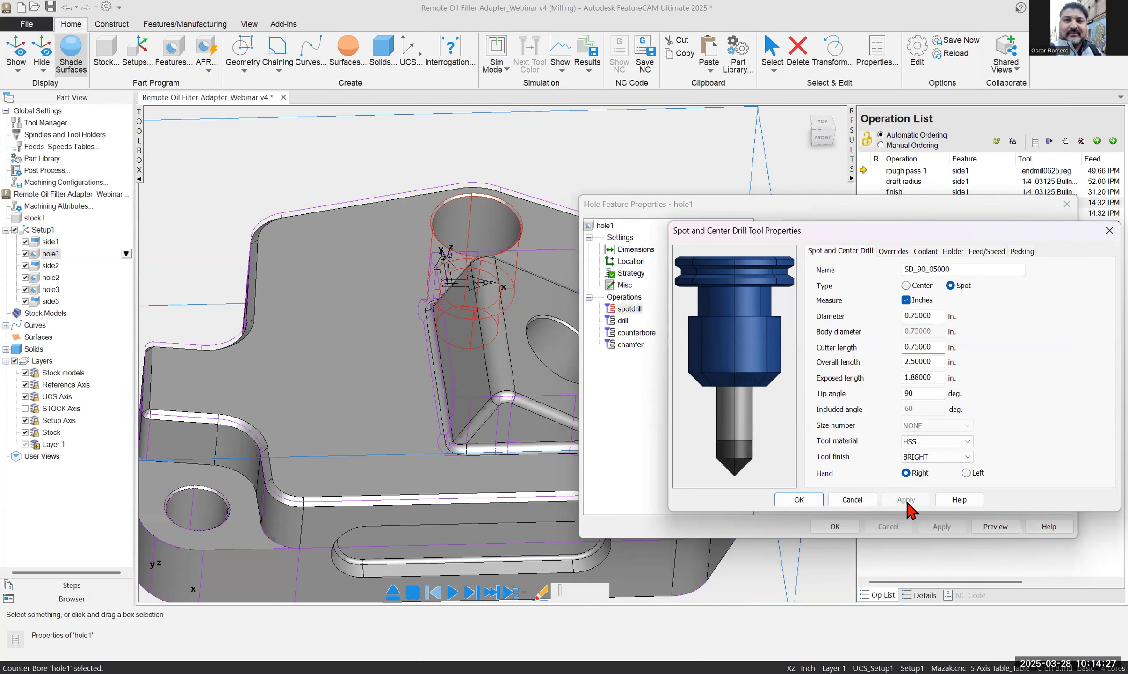
click(936, 269)
text(75)
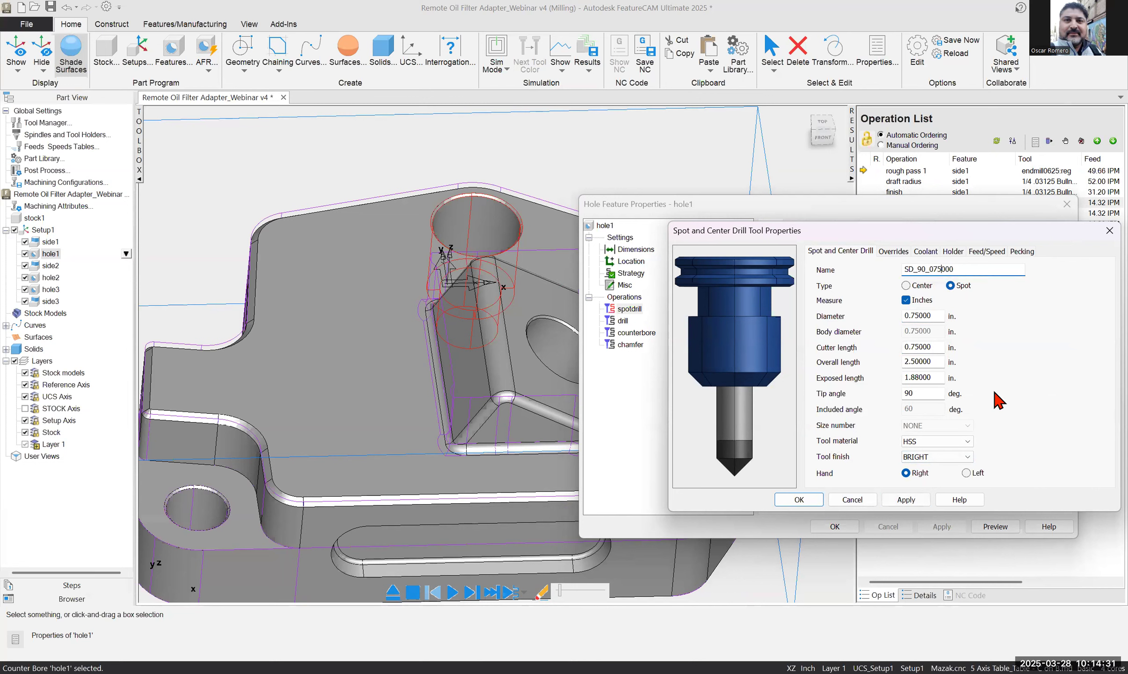
text(75)
click(901, 500)
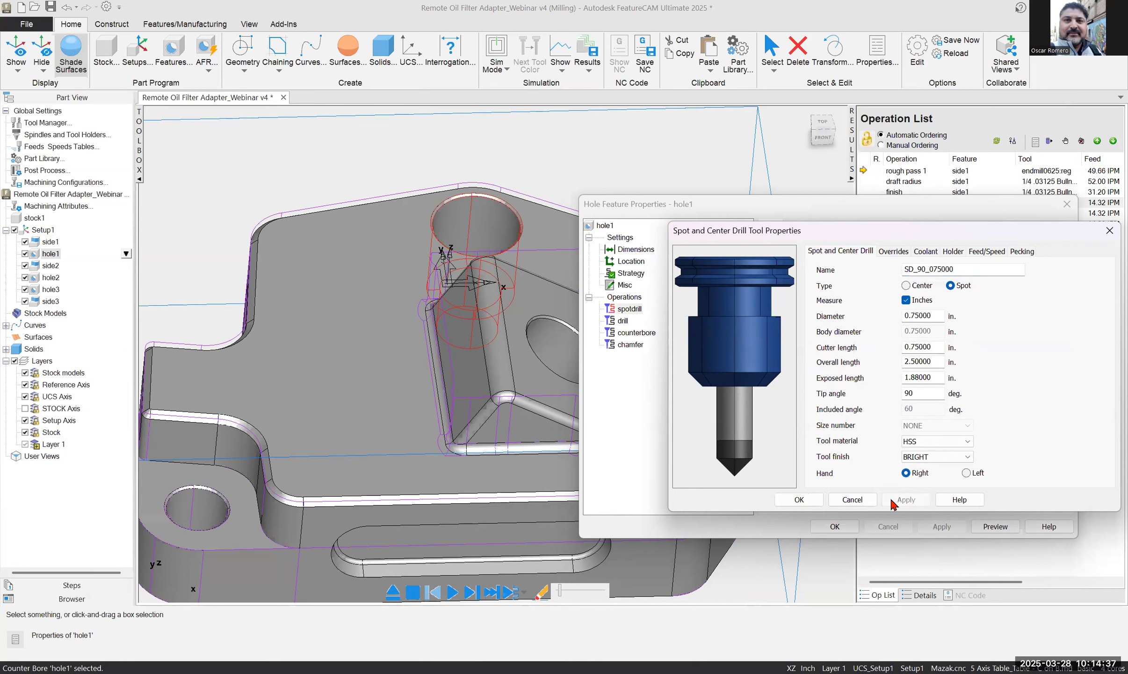
Save the edited spot drill SD_90_075000 as a new tool and apply it to hole1's spotdrill operation
click(801, 500)
click(840, 385)
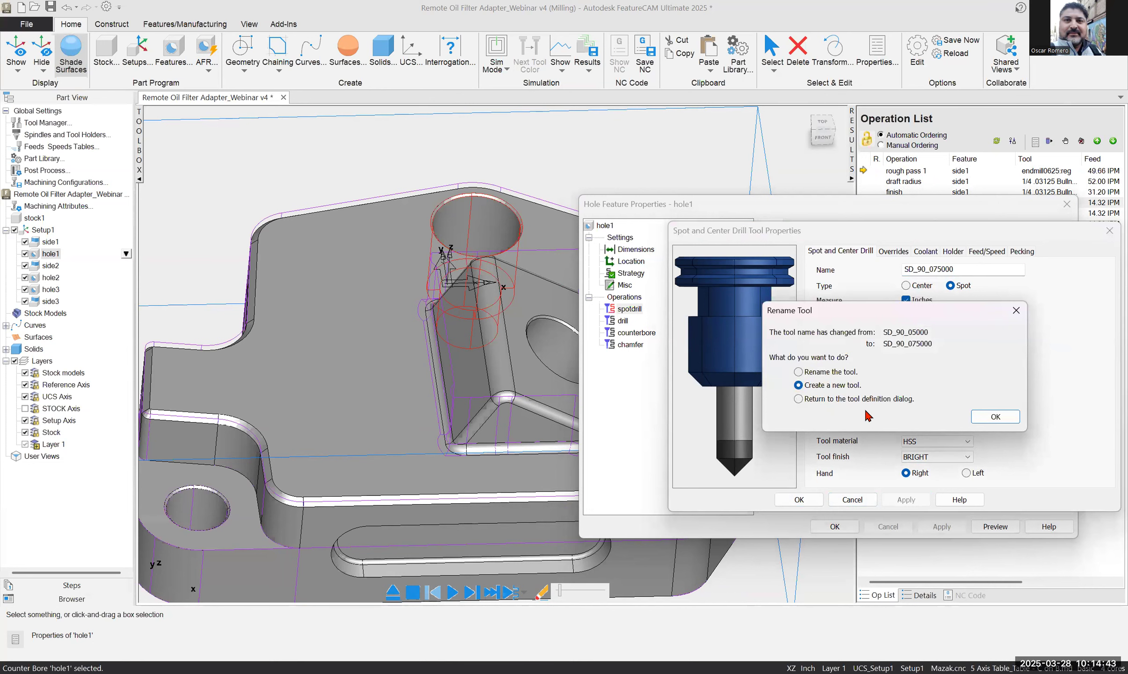
click(990, 417)
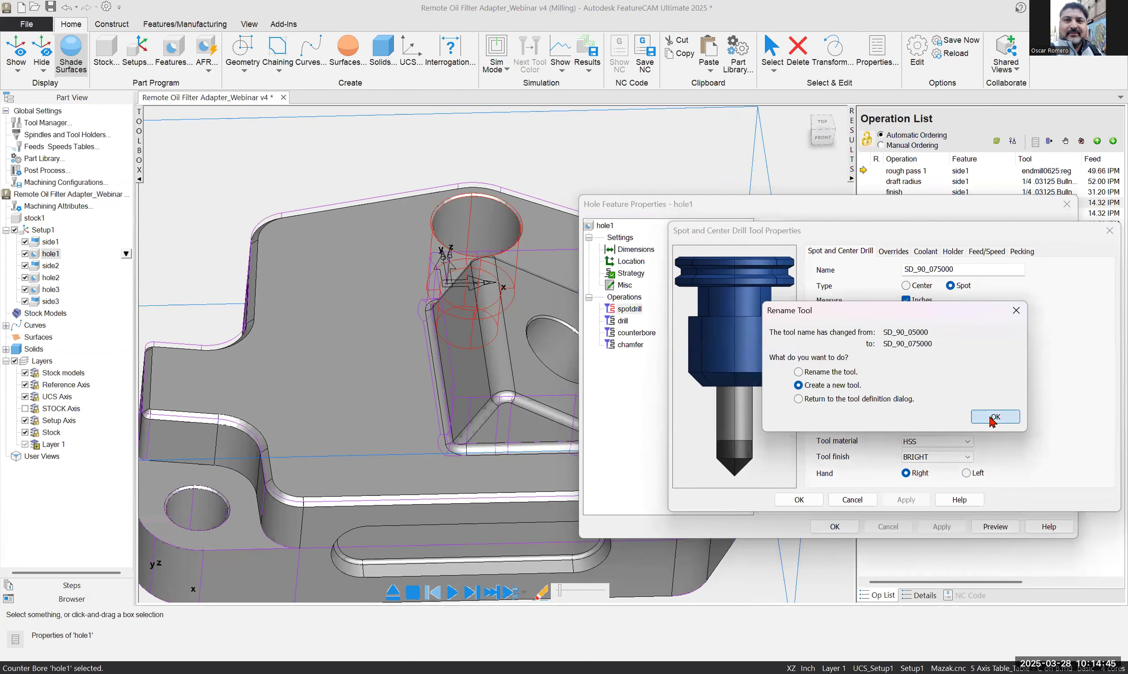
click(826, 403)
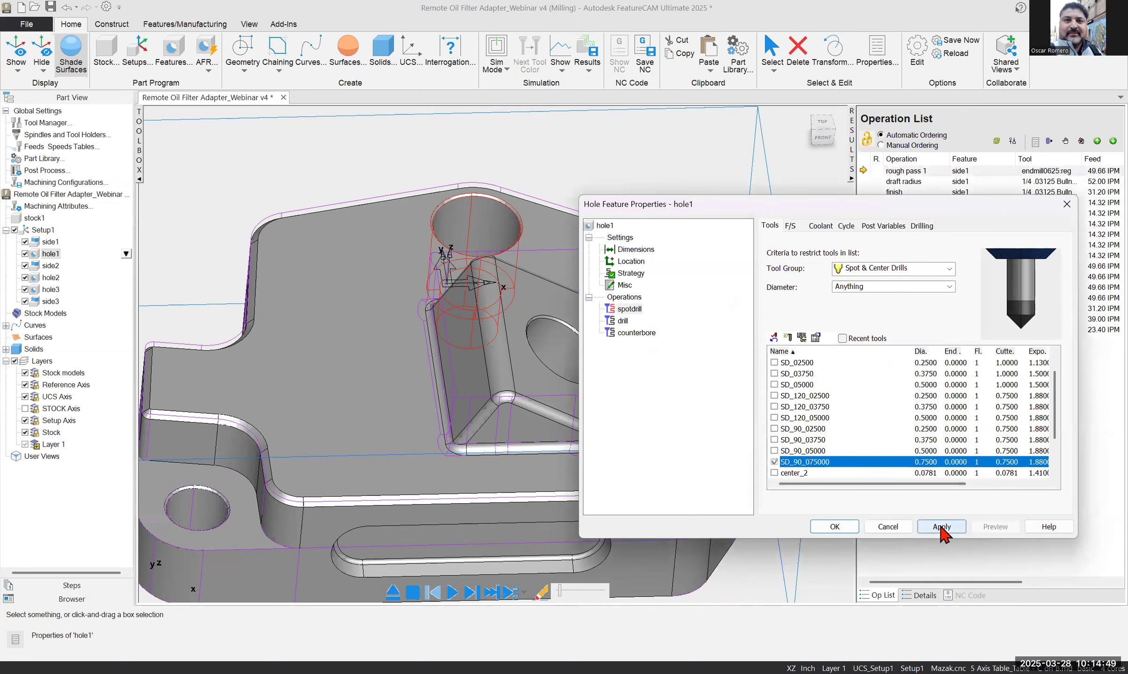
click(942, 526)
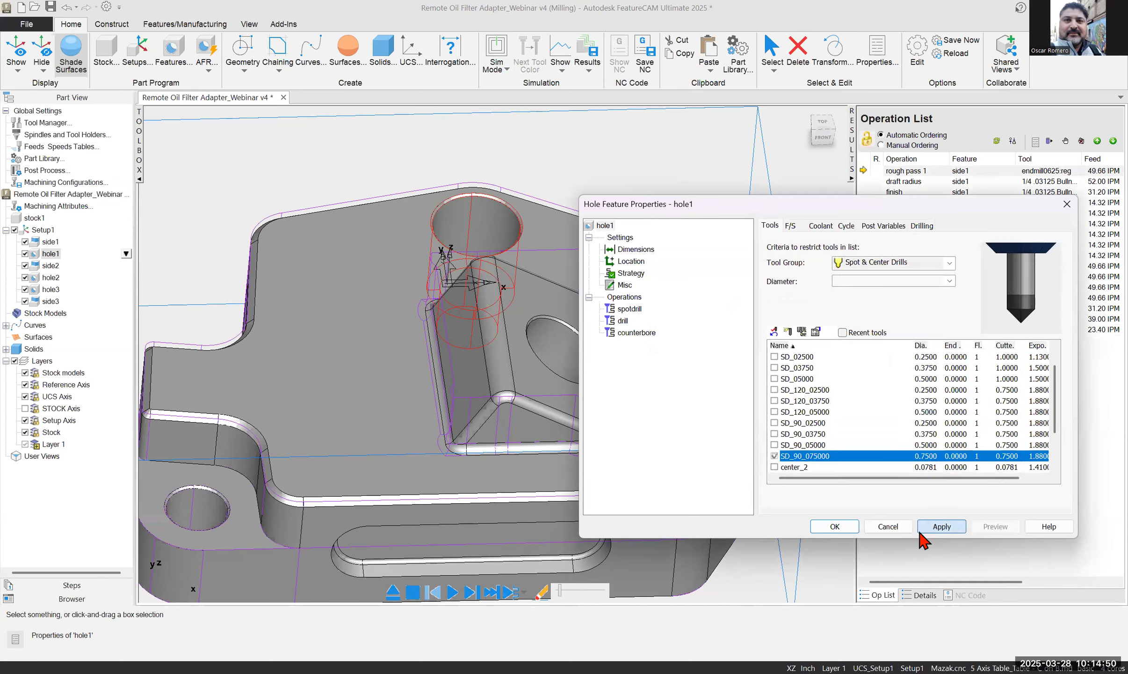
click(834, 527)
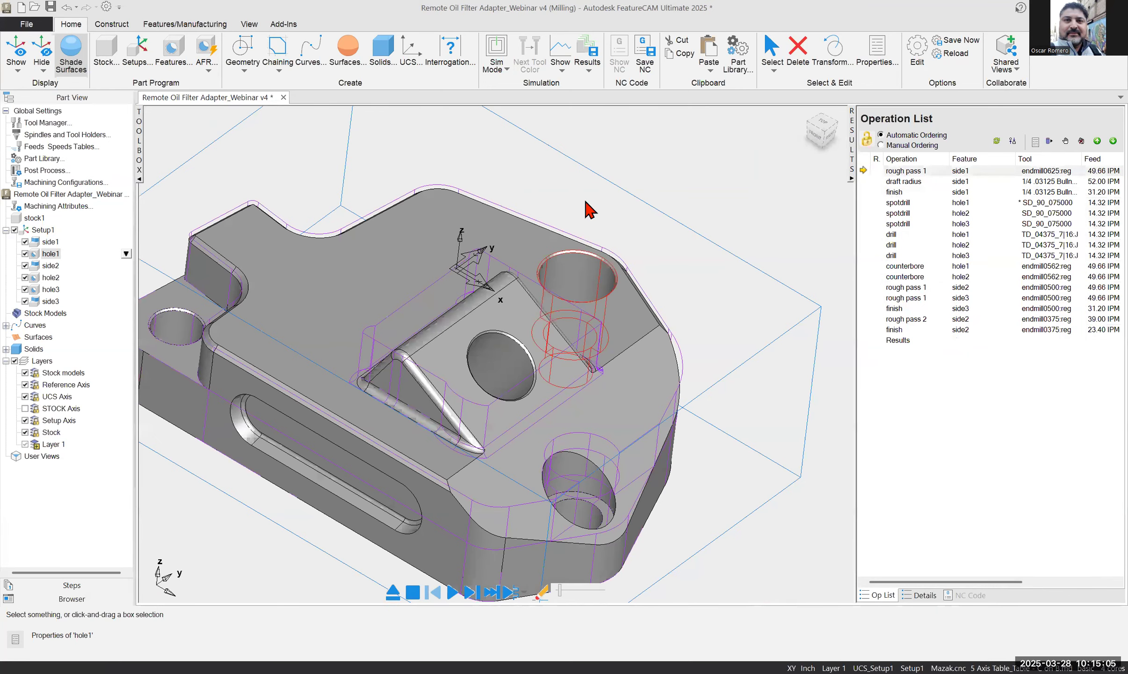
Examine the inclined face with its two holes from several angles to judge how it must be oriented for machining
middle_drag(454, 265, 455, 257)
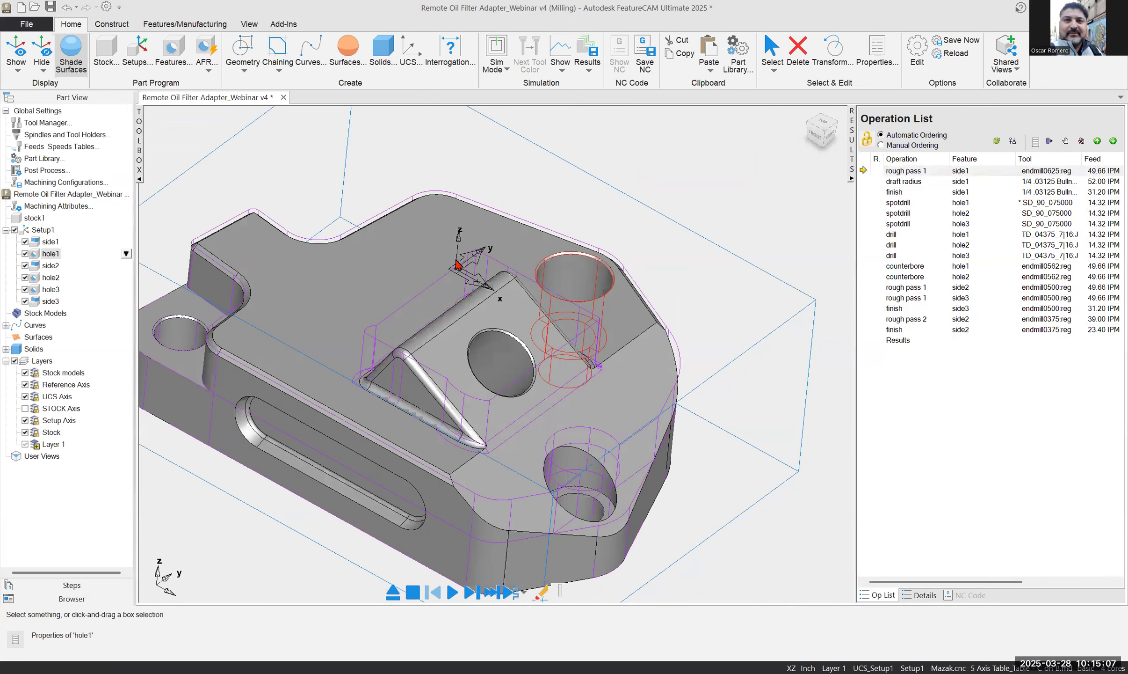
scroll(728, 174, down, 1)
scroll(731, 181, down, 3)
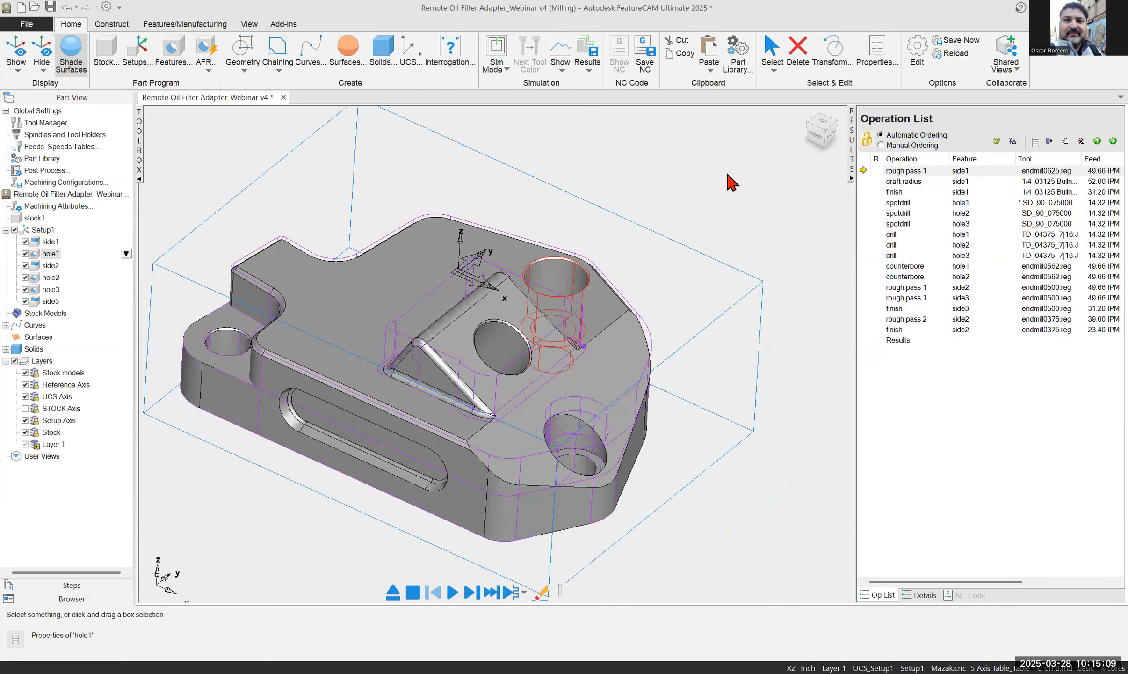
middle_drag(548, 327, 709, 407)
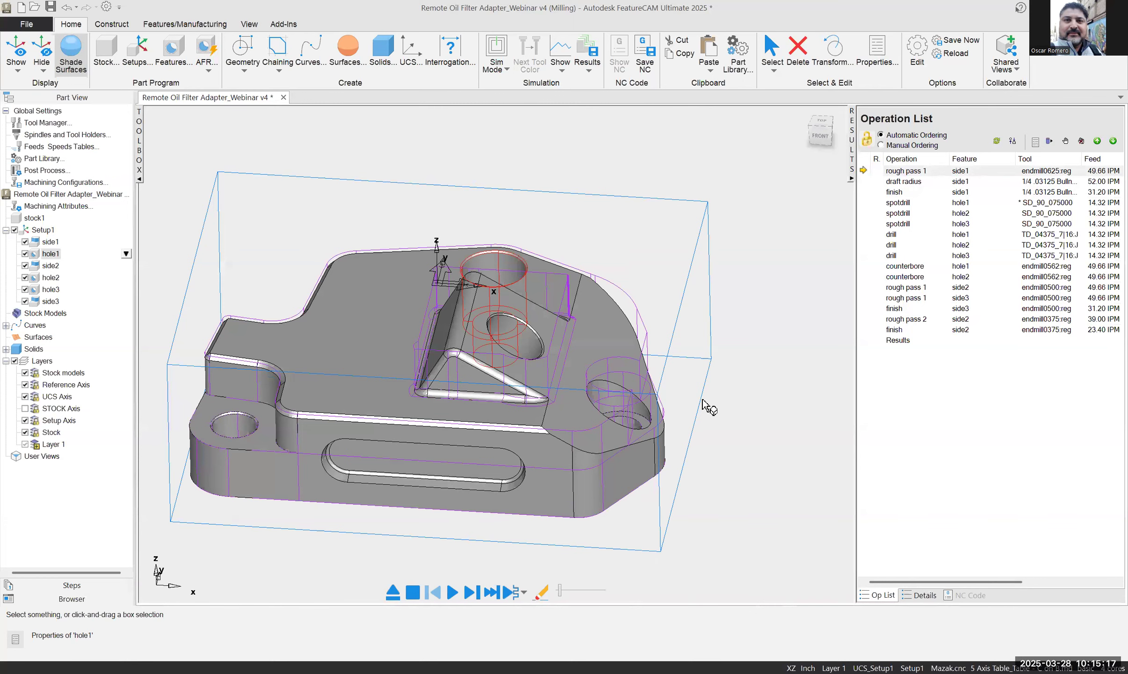
middle_drag(709, 407, 622, 320)
click(623, 320)
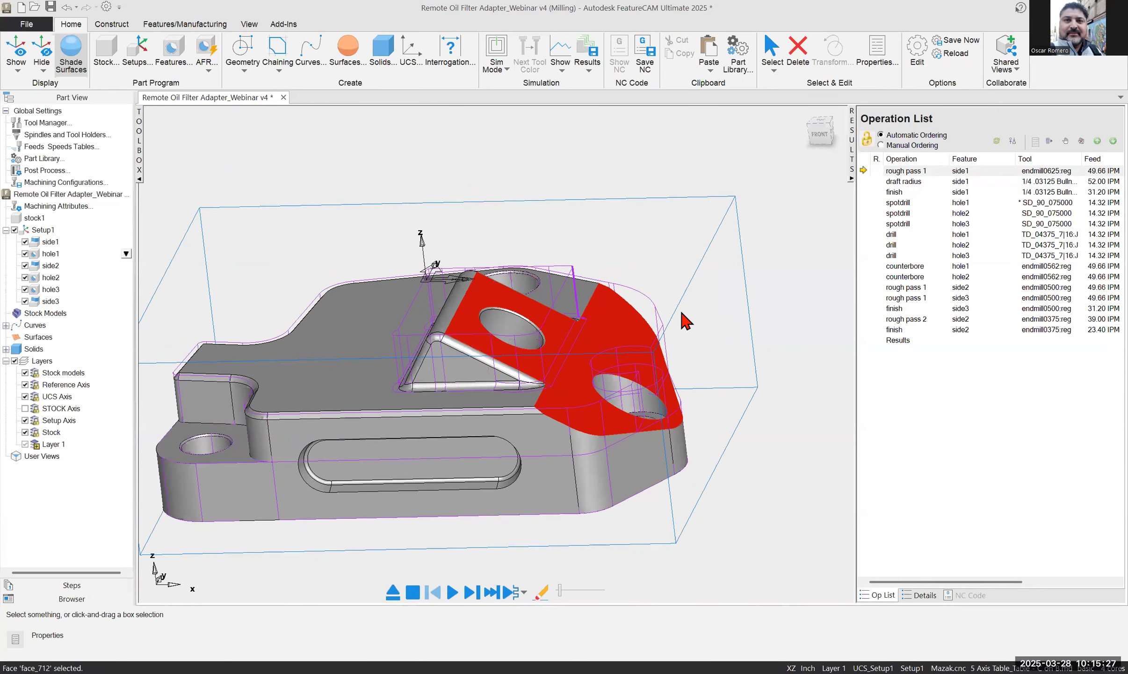
middle_drag(711, 334, 624, 338)
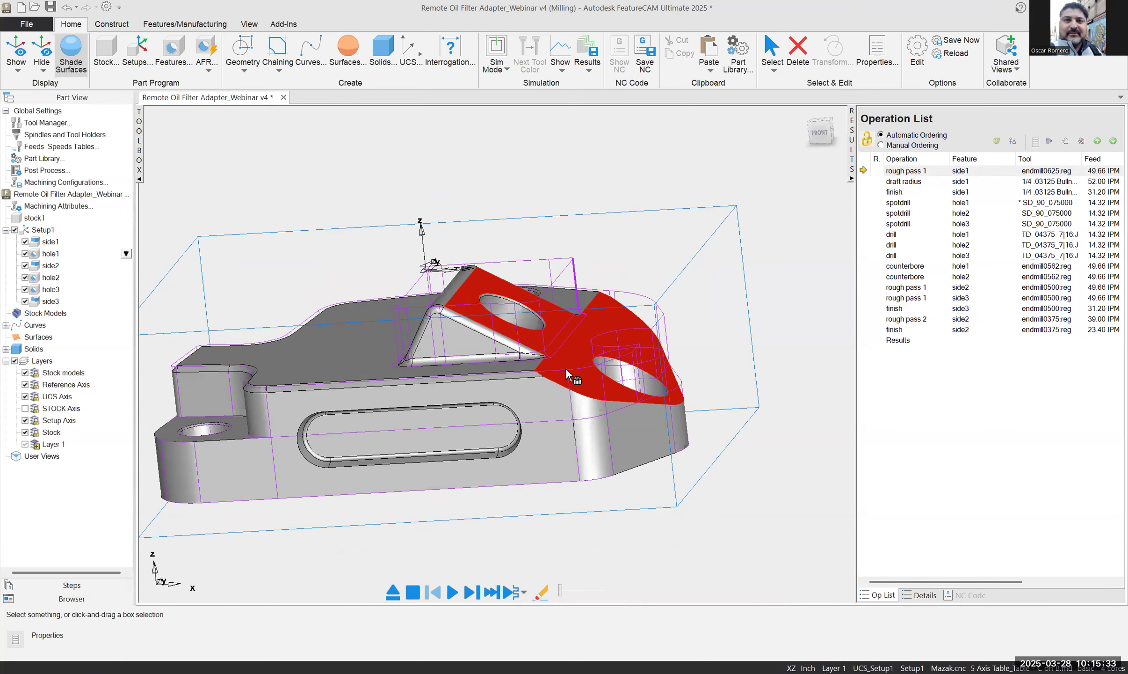
mouse_move(538, 407)
middle_down()
mouse_move(557, 386)
mouse_move(559, 411)
middle_up()
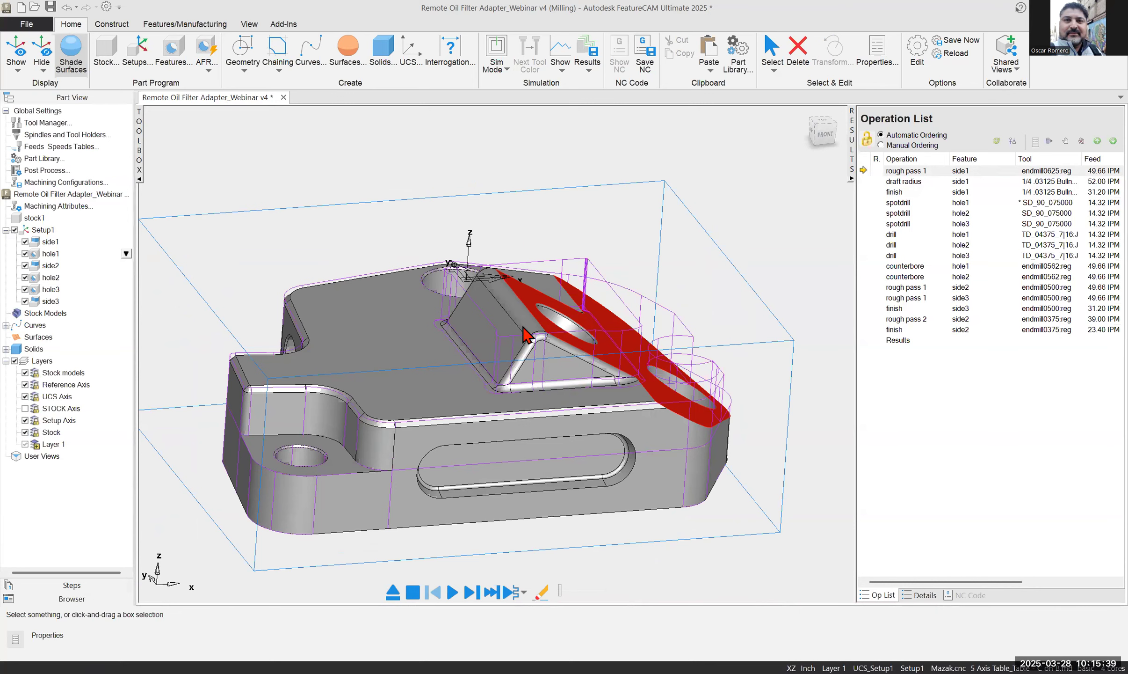
click(629, 467)
middle_drag(630, 467, 190, 270)
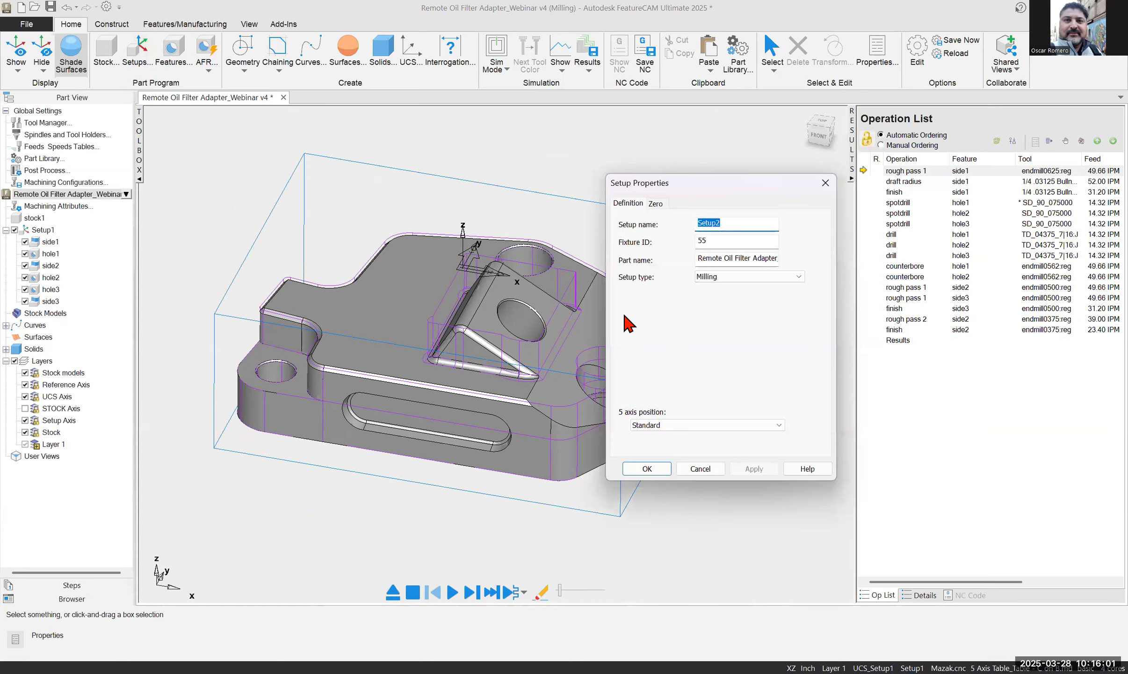
Name the new milling setup Tilted Face
click(736, 219)
double_click(706, 218)
text(Tilted Face)
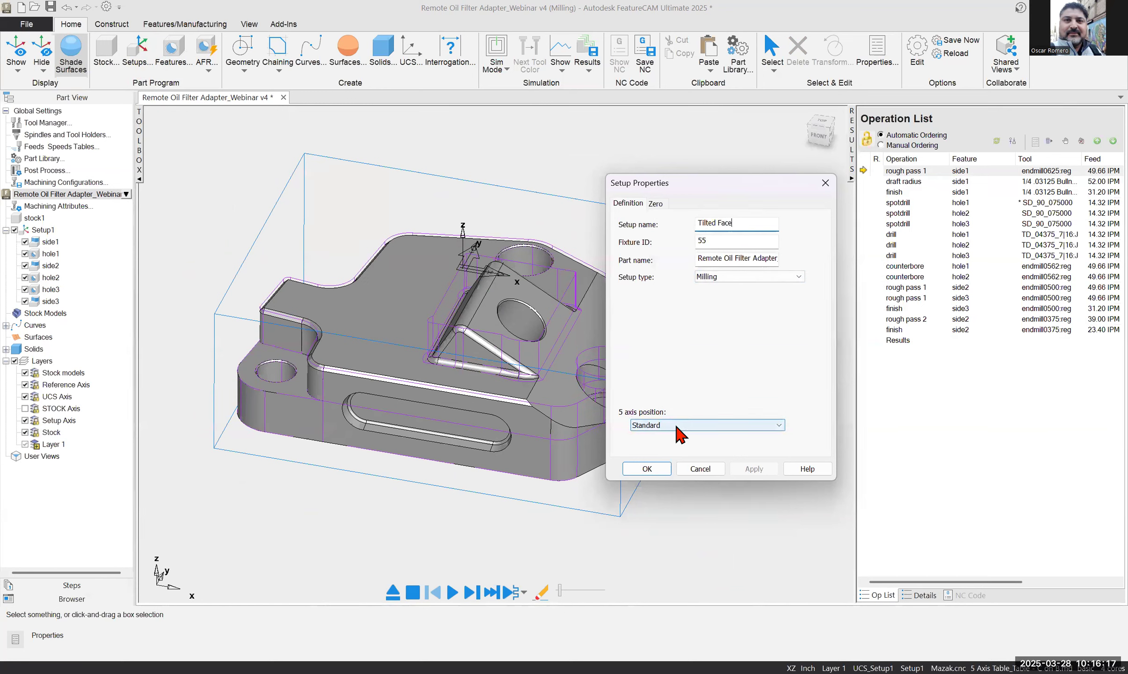
Align the setup's zero to part geometry, taking the Z direction from the inclined face with the two holes
click(656, 203)
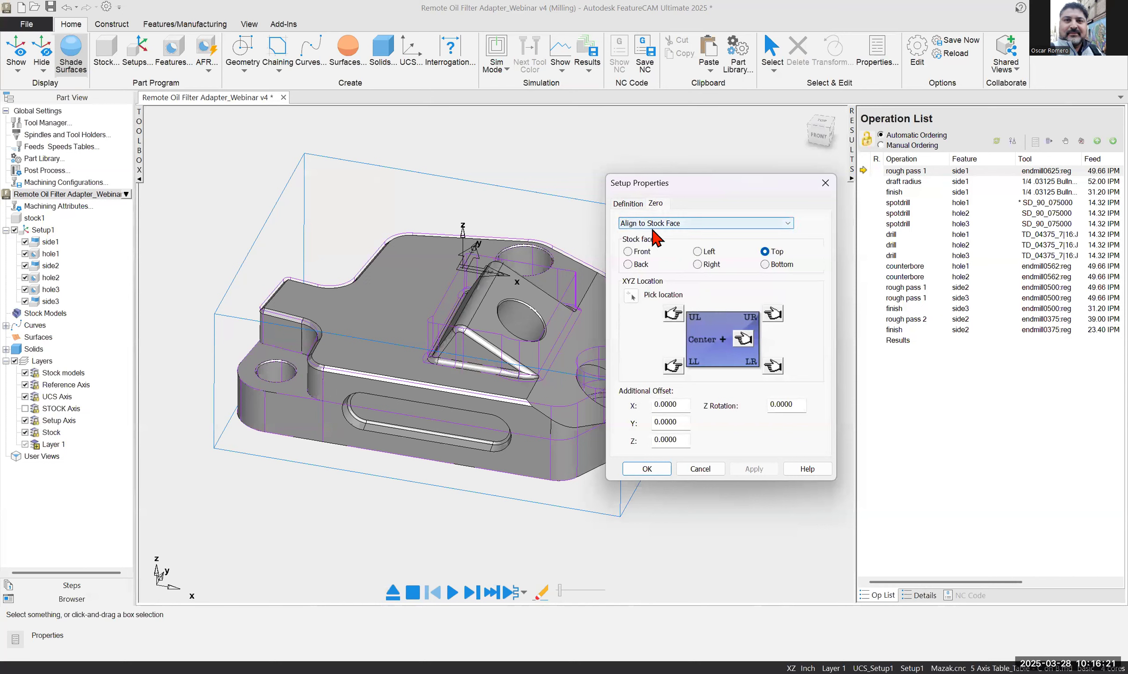
click(701, 225)
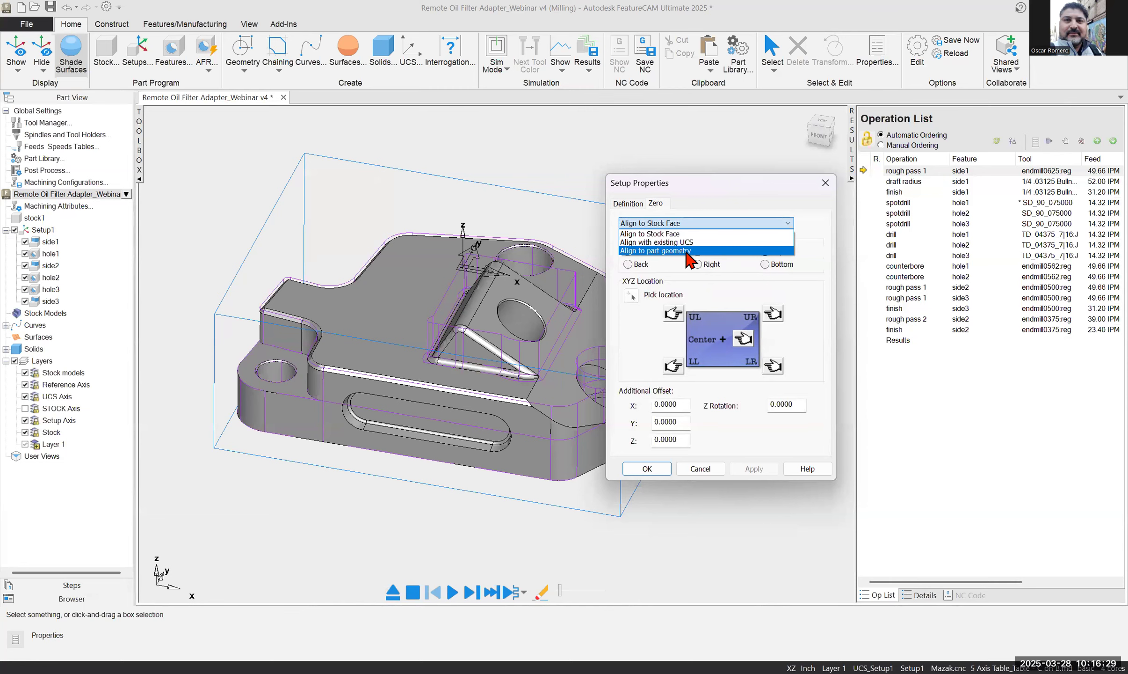
click(656, 253)
middle_drag(597, 333, 532, 321)
scroll(554, 333, up, 3)
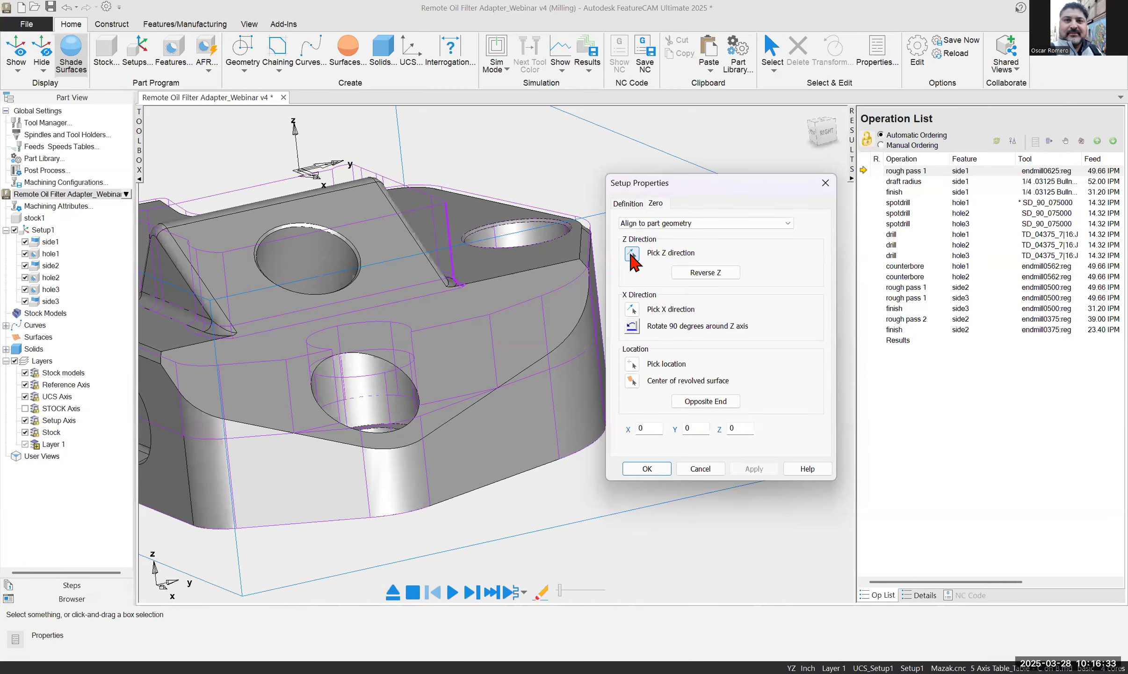
click(631, 255)
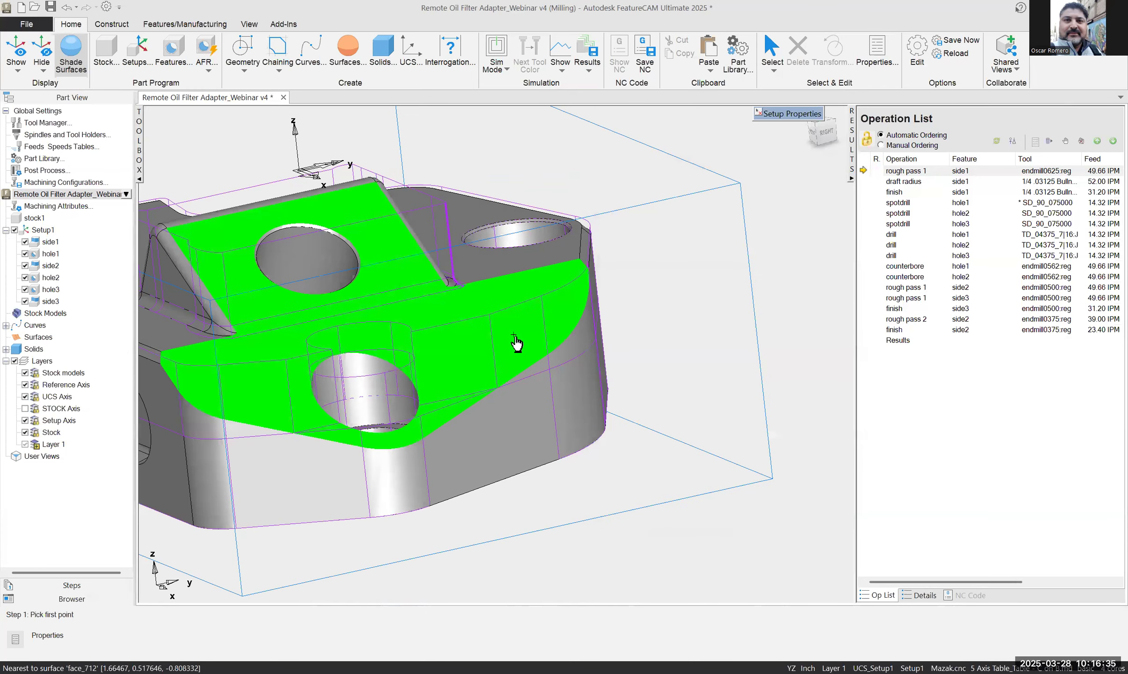
click(515, 339)
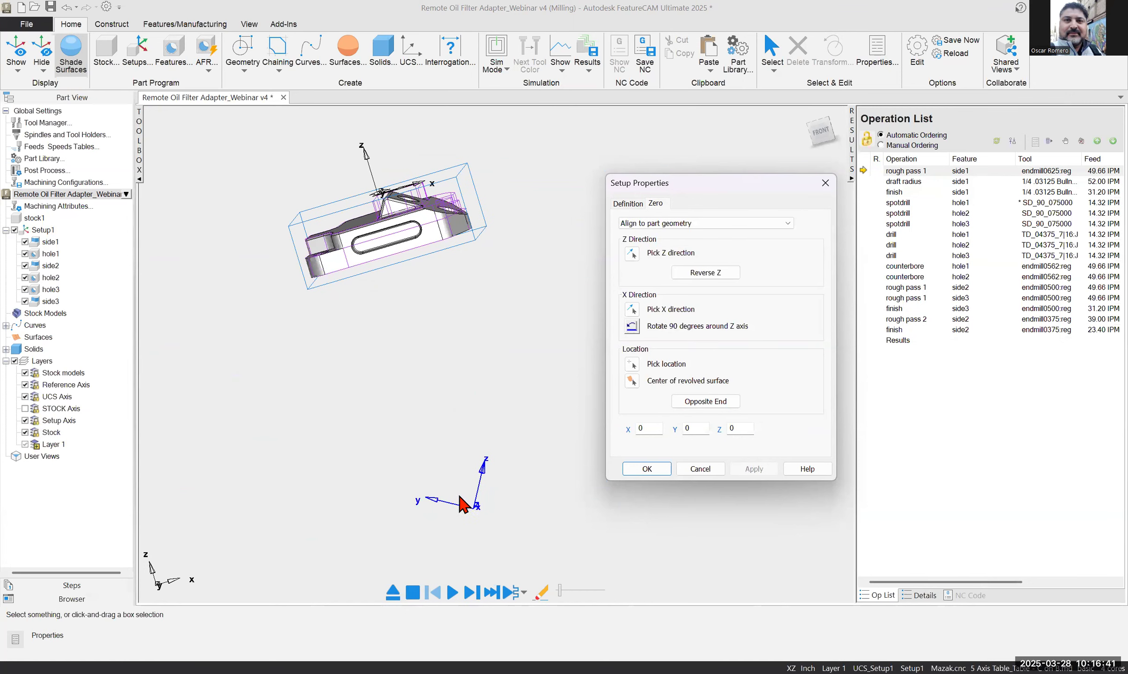
mouse_move(479, 493)
middle_down()
mouse_move(486, 505)
mouse_move(491, 485)
mouse_move(491, 497)
middle_up()
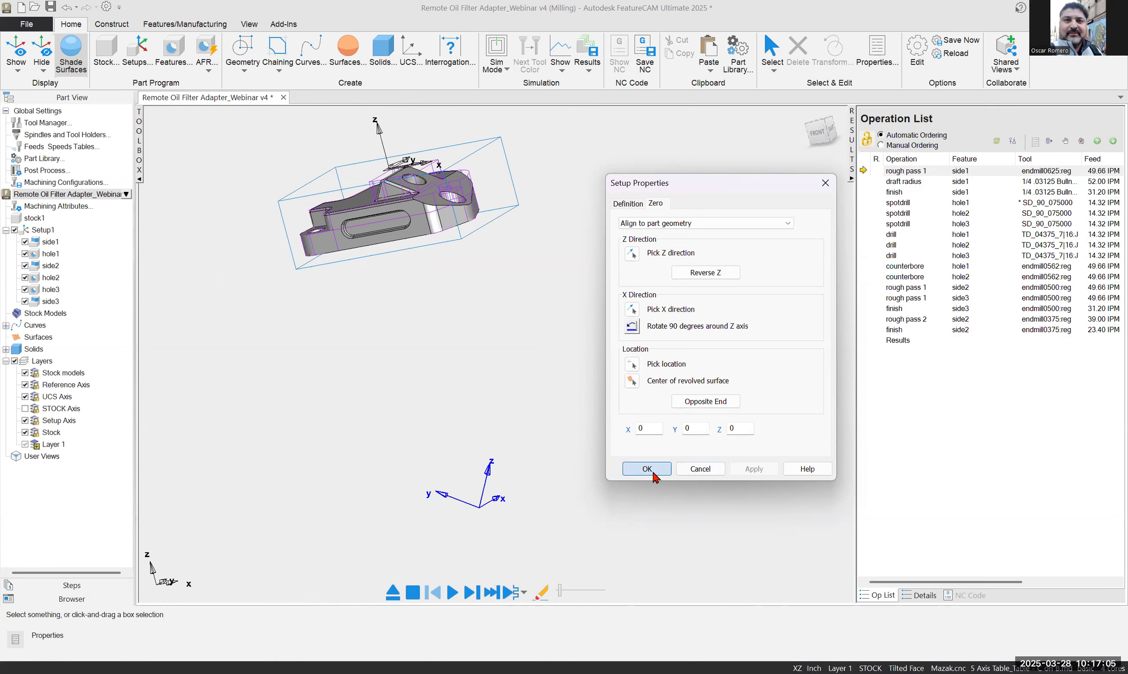
Exclude Setup1 and its features from the operation list and make Tilted Face the active setup
click(55, 316)
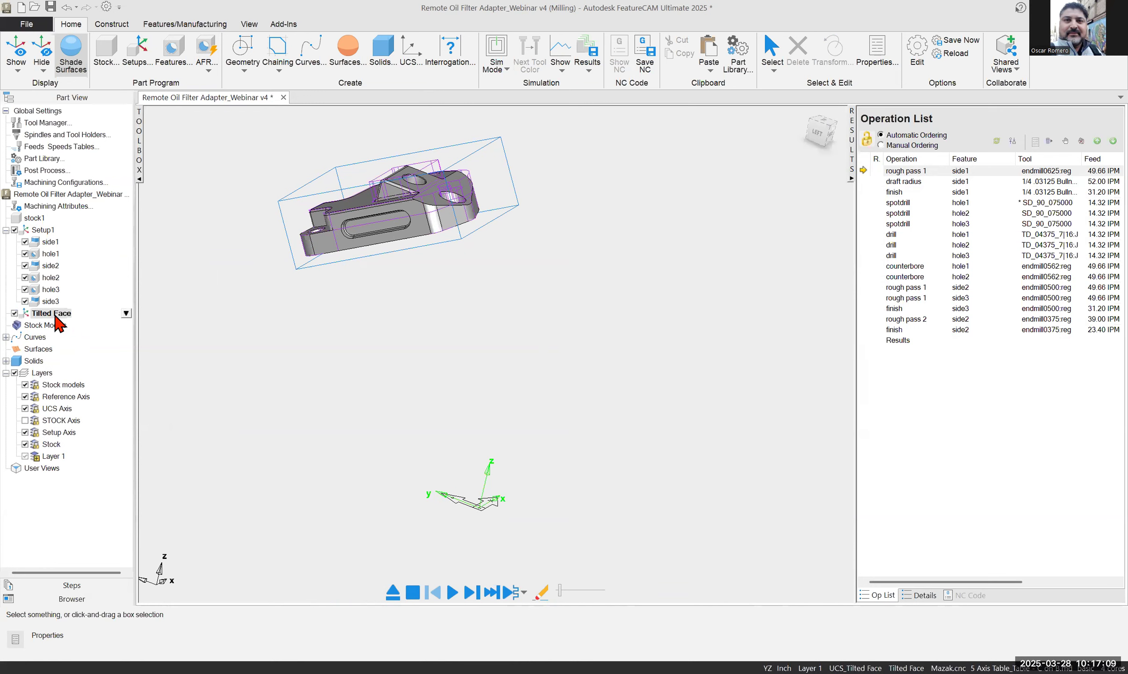
click(56, 316)
middle_drag(471, 309, 478, 317)
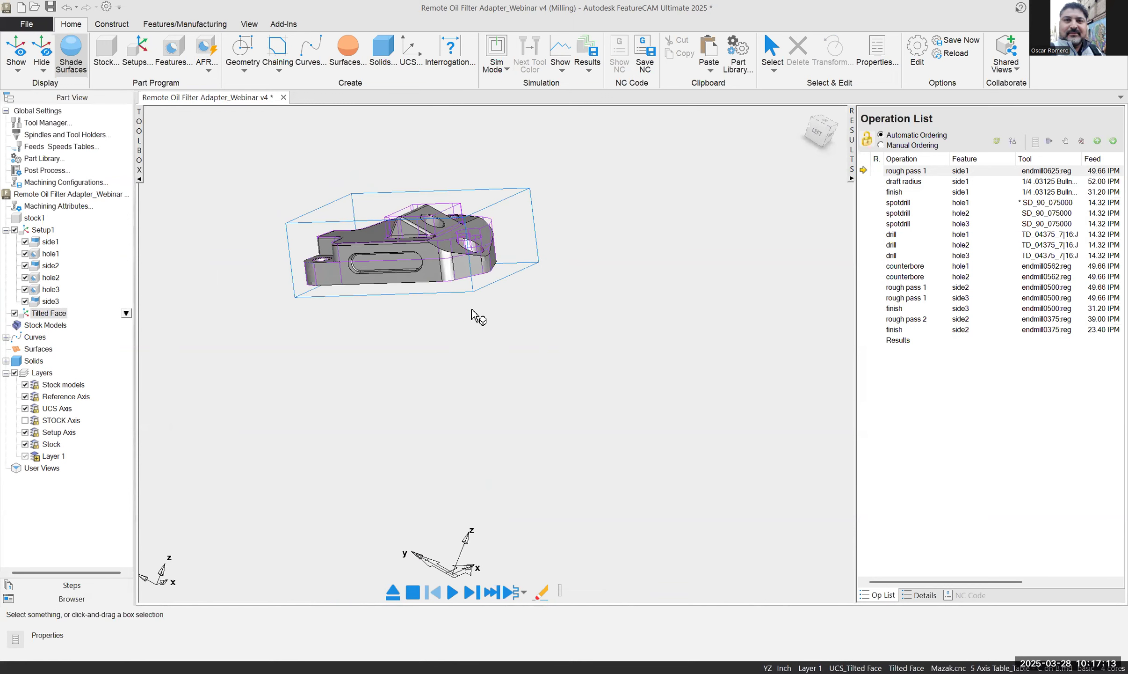
scroll(365, 150, up, 5)
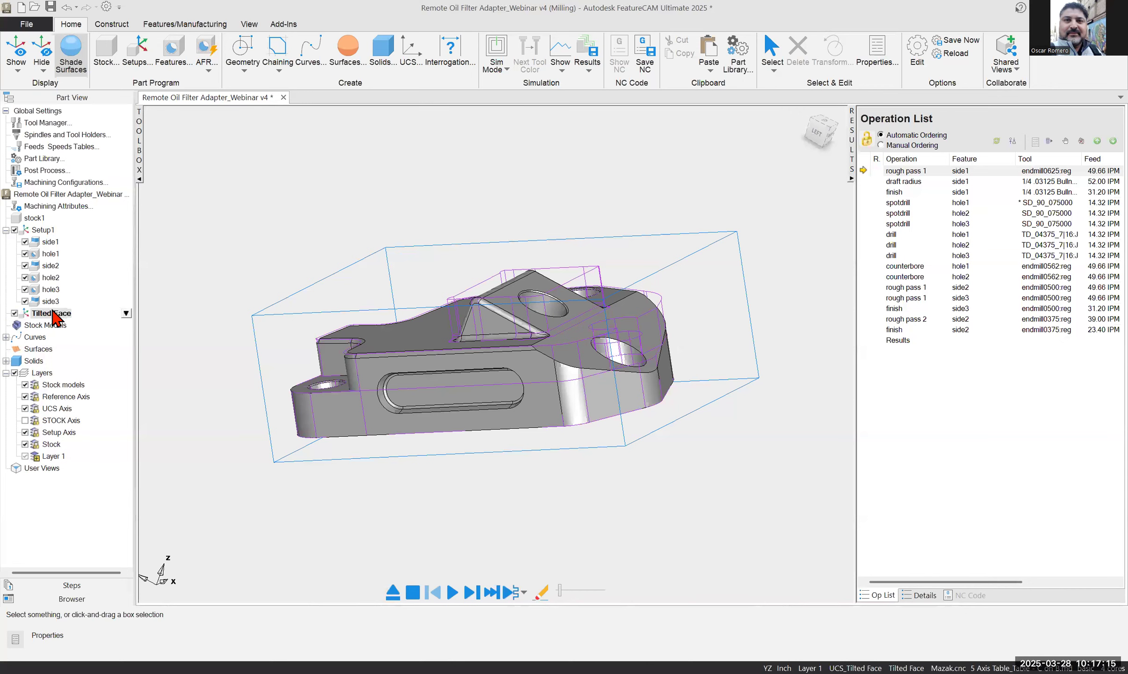
click(15, 230)
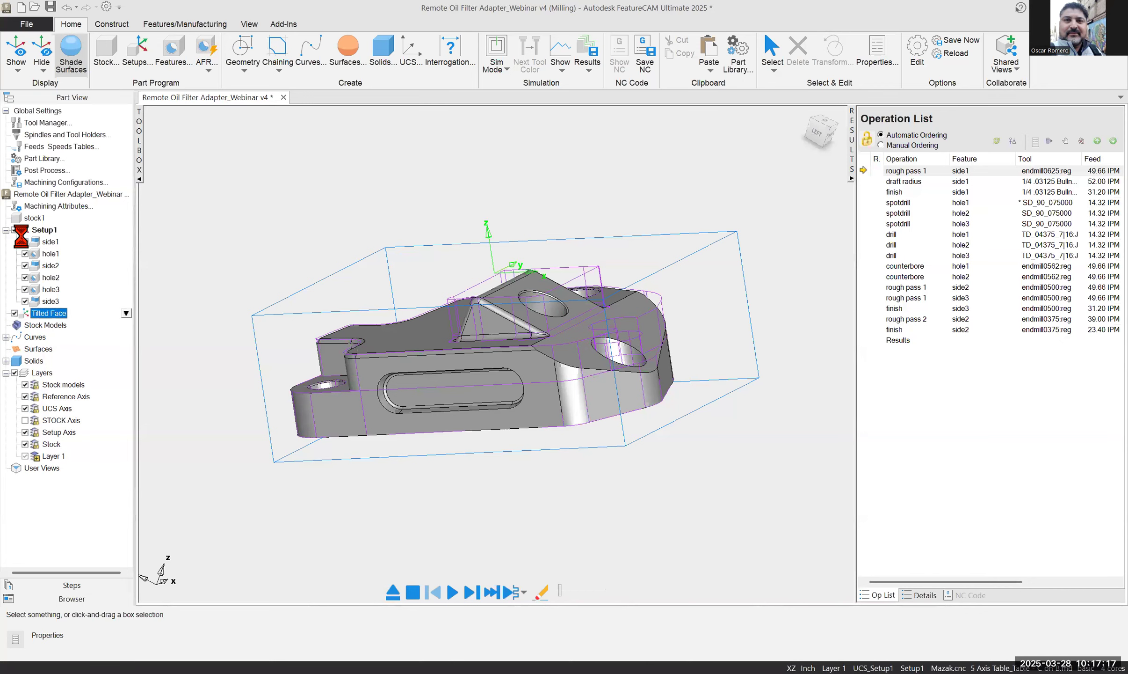
click(50, 313)
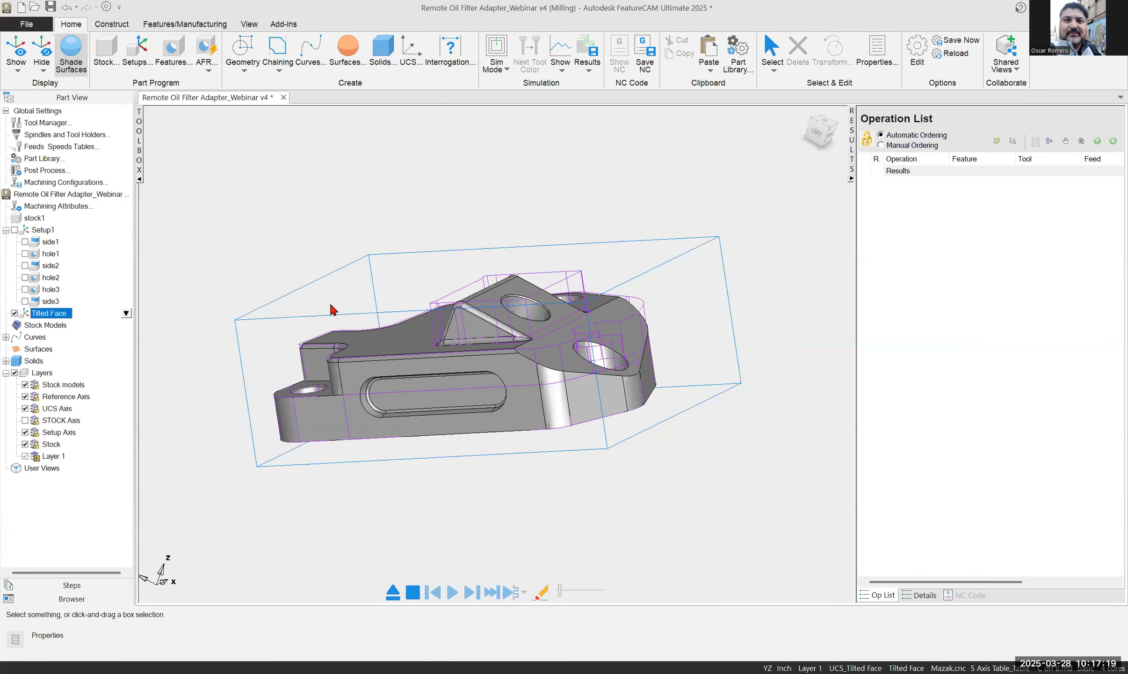
Define a new Face feature extracted with feature recognition from the inclined face
click(177, 70)
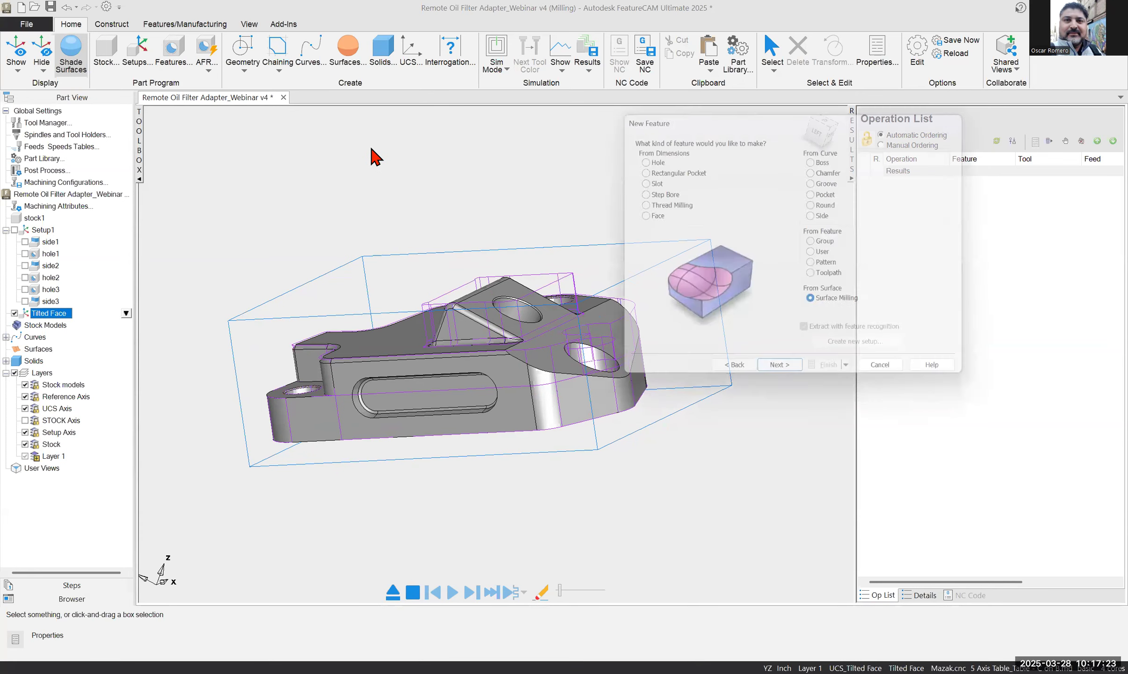
click(650, 216)
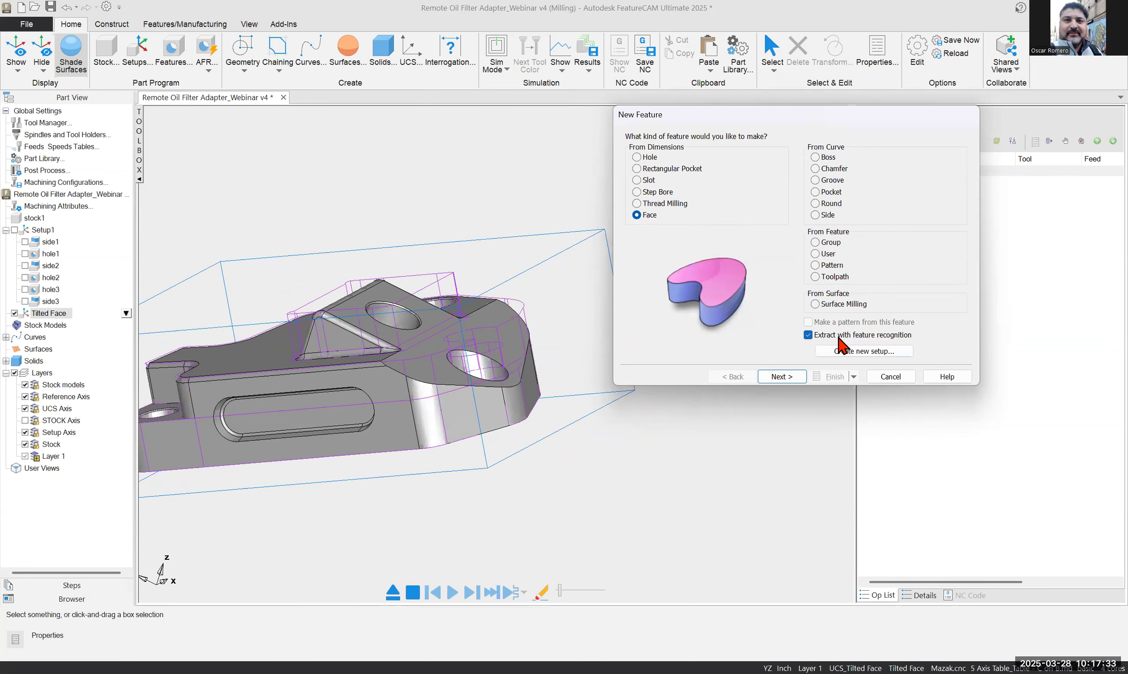
click(790, 380)
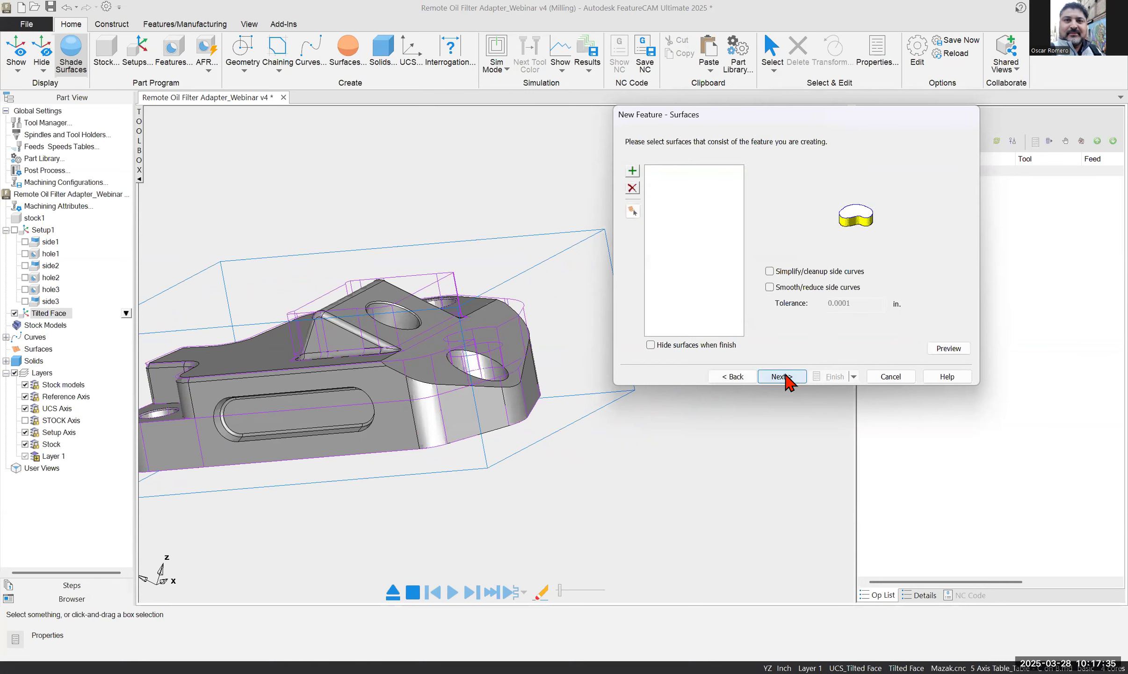
click(515, 344)
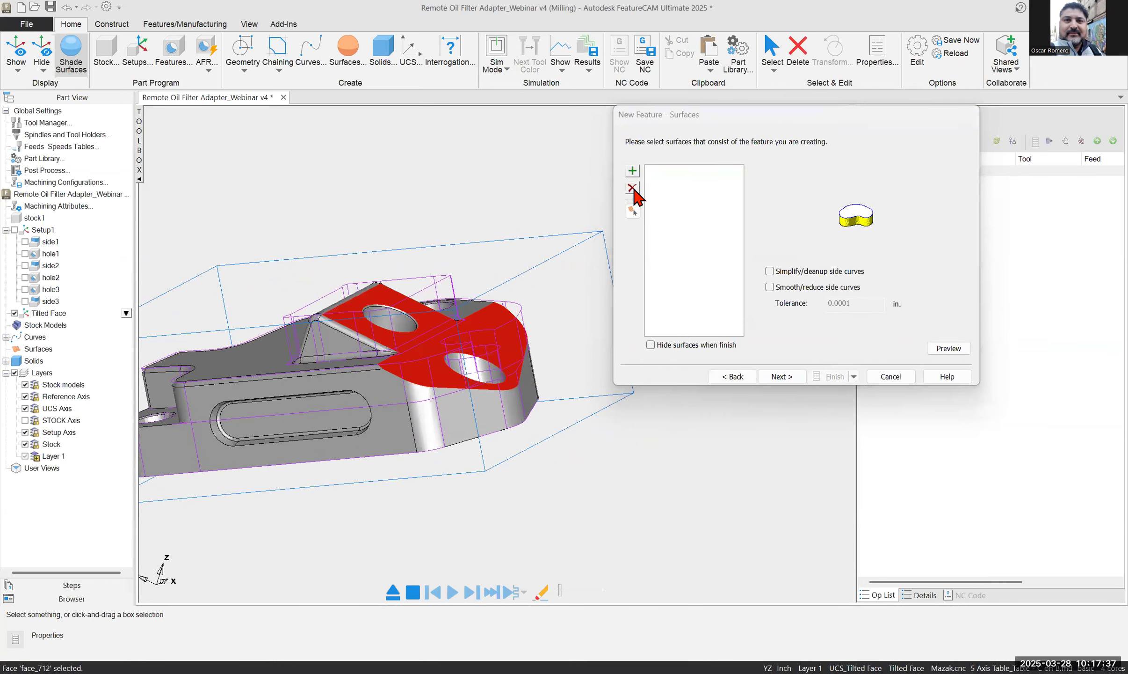
click(781, 377)
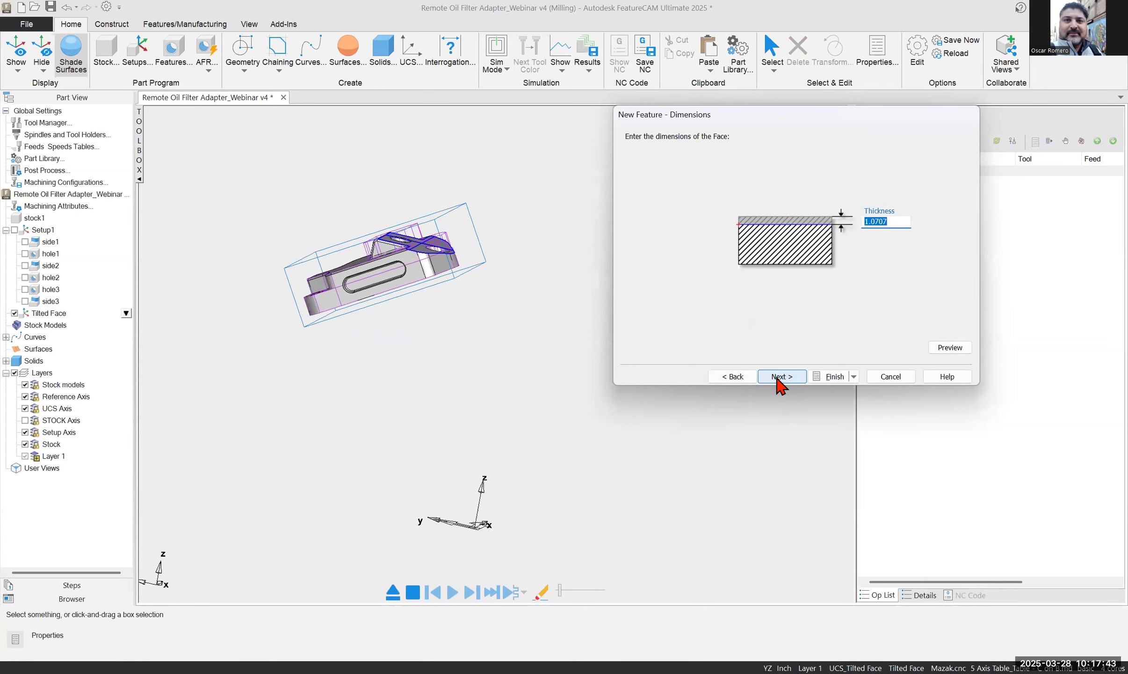
Create the face feature with thickness 1.0707, only a climb-milled finish pass, and the default facemill3150 at the recommended speed and feed
click(780, 377)
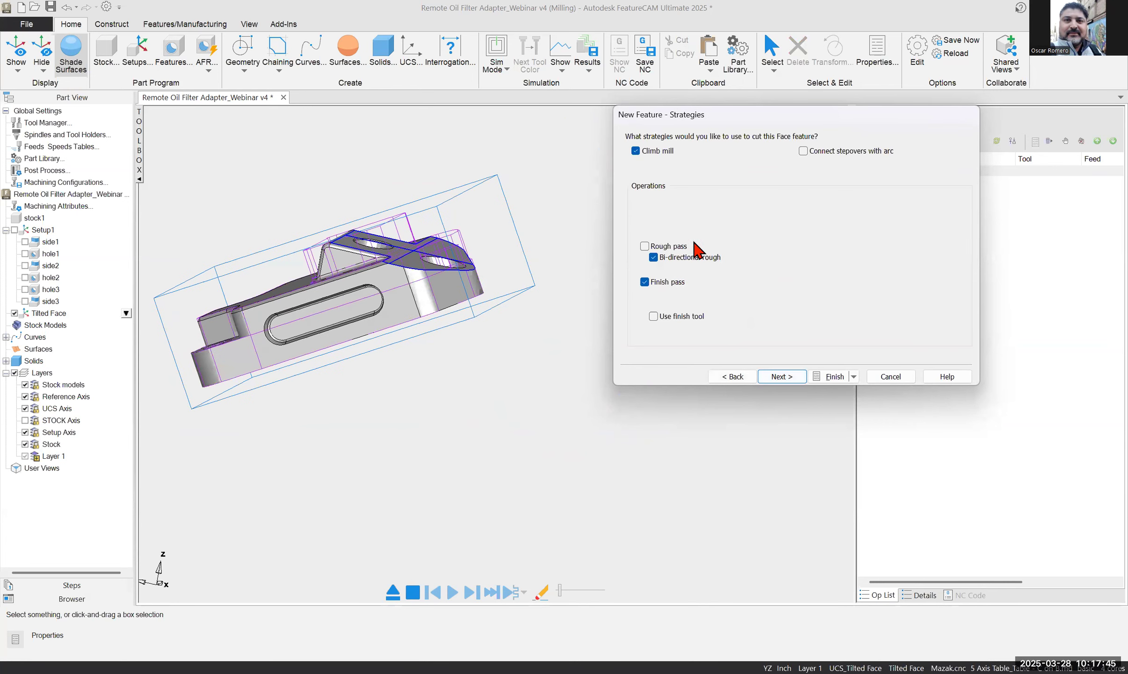
click(782, 377)
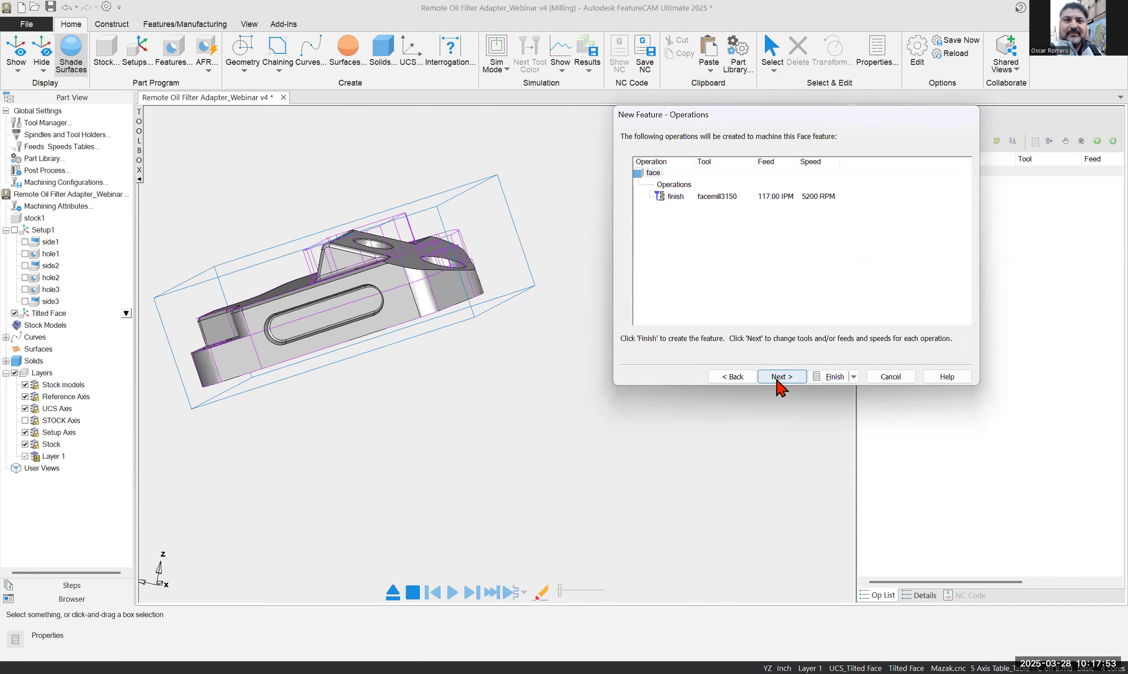
click(781, 377)
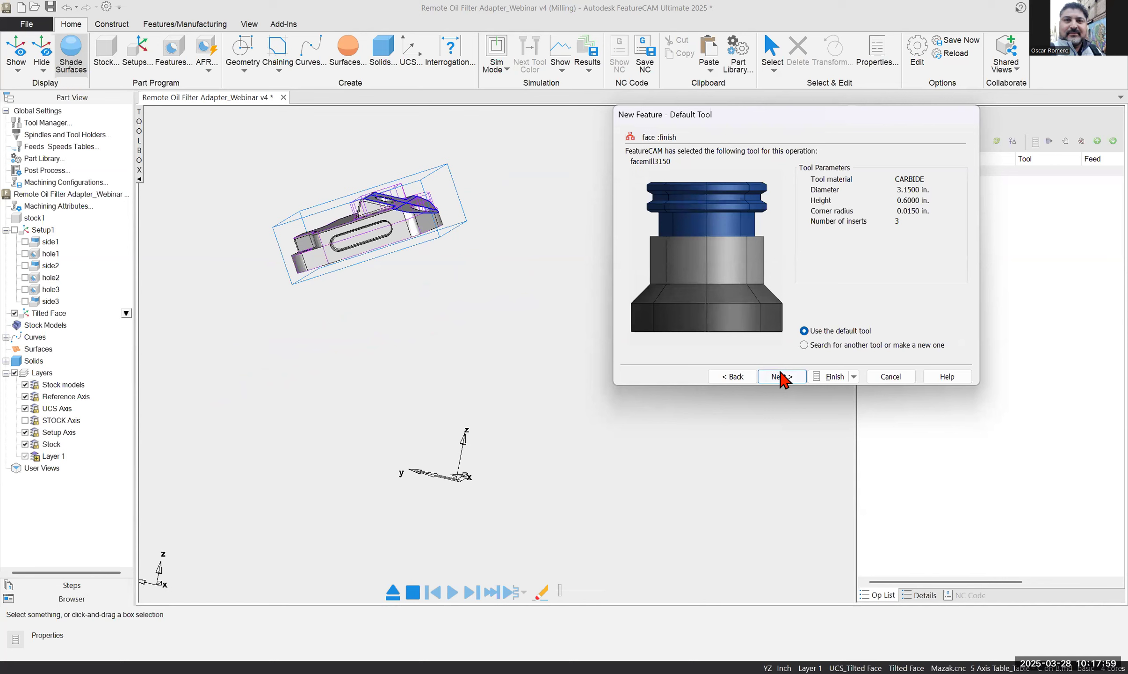
click(782, 376)
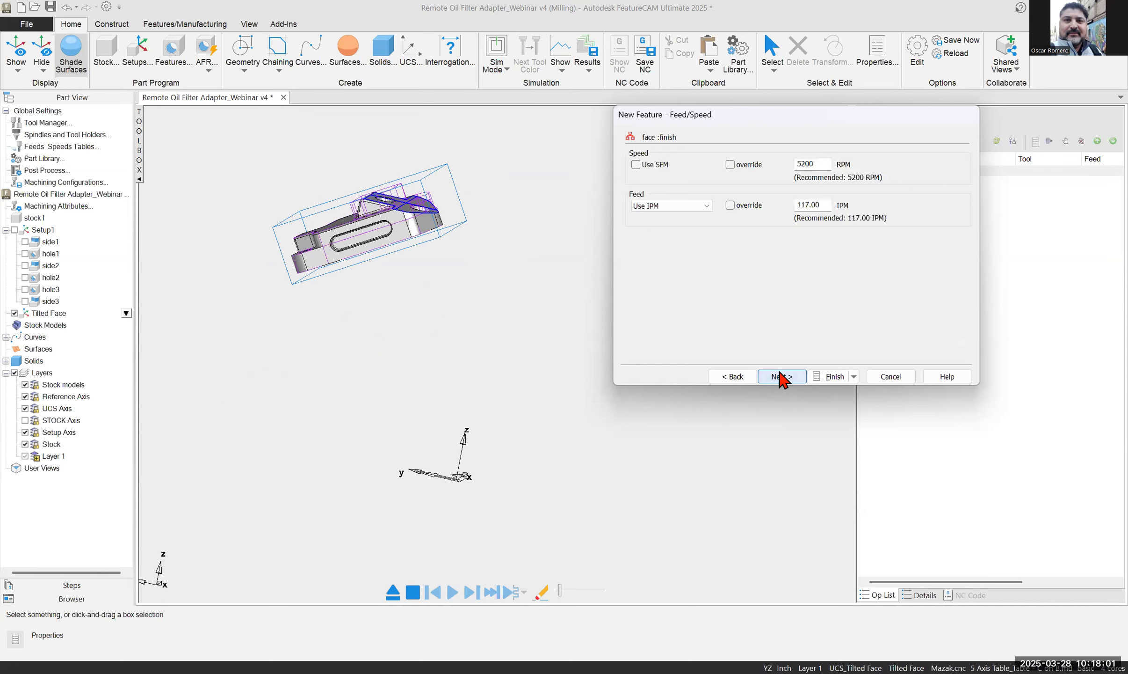
click(781, 376)
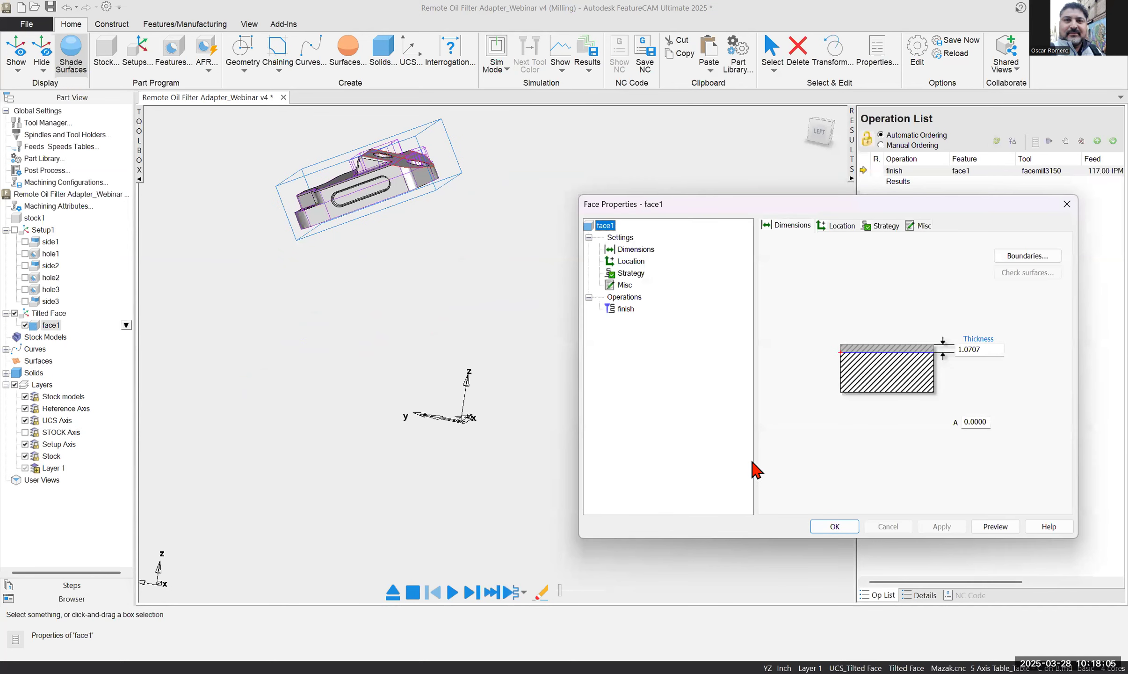
click(995, 527)
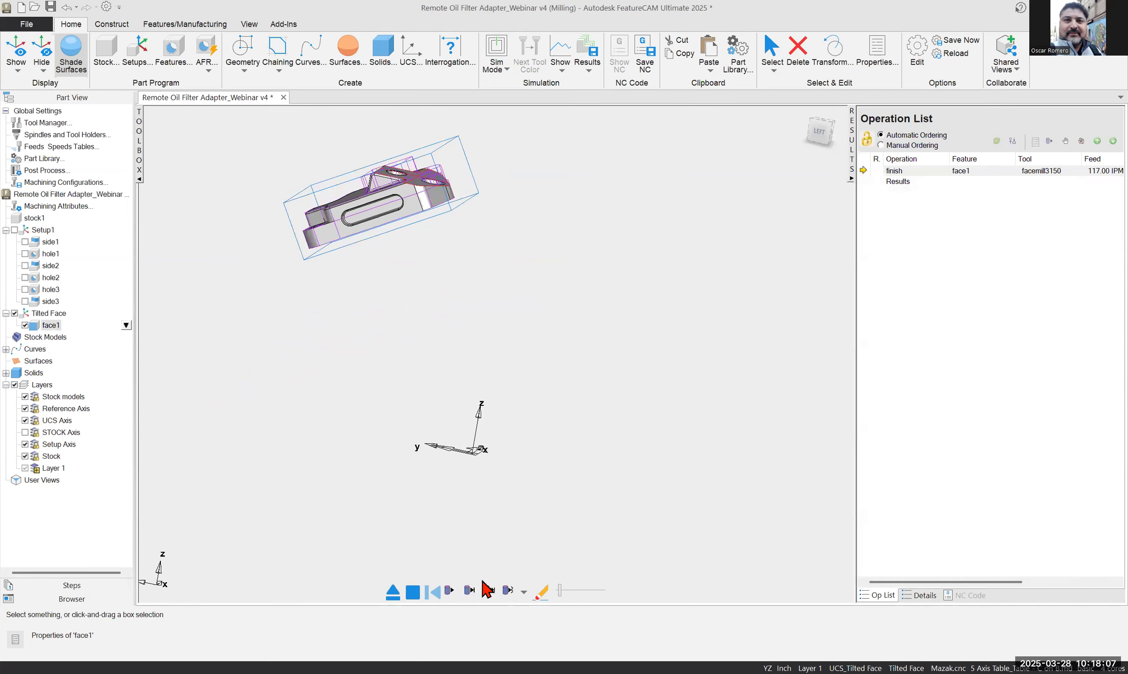
Simulate the finish toolpath of face1 with the default operation ordering, inspect the facemill's path over the inclined face, and stop the simulation
click(469, 591)
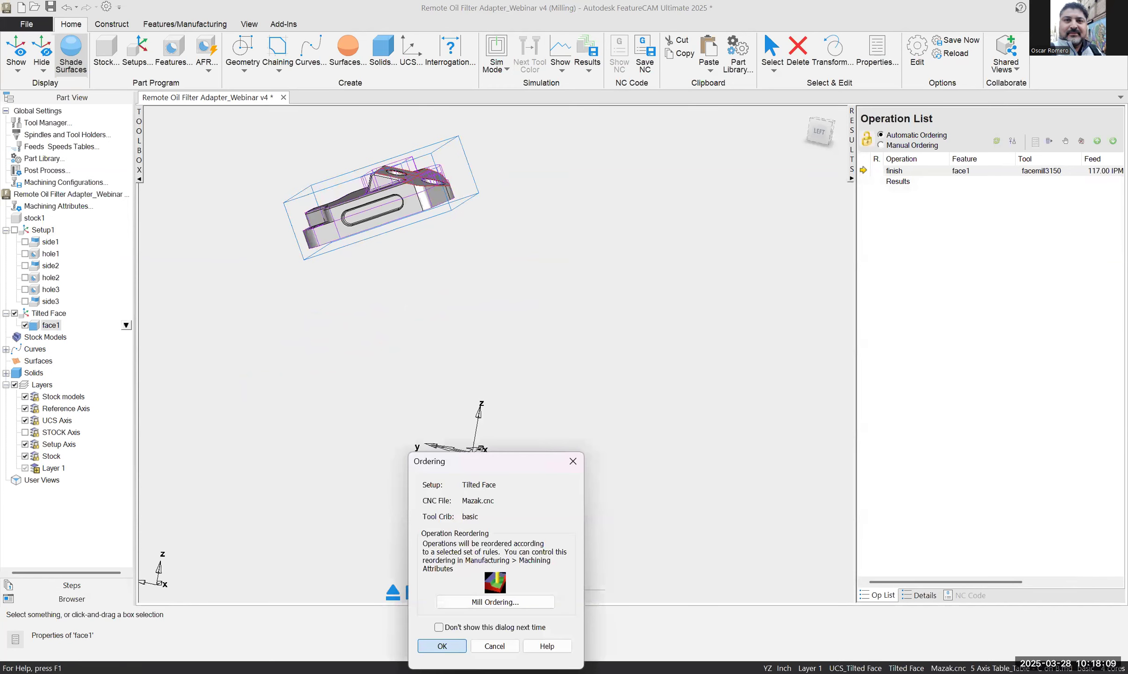
click(442, 646)
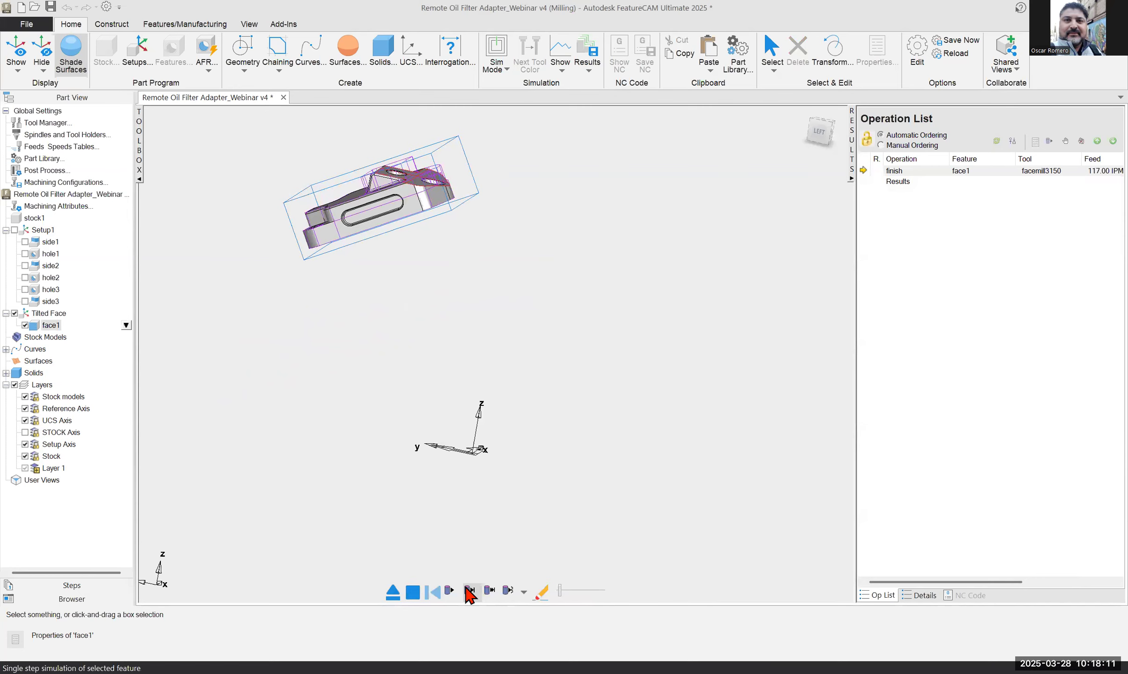
click(469, 590)
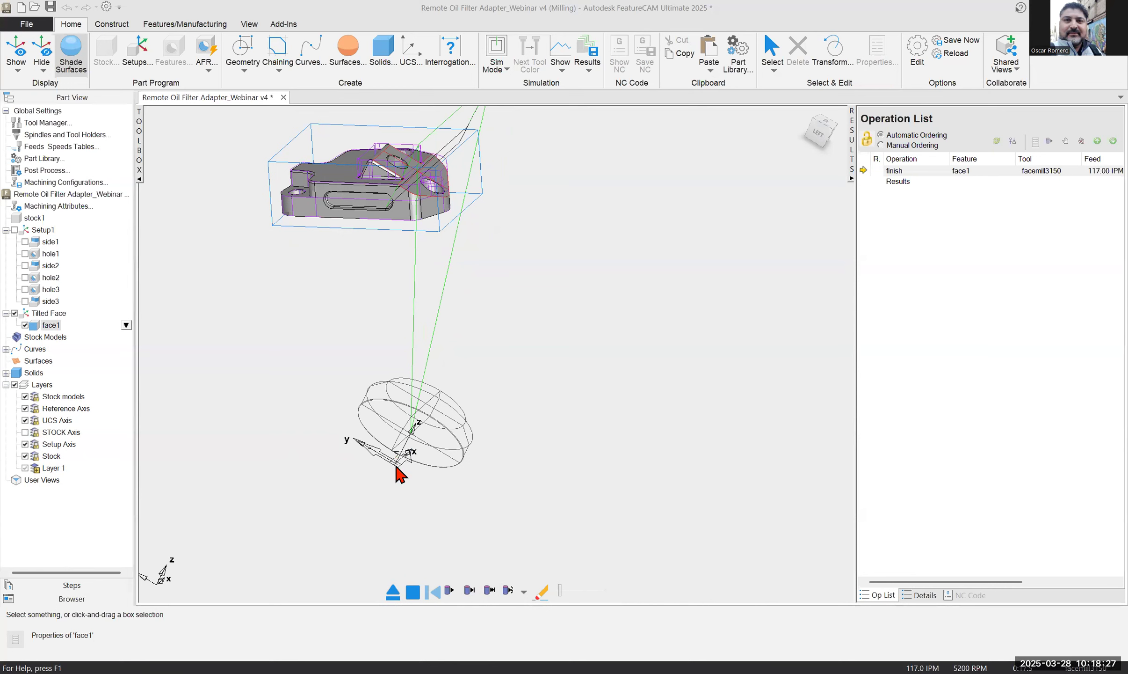
middle_drag(468, 470, 497, 473)
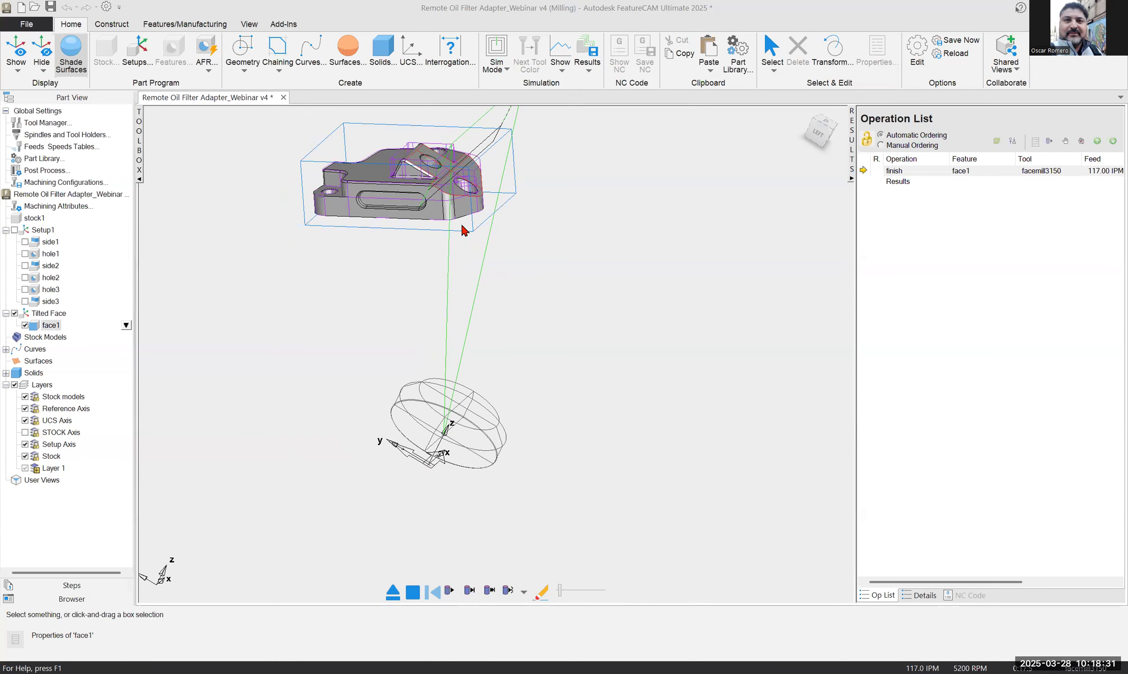
click(474, 594)
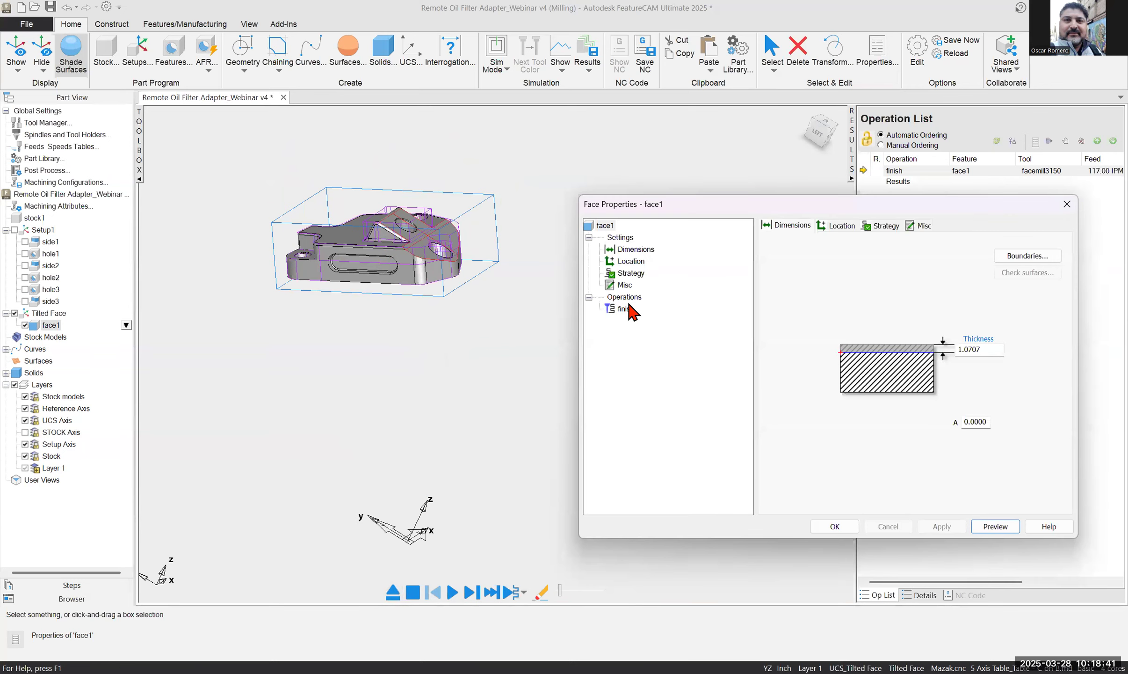
Review the dimensions and location settings of the face1 feature and close its properties
drag(629, 303, 630, 298)
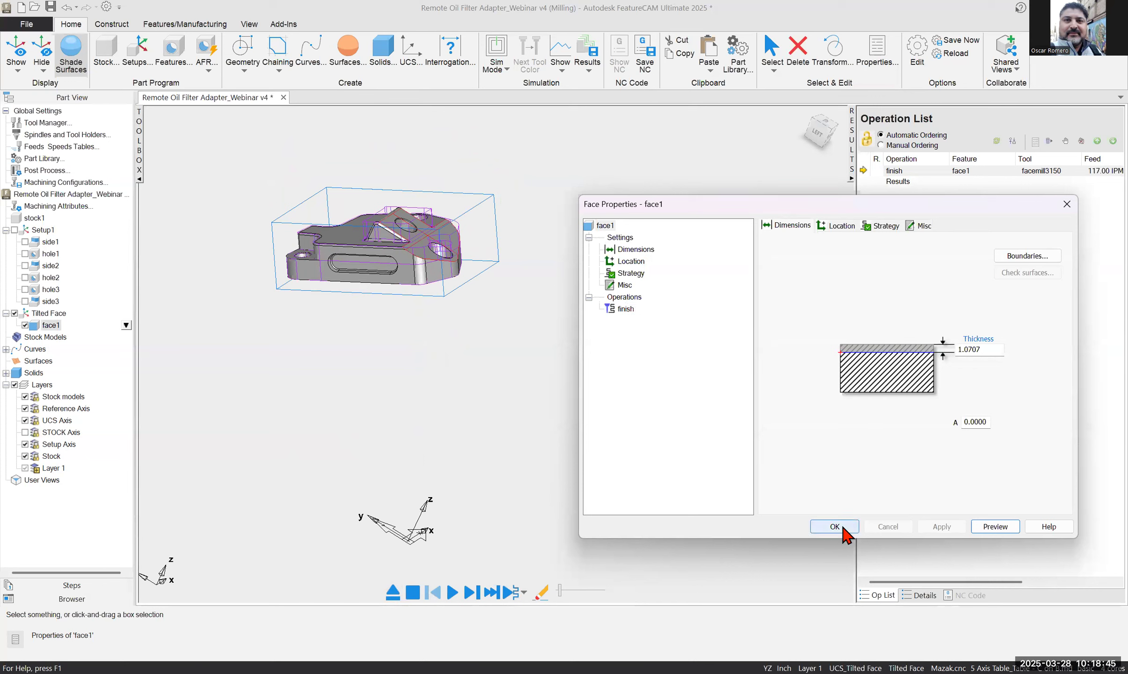
drag(640, 250, 699, 285)
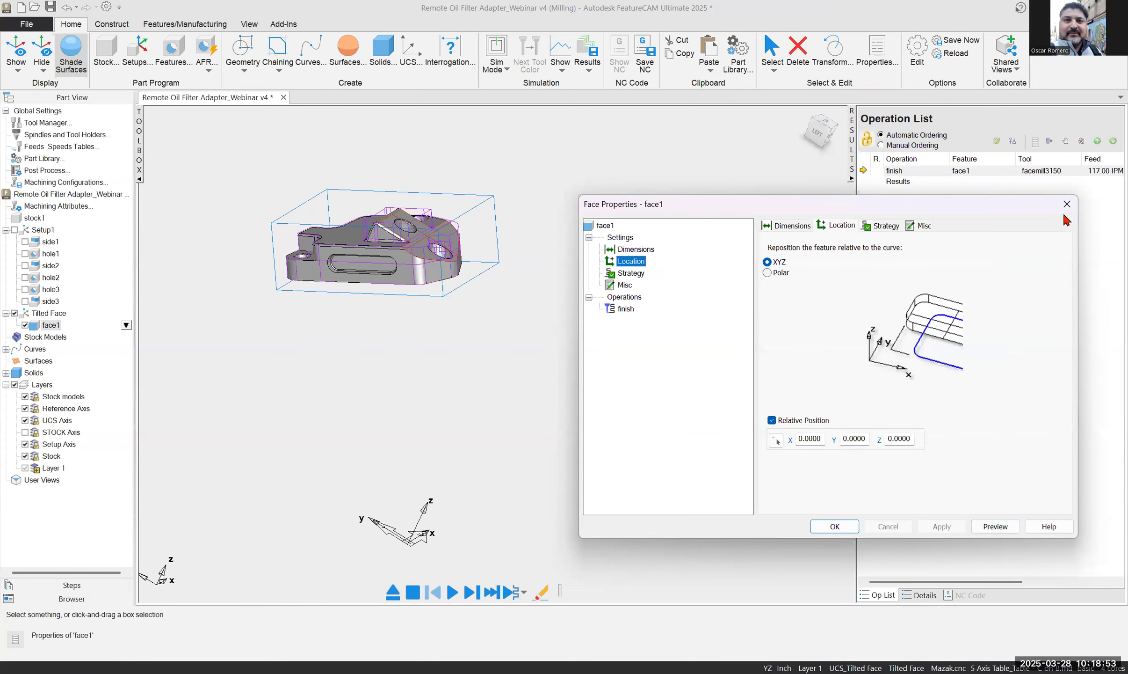
click(607, 293)
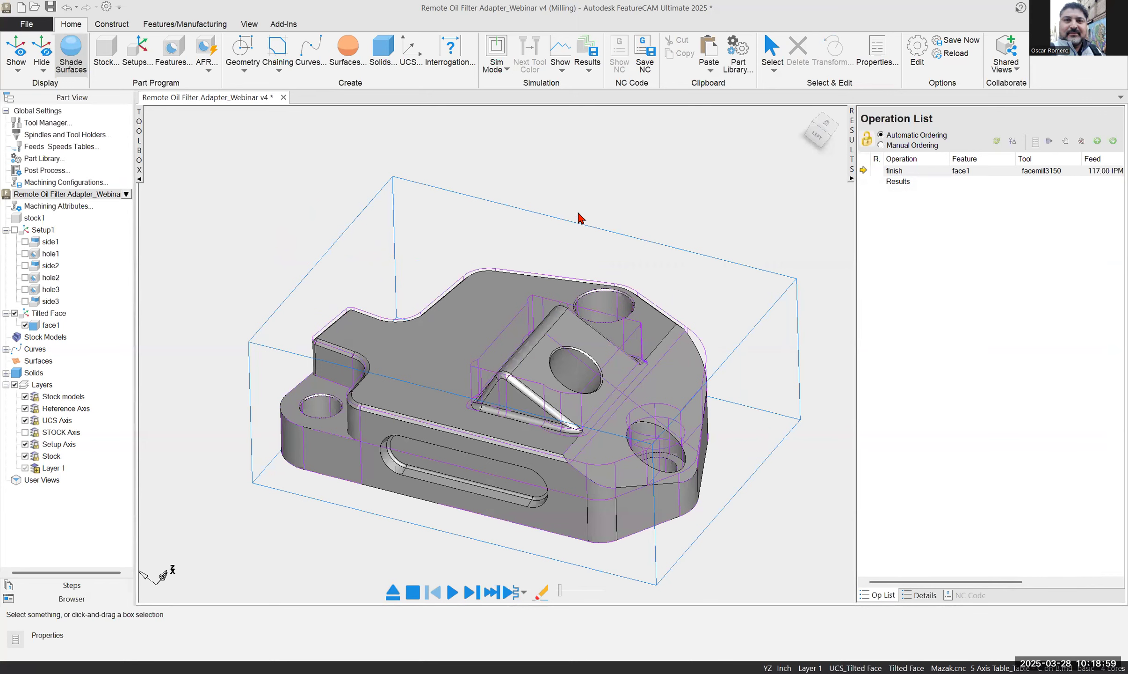
Examine the floor and rounded edge of the slot in the part's side wall, including in the left view, and clear the selection
click(511, 419)
middle_drag(641, 431, 626, 362)
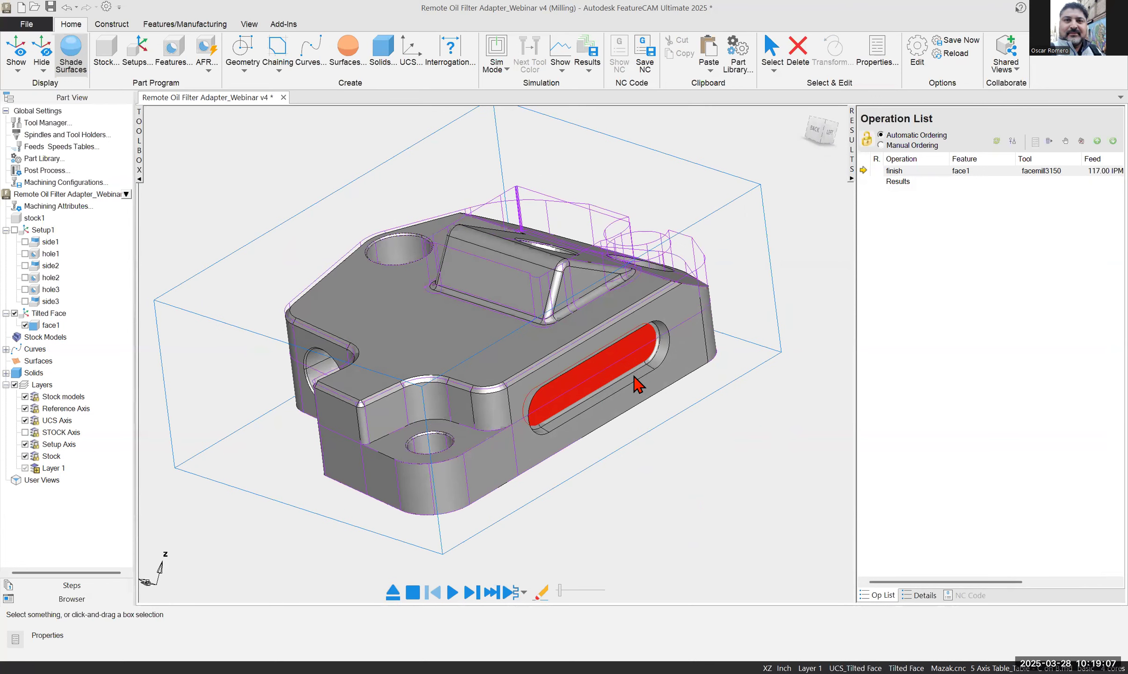
click(833, 135)
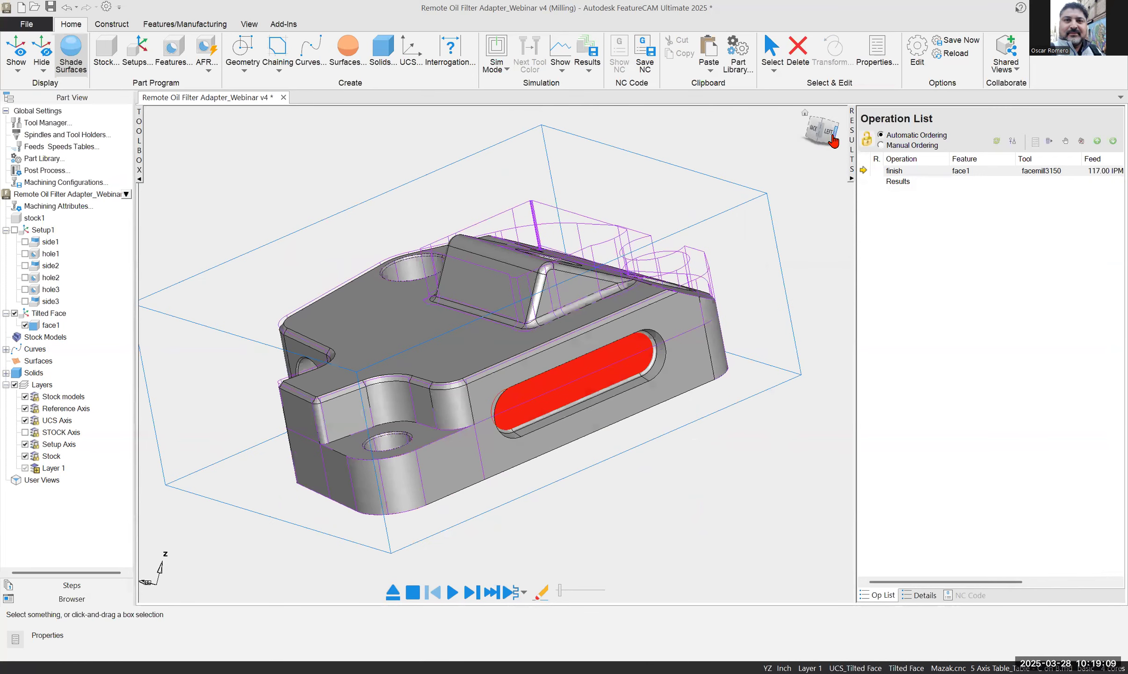
scroll(448, 221, down, 5)
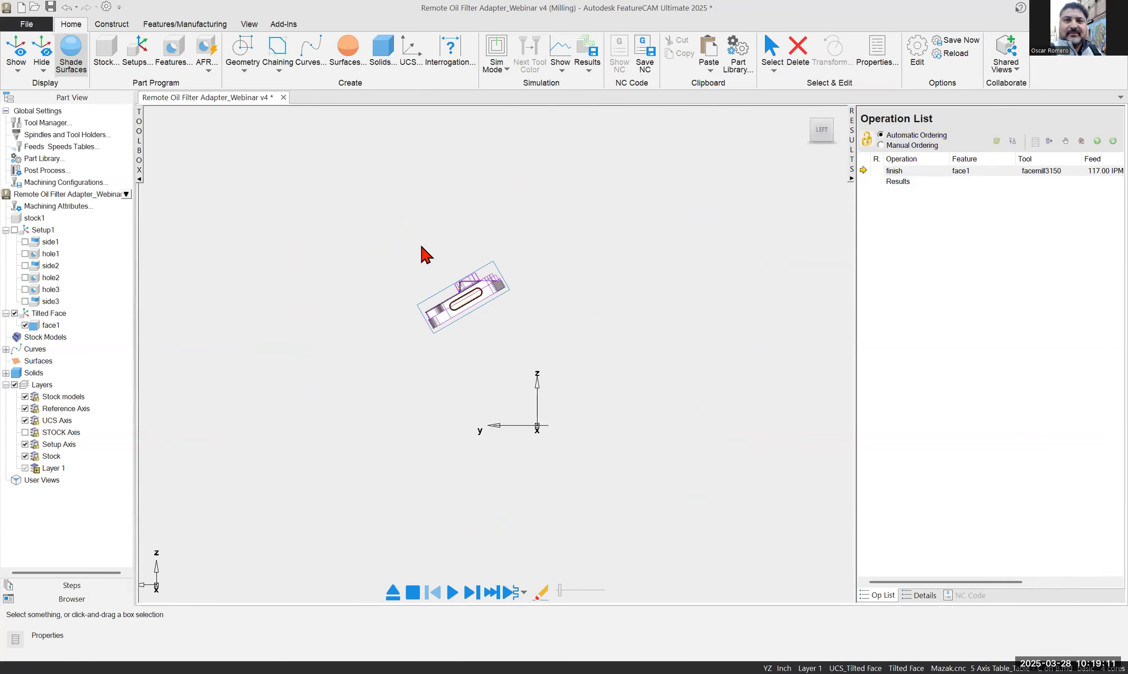
scroll(453, 310, up, 10)
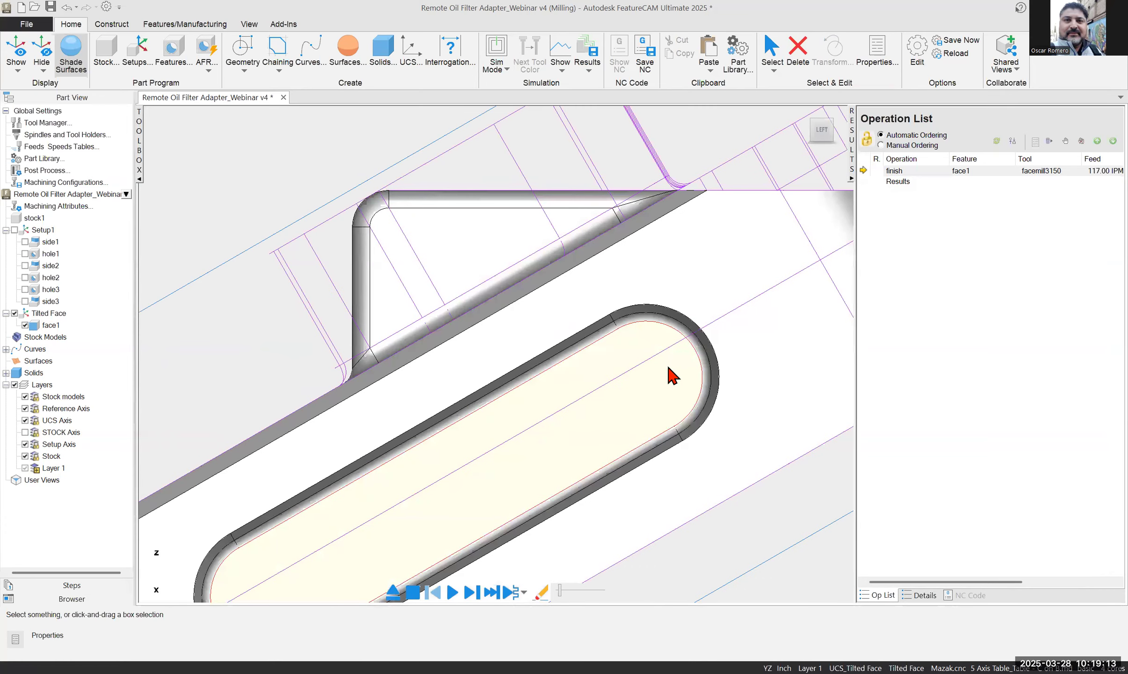
scroll(674, 370, up, 2)
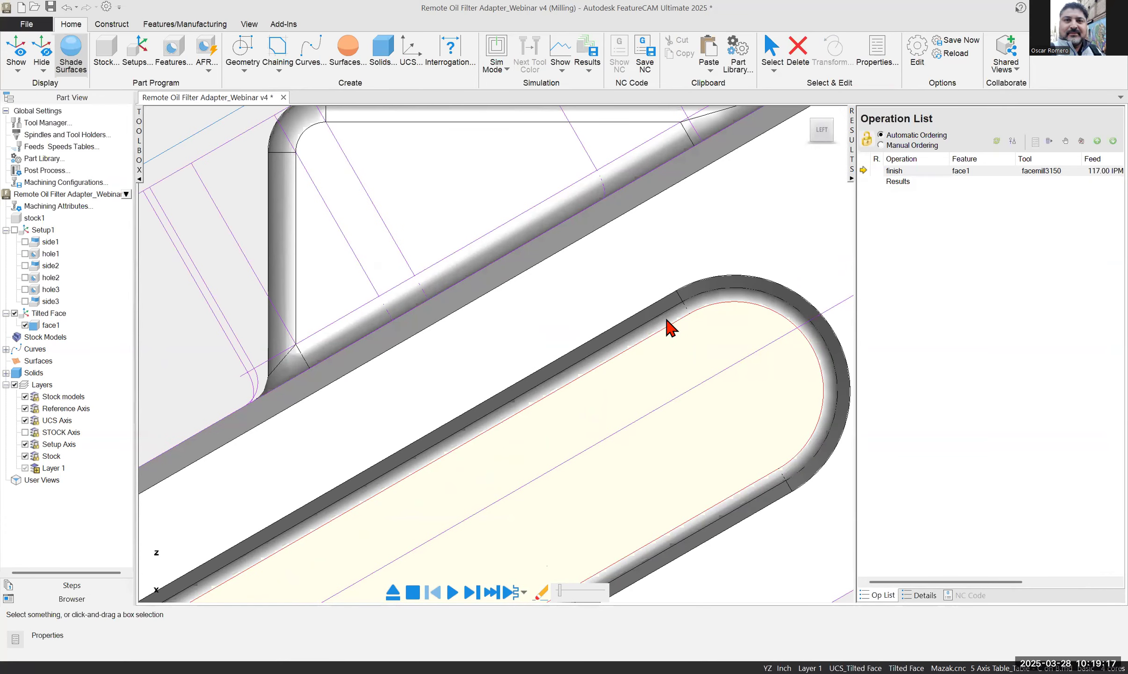
scroll(669, 328, down, 2)
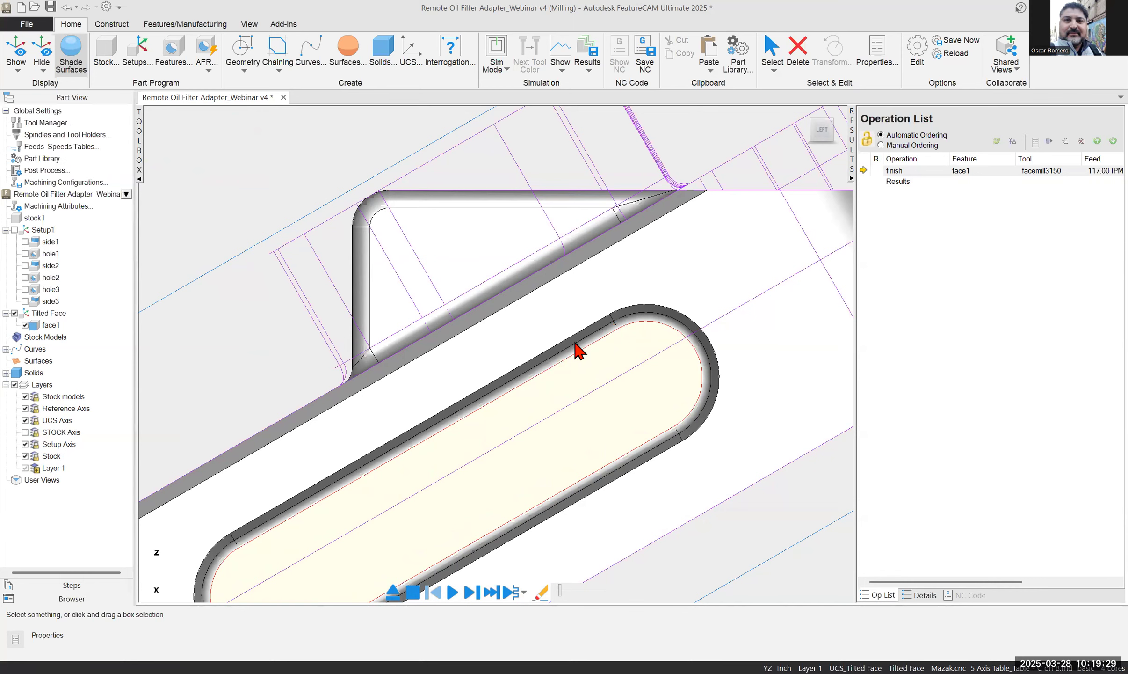
scroll(667, 360, down, 2)
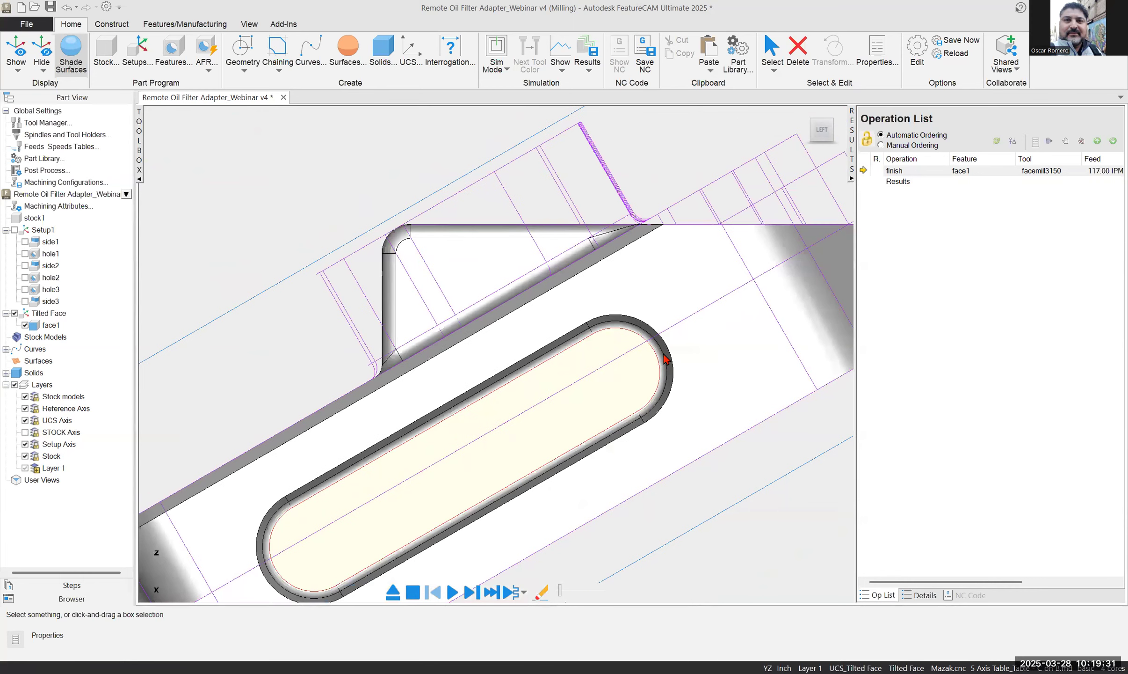
scroll(667, 360, down, 1)
middle_drag(667, 361, 340, 279)
scroll(340, 279, down, 2)
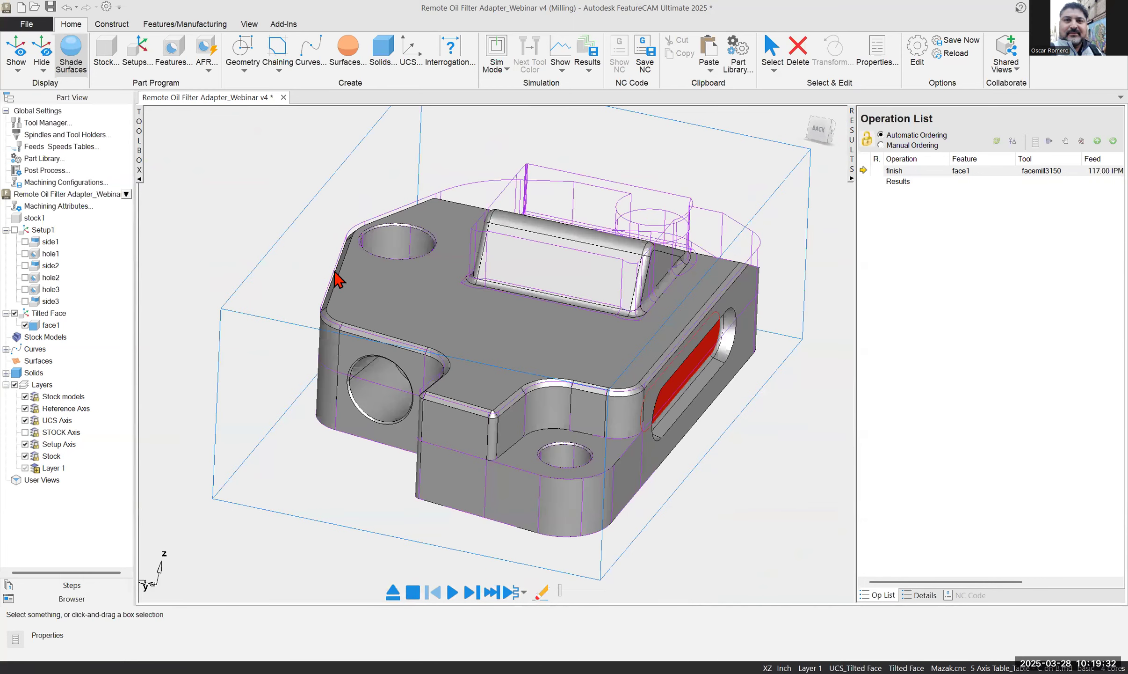
click(244, 214)
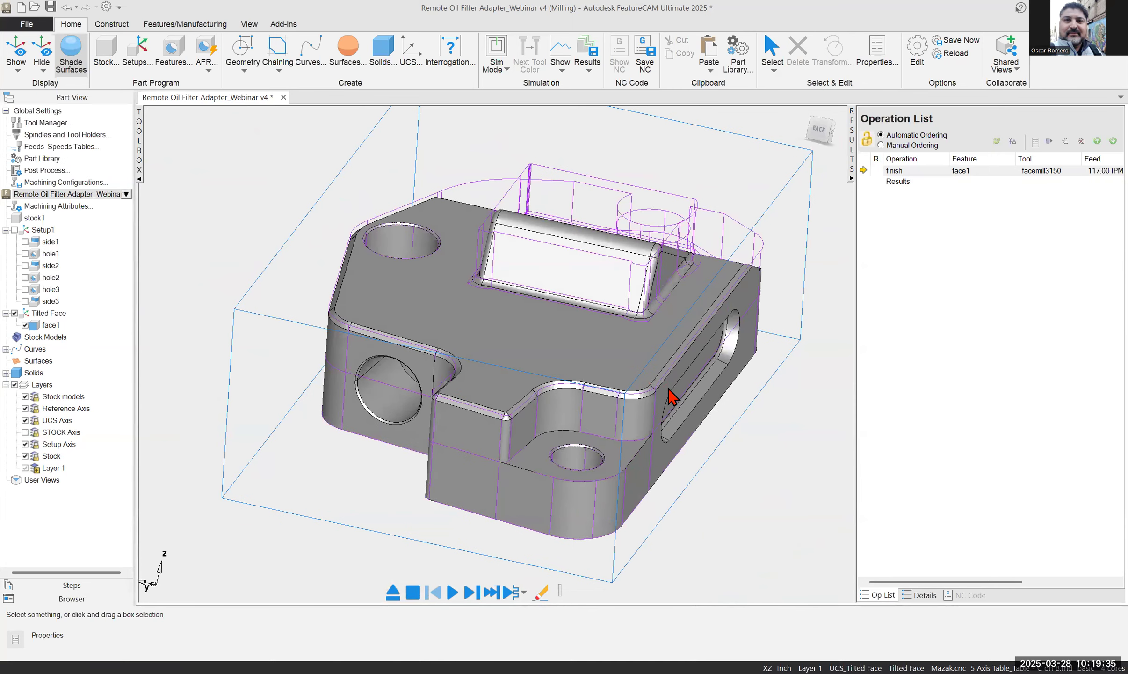
Examine the face1 boundary, the holes in the inclined face, and the hole in the notched side wall
scroll(673, 397, up, 1)
middle_drag(669, 391, 345, 445)
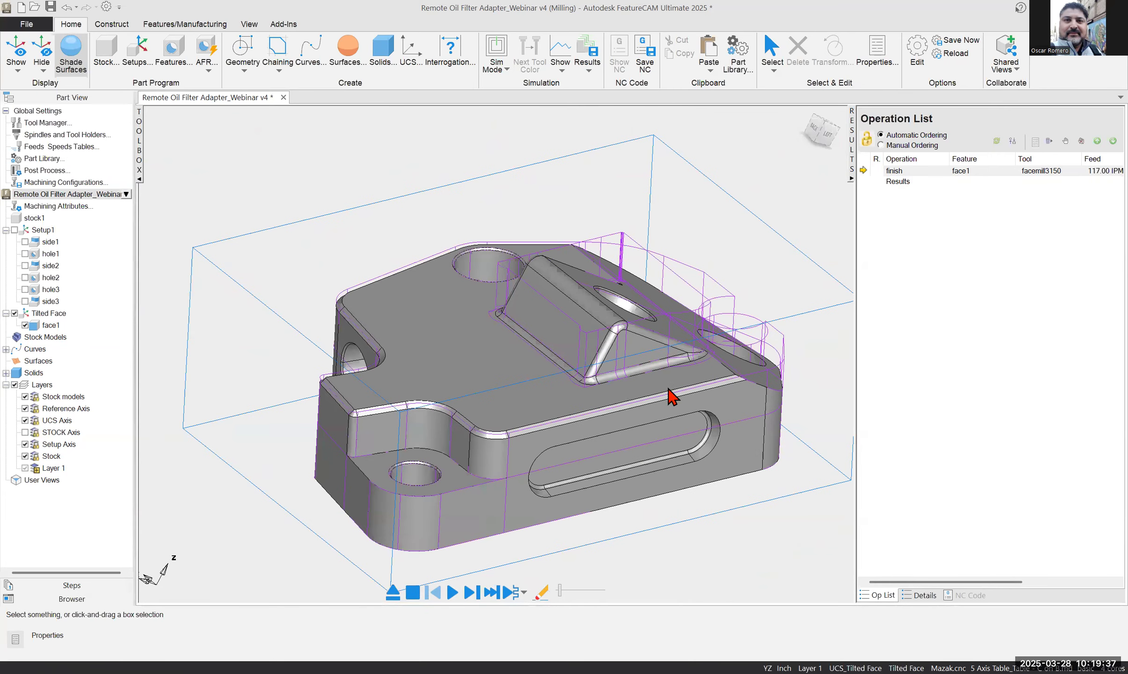
scroll(305, 406, down, 1)
mouse_move(389, 382)
middle_down()
mouse_move(378, 405)
mouse_move(393, 419)
mouse_move(461, 345)
middle_up()
middle_drag(554, 374, 549, 377)
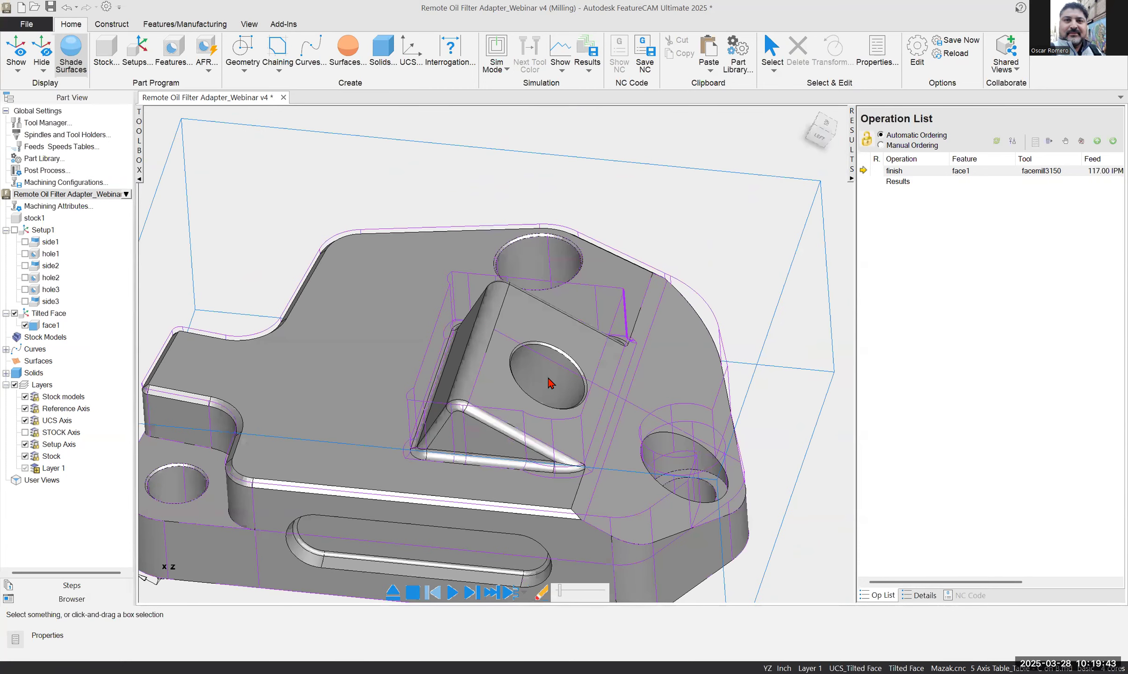
click(559, 379)
click(61, 326)
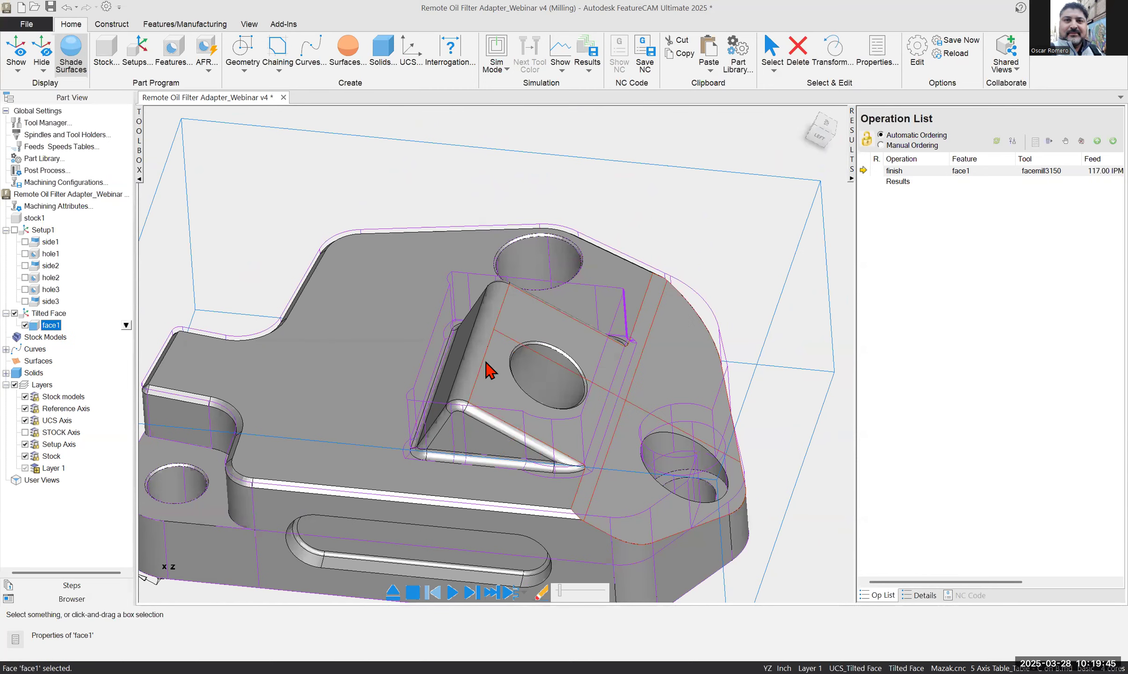
middle_drag(536, 378, 655, 374)
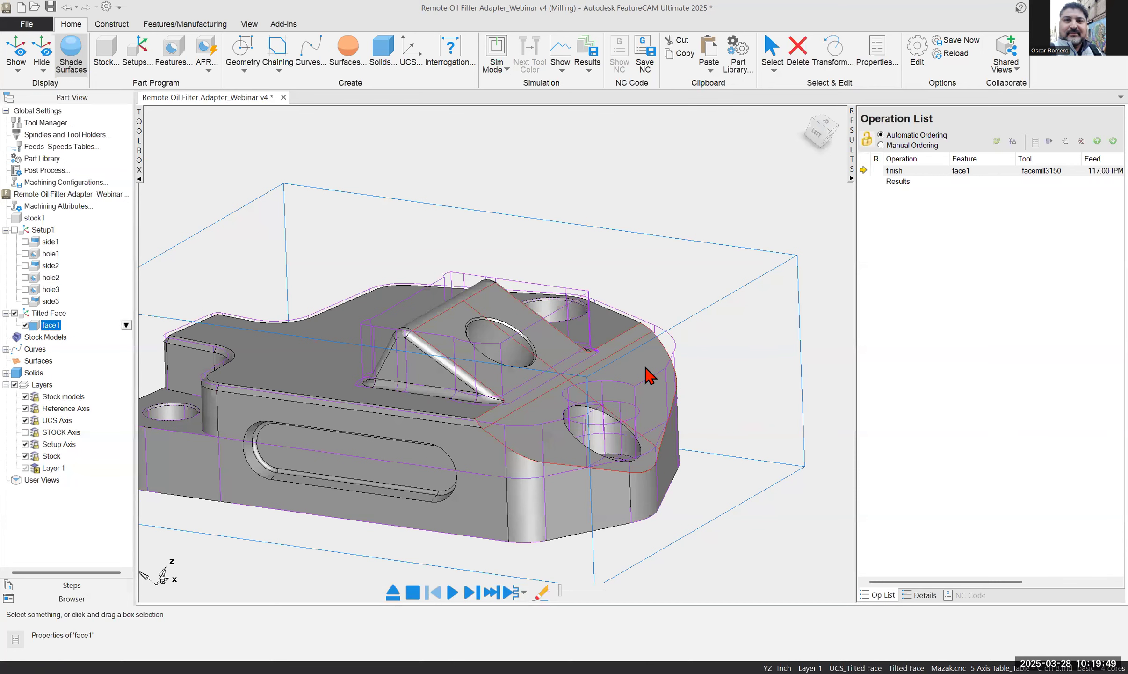
middle_drag(290, 333, 244, 209)
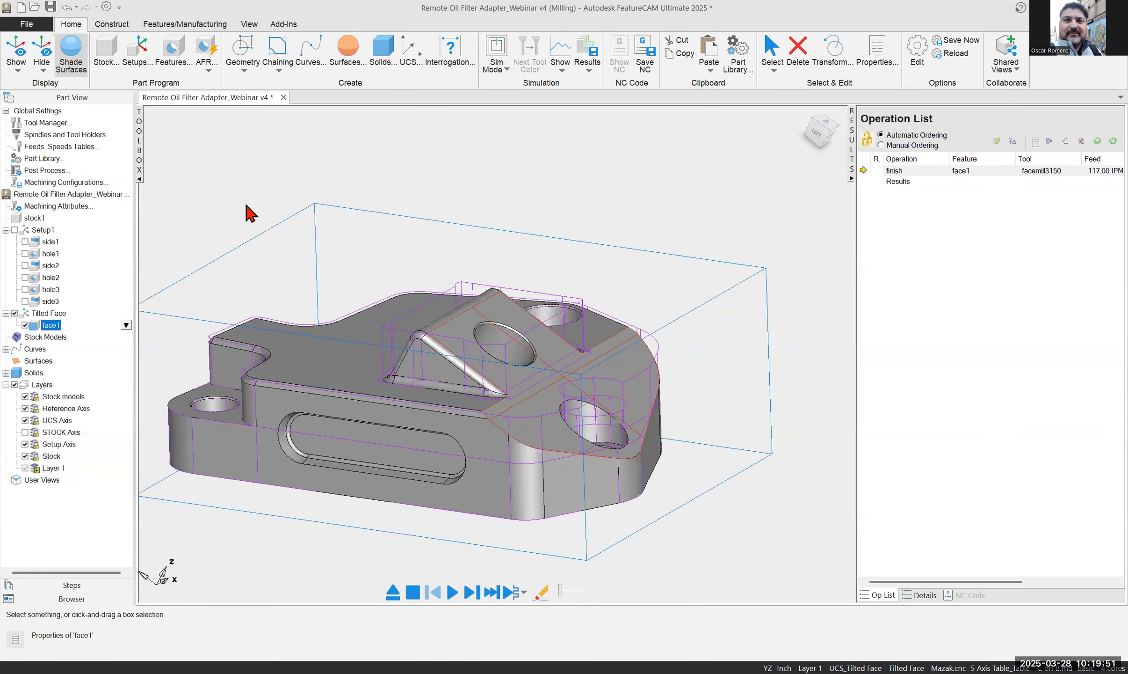
click(239, 209)
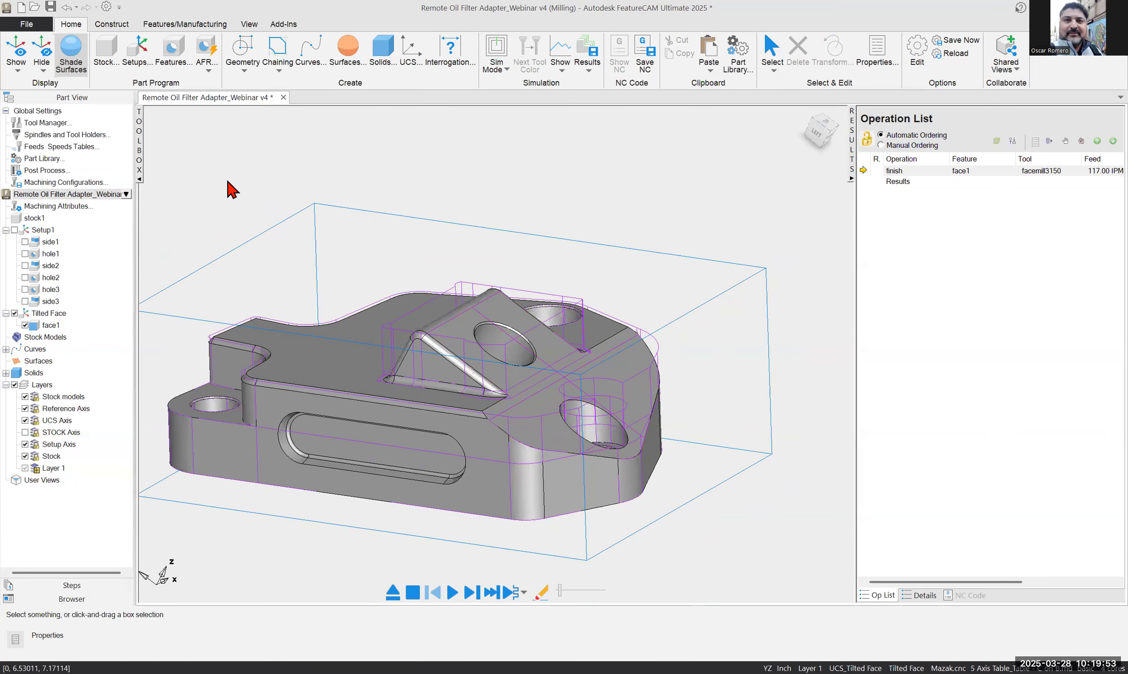
middle_drag(498, 340, 540, 379)
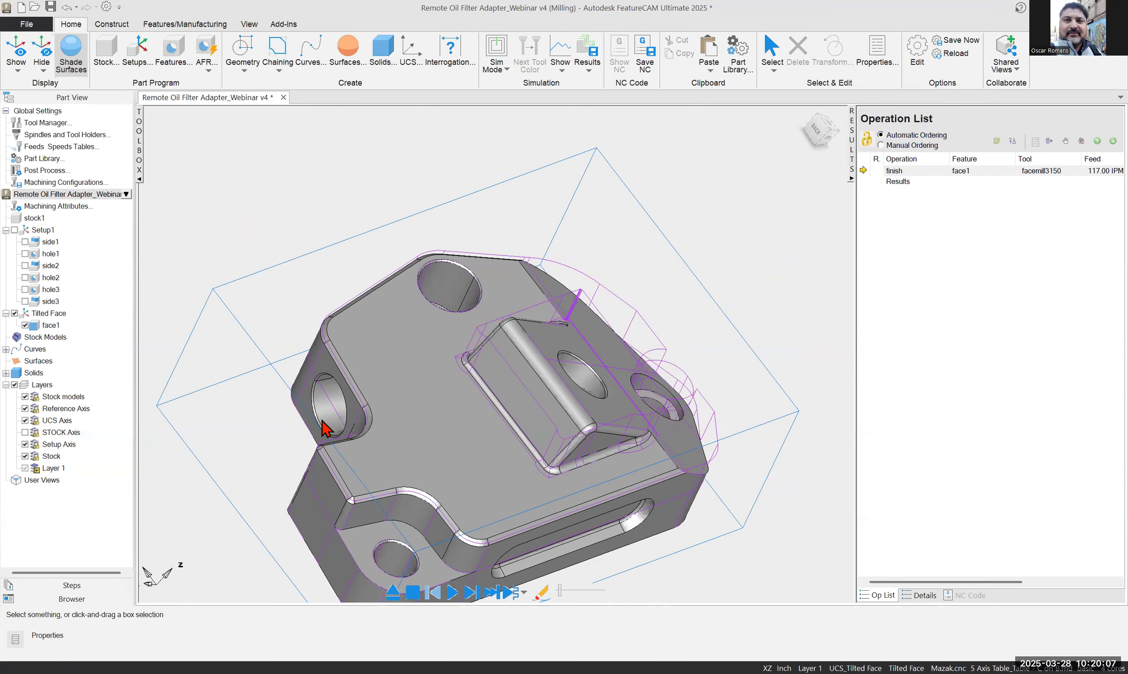
middle_drag(325, 428, 321, 424)
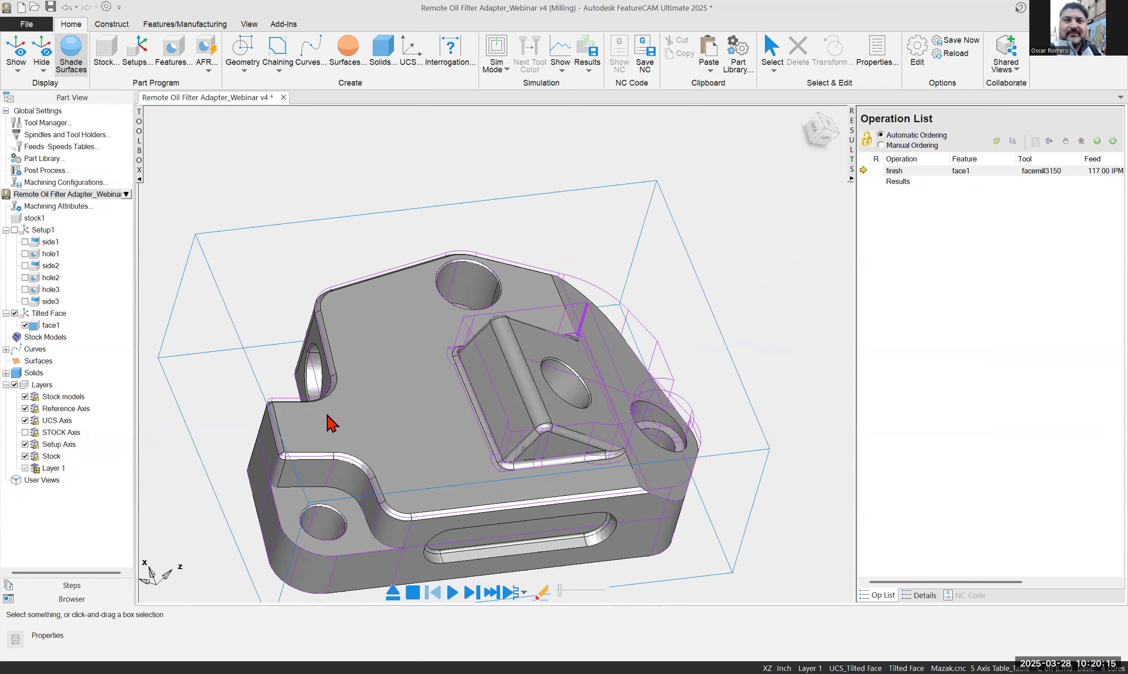
Define a new Hole feature extracted with feature recognition in the Tilted Face setup
click(178, 56)
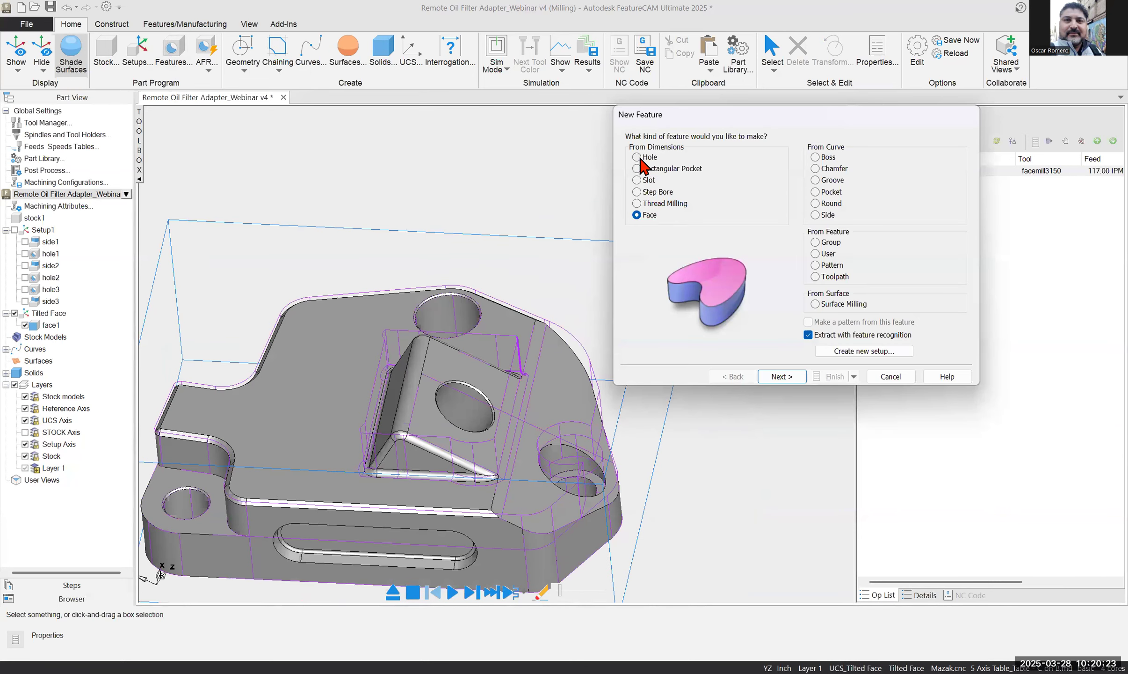
click(641, 159)
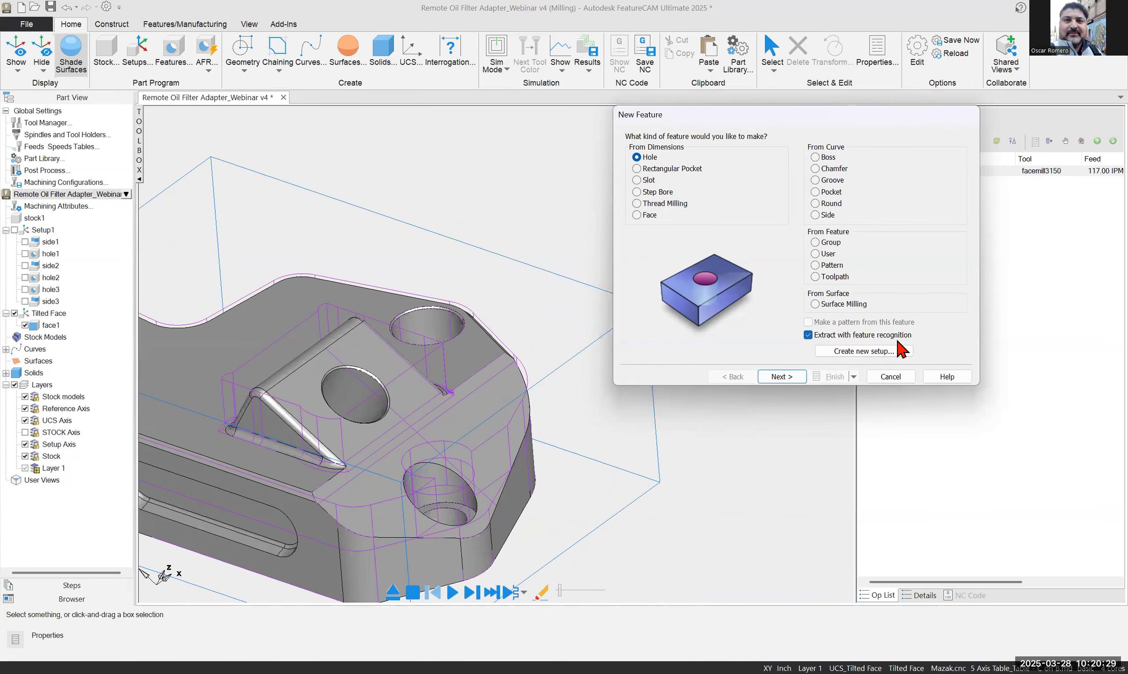
click(777, 380)
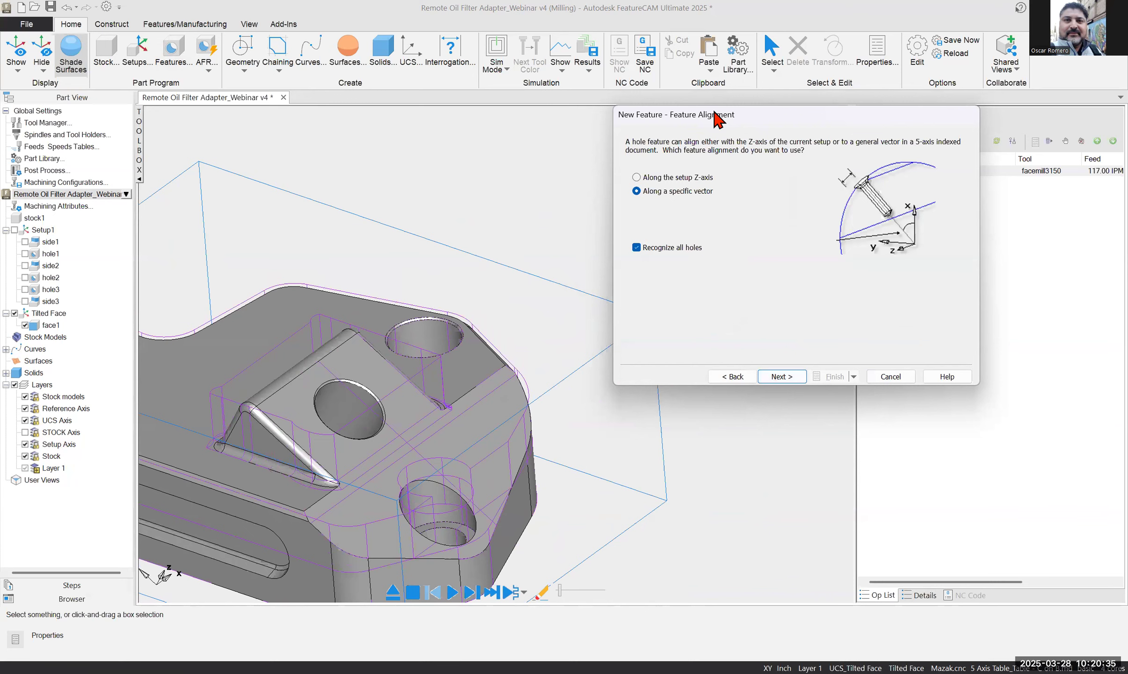
Compare the hole alignment options against the part's holes and align the feature along a specific vector with Recognize all holes enabled
drag(716, 117, 708, 153)
click(632, 213)
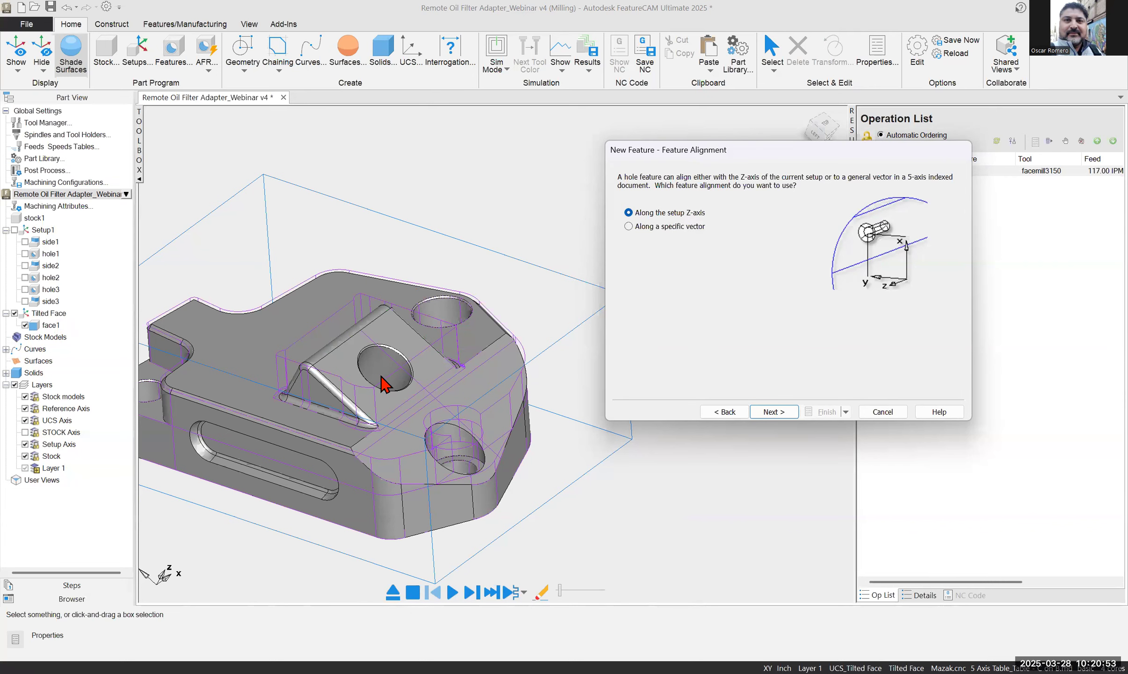
middle_drag(432, 366, 327, 277)
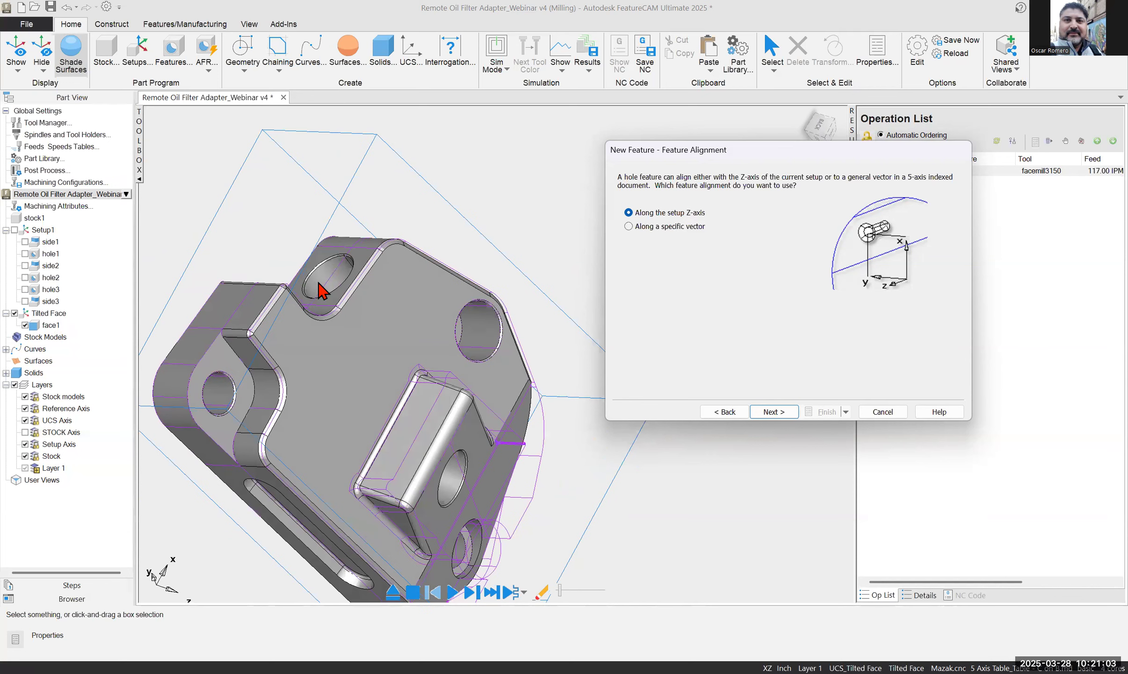
middle_drag(319, 282, 440, 277)
middle_drag(328, 300, 466, 406)
click(628, 227)
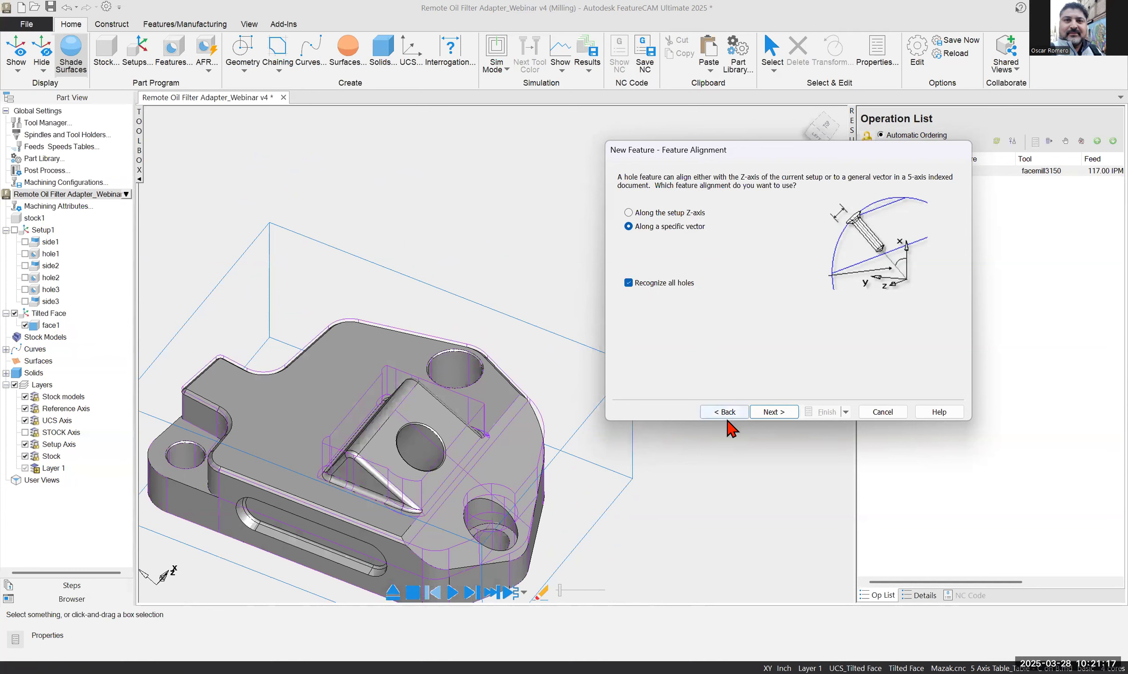
click(770, 412)
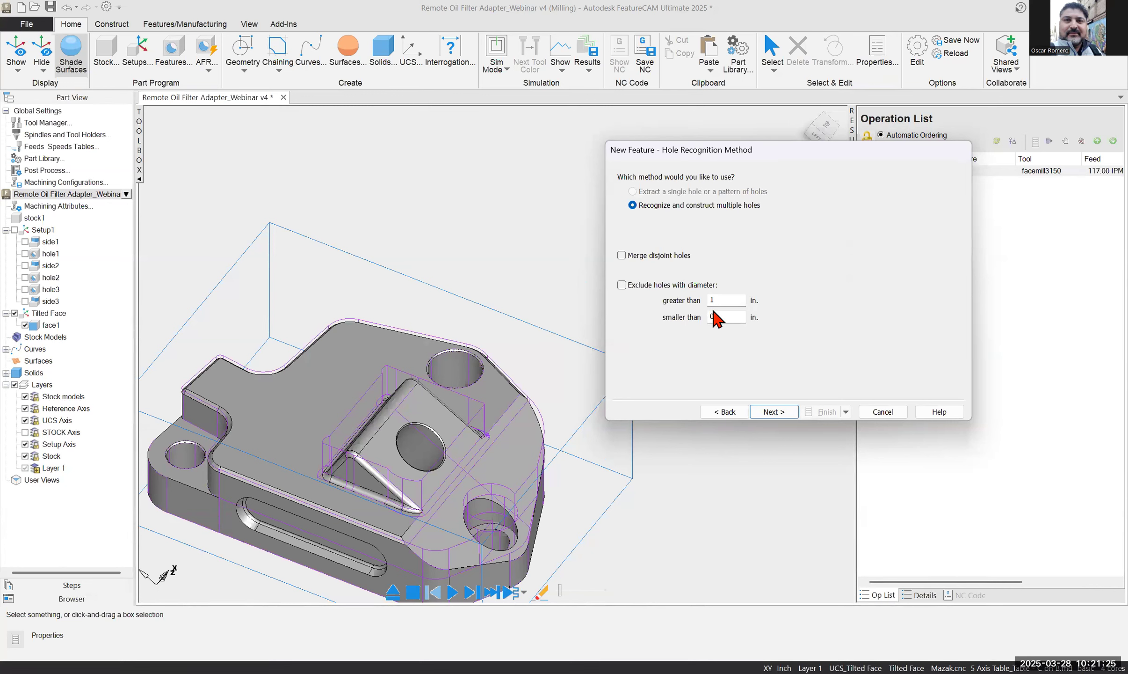
Use the method that recognizes and constructs multiple holes, and inspect the recognized holes on the part
double_click(722, 300)
click(724, 300)
click(774, 410)
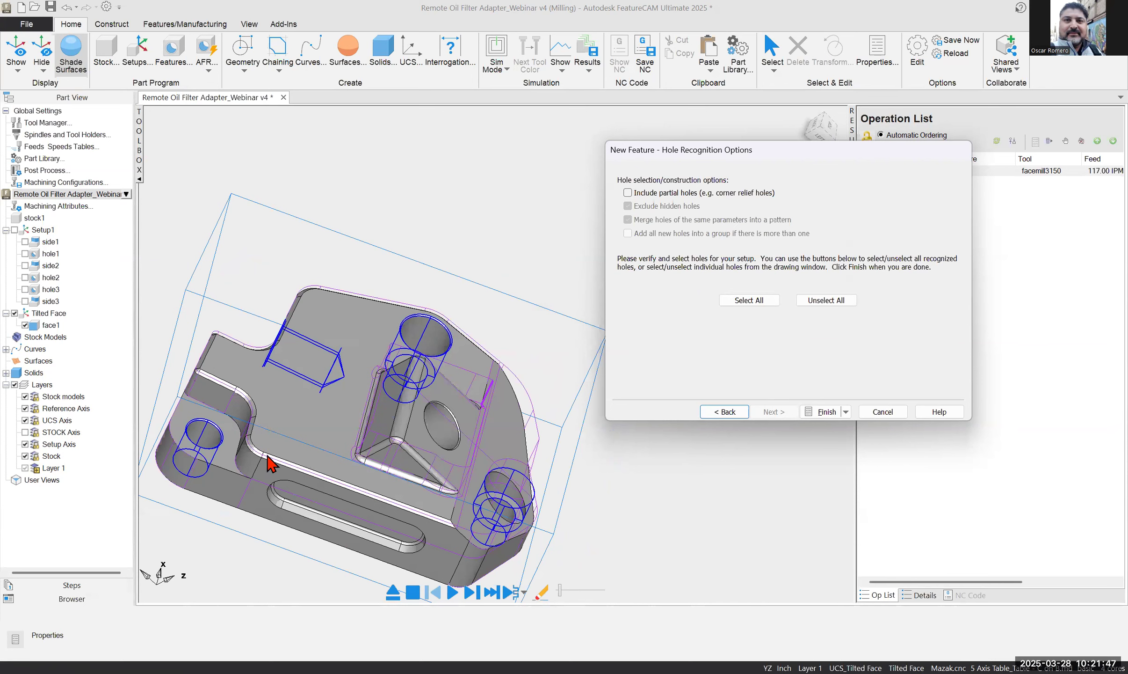
middle_drag(412, 341, 453, 440)
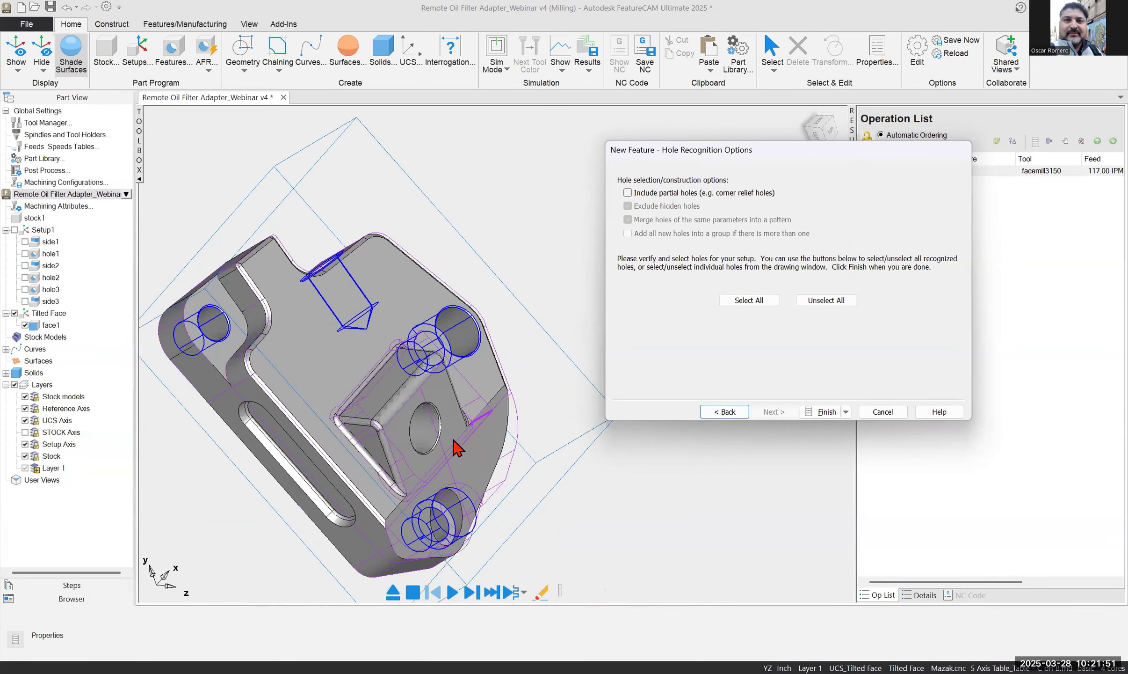
key(ctrl+1)
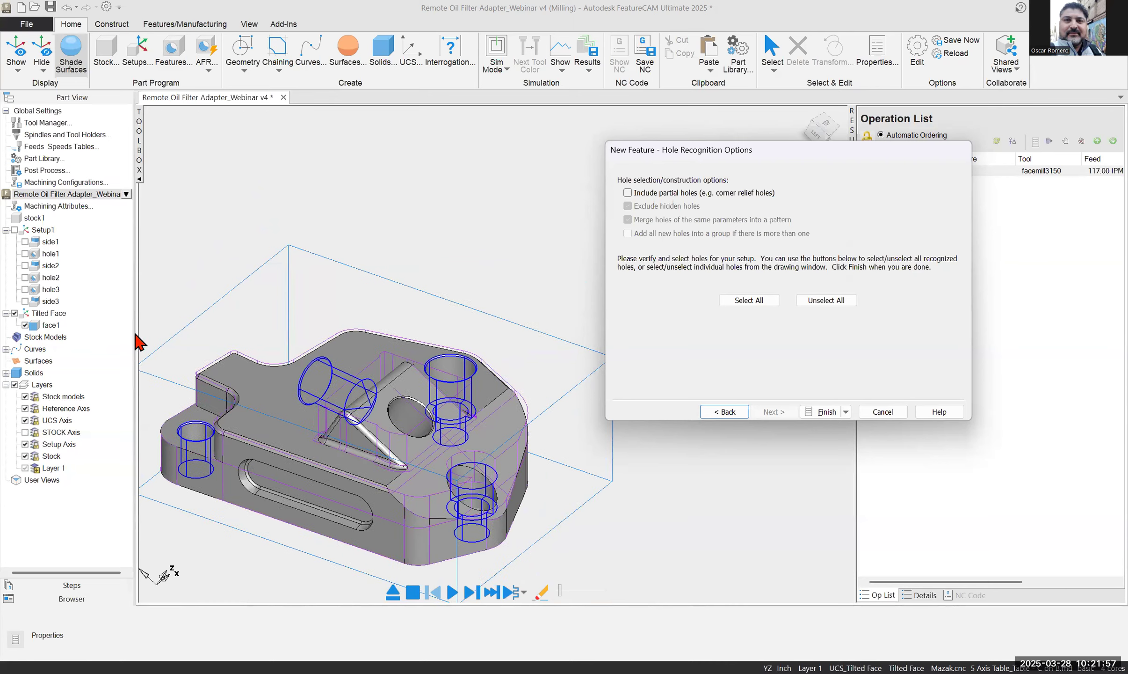
Inspect the recognized holes around the part and discard the new hole feature
scroll(272, 351, up, 2)
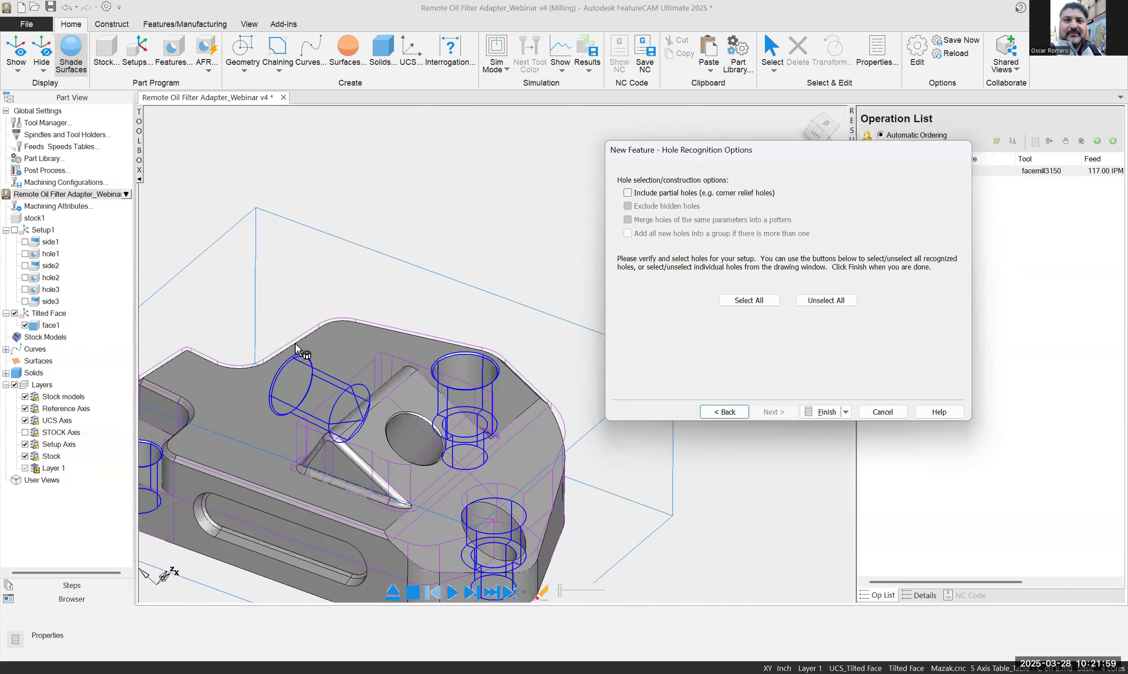
scroll(296, 343, up, 1)
scroll(323, 318, down, 2)
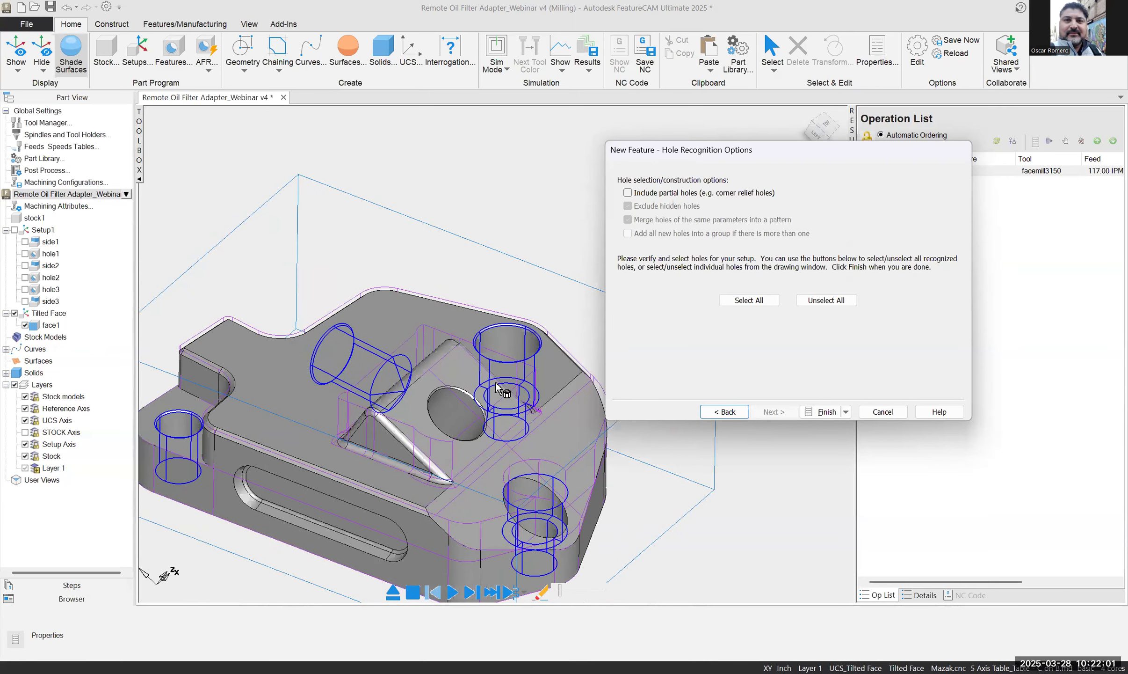
click(883, 412)
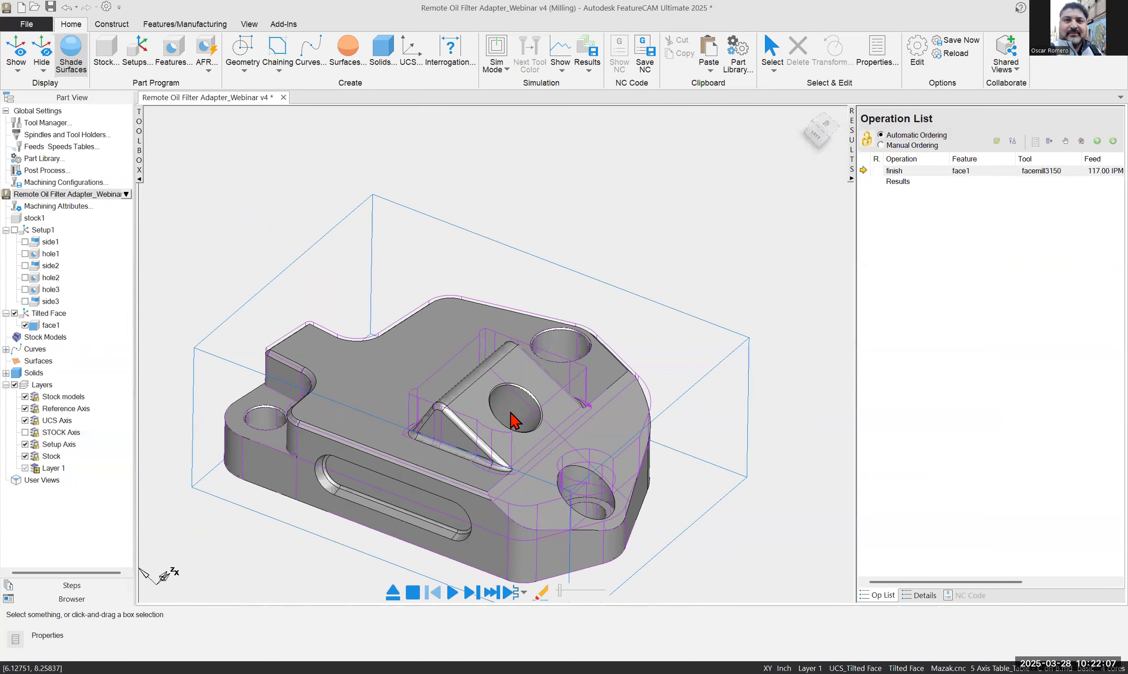
Enable Setup1 with all its features, exclude the Tilted Face features, and keep Tilted Face as the current setup
double_click(43, 230)
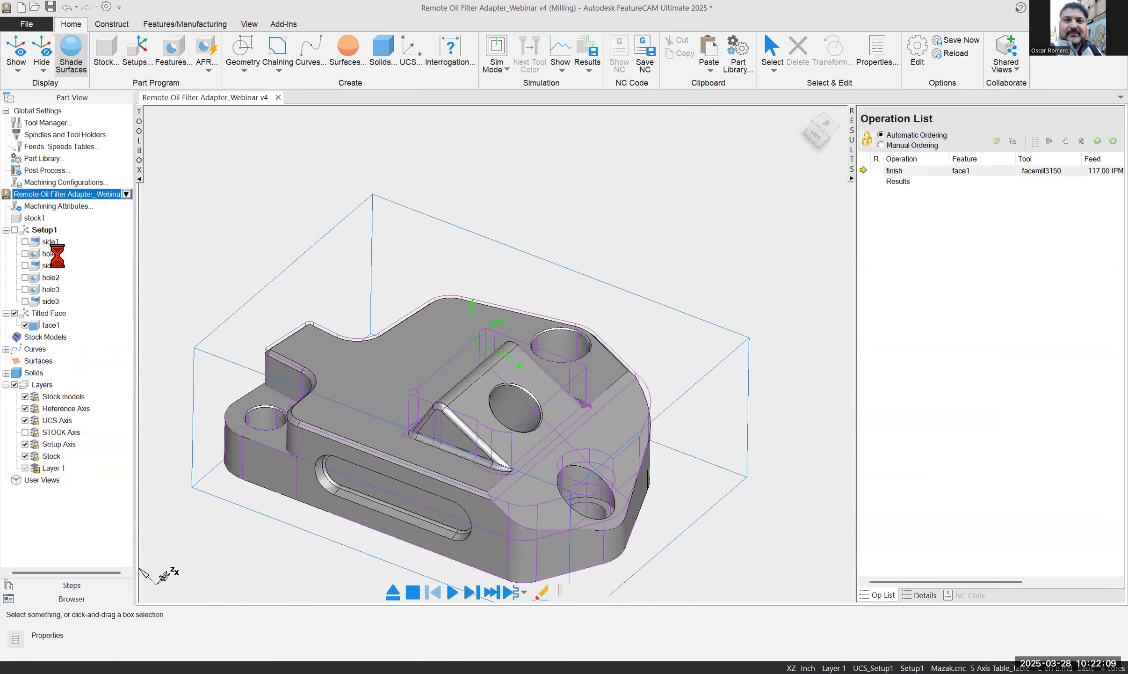
click(15, 313)
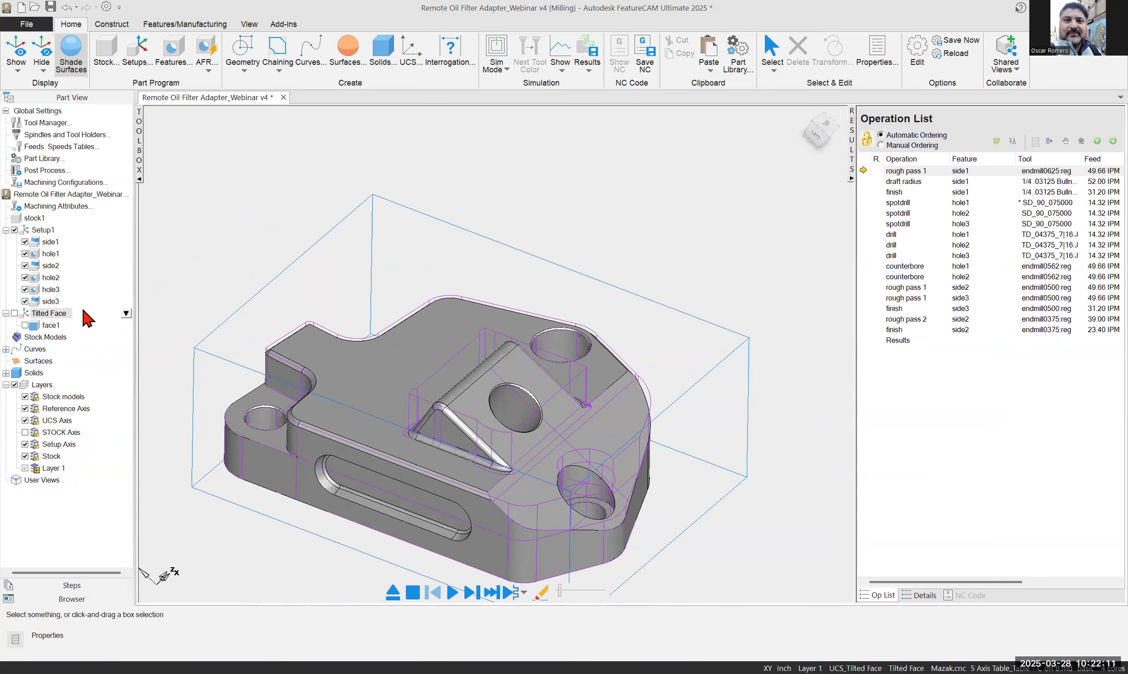
middle_drag(354, 259, 543, 131)
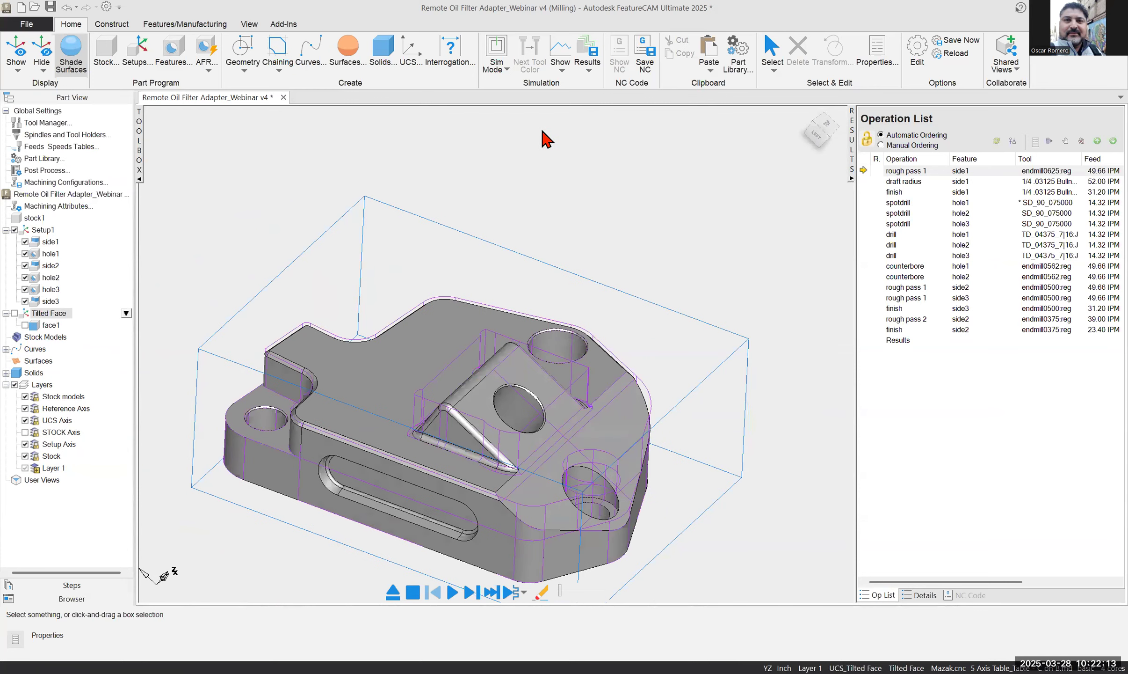
Define a recognized Hole feature along a specific vector with Recognize all holes enabled, using the method that constructs multiple holes
click(178, 68)
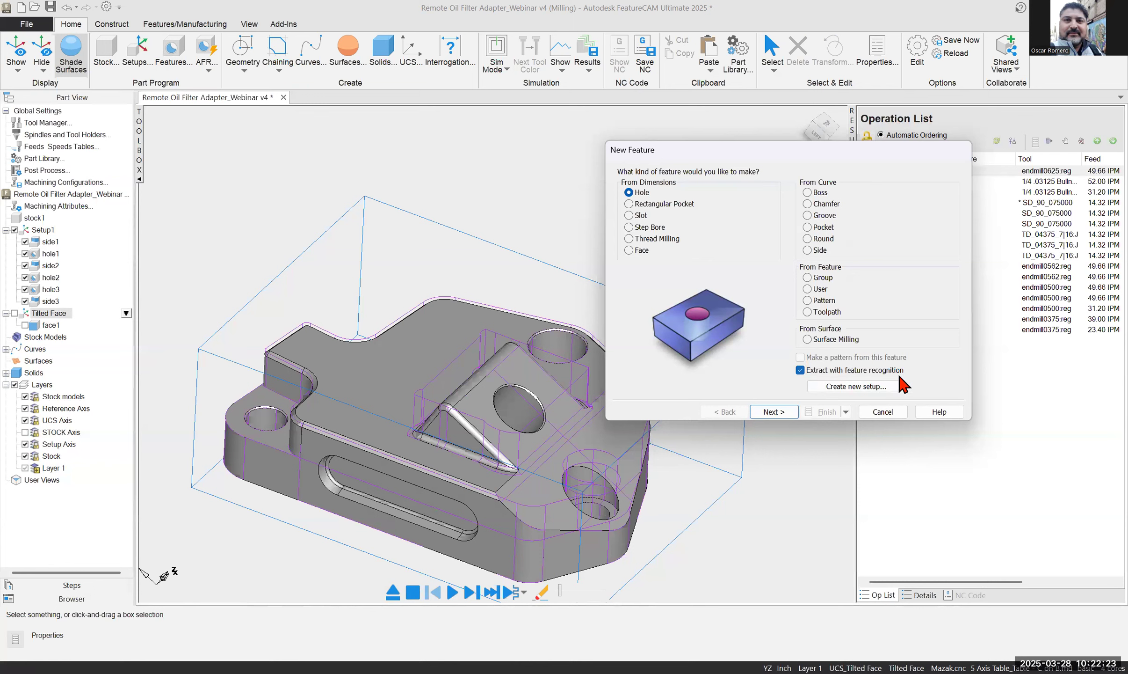
click(789, 410)
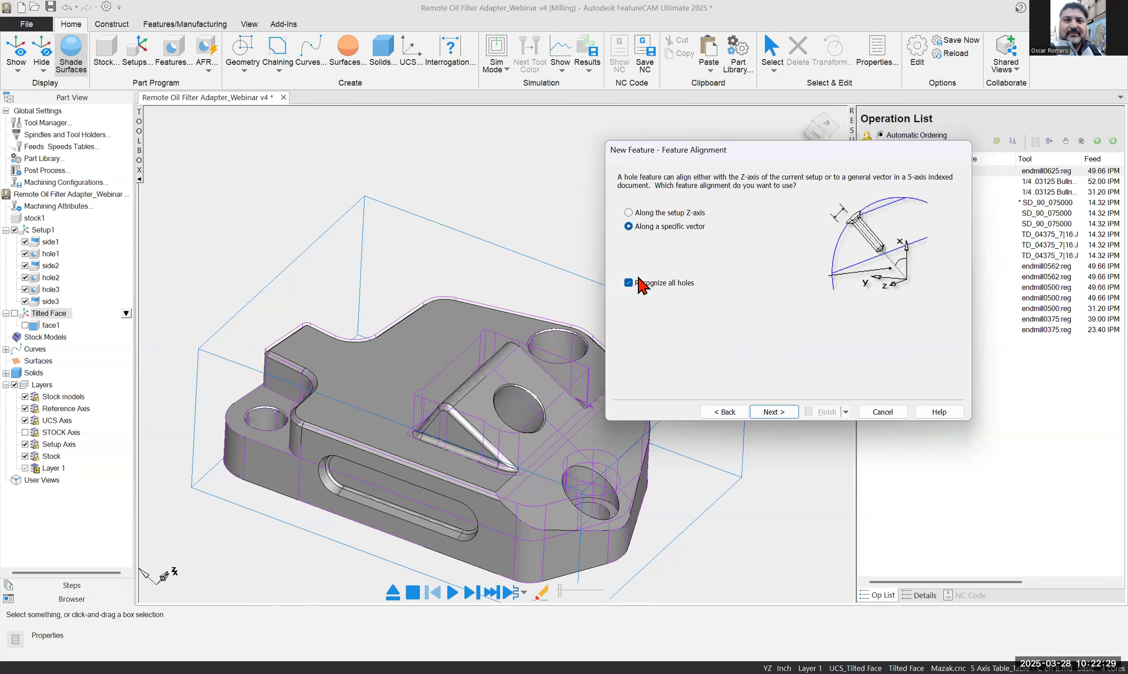
click(772, 413)
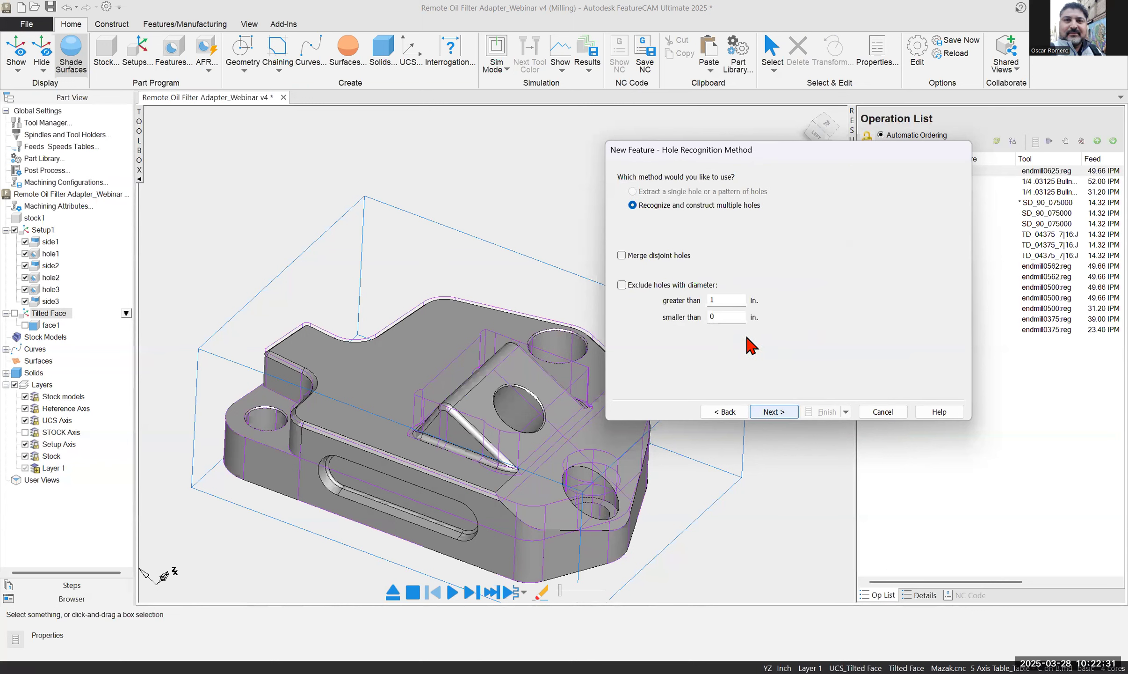
click(774, 412)
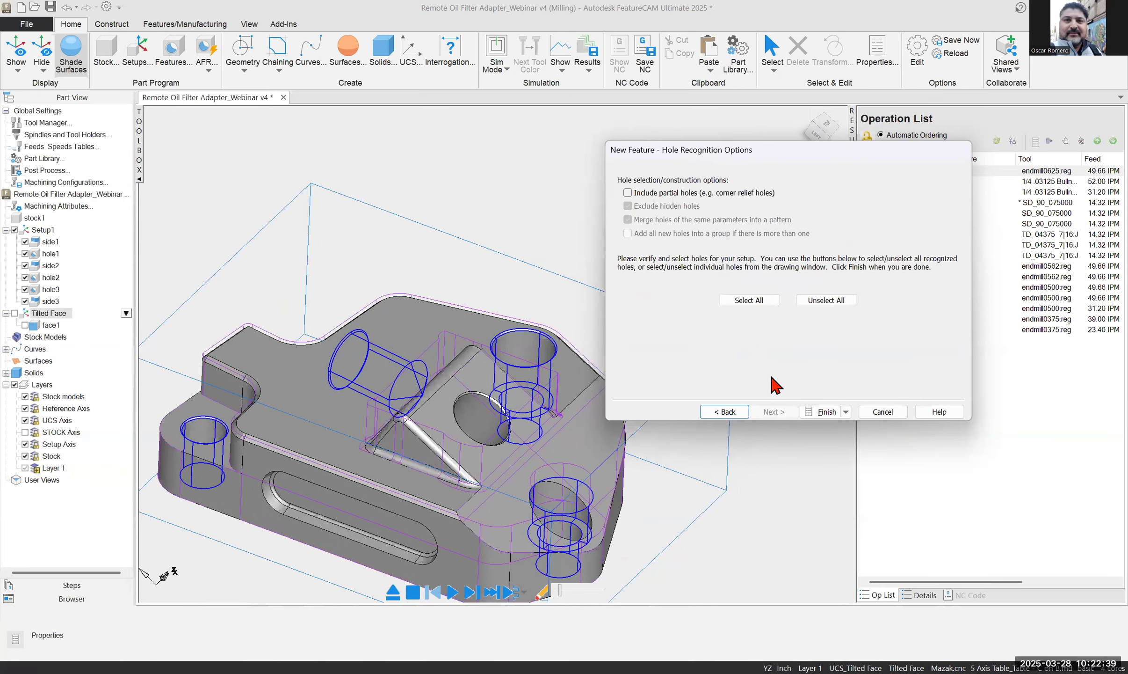
Select only the recognized hole in the notched side wall, leave the other holes unselected, and create the feature
drag(704, 162, 746, 153)
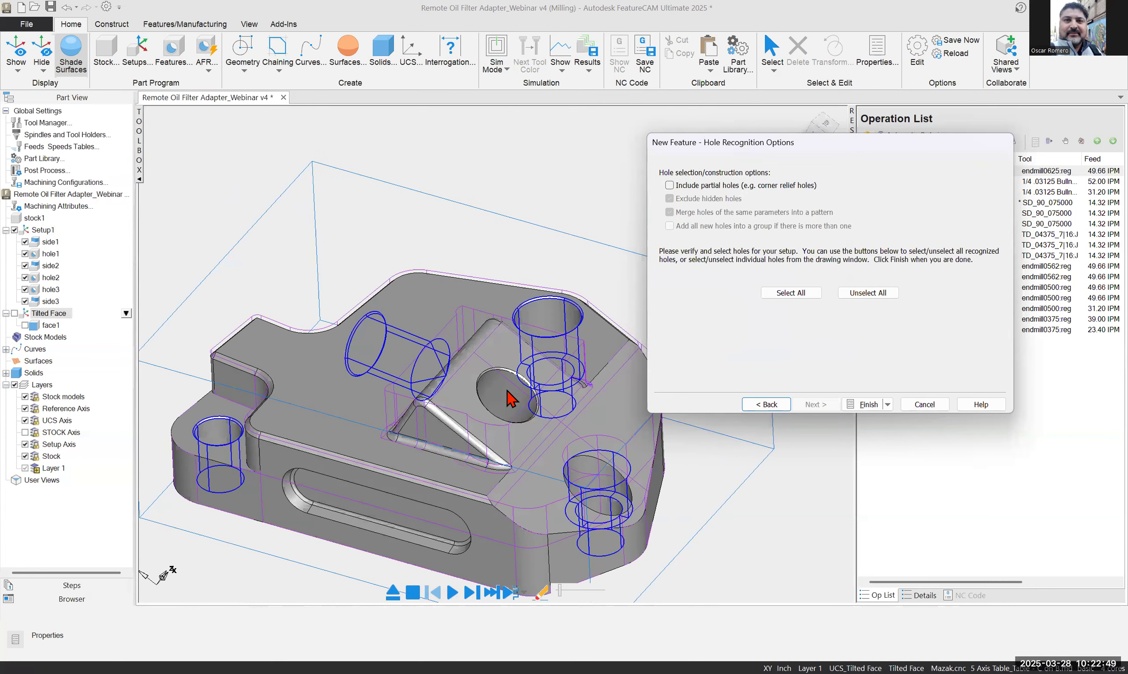
middle_drag(504, 393, 535, 425)
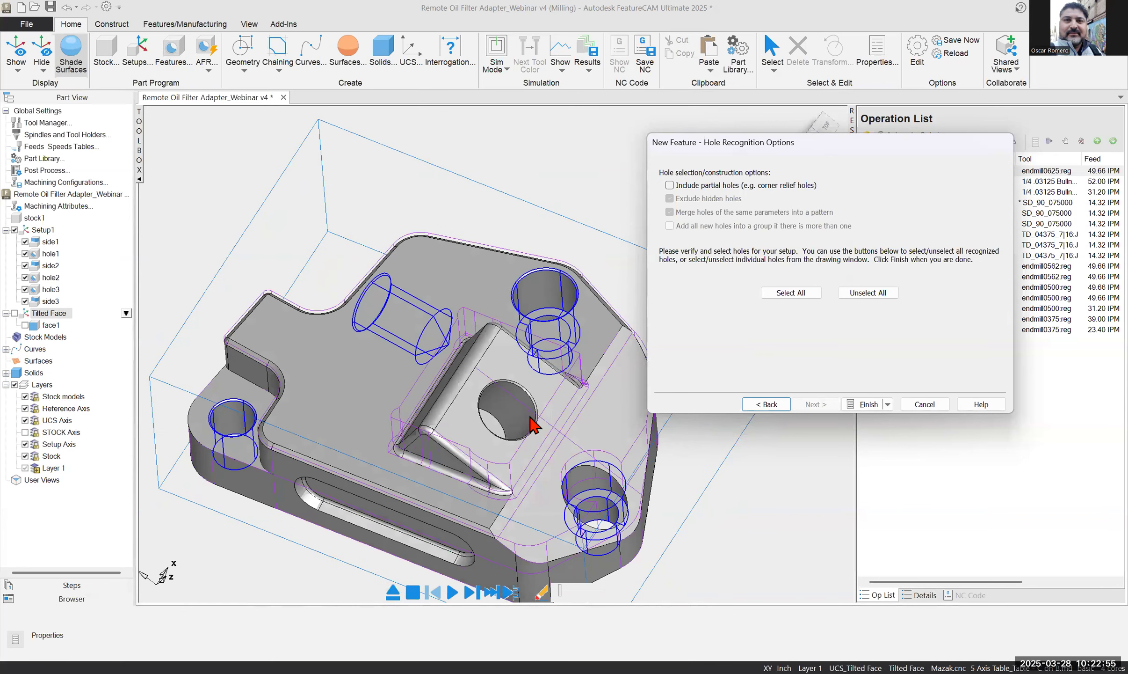
click(851, 410)
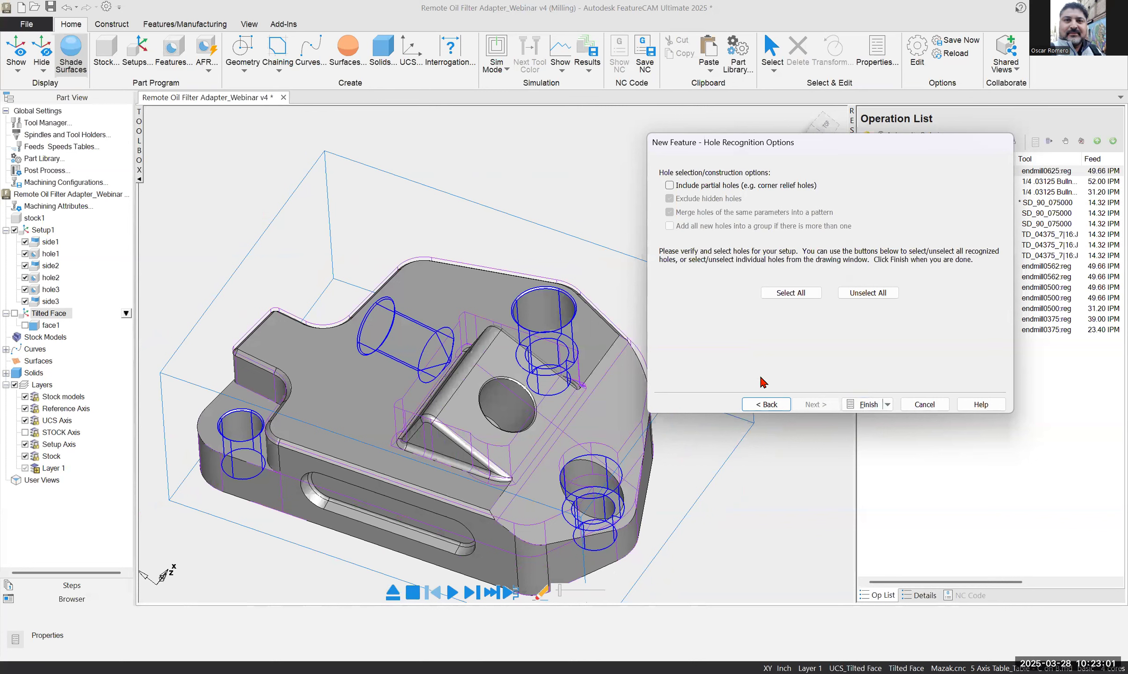
click(556, 333)
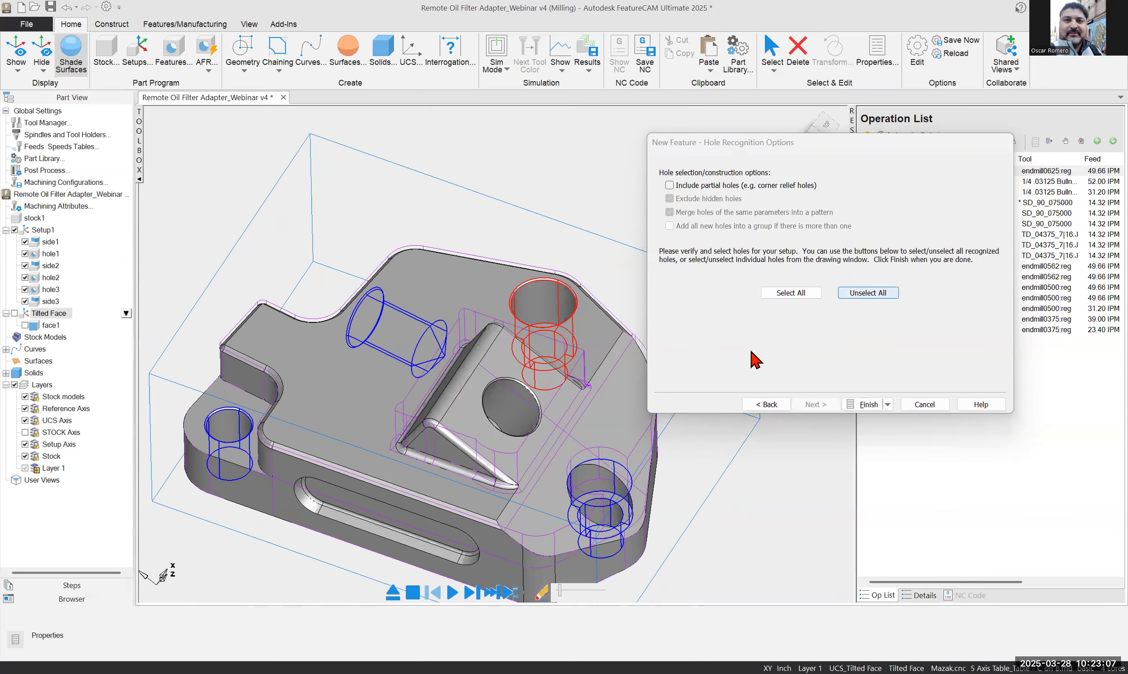
click(367, 296)
middle_drag(478, 330, 564, 330)
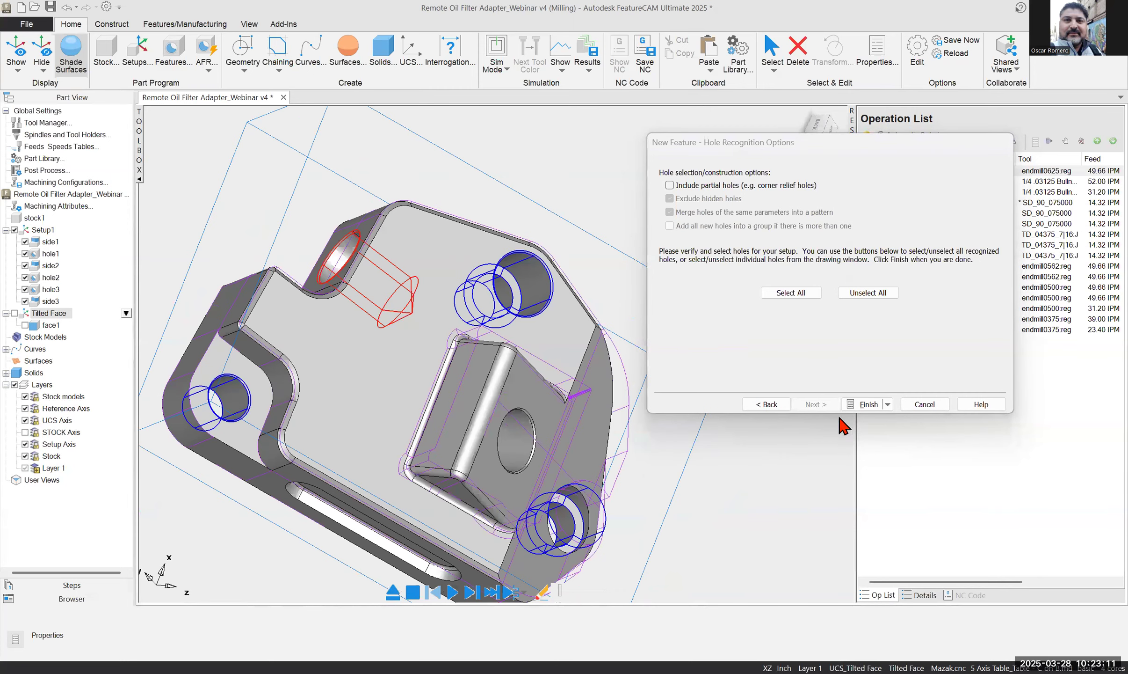
click(850, 405)
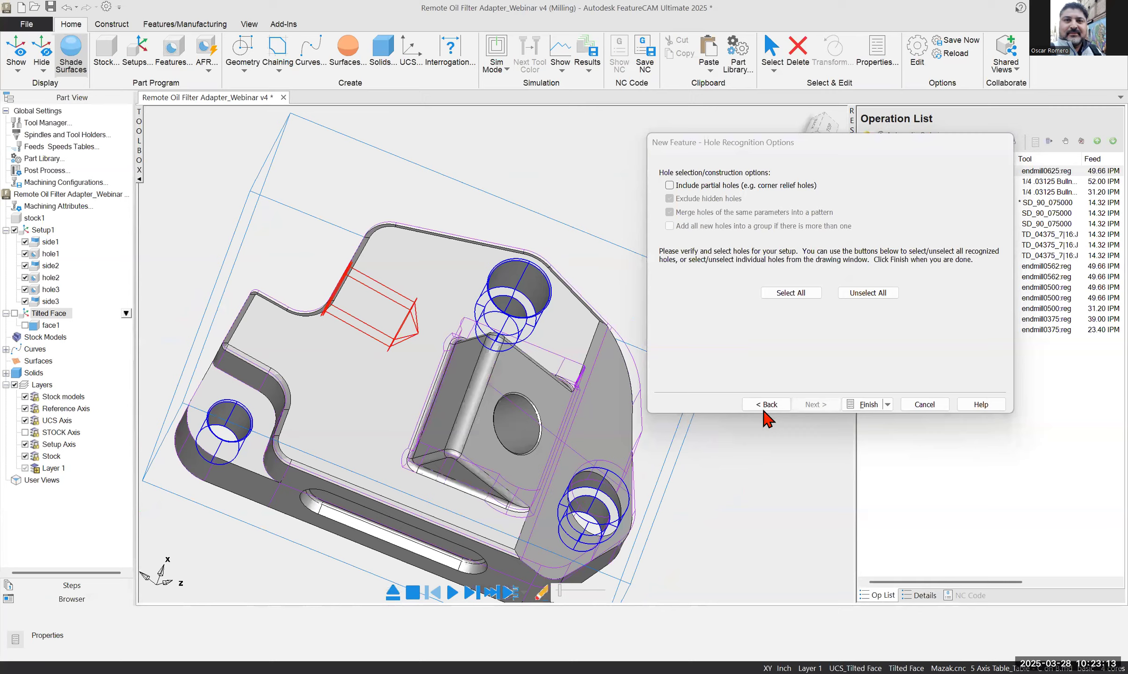
Open the new hole's drill operation and look through its unfiltered tool list for a suitable drill
click(623, 321)
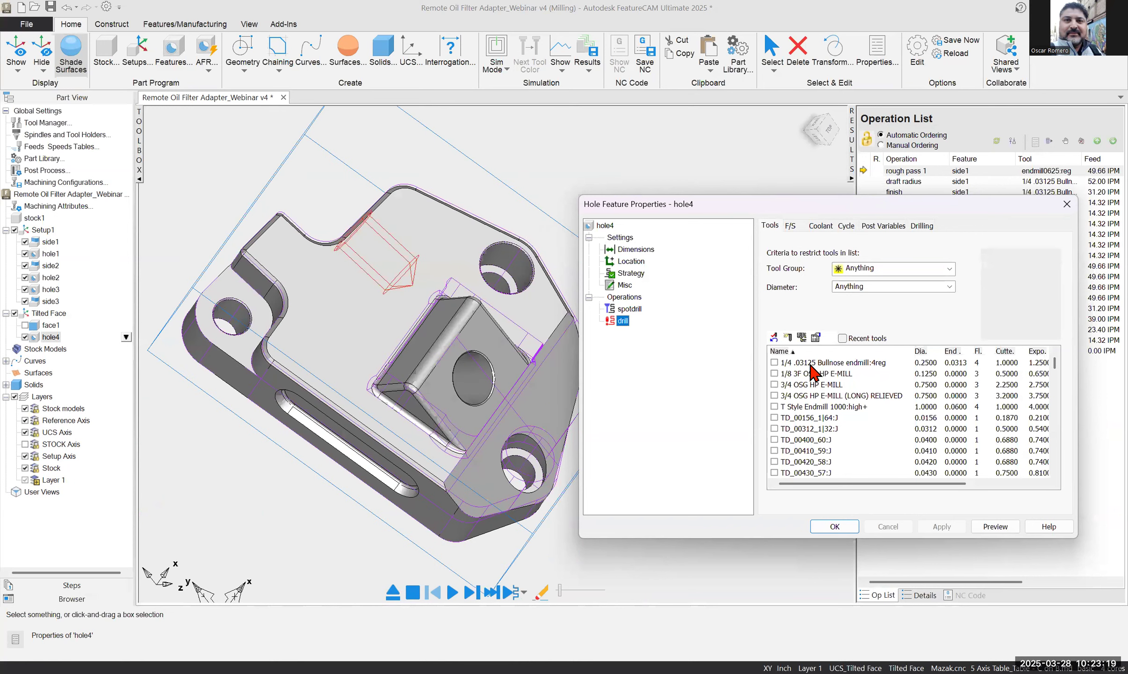
scroll(828, 435, down, 5)
click(821, 406)
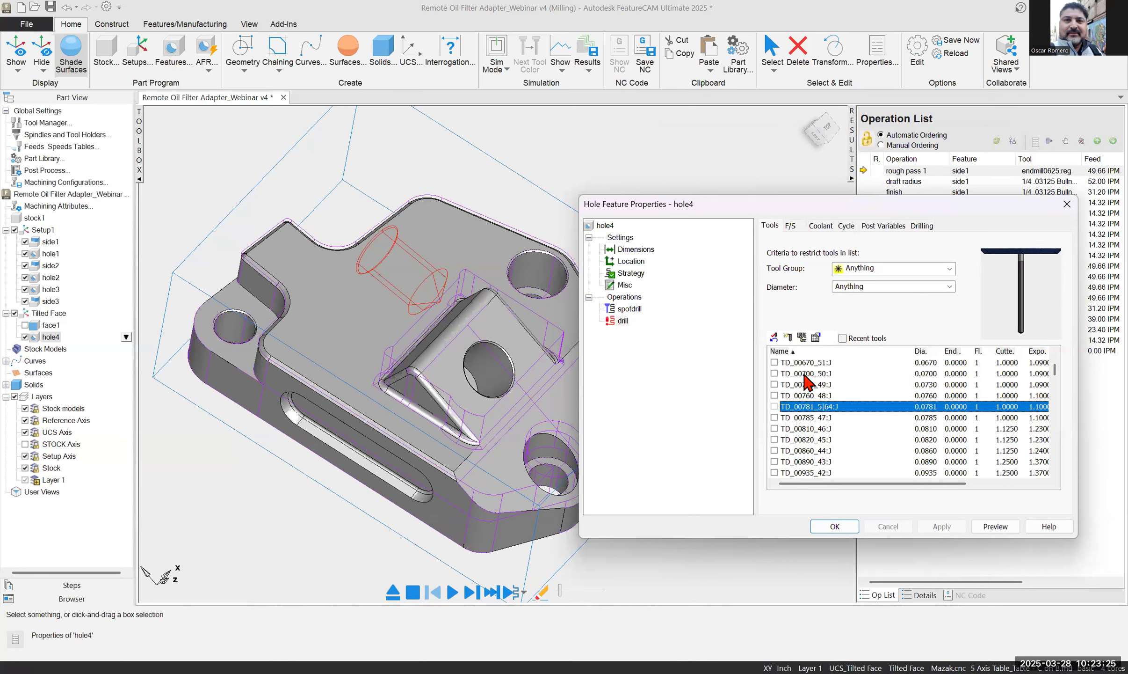
key(Down)
key(Down)
key(Down)
key(Down)
key(Down)
key(Down)
key(Down)
key(Down)
key(Down)
key(Down)
key(Down)
key(Down)
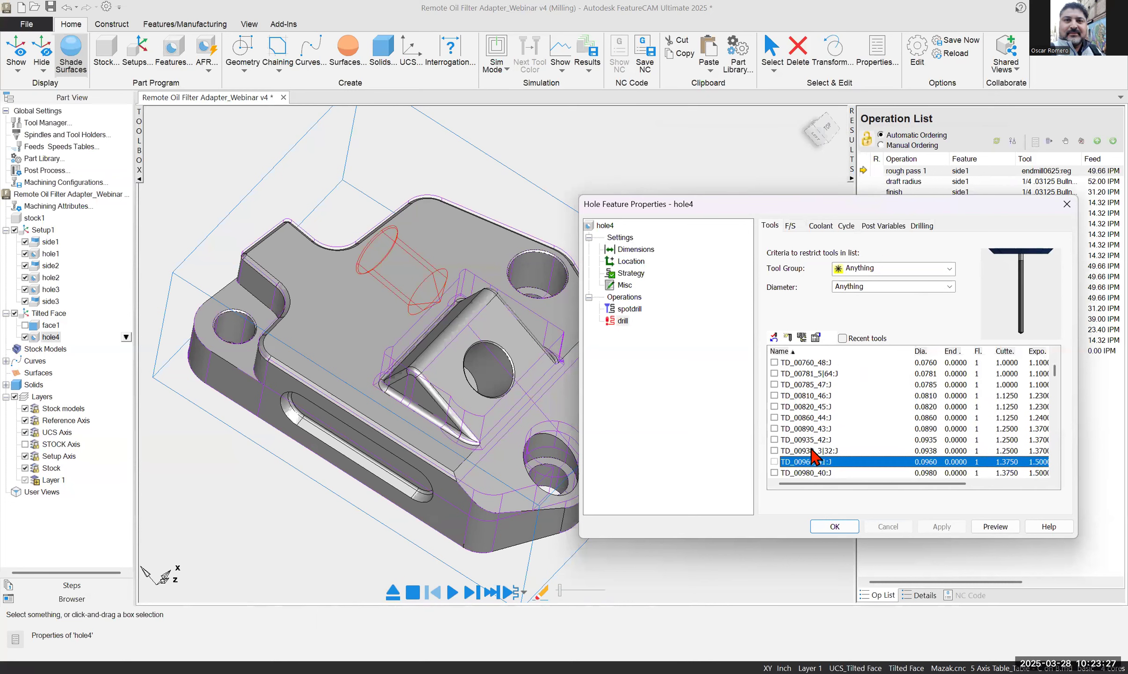
key(Down)
key(Down)
key(Down)
key(Down)
key(Down)
key(Down)
key(Down)
key(Down)
key(Down)
key(Down)
key(Down)
key(Down)
key(Down)
key(Down)
key(Down)
key(Down)
key(Down)
key(Down)
key(Down)
key(Down)
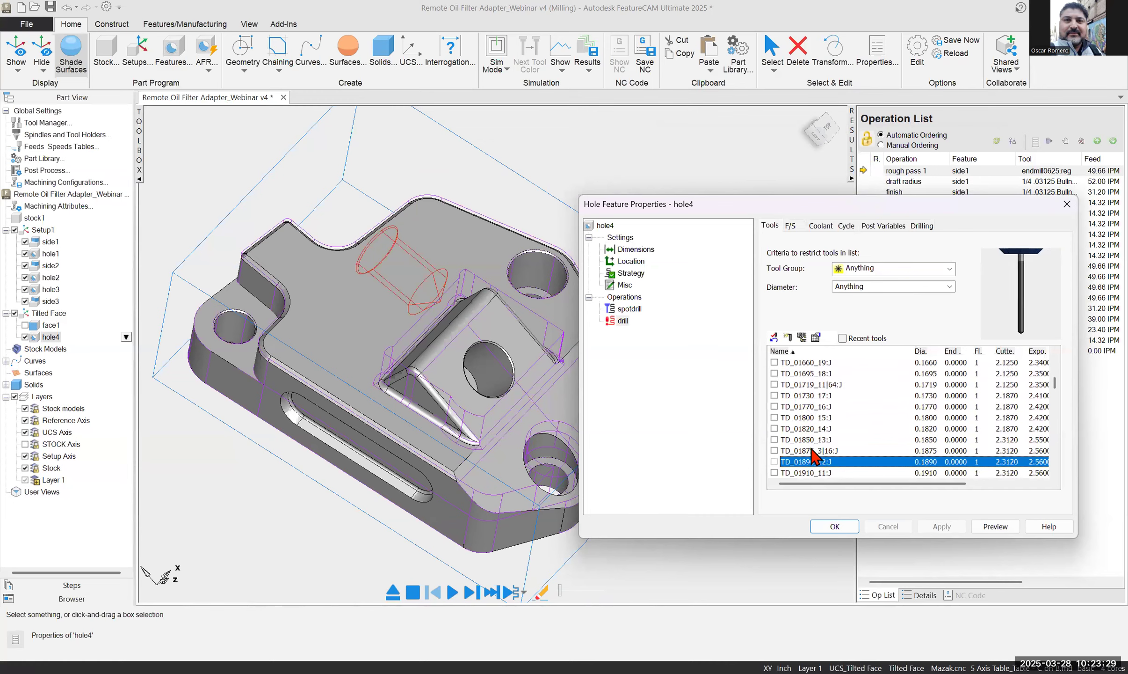
scroll(823, 450, down, 10)
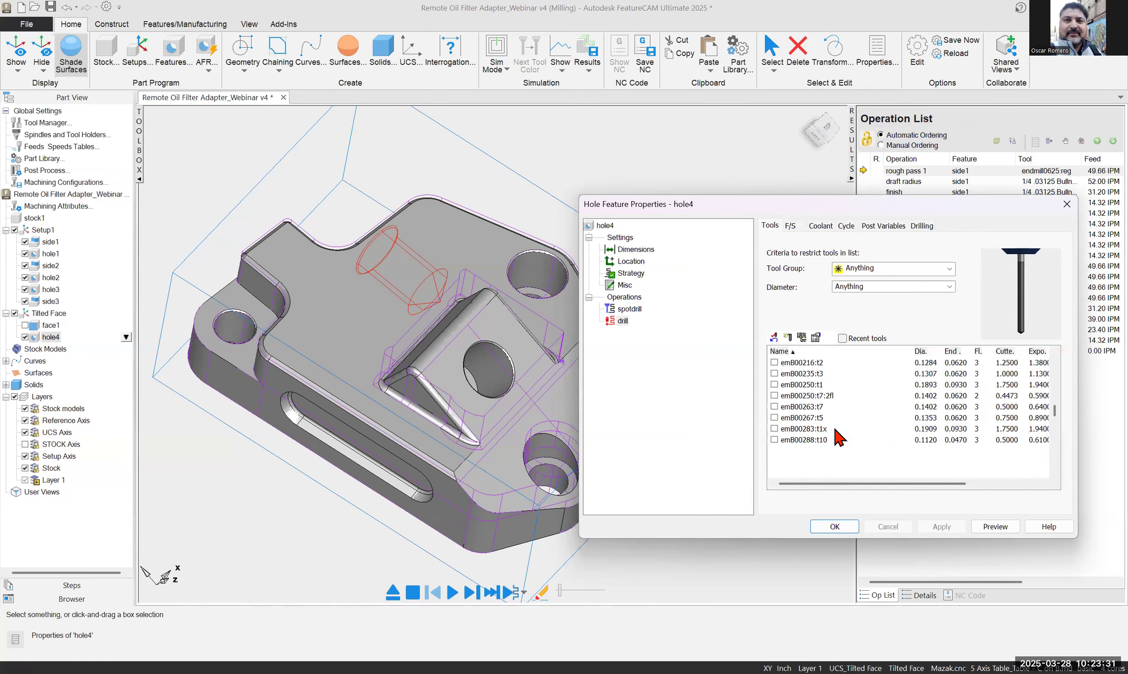
scroll(858, 455, down, 12)
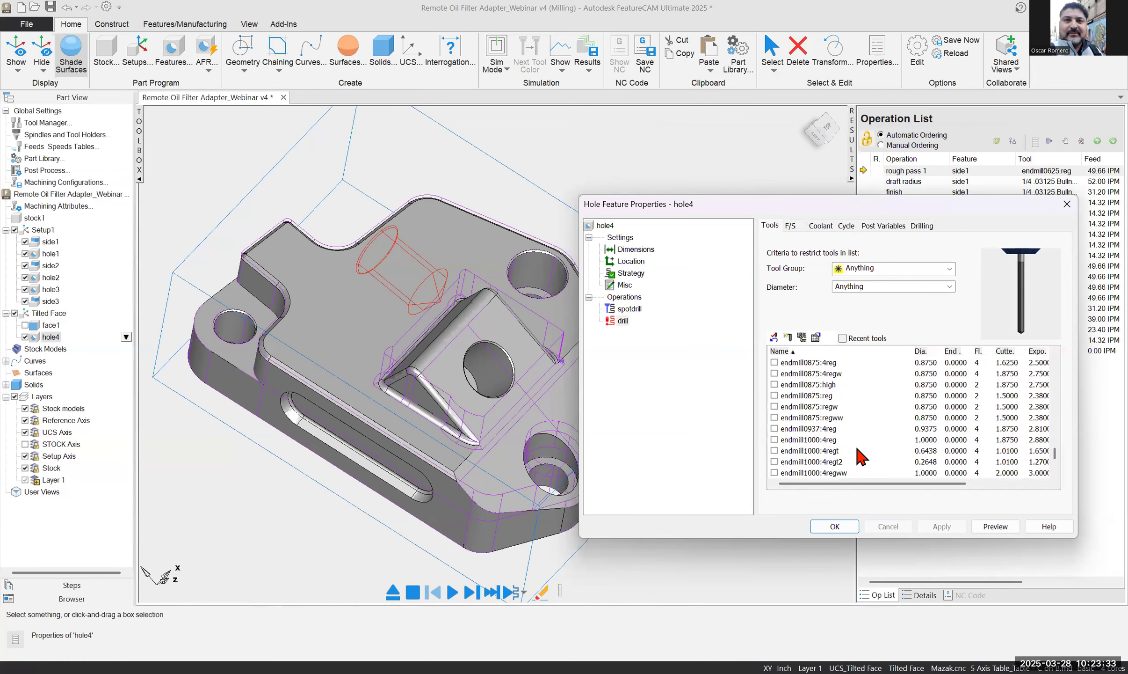
click(819, 373)
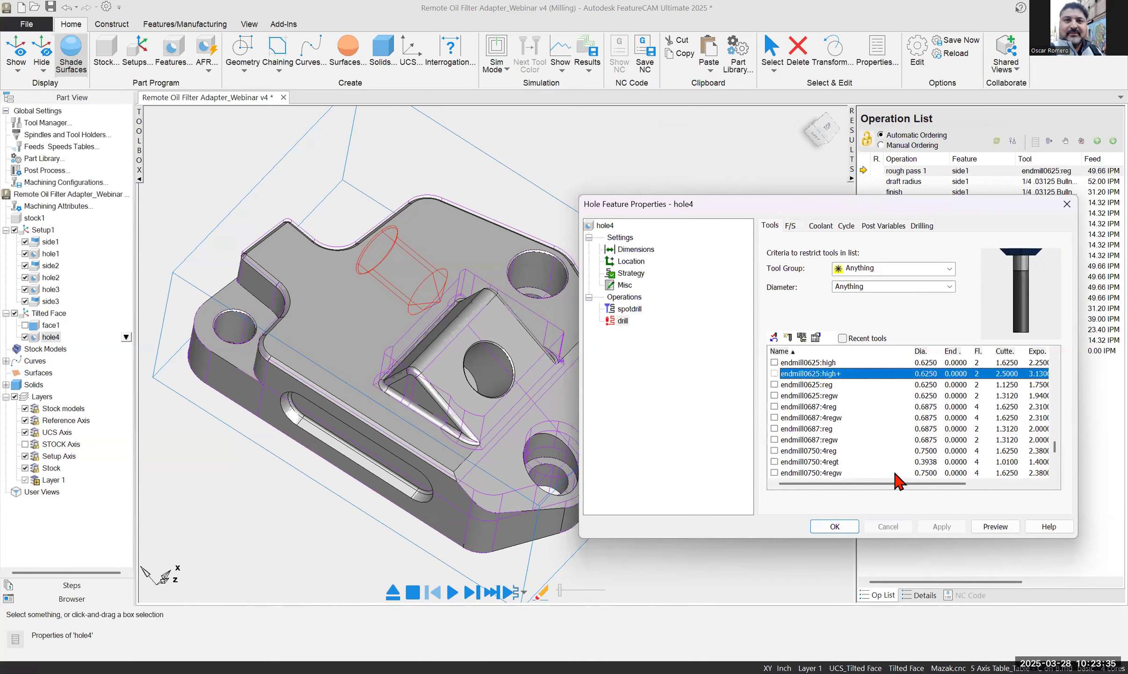
scroll(864, 467, up, 3)
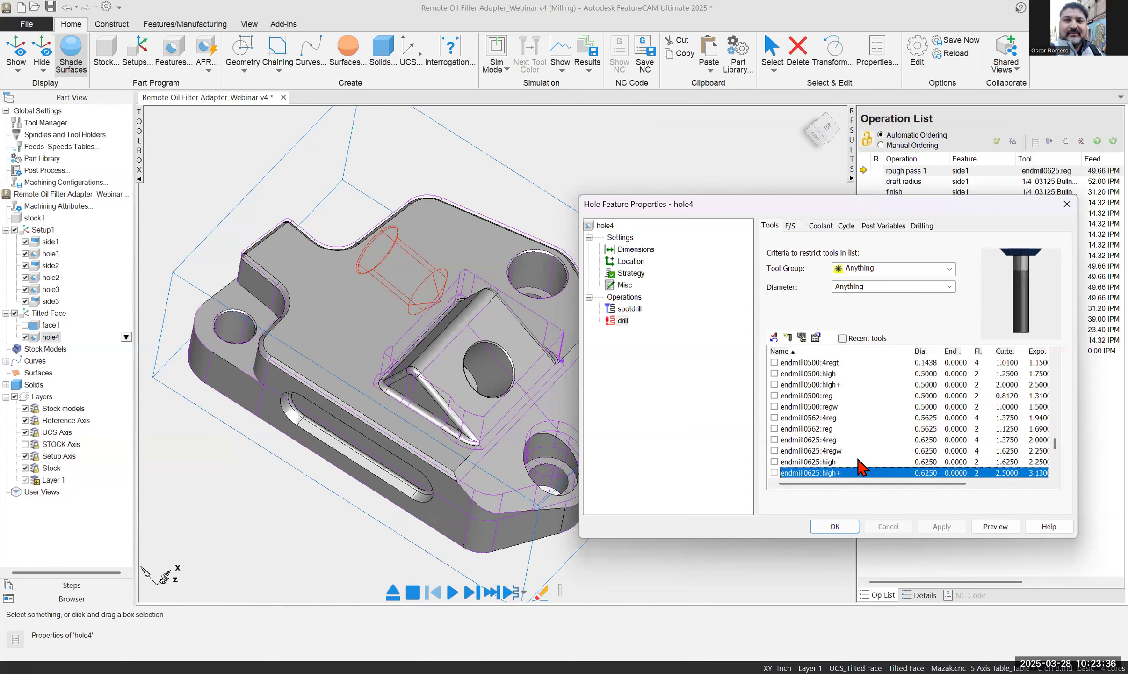
Restrict the drill operation's tools to the Twist Drill group and assign the TD_06875_11|16:J drill
click(927, 272)
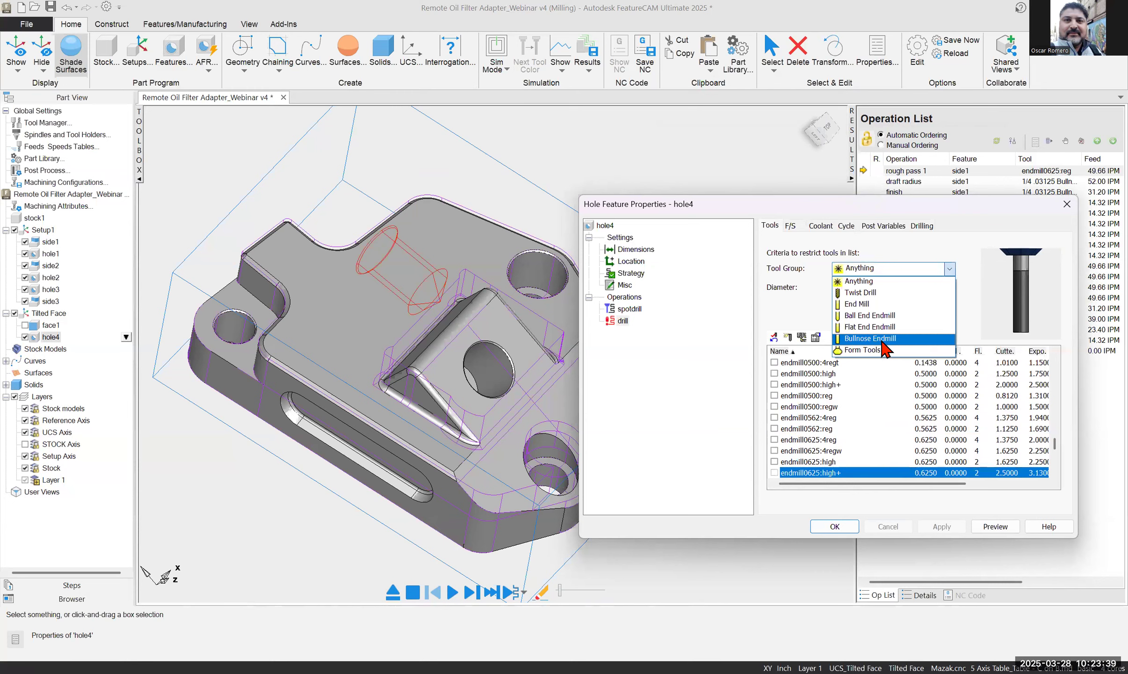
click(861, 293)
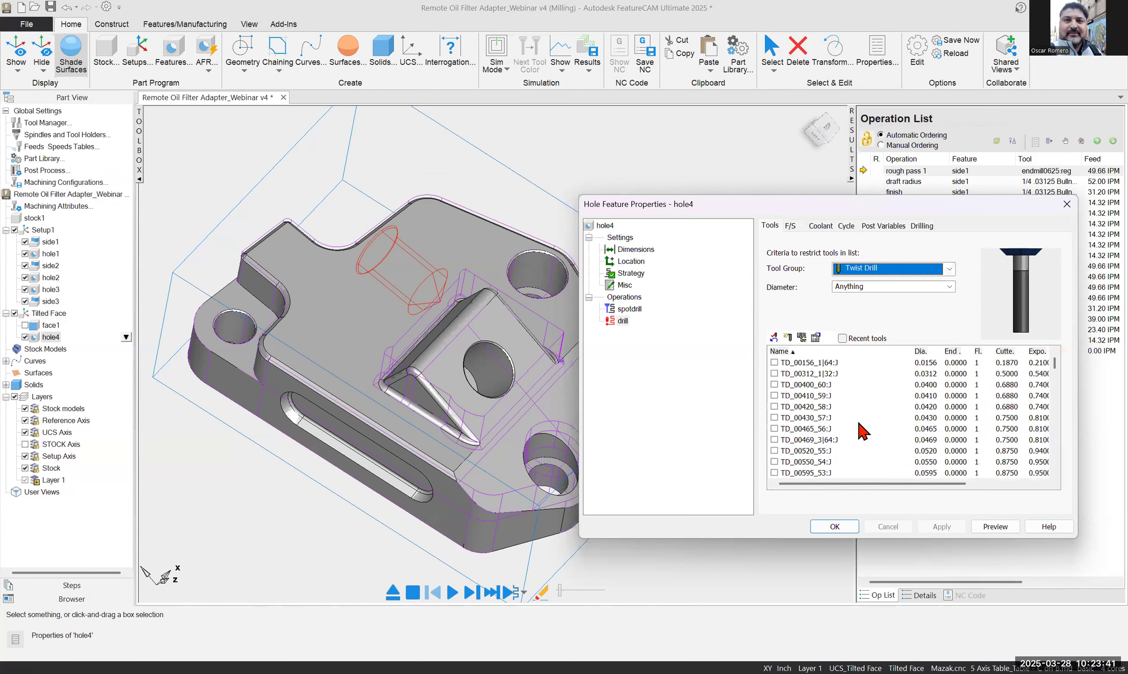
scroll(841, 452, down, 15)
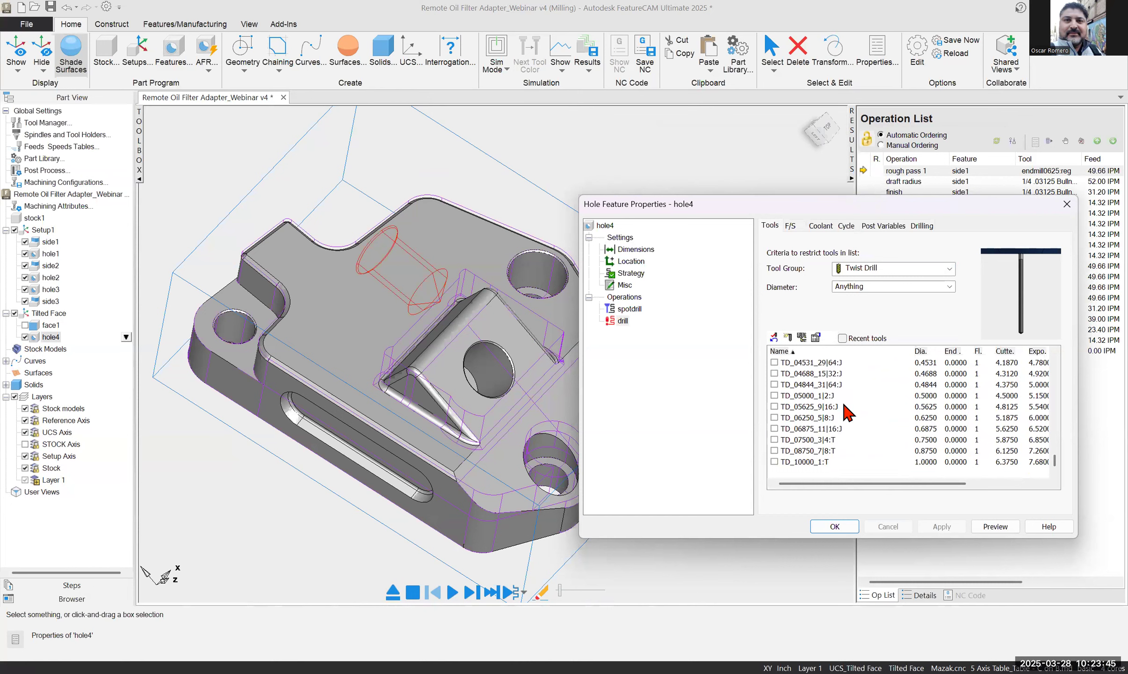
click(823, 417)
click(835, 427)
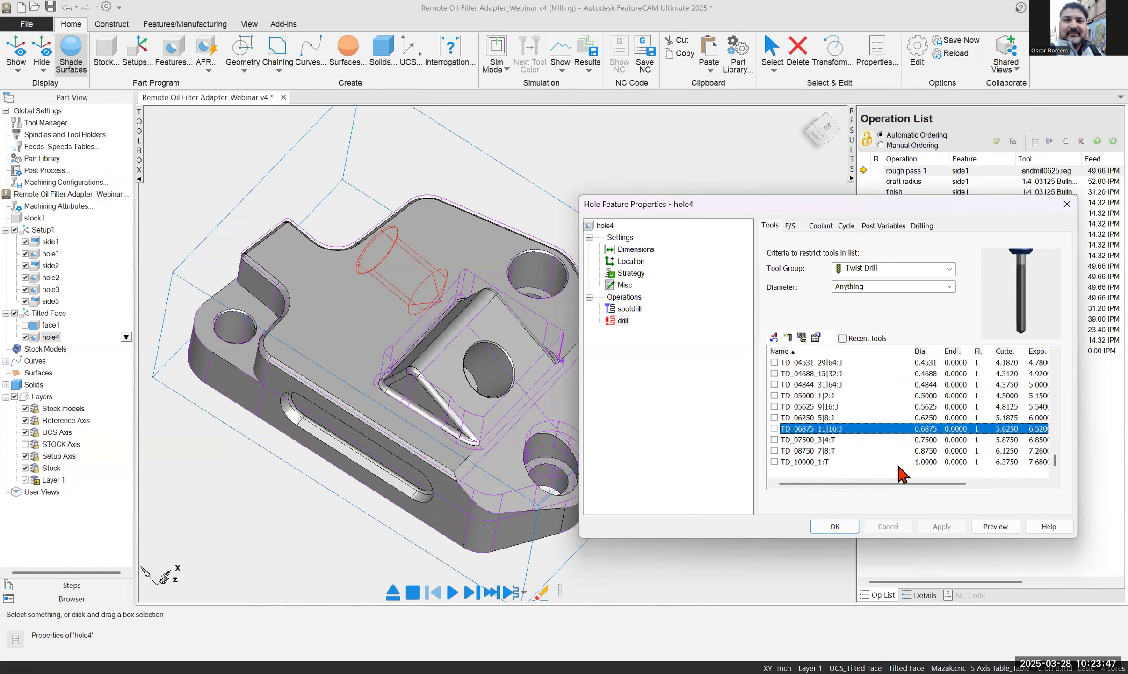
click(775, 429)
click(940, 525)
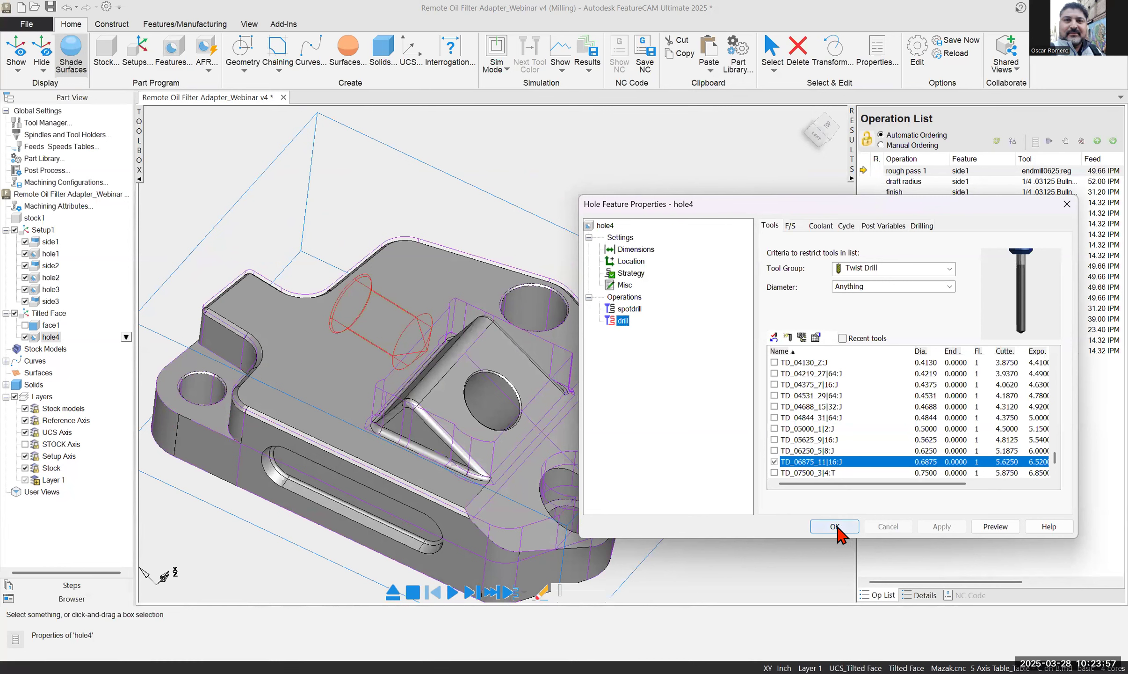
Close the hole's properties, simulate the selected side-wall hole with the automatic operation ordering accepted, and end the simulation
click(995, 527)
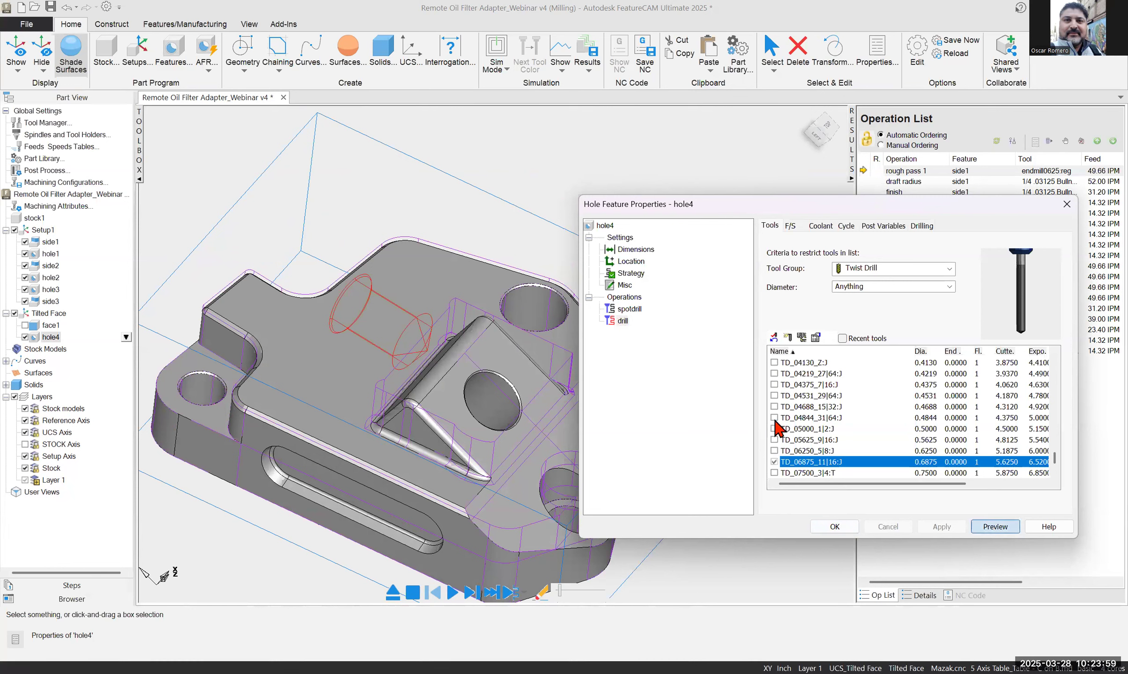
click(471, 590)
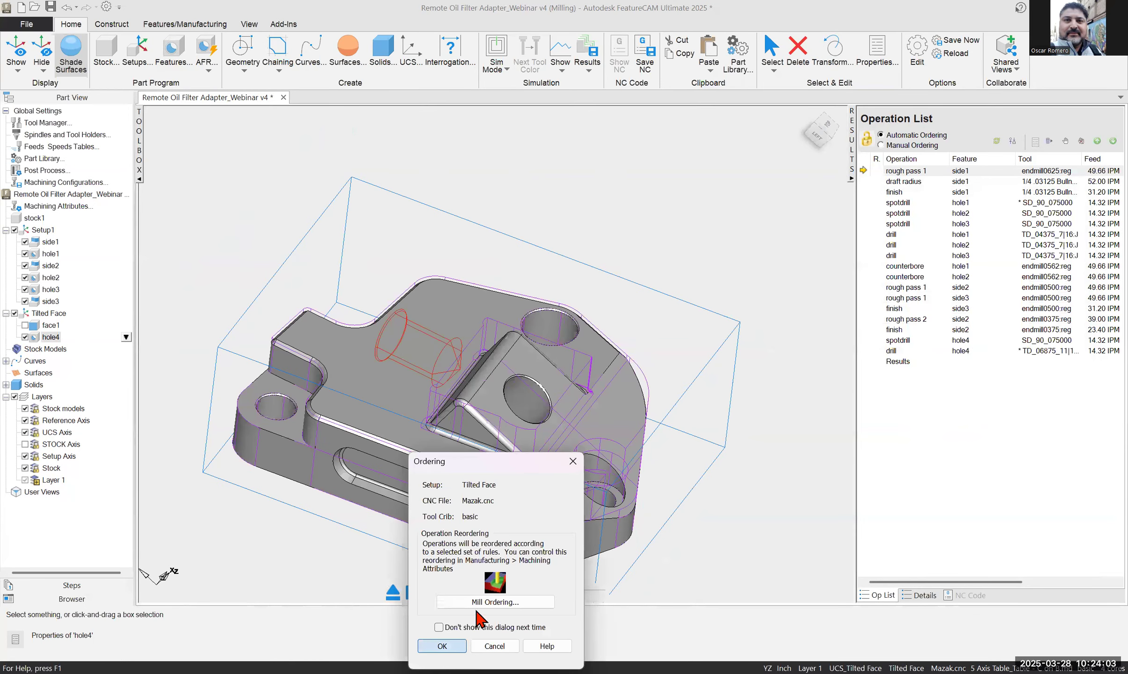
key(Return)
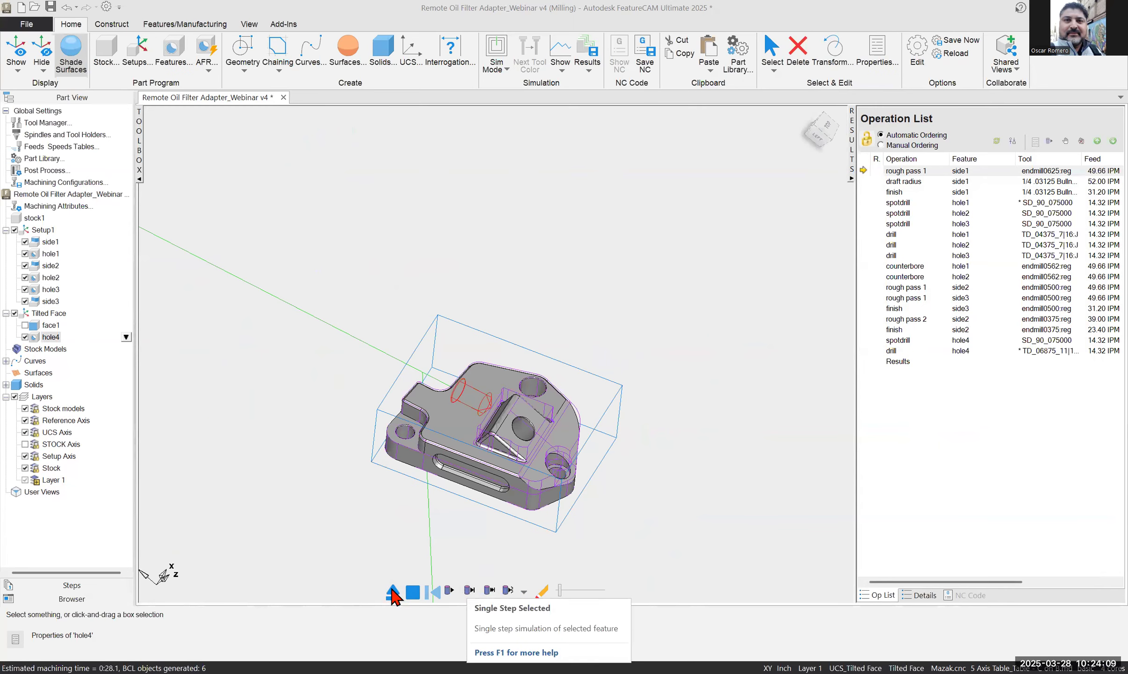
click(990, 529)
click(1061, 209)
Exclude Setup1's existing features, make Setup1 the current setup, and start a new hole feature extracted with feature recognition
click(49, 313)
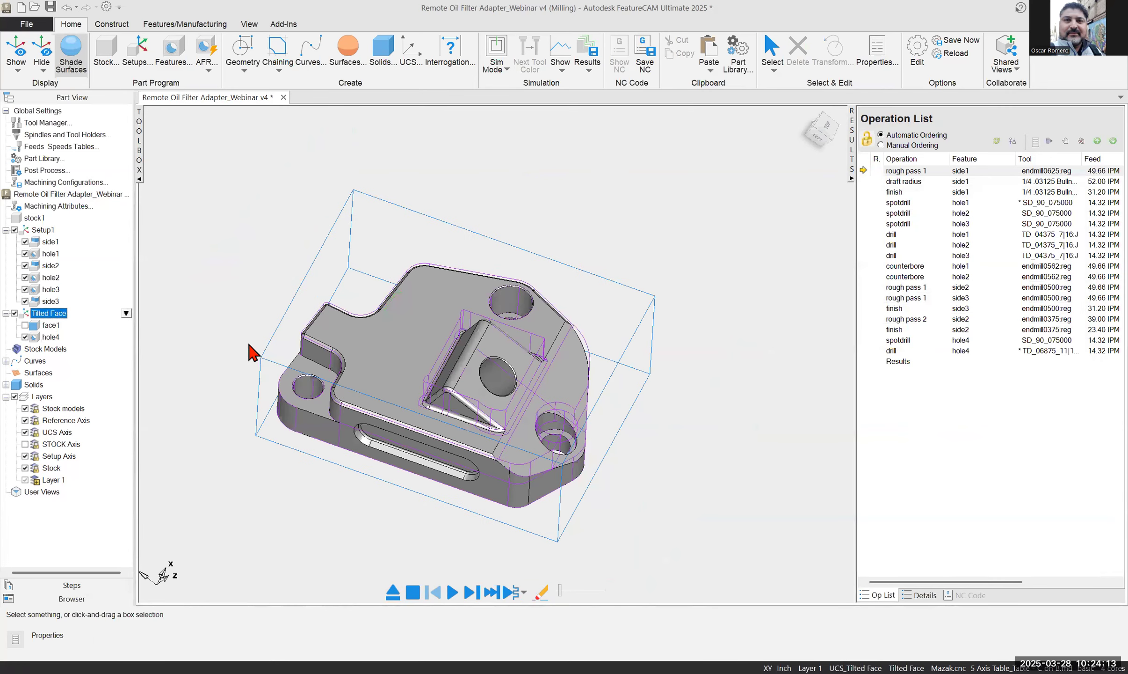
click(14, 230)
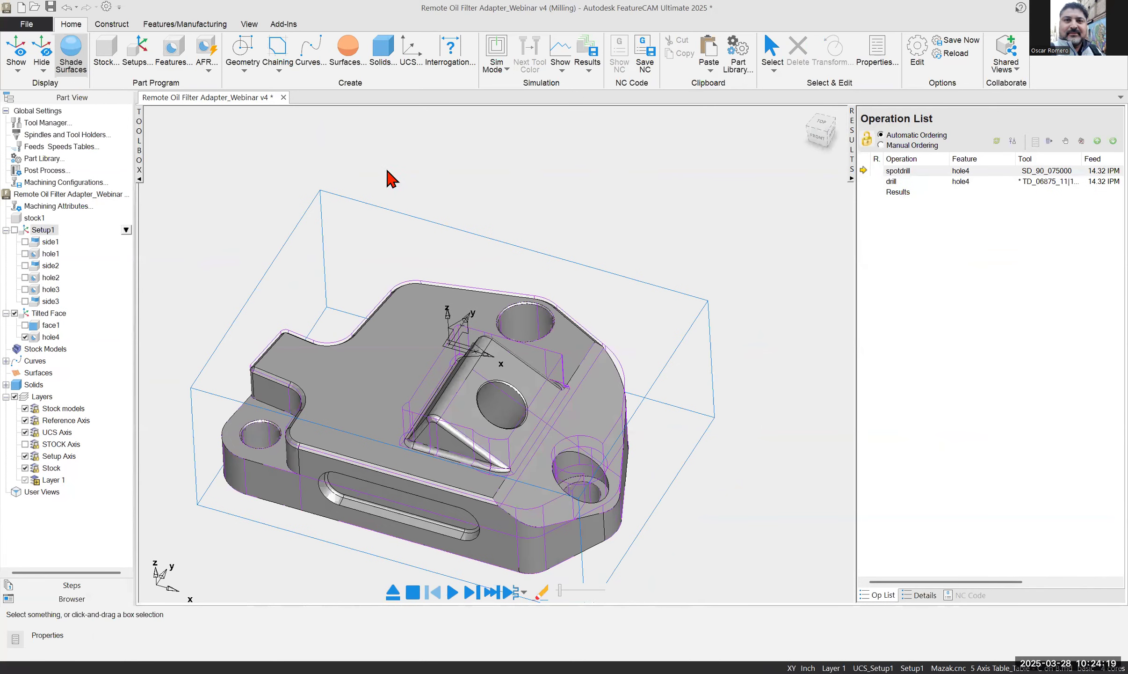
click(180, 66)
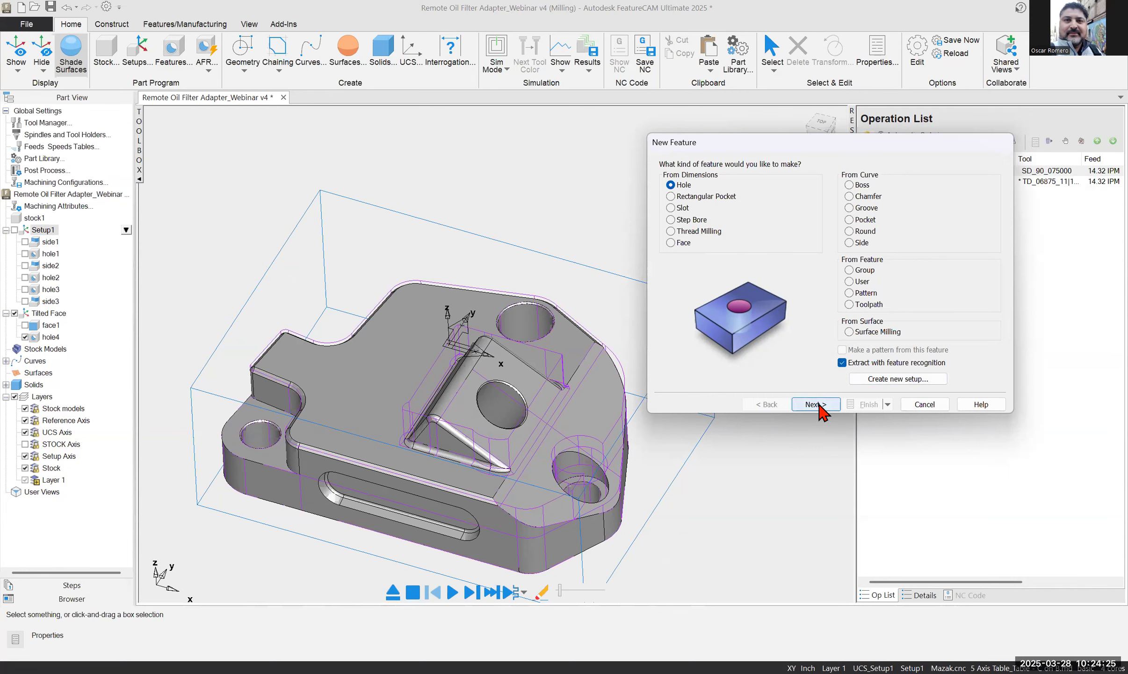
click(820, 405)
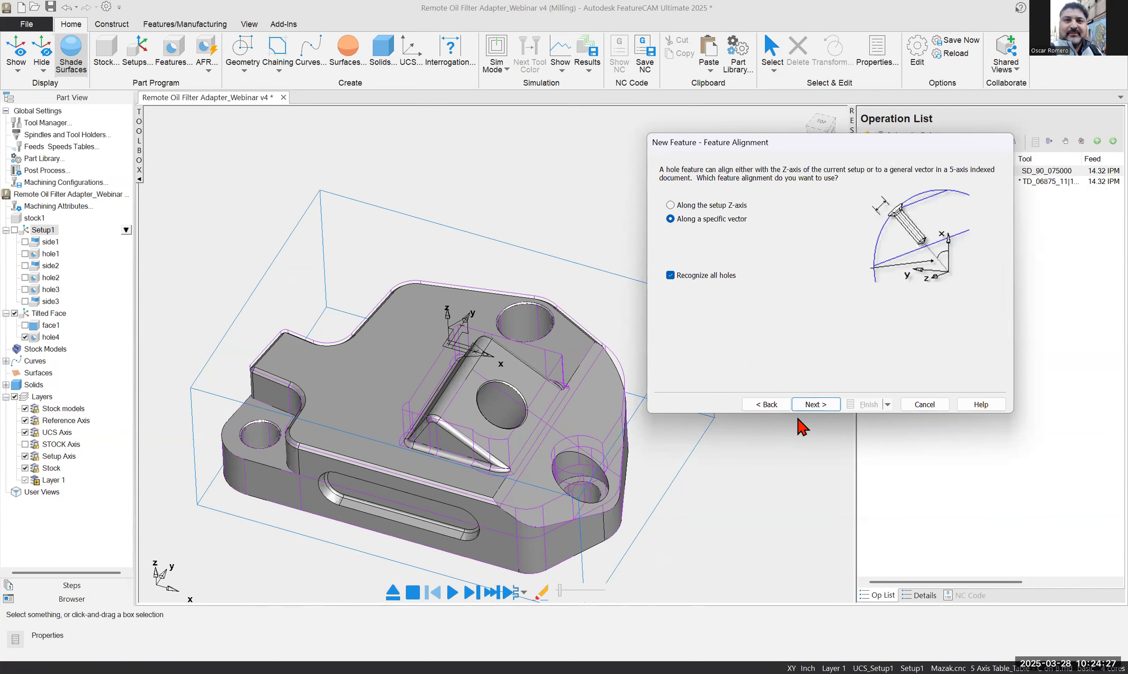
Preview the holes recognized along the setup Z-axis using the multiple-hole method, and go back to the alignment choice
click(671, 205)
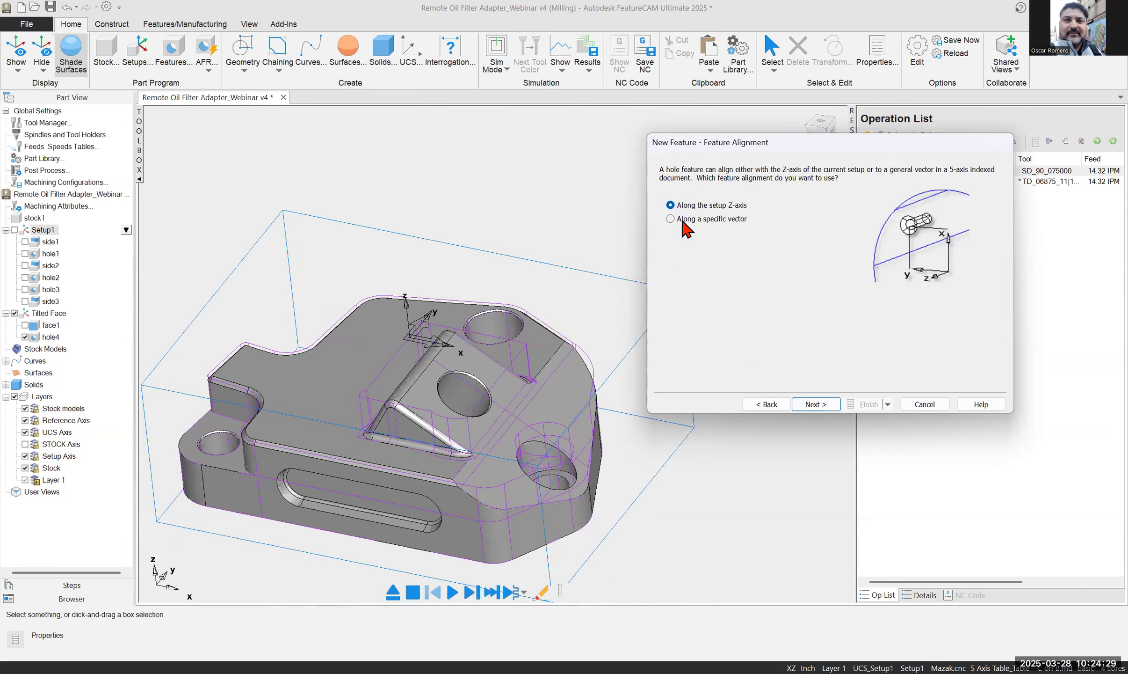
click(816, 406)
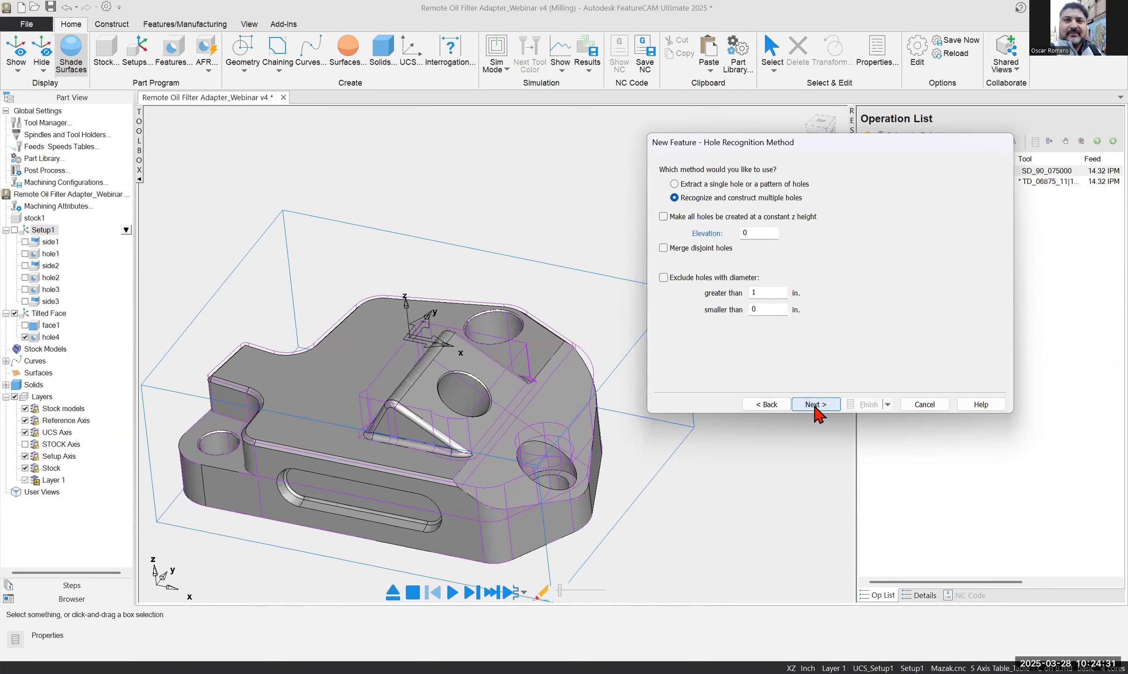
click(817, 405)
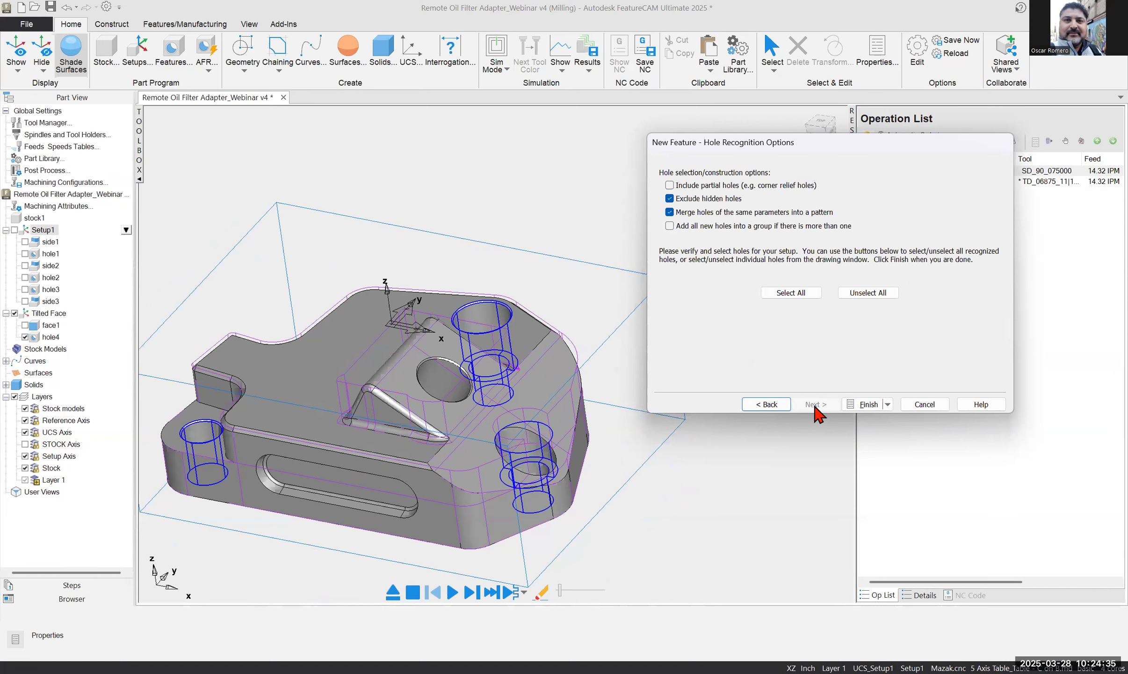
click(767, 404)
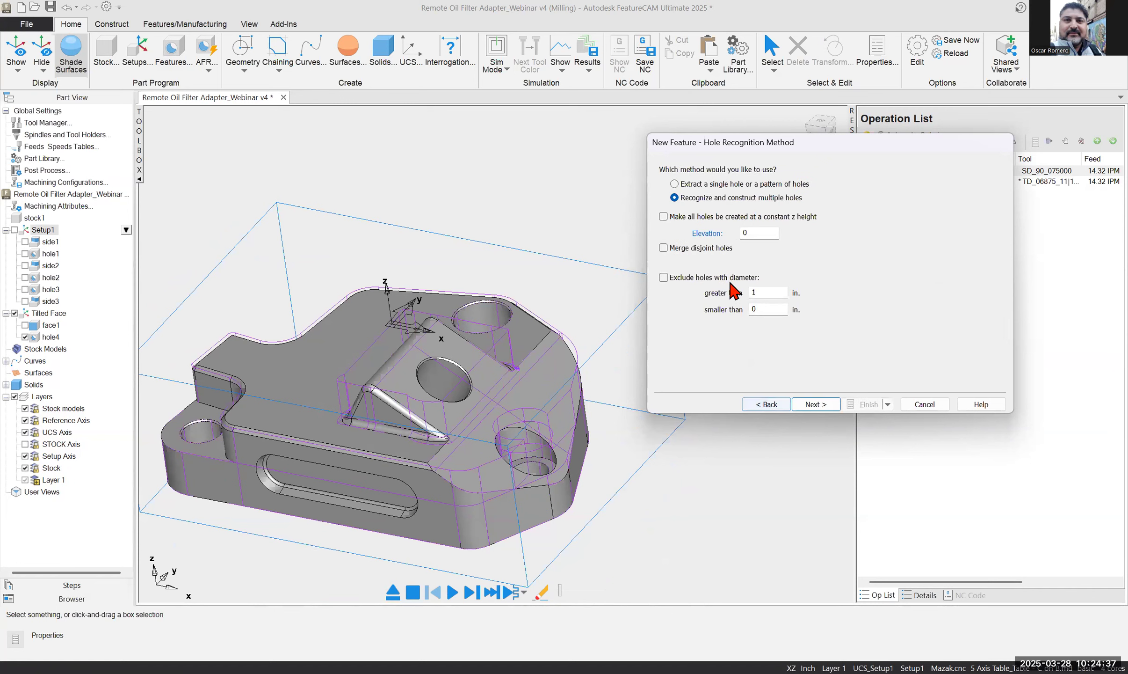
click(772, 403)
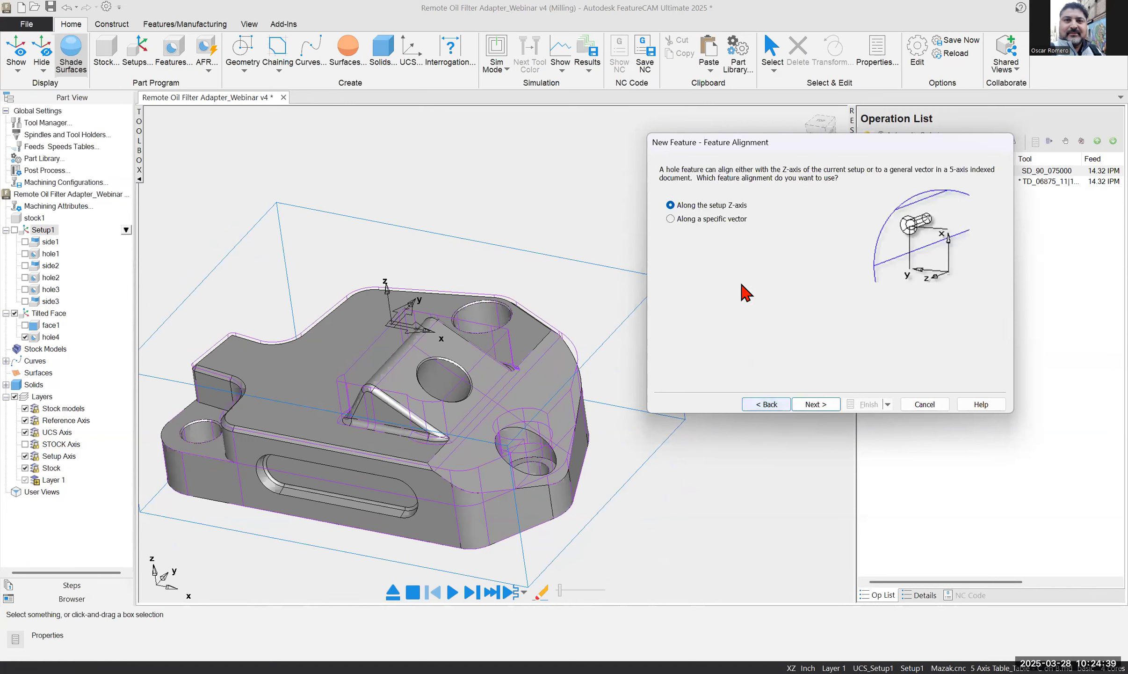
Recognize all holes along a specific vector, select the tilted-face hole and the notched side-wall hole, and create both features
click(688, 220)
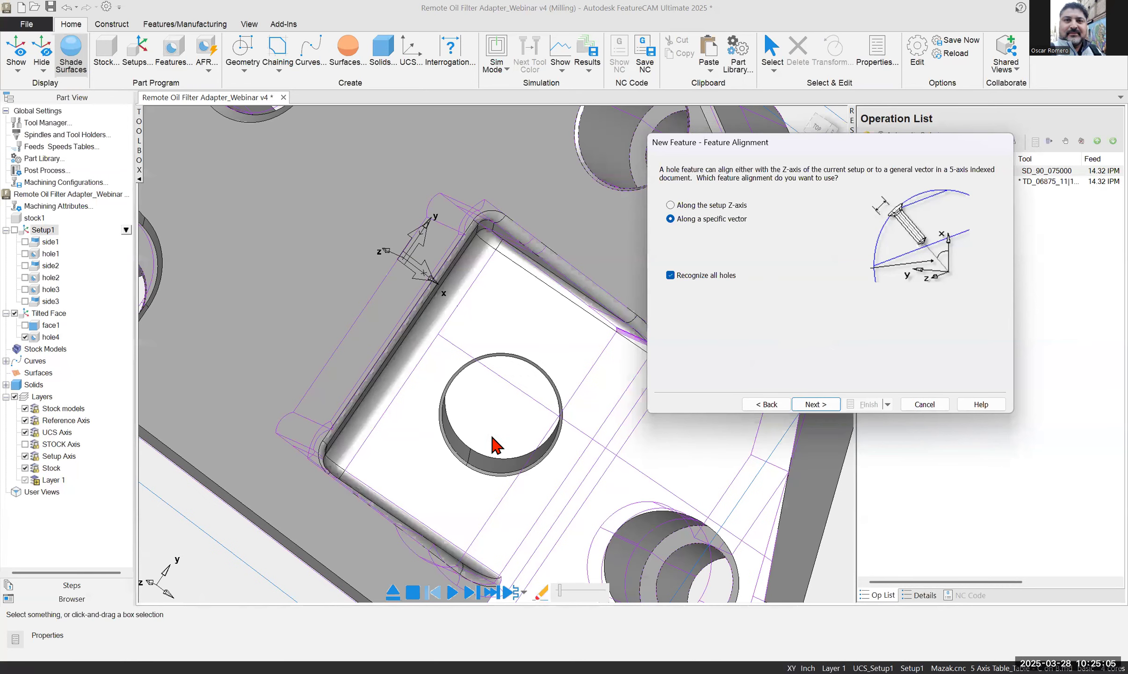
click(817, 404)
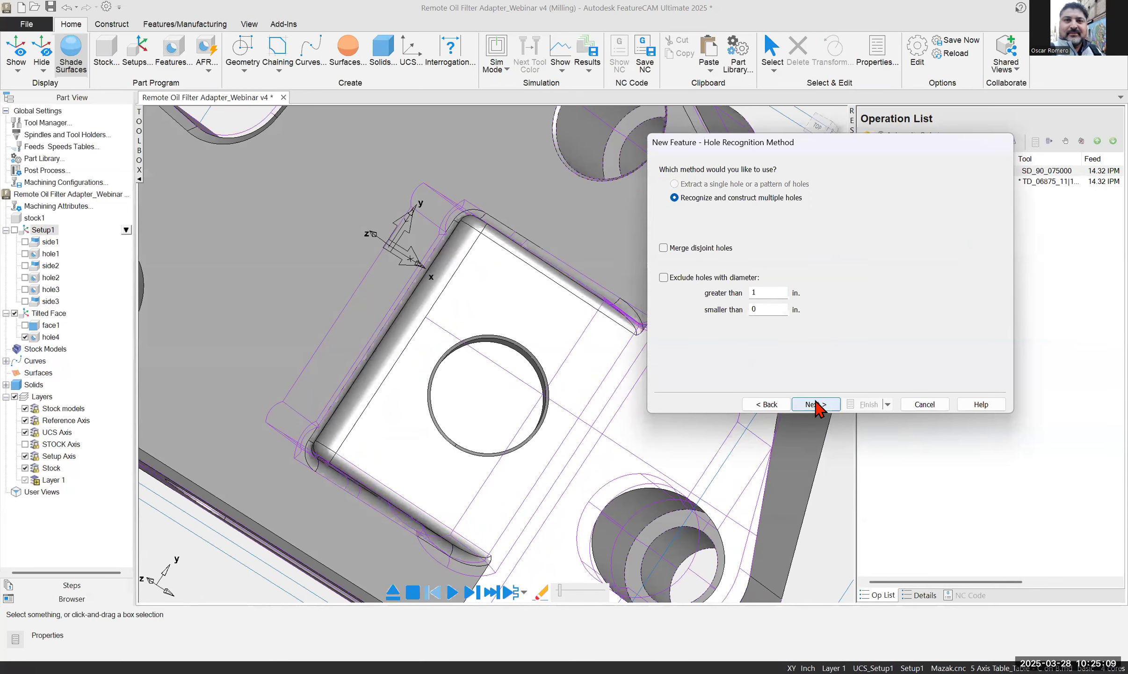
click(817, 404)
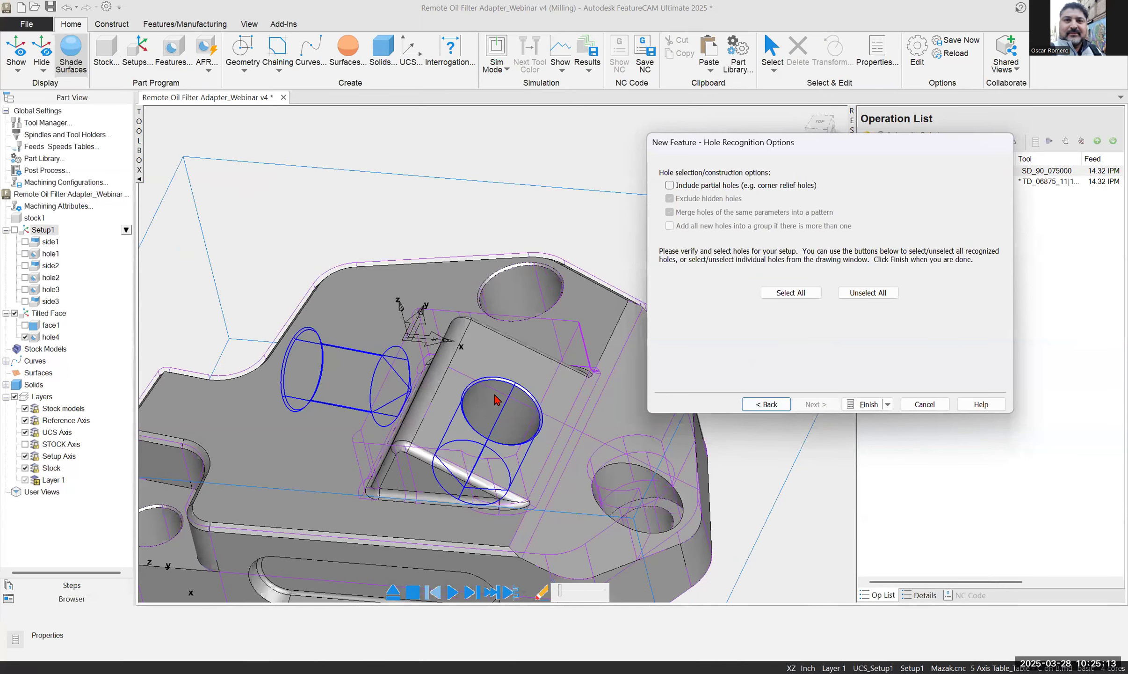
middle_drag(495, 395, 539, 357)
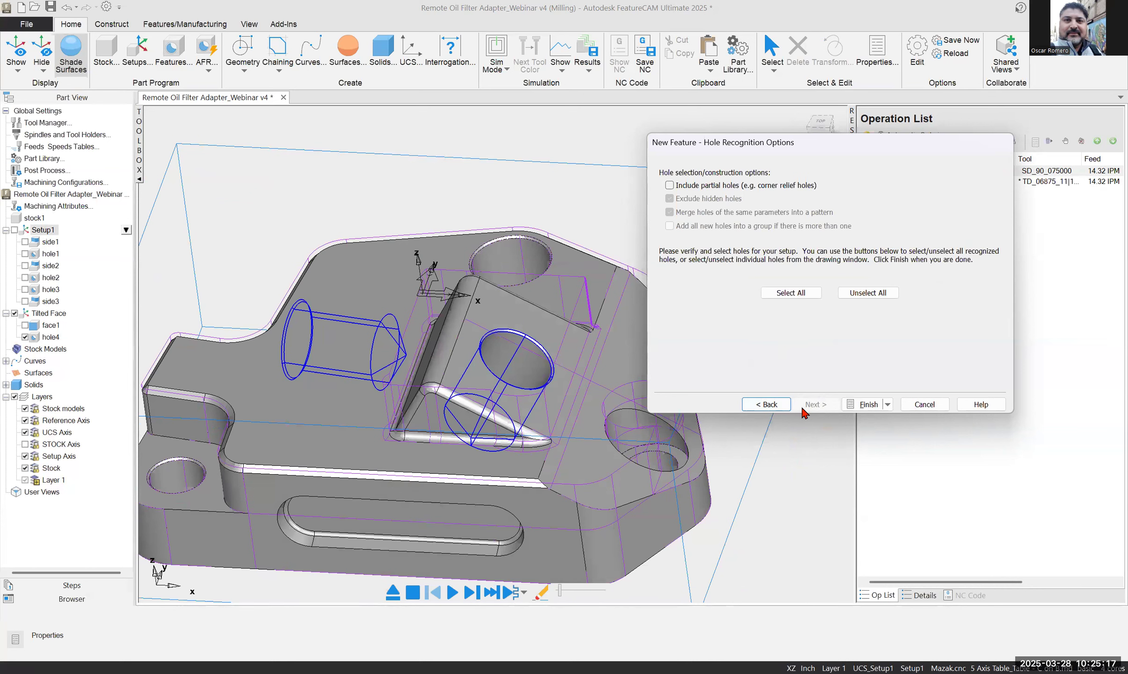
click(861, 406)
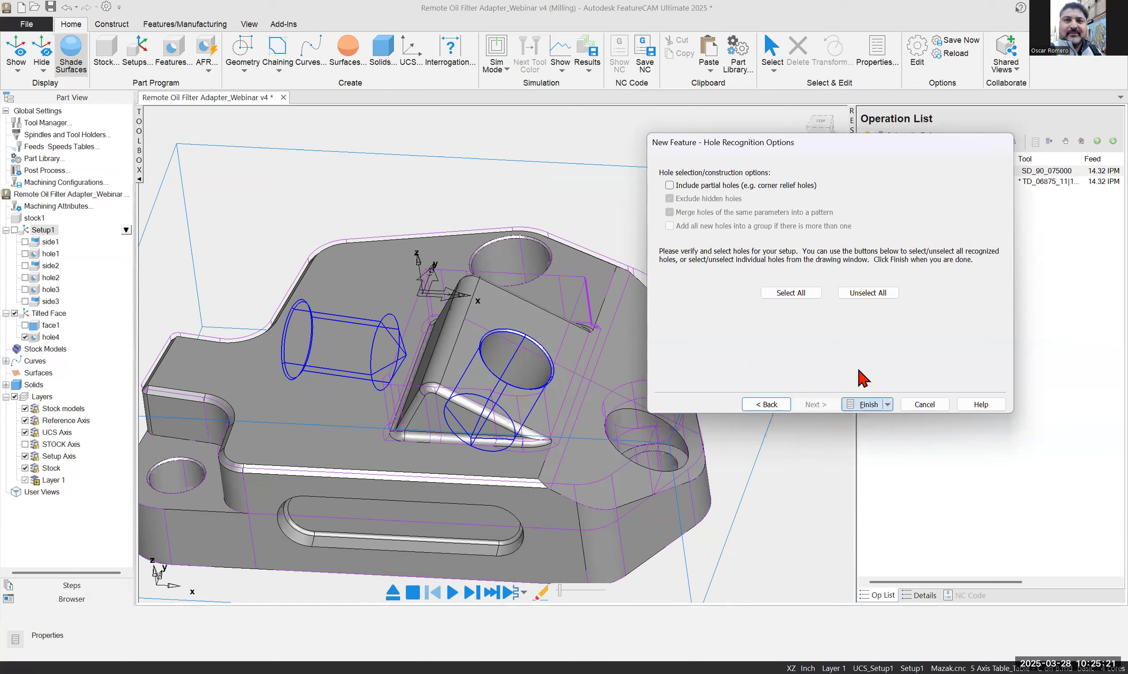
click(876, 310)
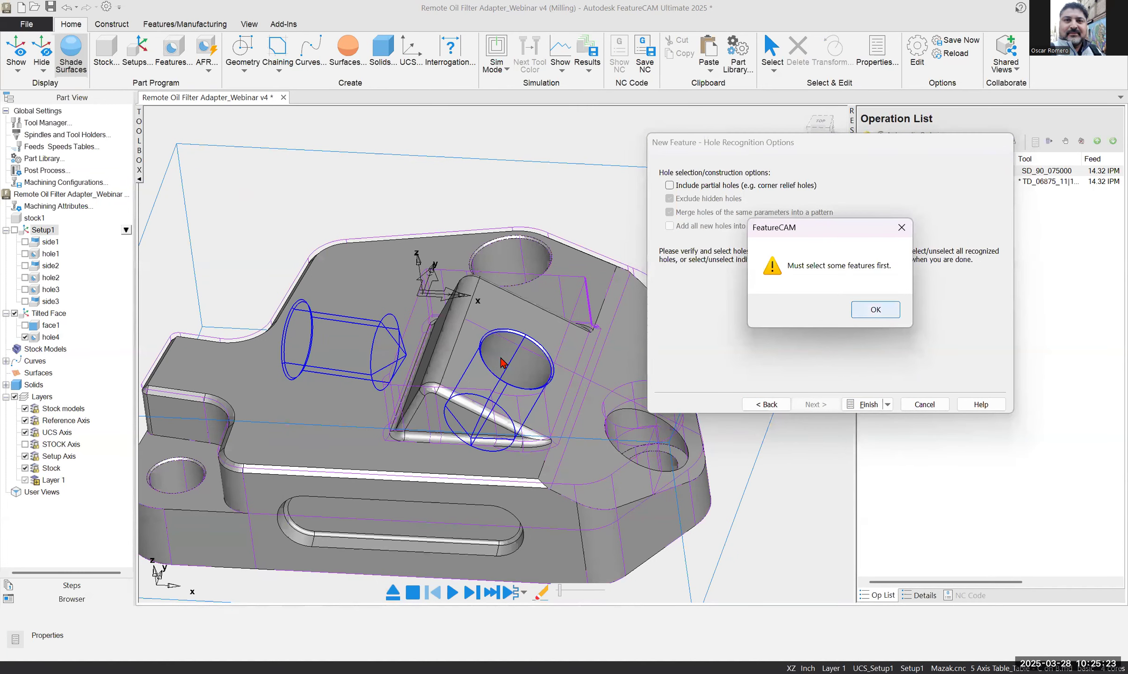
click(863, 405)
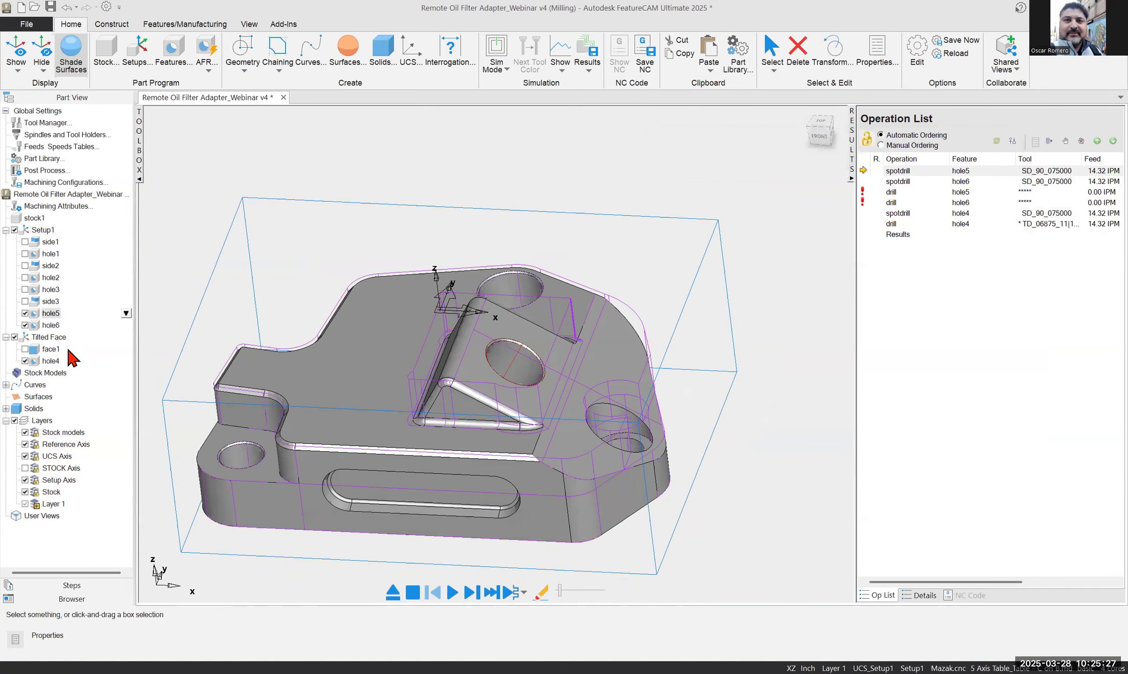
Examine in the model where the two newly created vector-aligned holes in Setup1 lie and how they are oriented
click(51, 325)
click(50, 317)
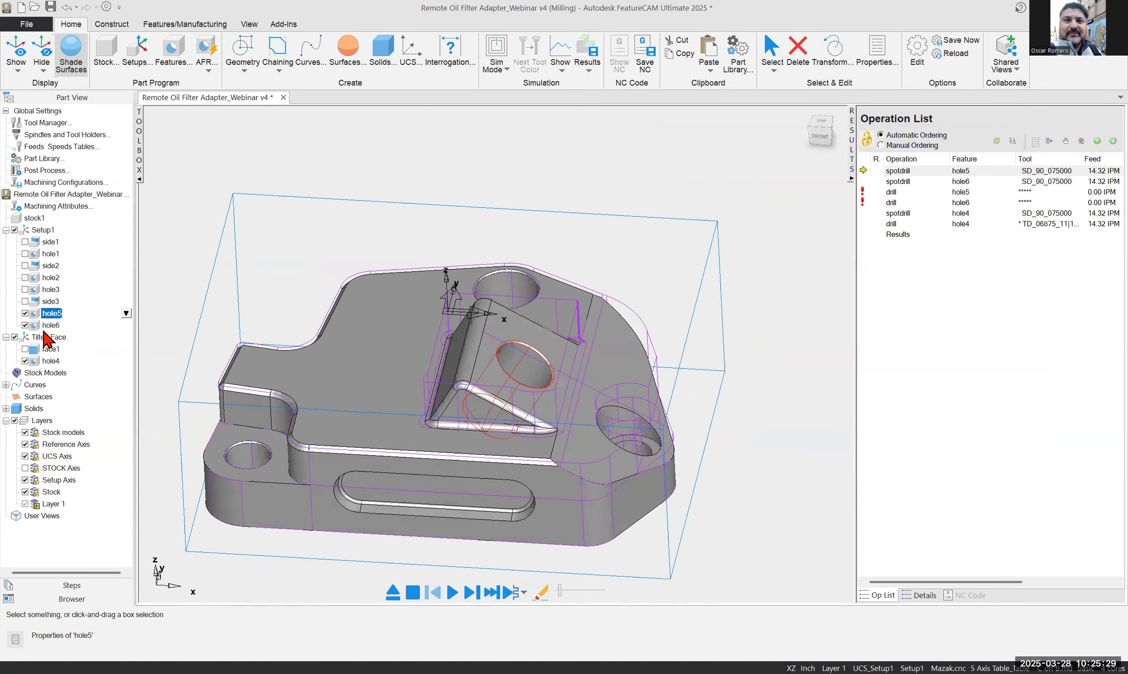
click(57, 325)
middle_drag(166, 259, 140, 239)
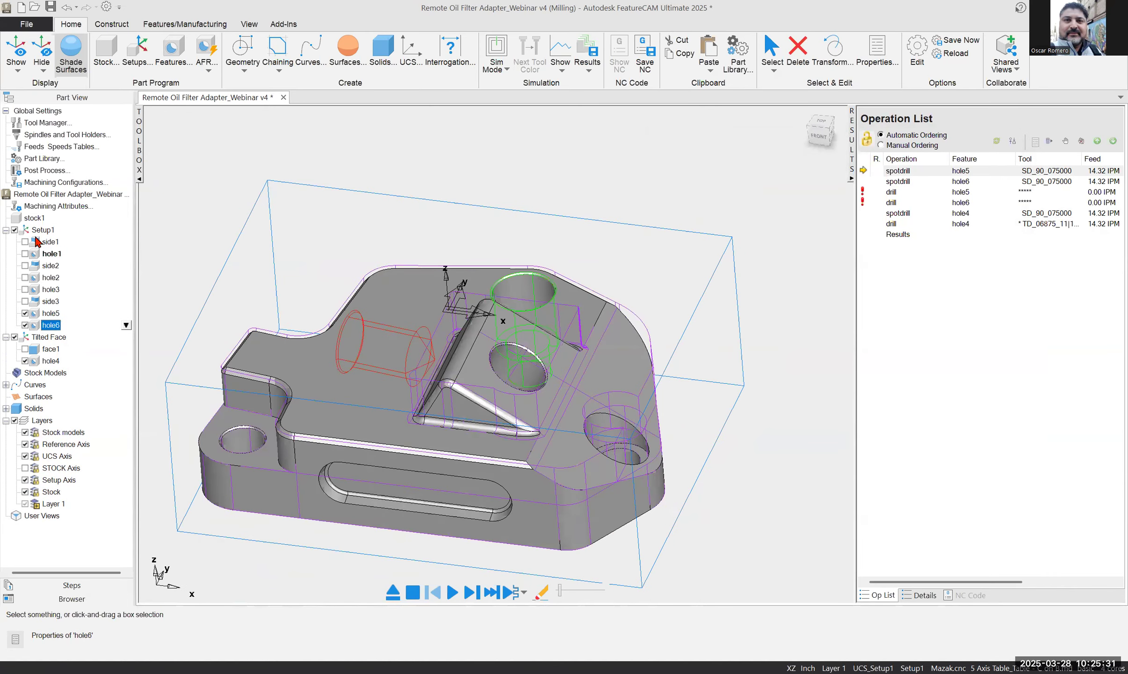
click(593, 180)
middle_drag(461, 273, 414, 291)
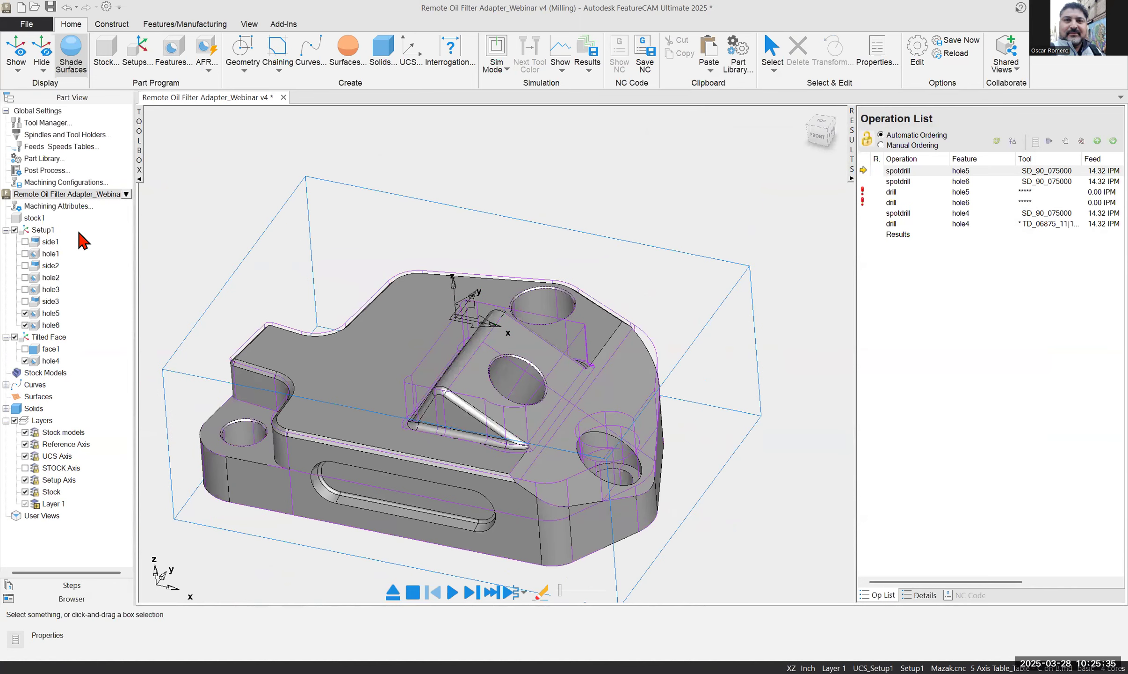
middle_drag(534, 408, 685, 225)
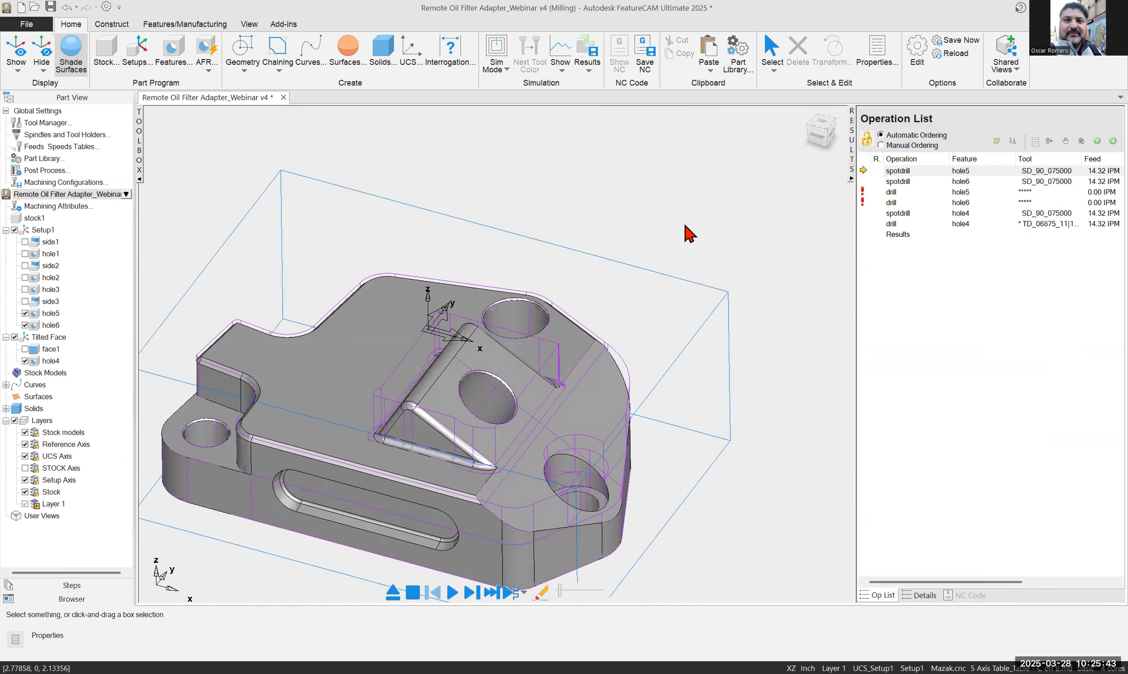
click(50, 316)
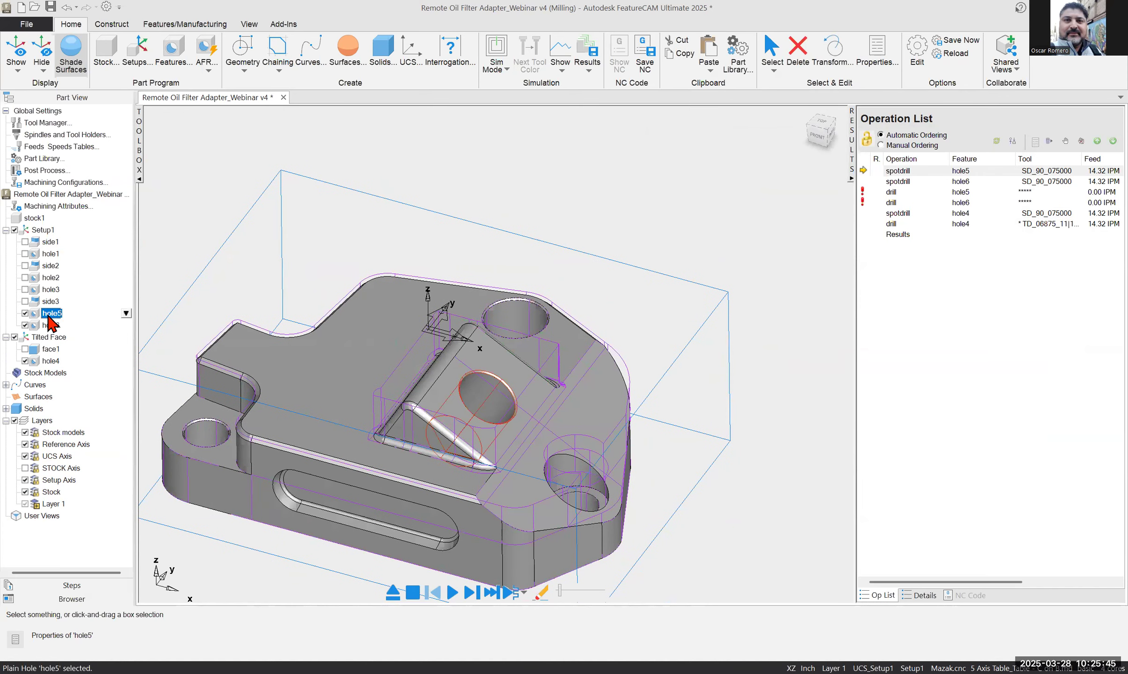
click(46, 327)
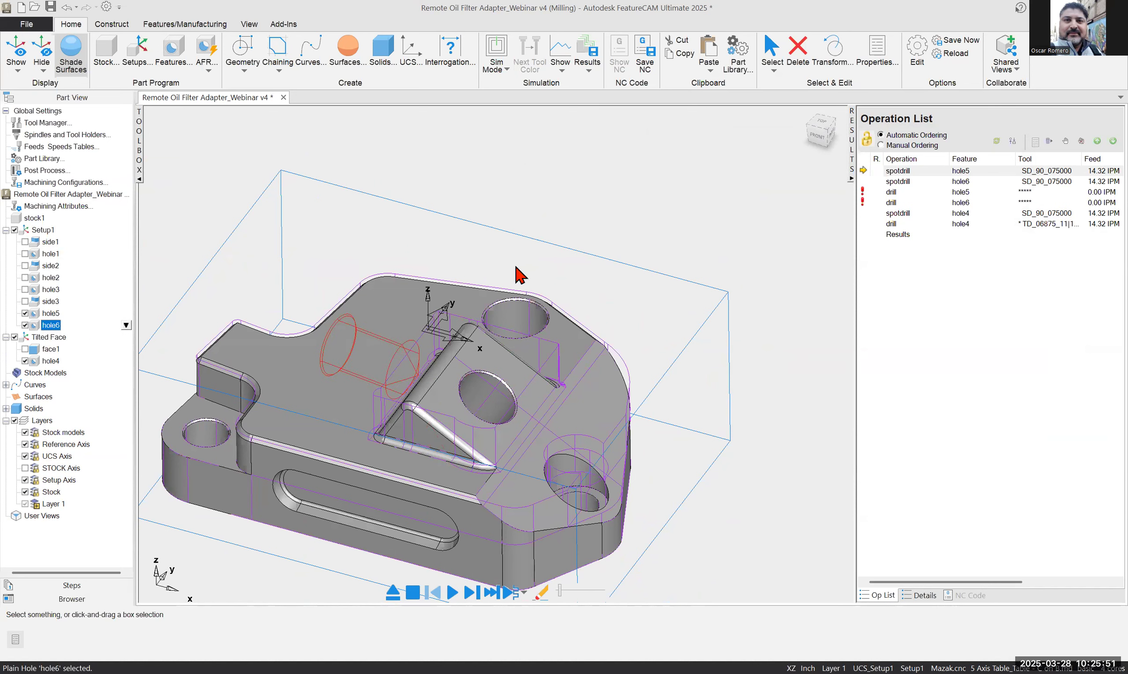
click(626, 207)
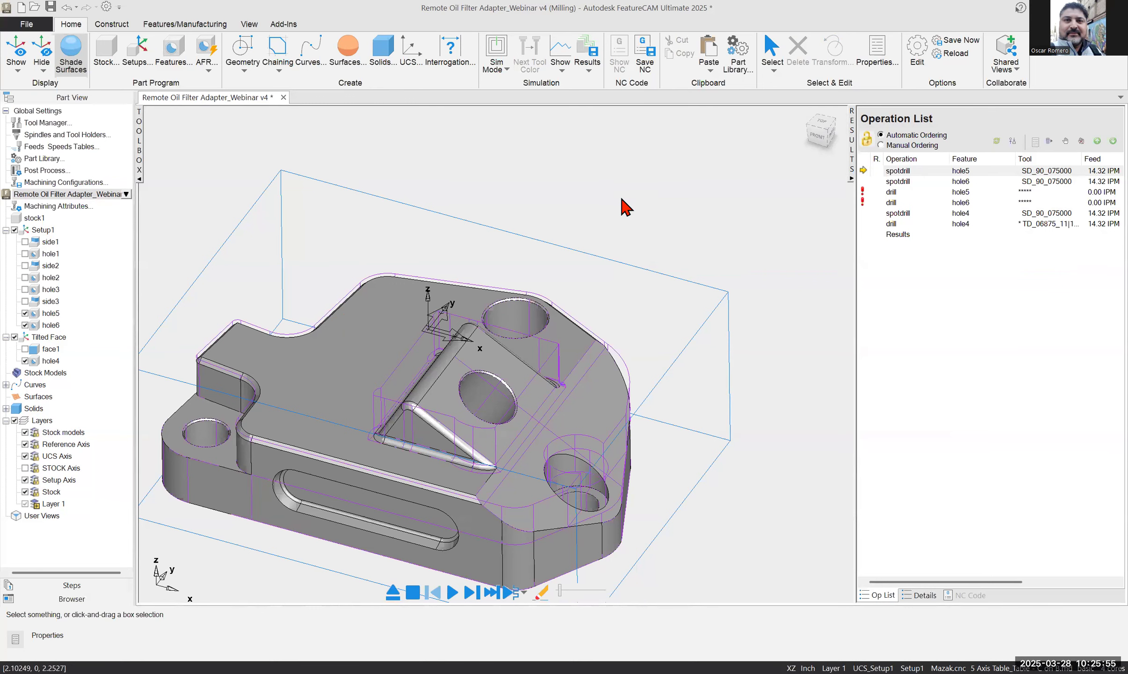
Inspect the side face containing the slot and start a new milling setup named "Slot Face" for it
middle_drag(622, 198, 546, 421)
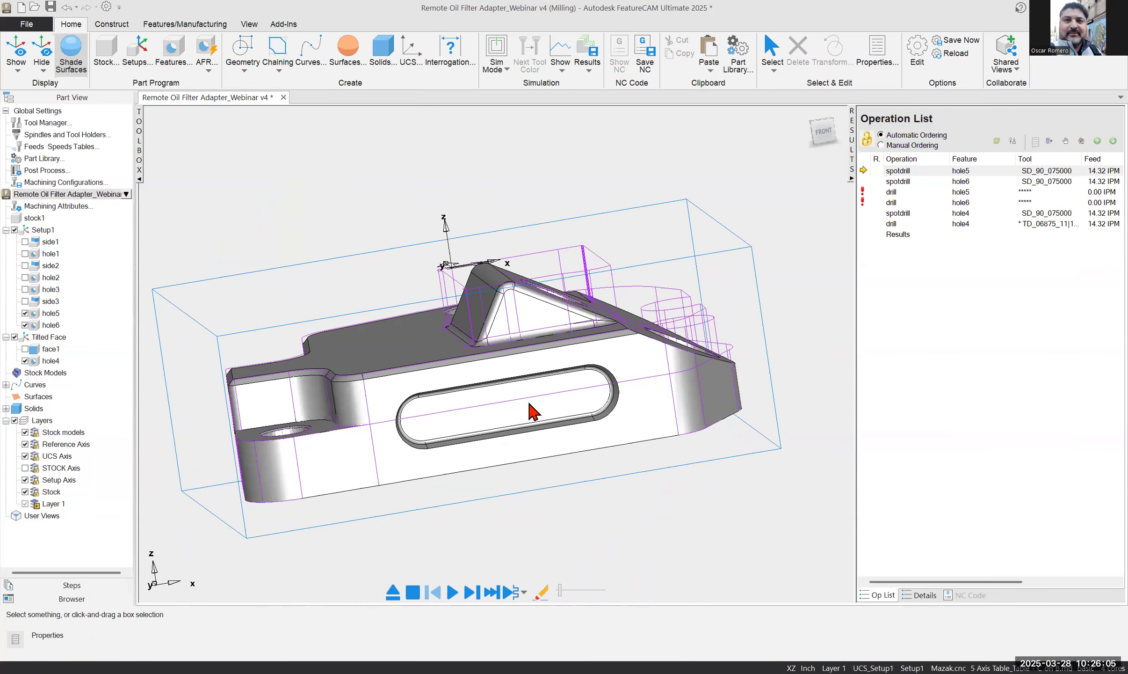
middle_drag(550, 423, 401, 296)
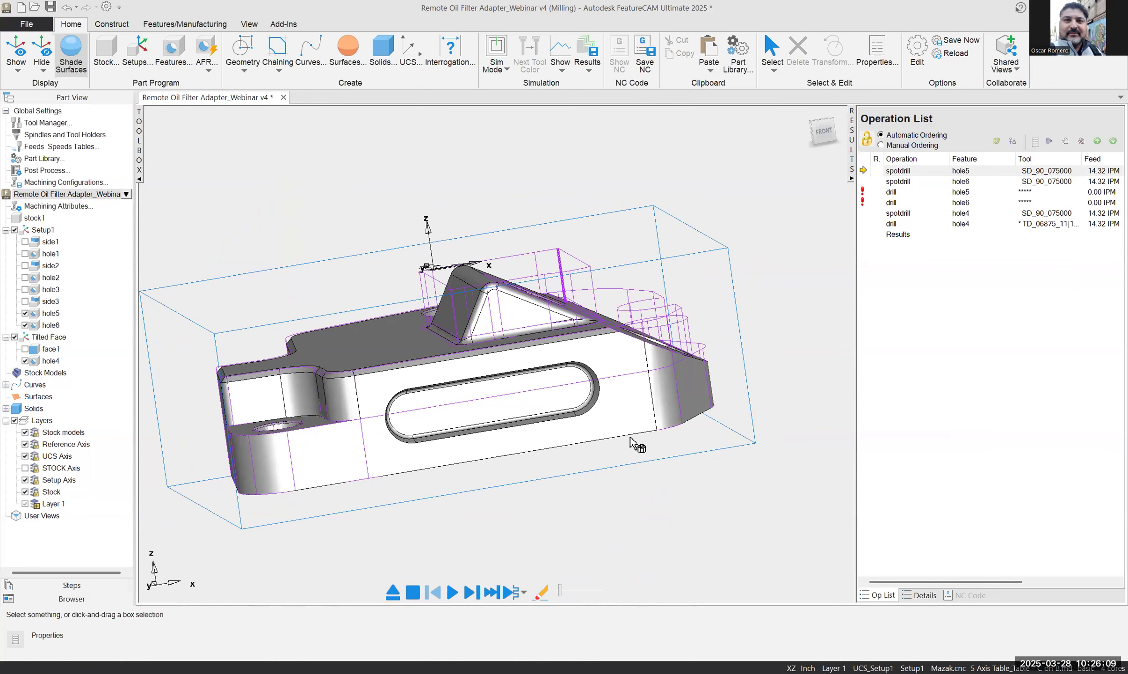
click(617, 417)
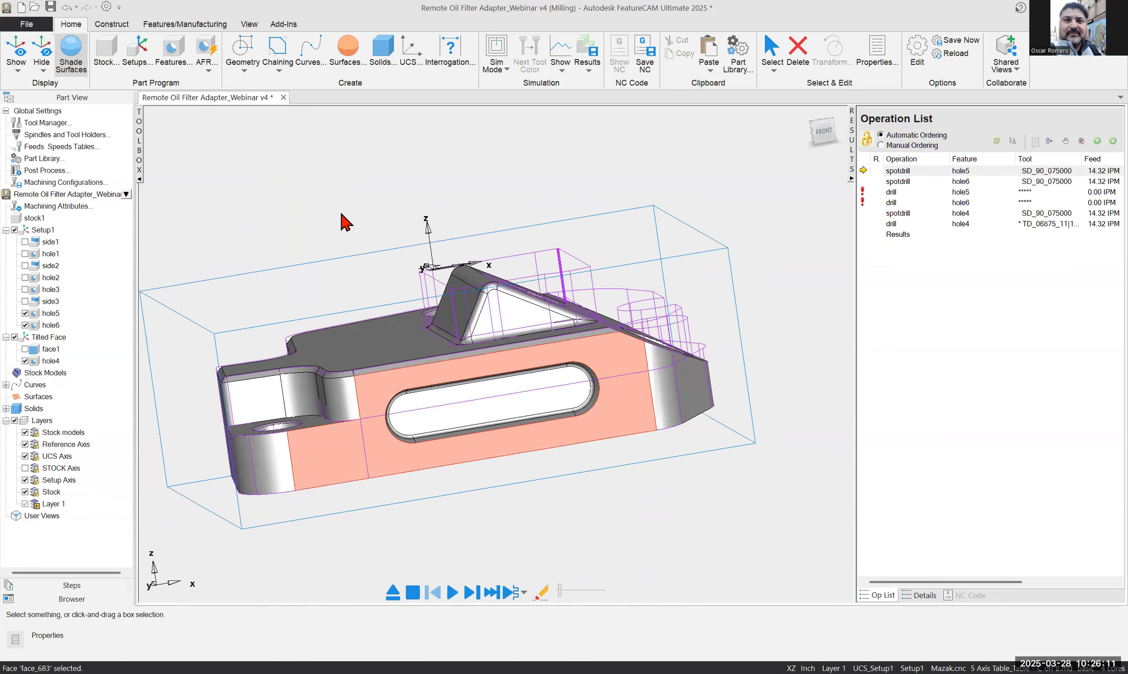
click(260, 262)
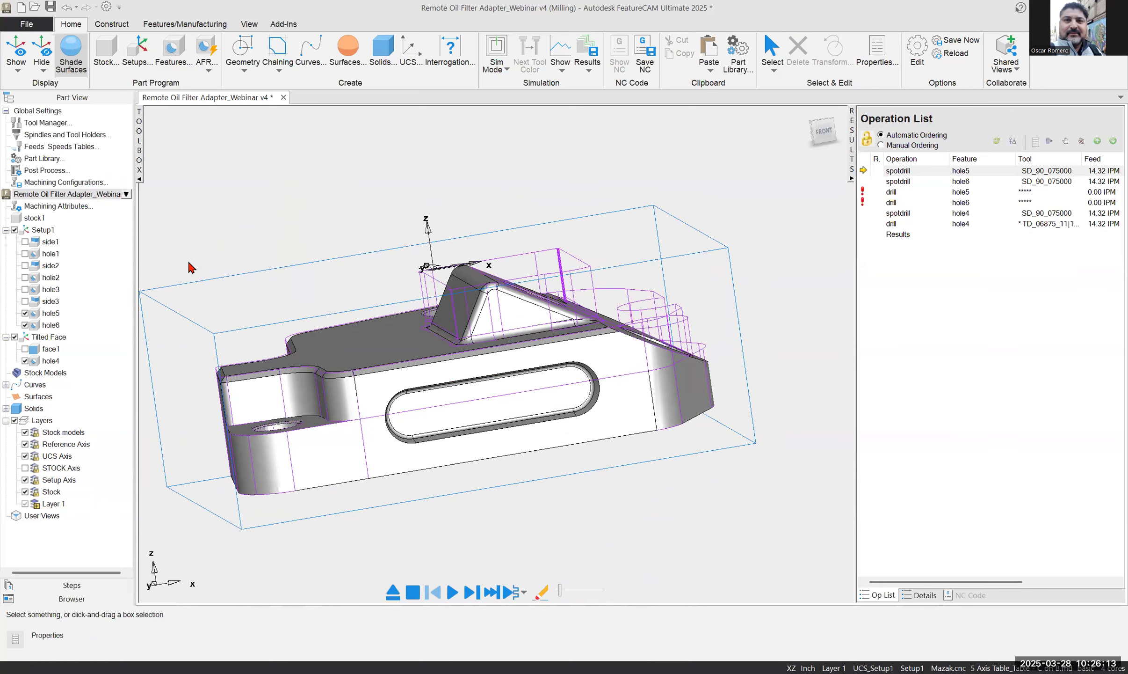
click(143, 65)
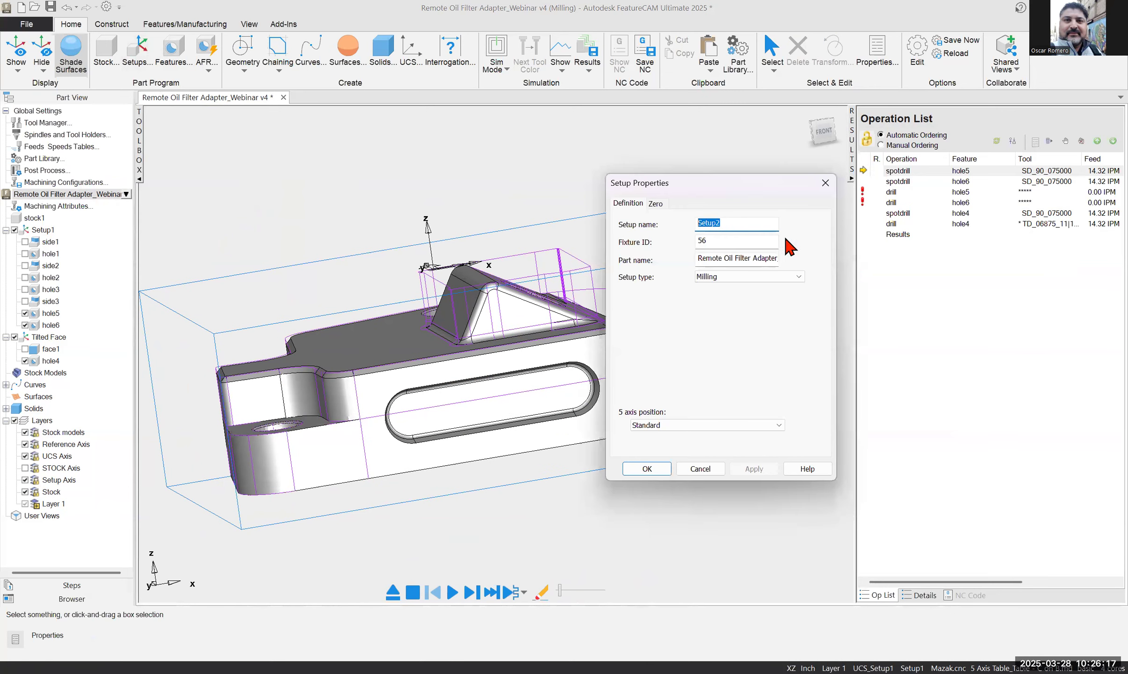
text(Slot Face)
Align the new setup's zero to part geometry, set its Z direction square to the slot's side face, pick its X direction and create the setup
click(656, 203)
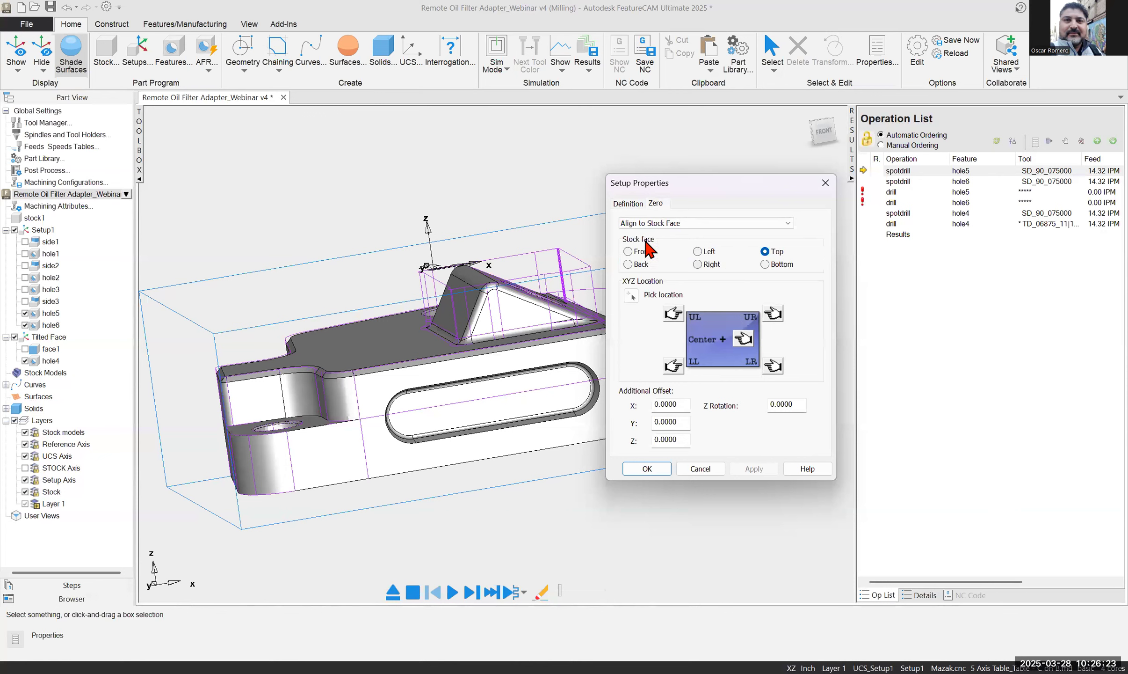
click(678, 223)
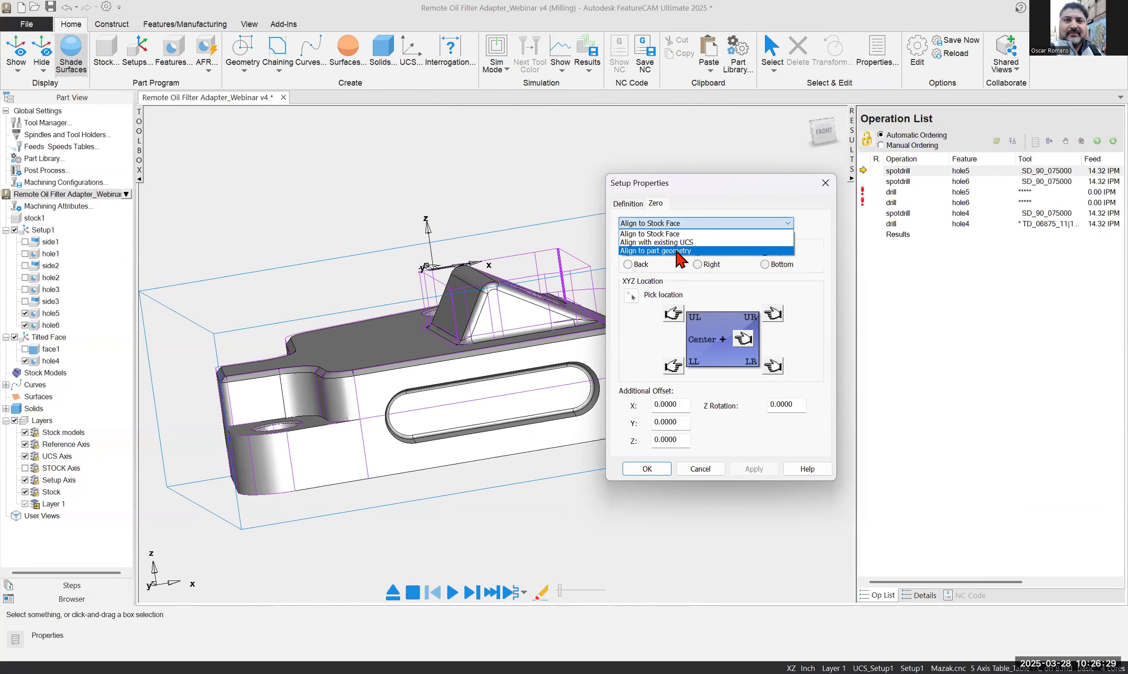
click(677, 252)
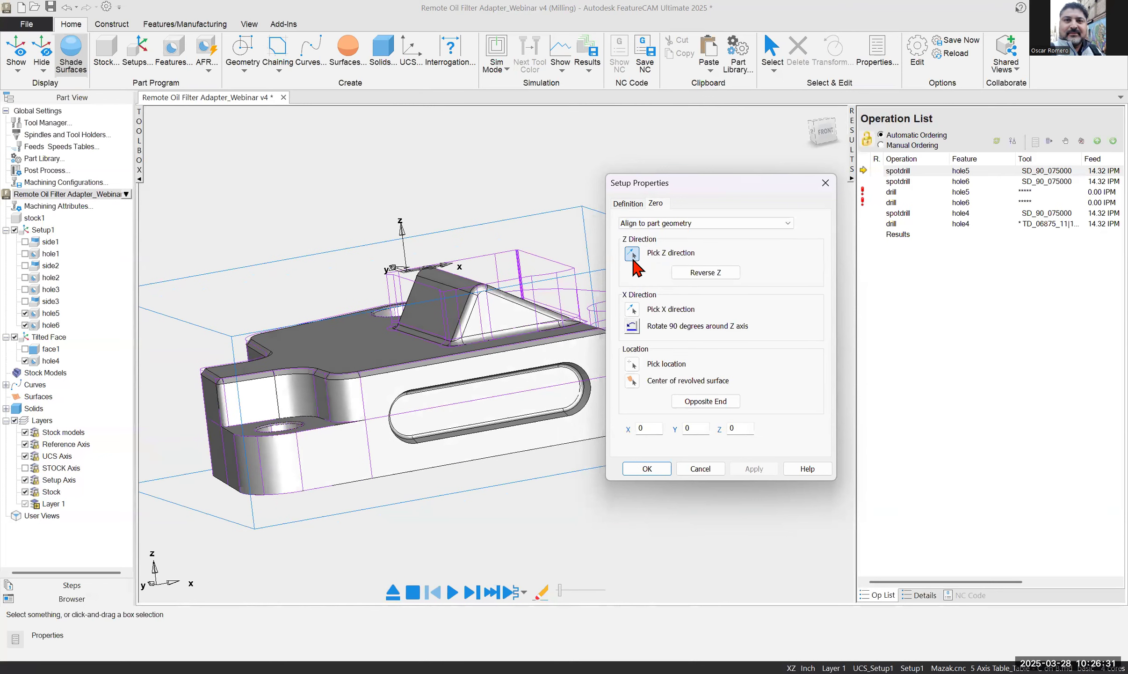
click(611, 410)
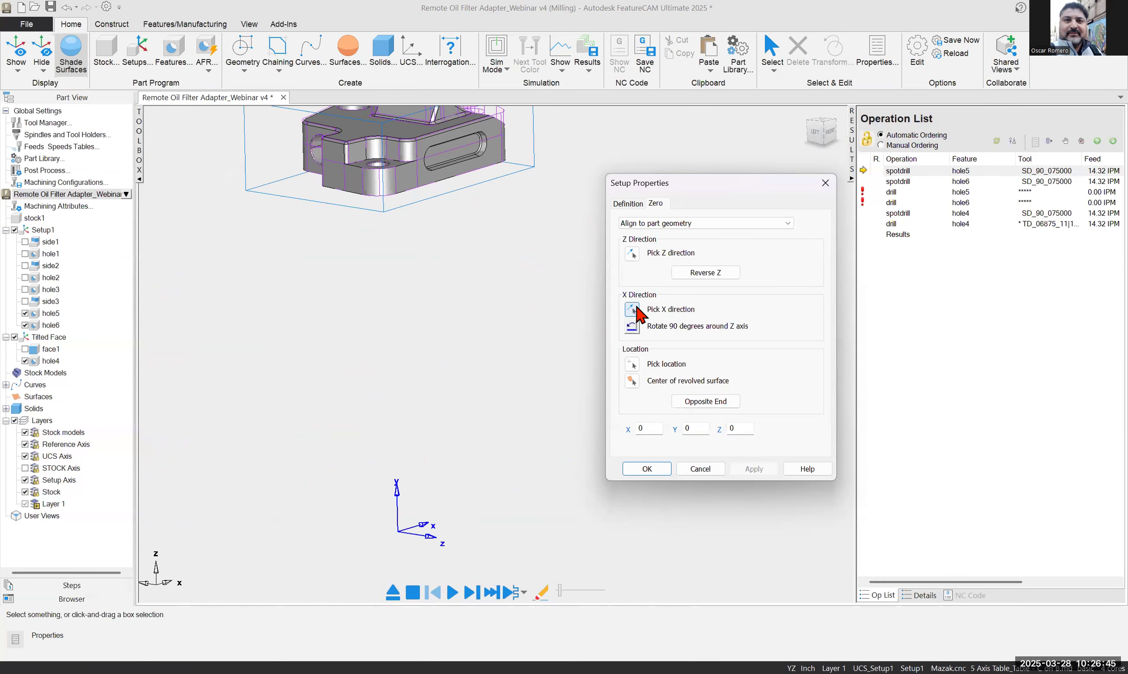
click(633, 309)
click(635, 314)
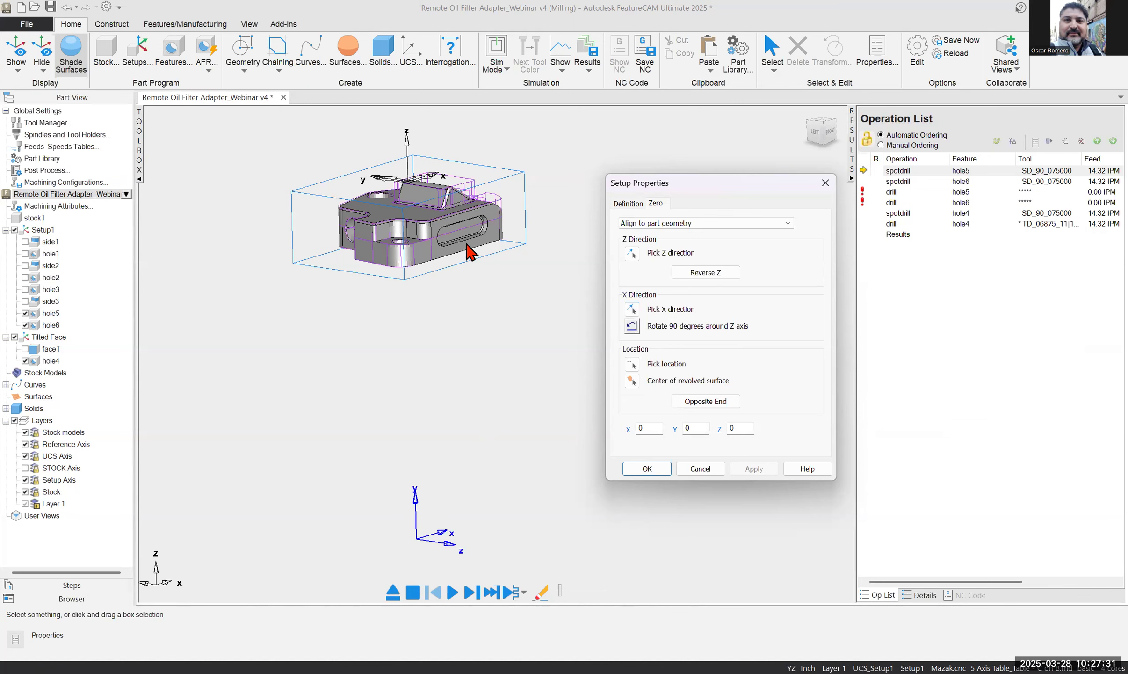
scroll(467, 243, up, 3)
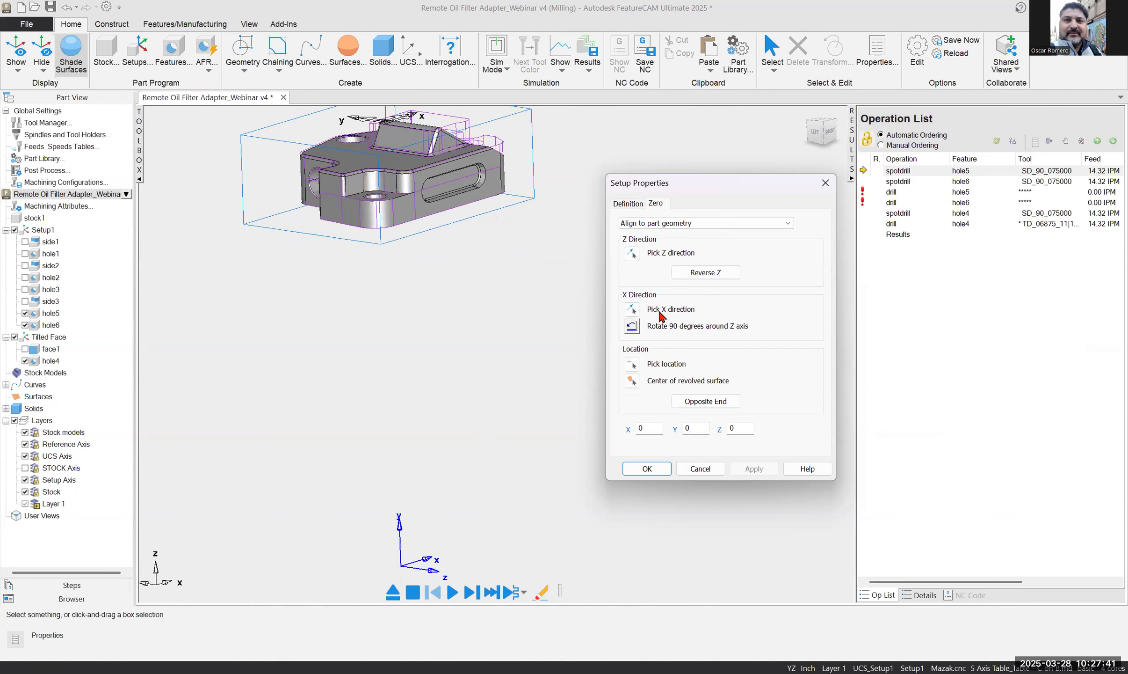
scroll(660, 312, down, 1)
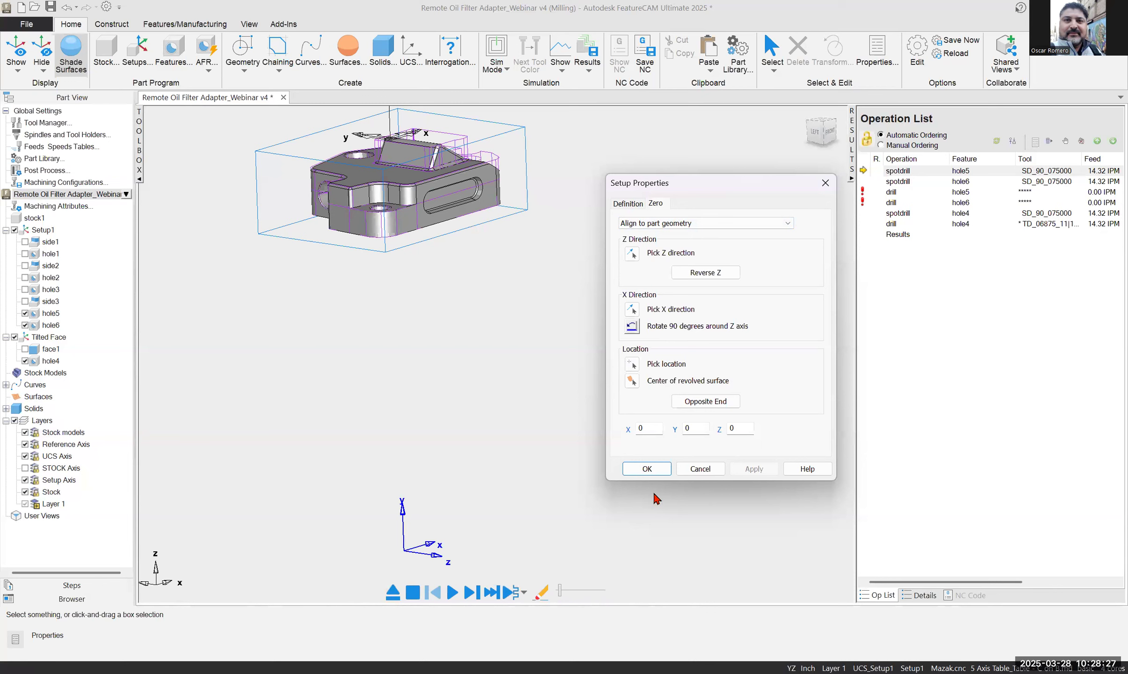
click(662, 470)
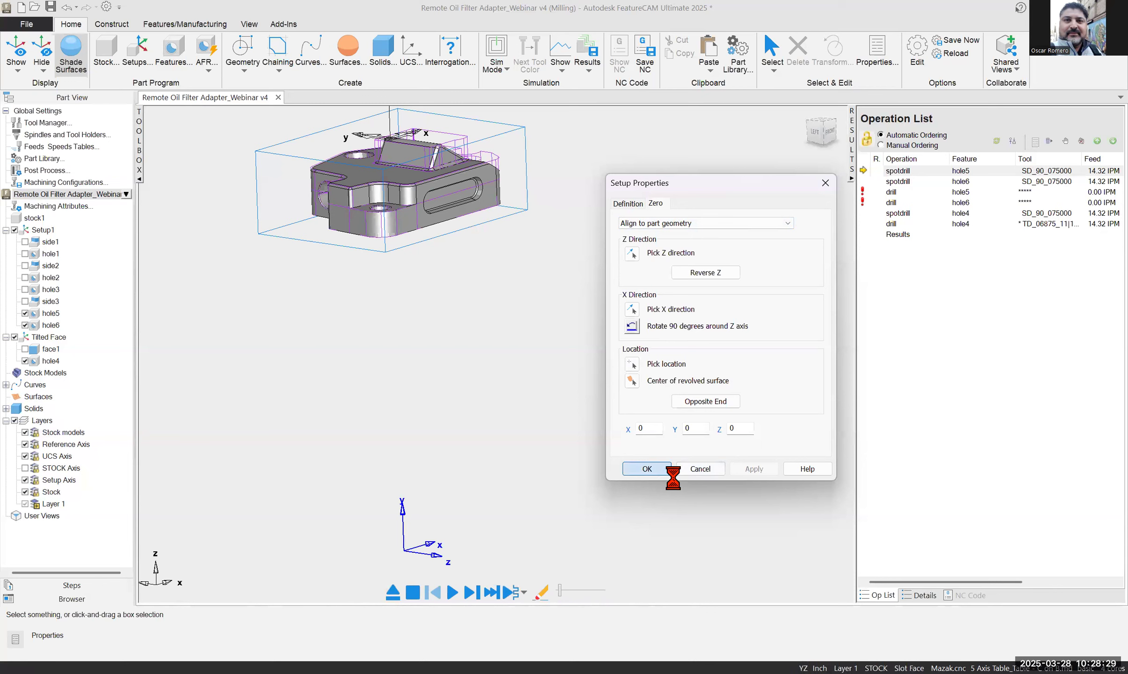
Exclude Setup1 and Tilted Face from the program and make Slot Face the active setup
click(14, 230)
click(15, 337)
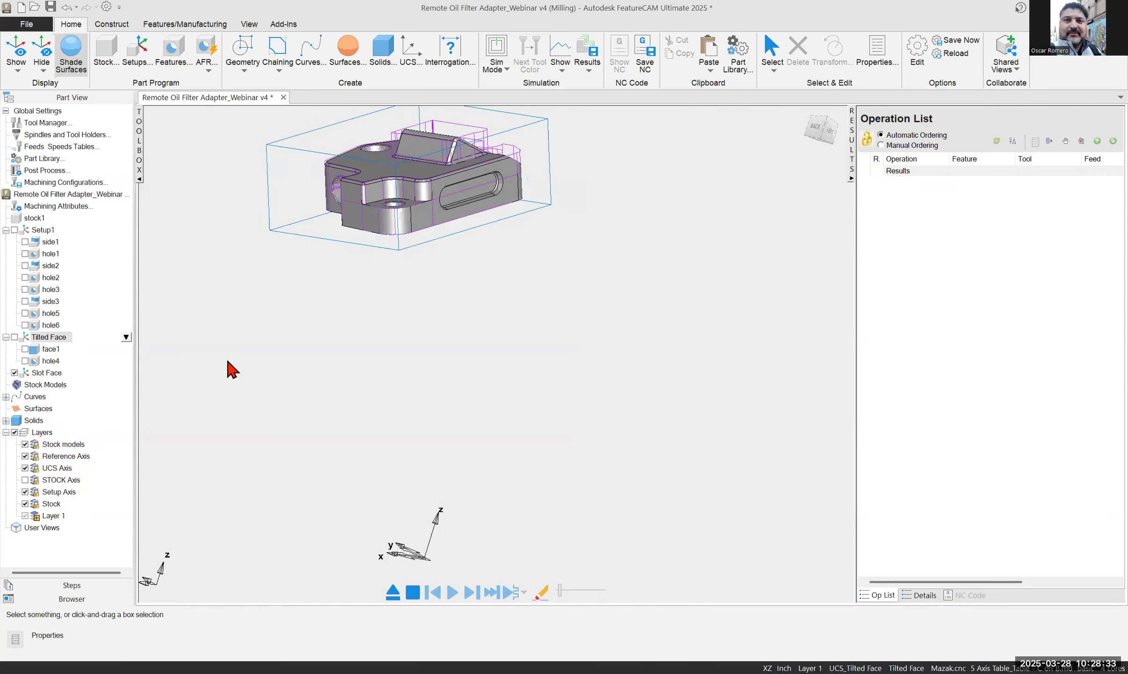
click(47, 373)
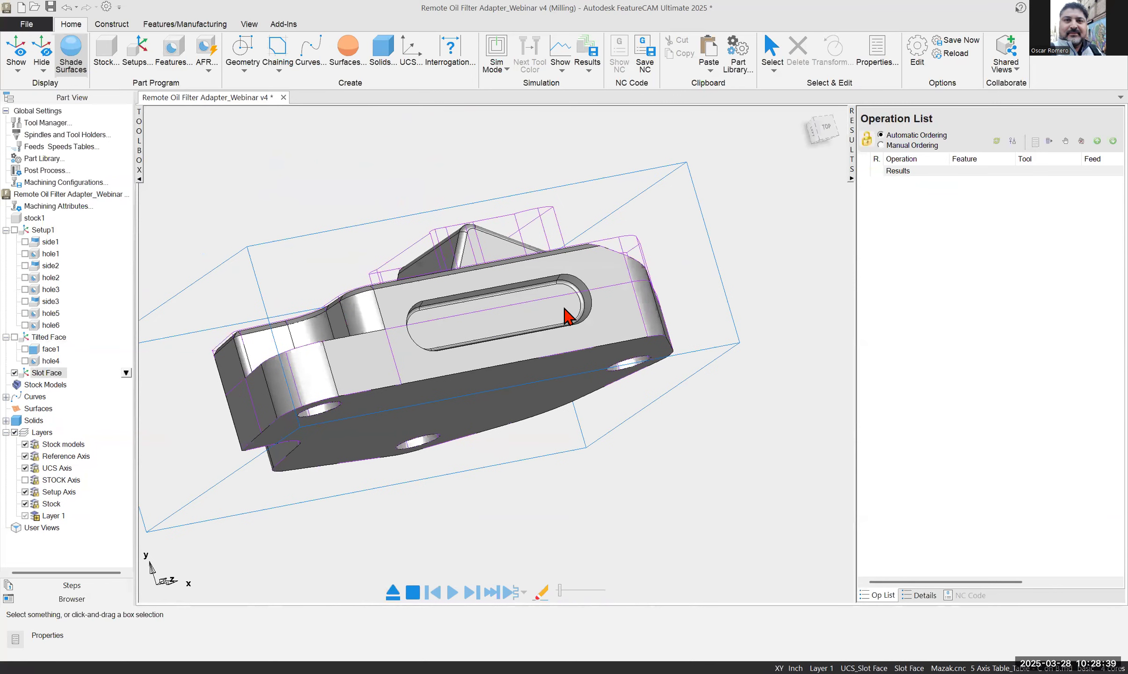
Select the slot's floor face and start a new Surface Milling feature from it in the Slot Face setup
click(530, 309)
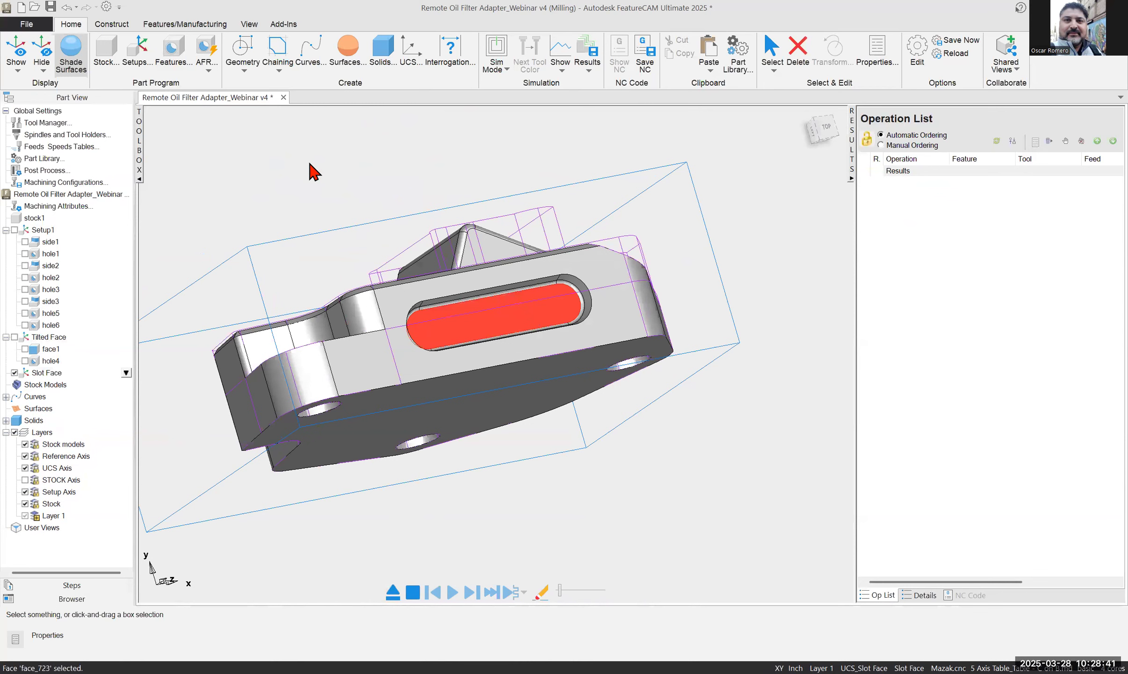
click(180, 63)
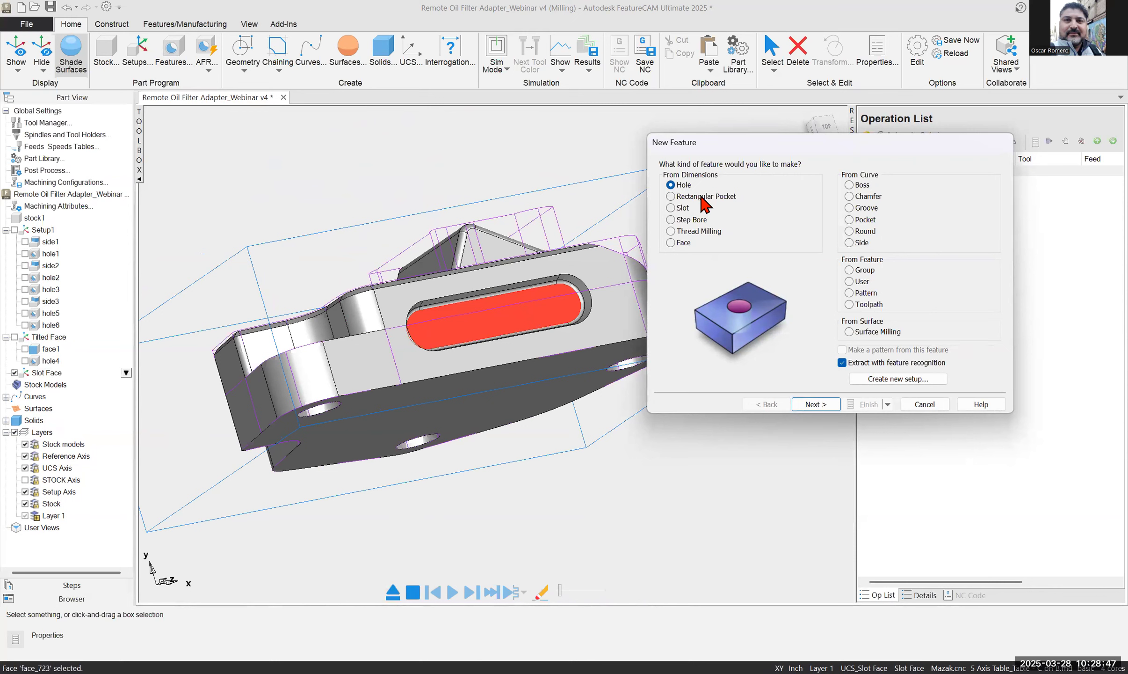
click(682, 209)
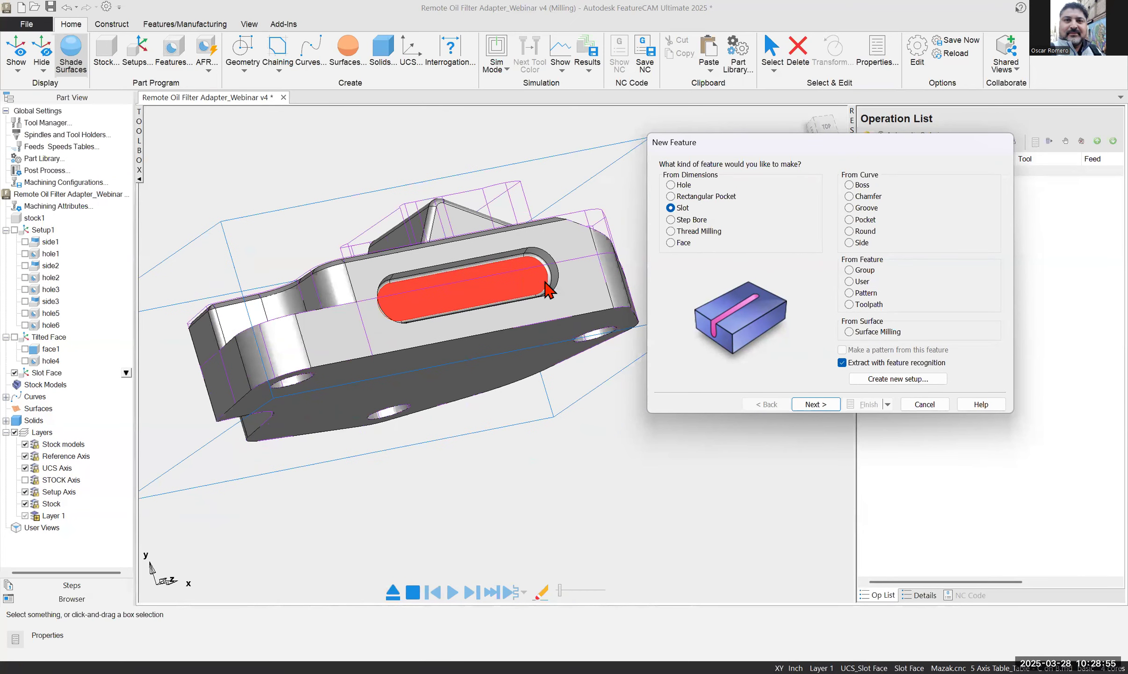
scroll(557, 293, up, 2)
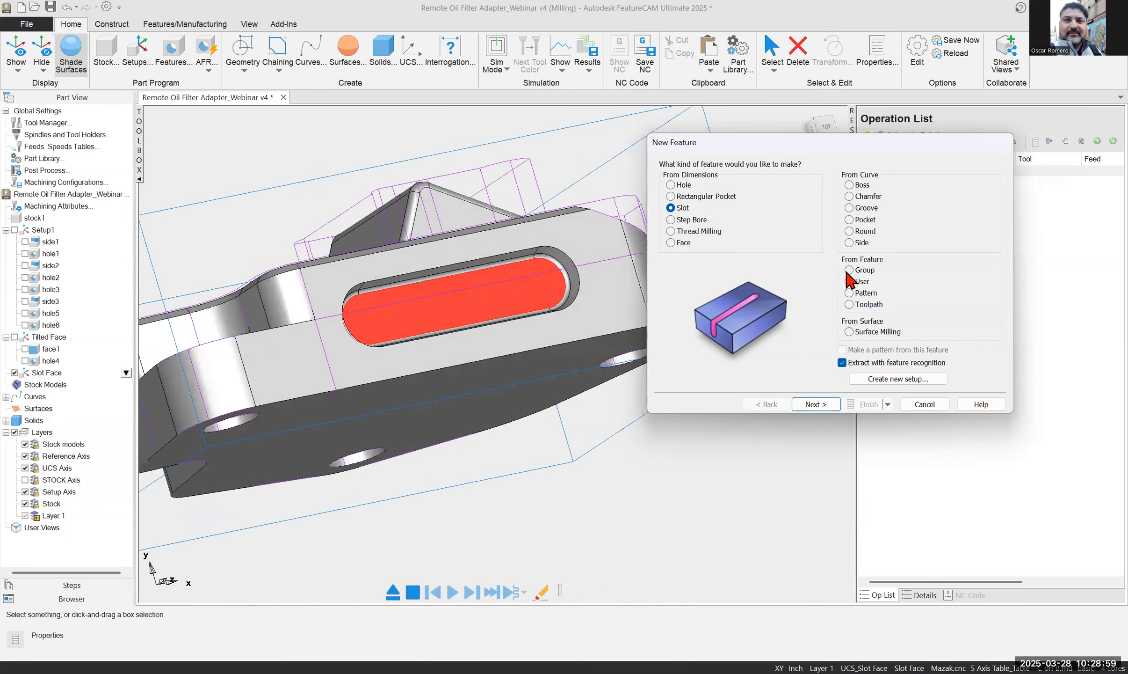
click(857, 333)
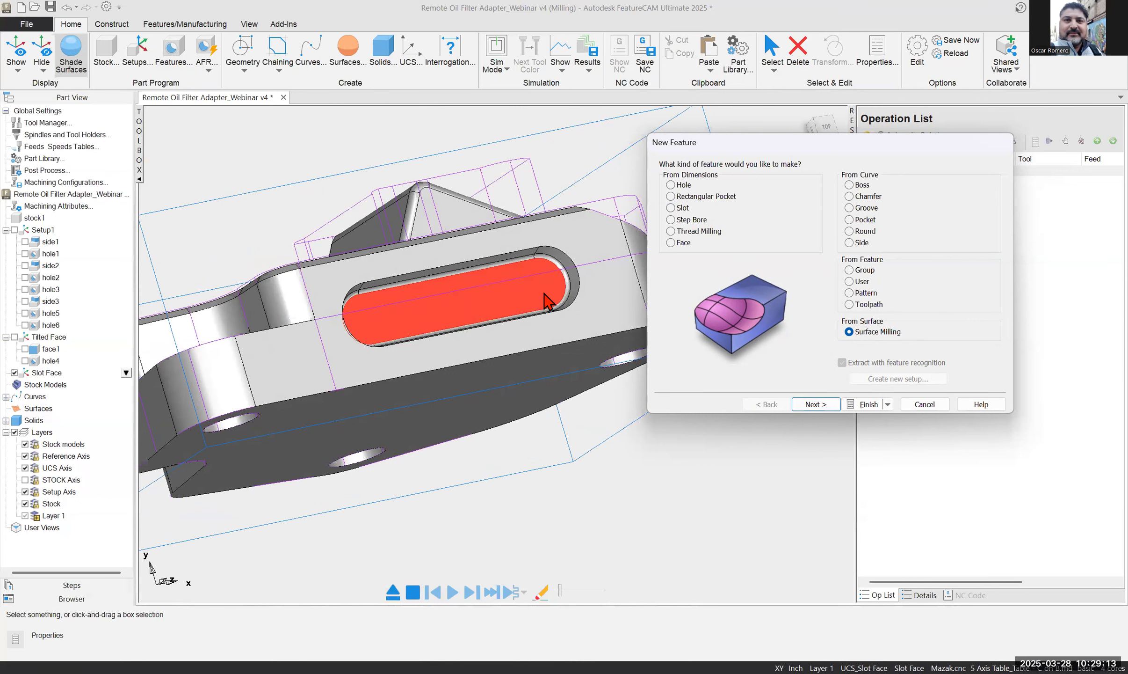
click(814, 406)
Replace the slot's floor face with its four surrounding wall faces as the part surfaces of the surface milling feature
scroll(576, 299, up, 3)
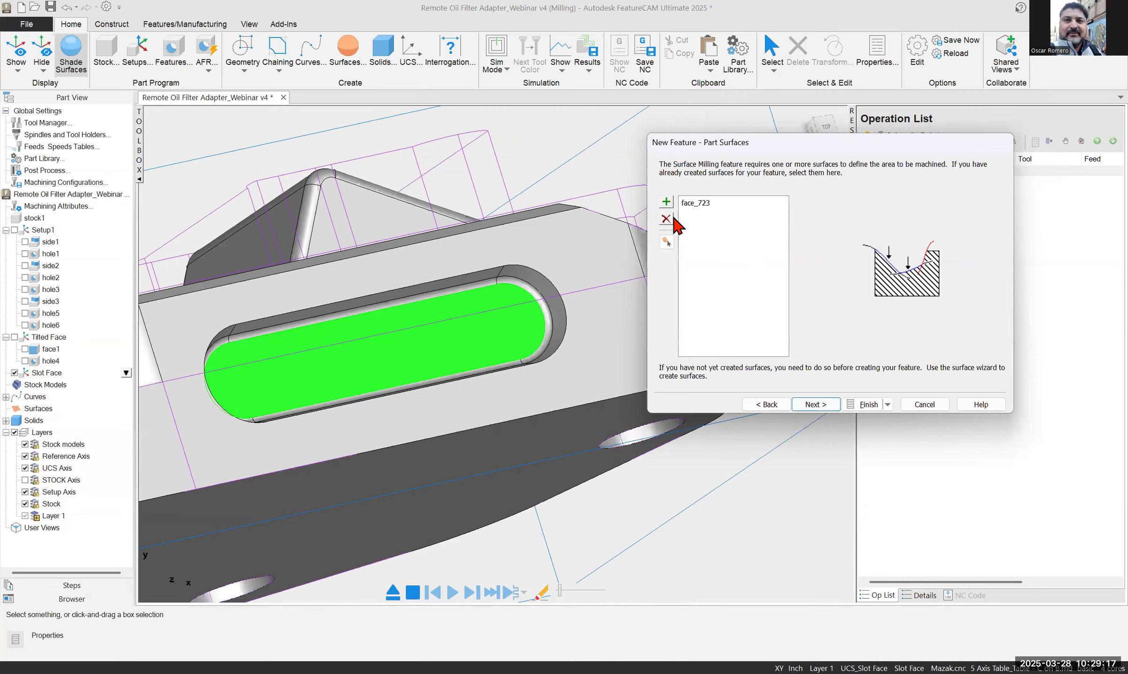
scroll(561, 281, up, 2)
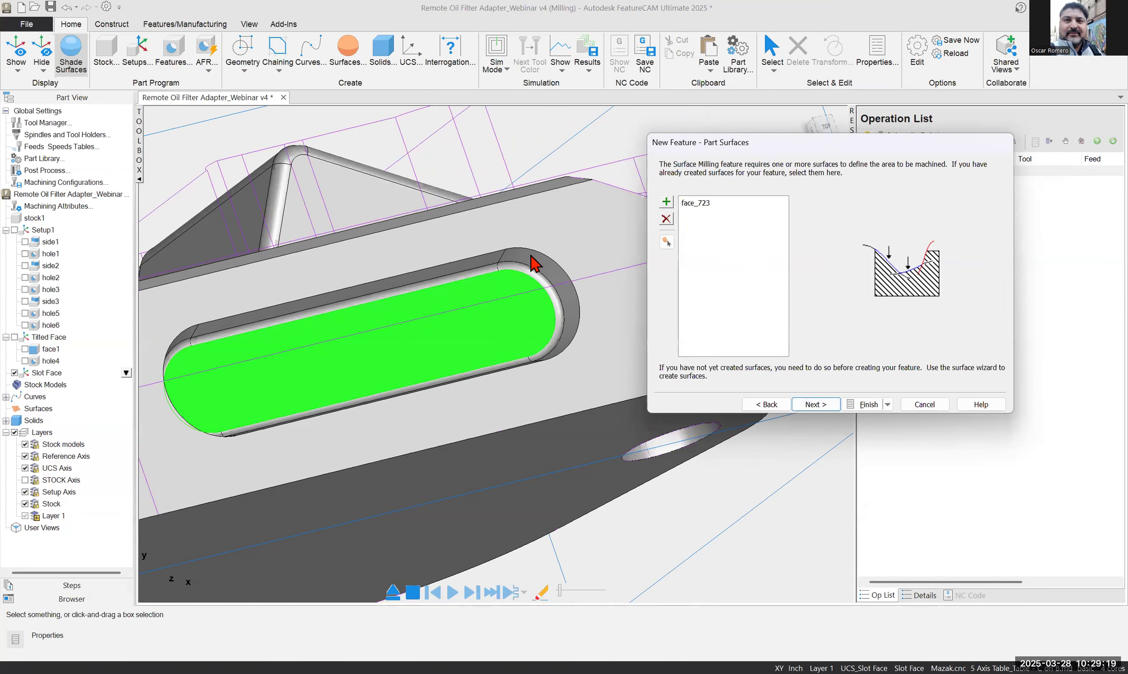
click(696, 205)
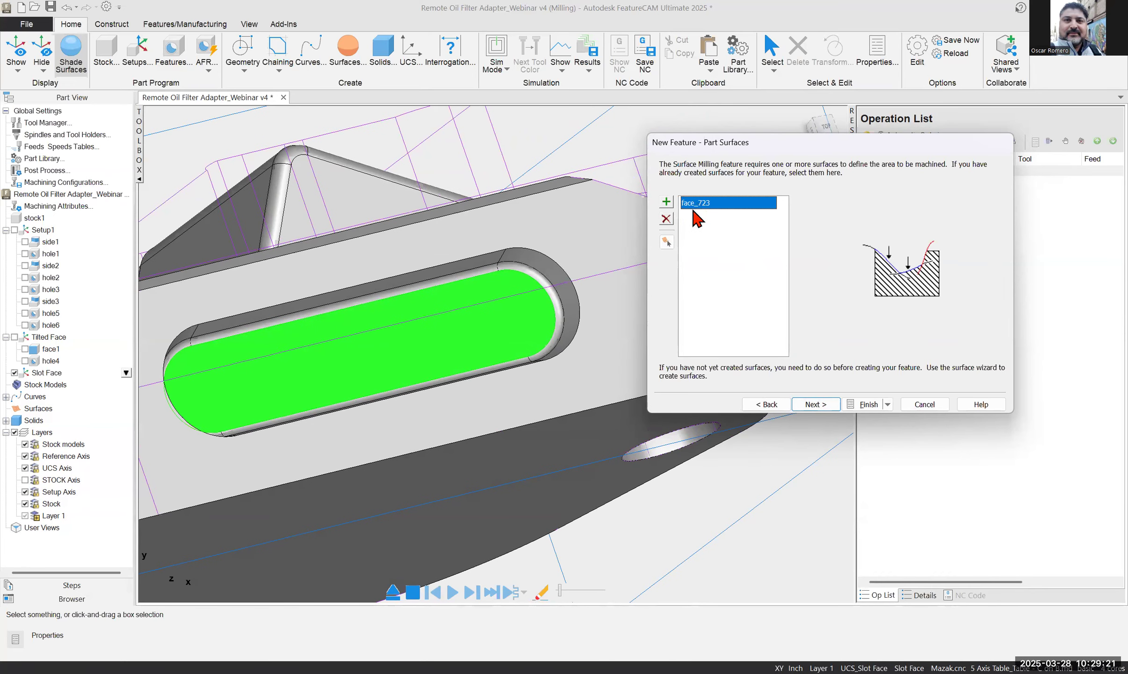
click(666, 218)
scroll(528, 303, up, 2)
scroll(533, 365, up, 1)
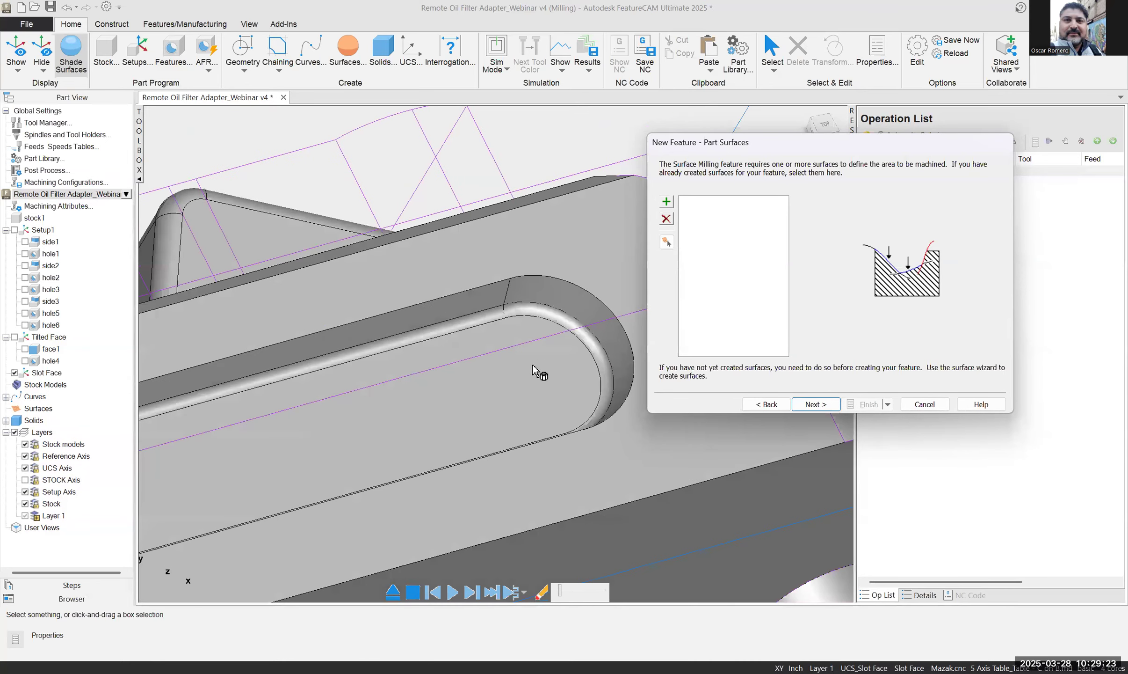
scroll(532, 364, up, 1)
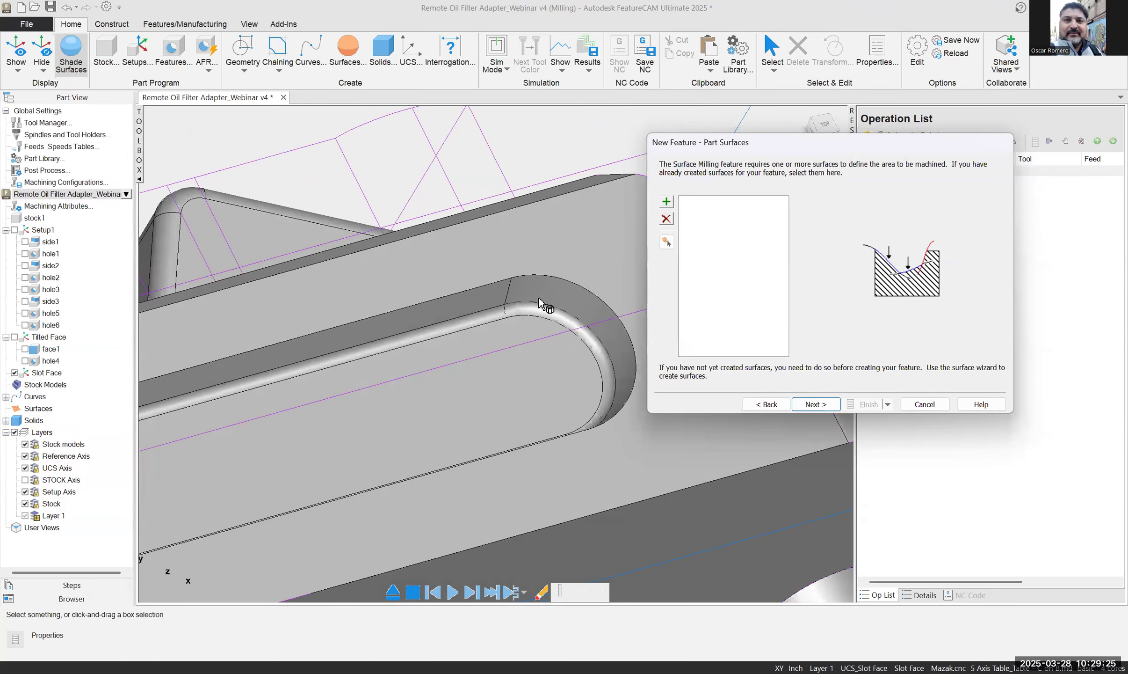
click(484, 295)
shift+click(548, 299)
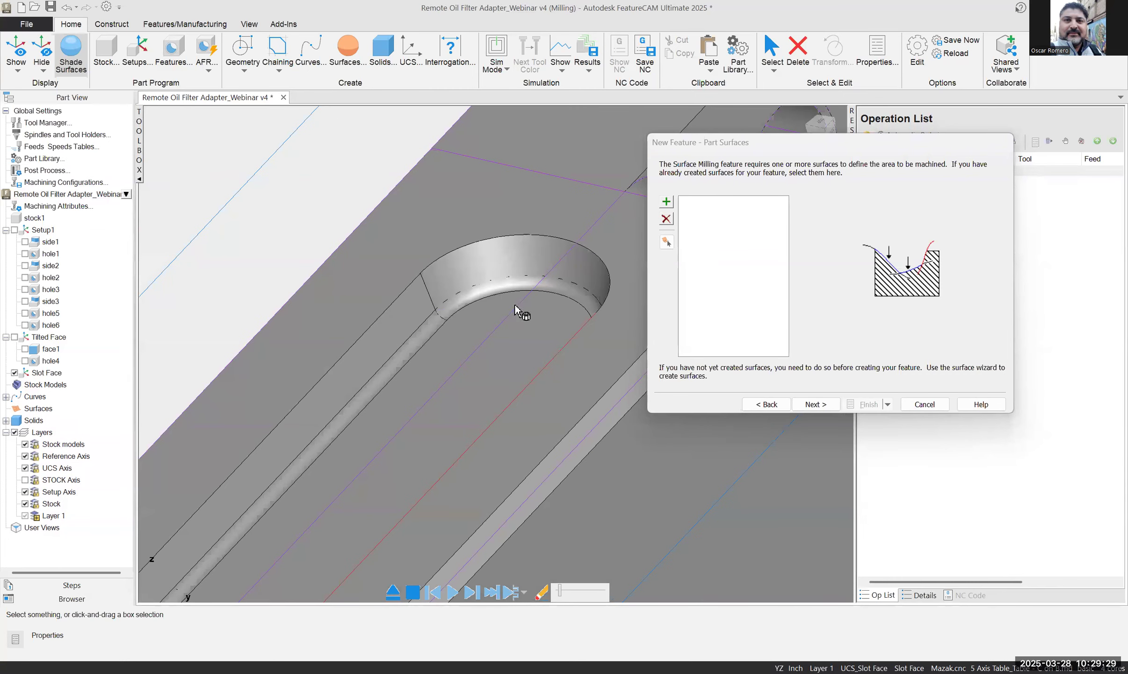
click(468, 284)
shift+click(423, 321)
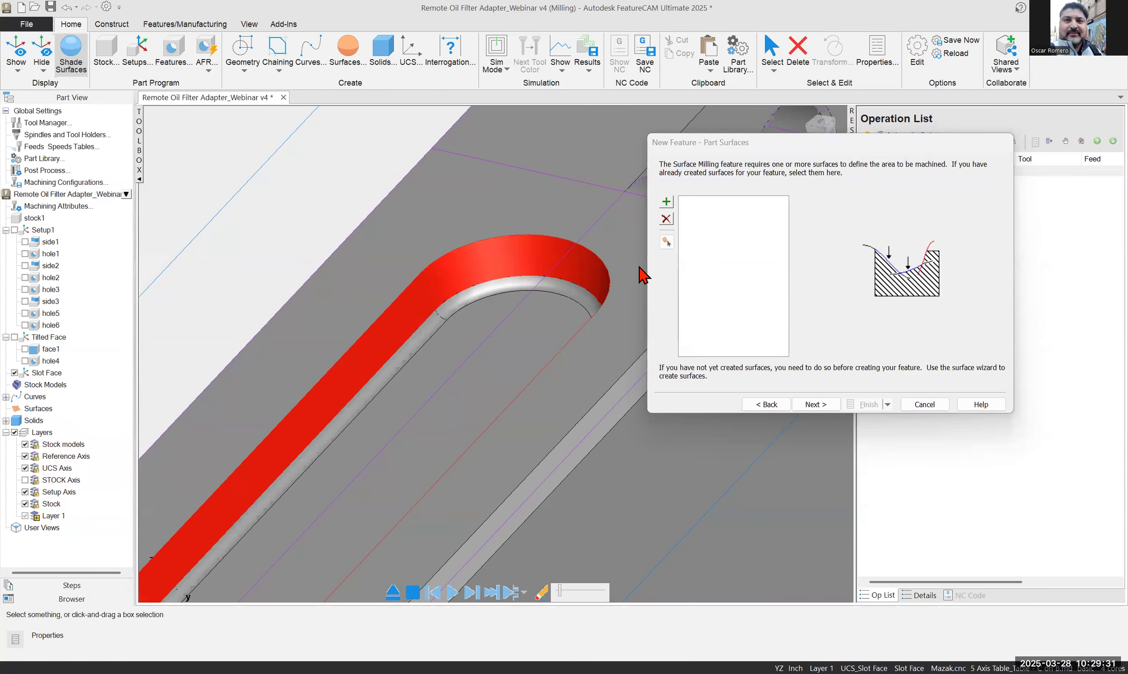
click(666, 203)
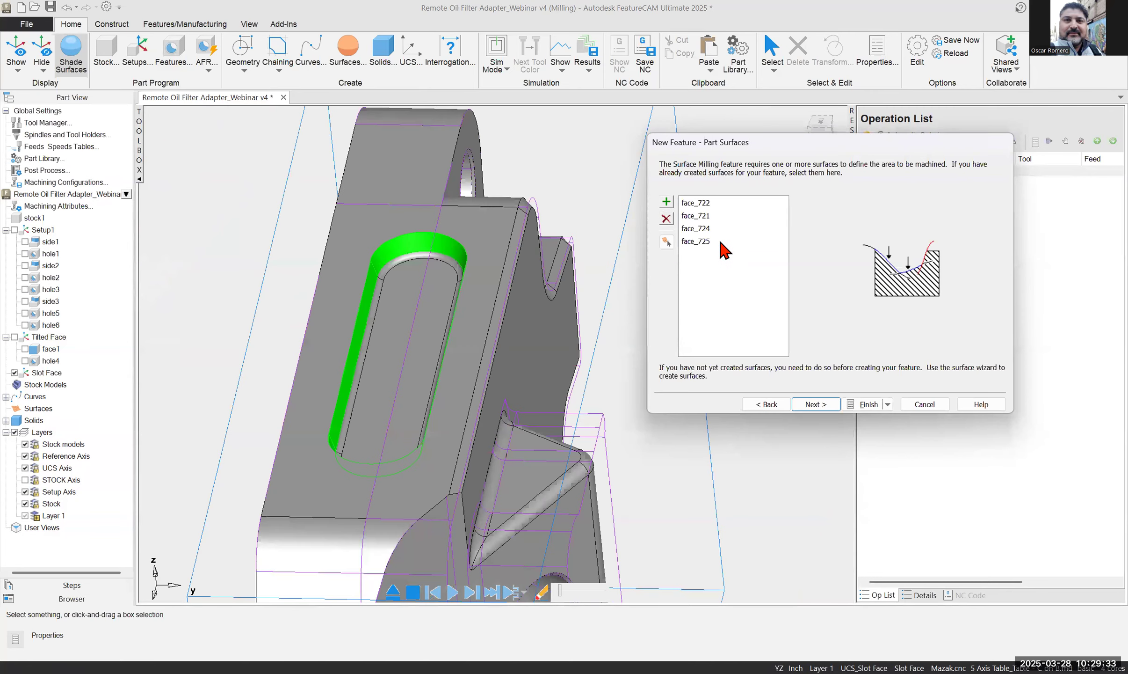
Choose a single operation for the slot walls, preview the Z Level, Isoline and Radial strategies, and select Swarf
click(811, 405)
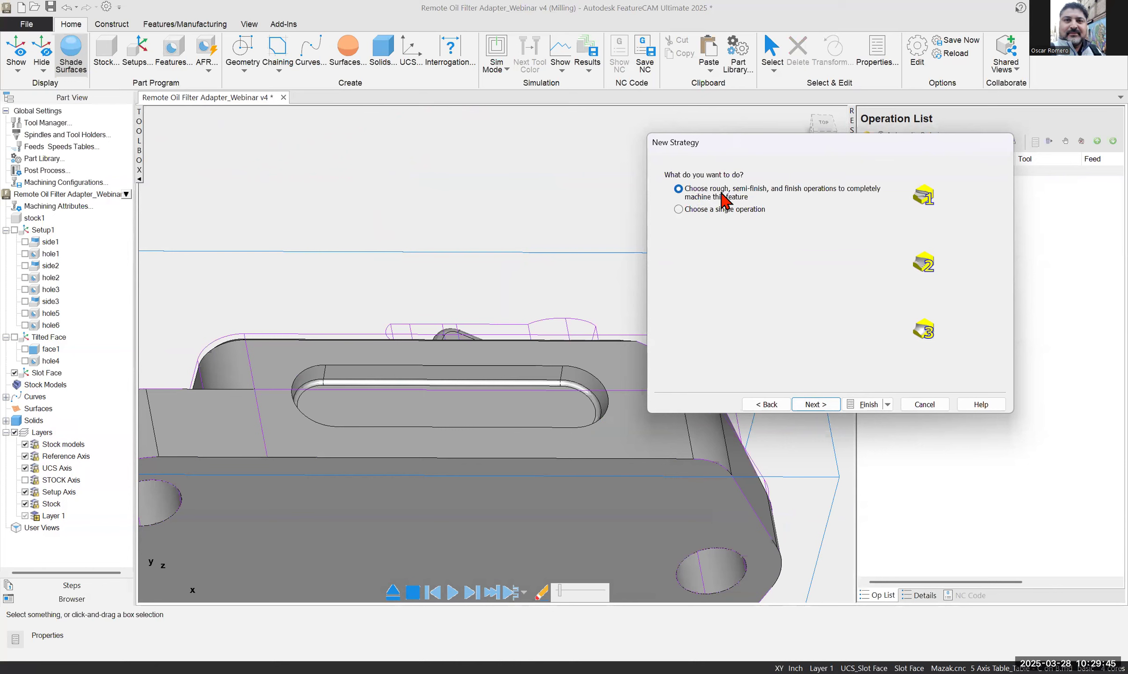
click(678, 210)
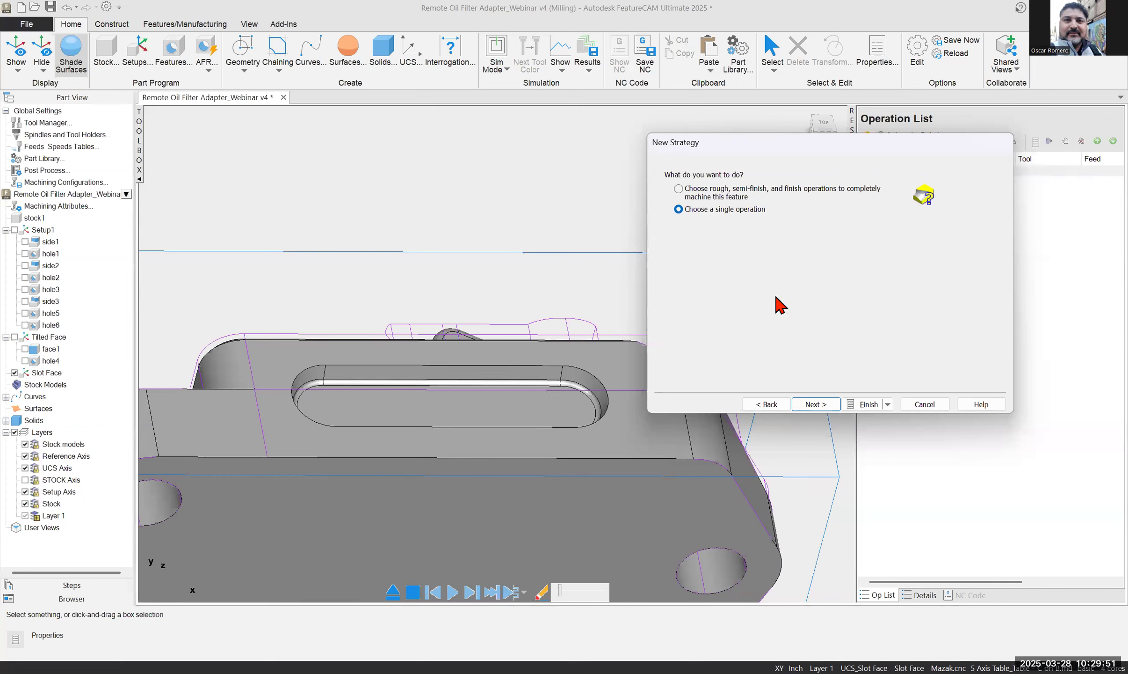
click(818, 407)
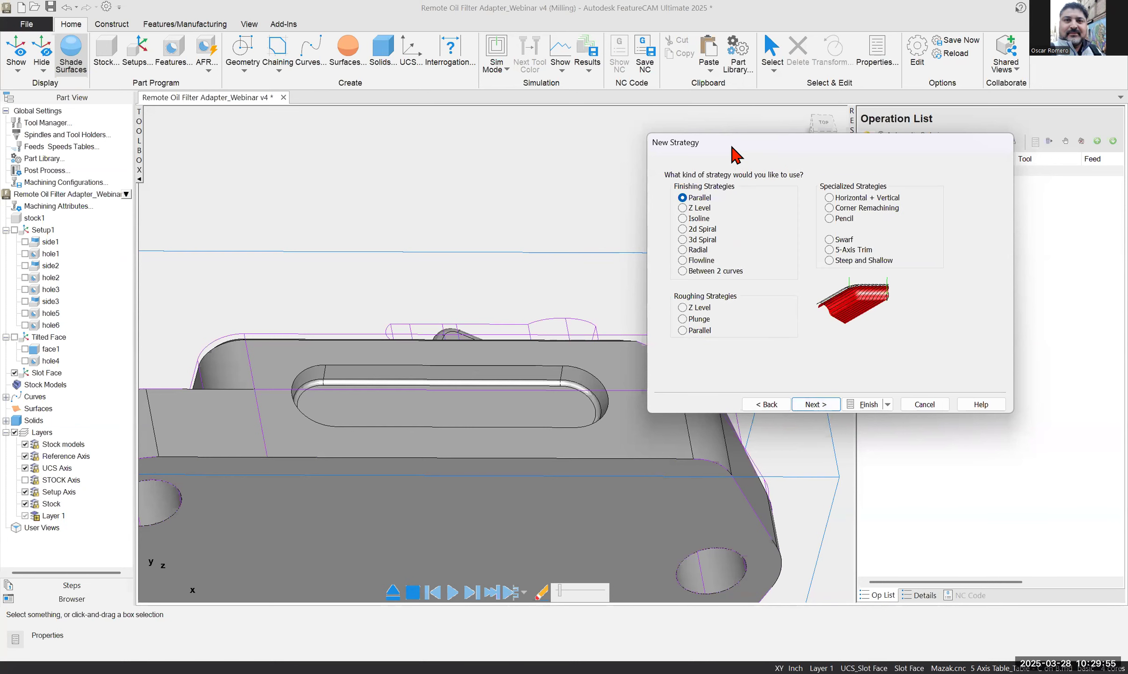
drag(733, 147, 680, 189)
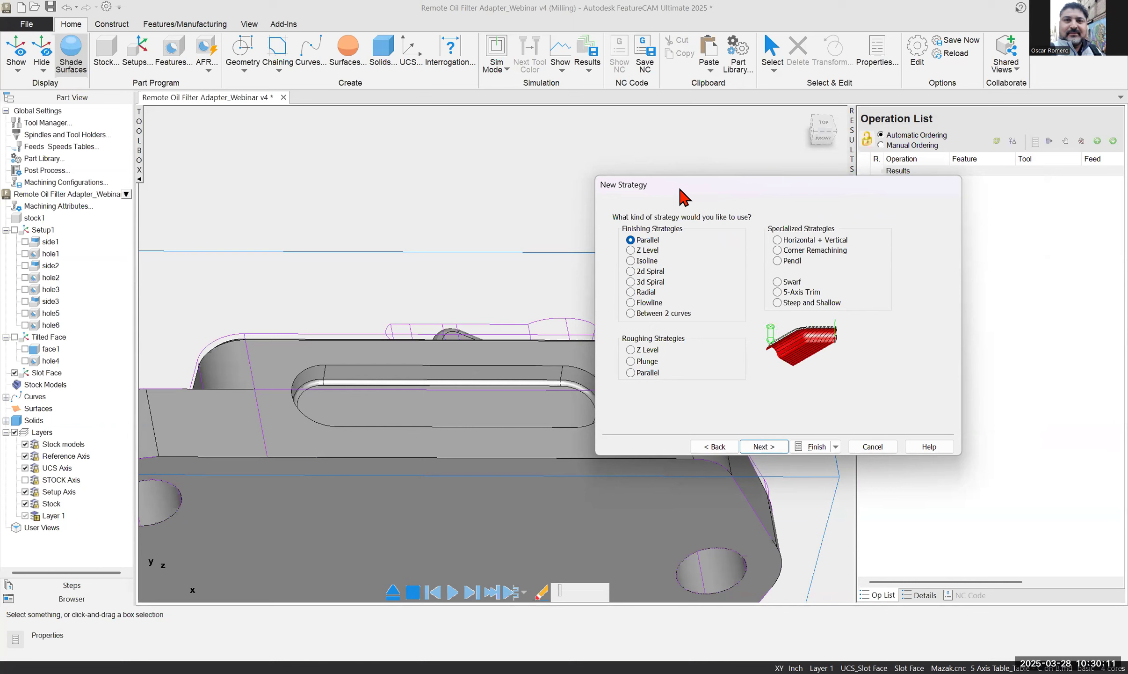
click(653, 253)
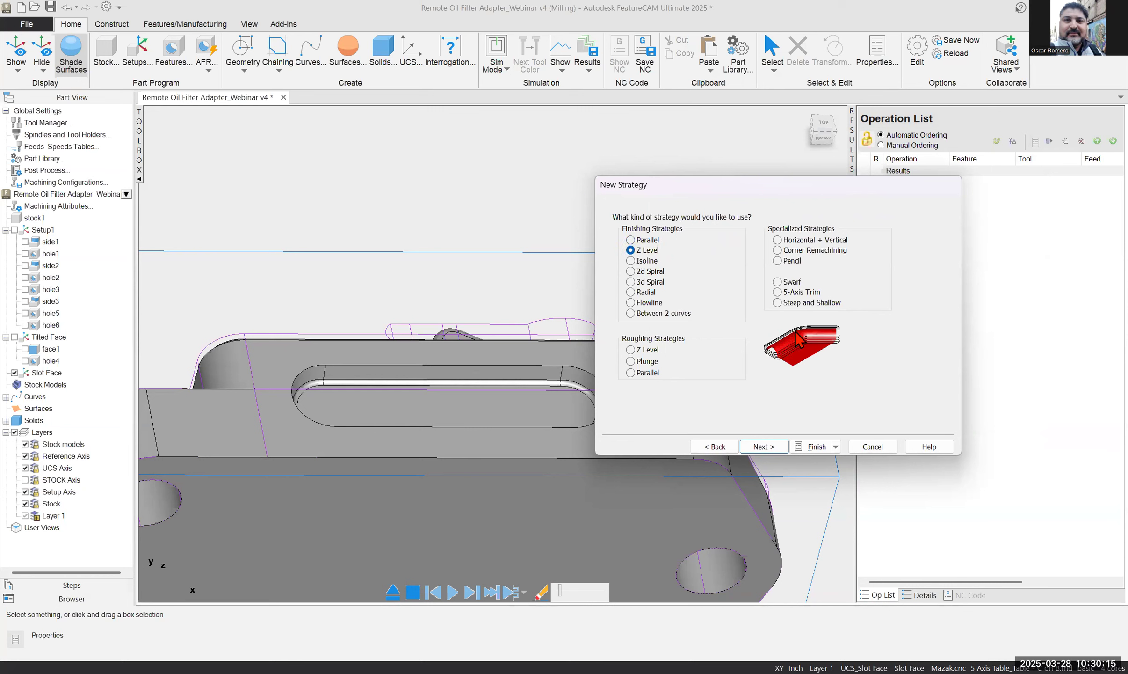
click(651, 264)
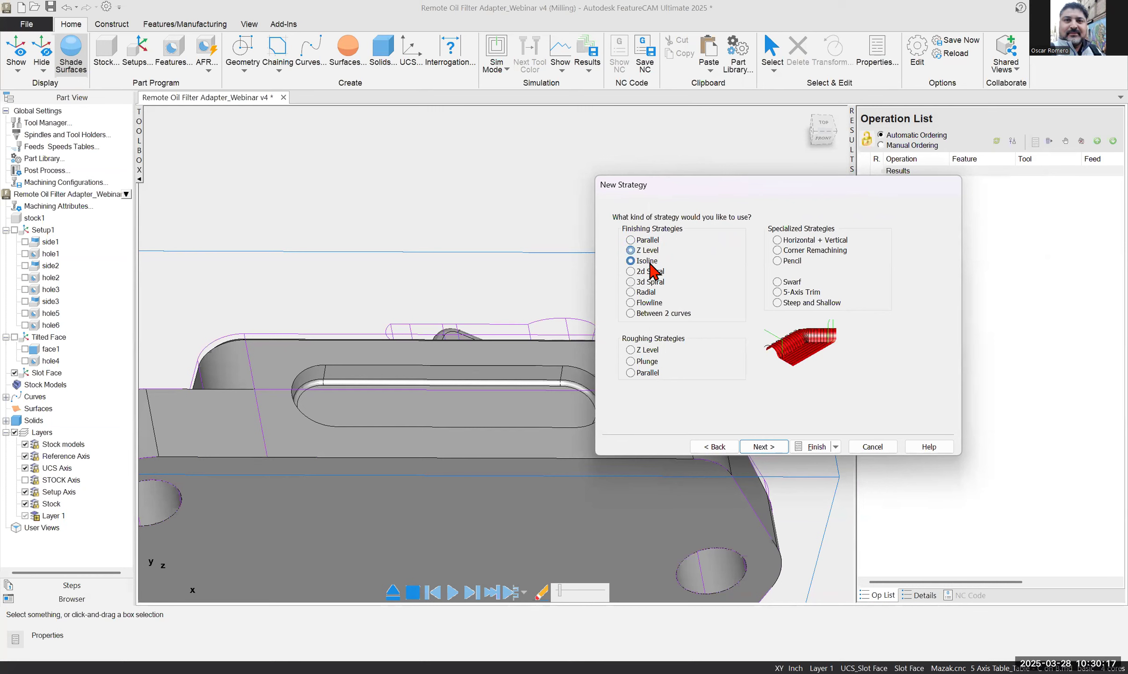
click(648, 291)
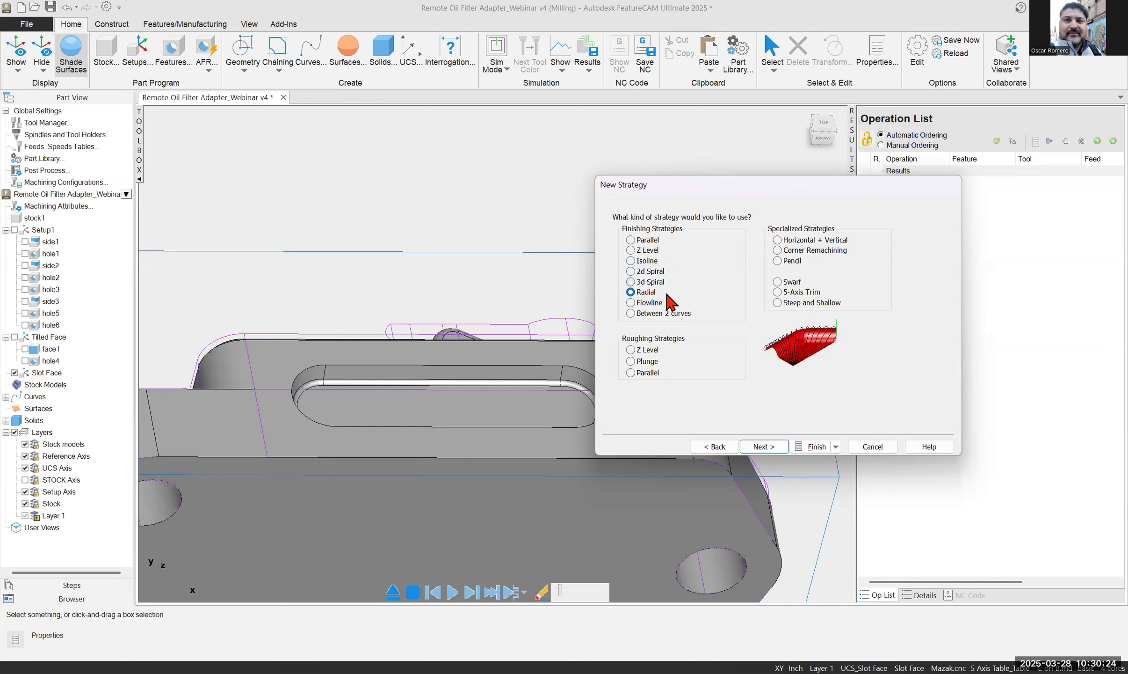
click(786, 284)
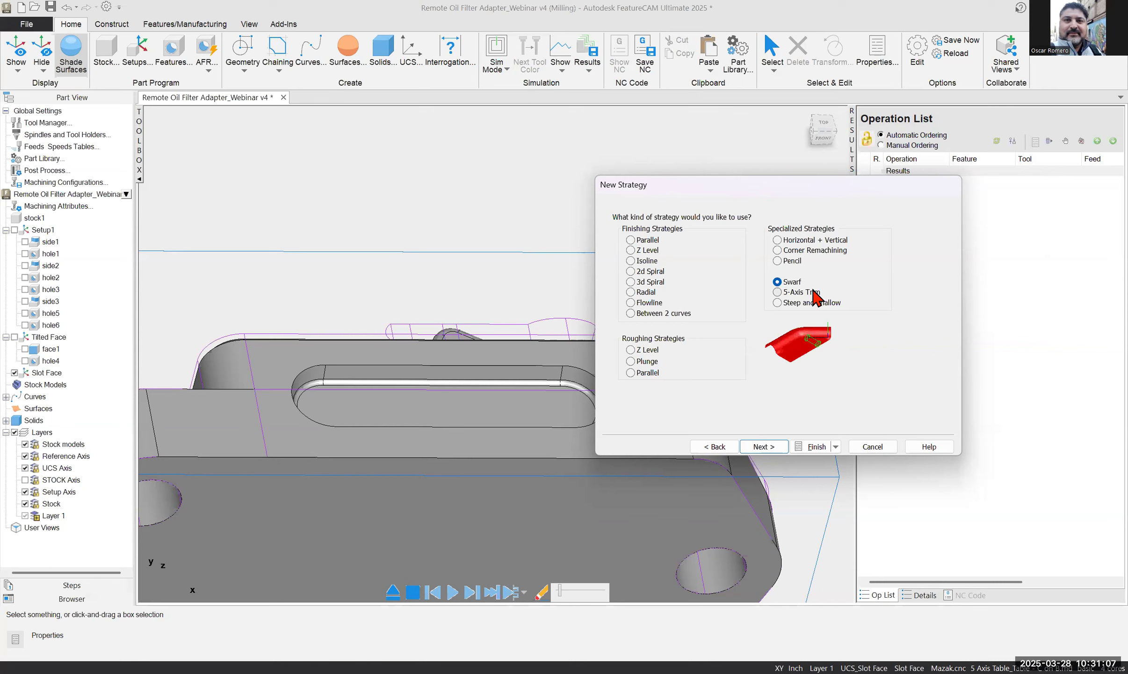
Accept the swarf strategy with its default options and choose to search for another tool for the finish operation
click(763, 448)
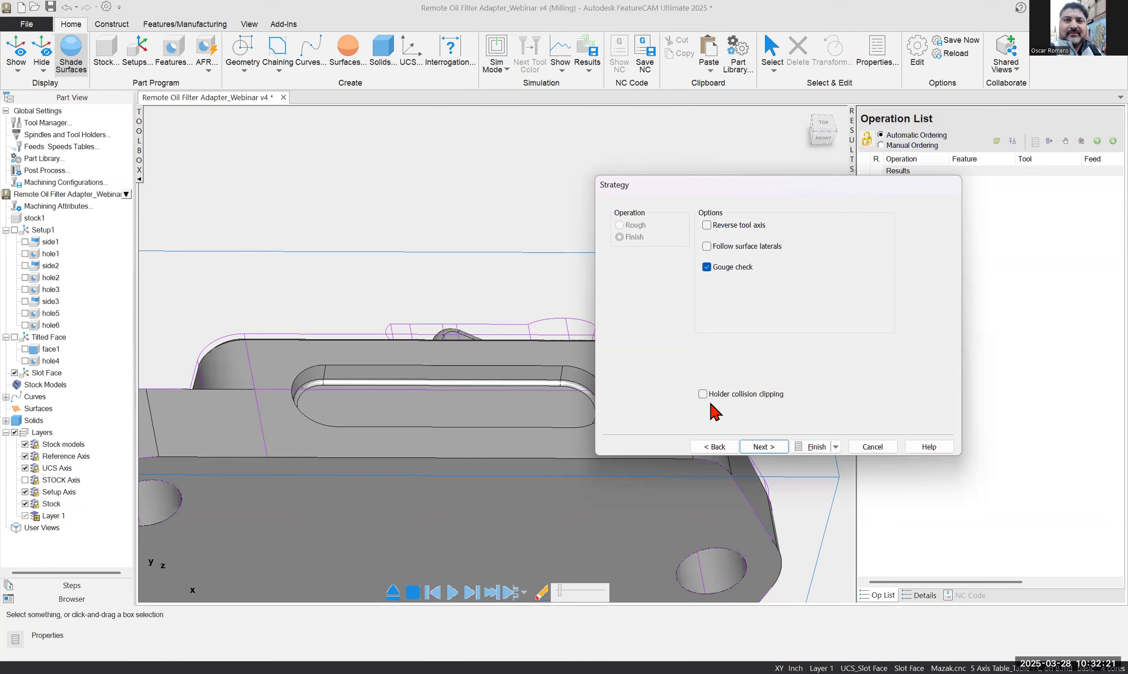
click(769, 446)
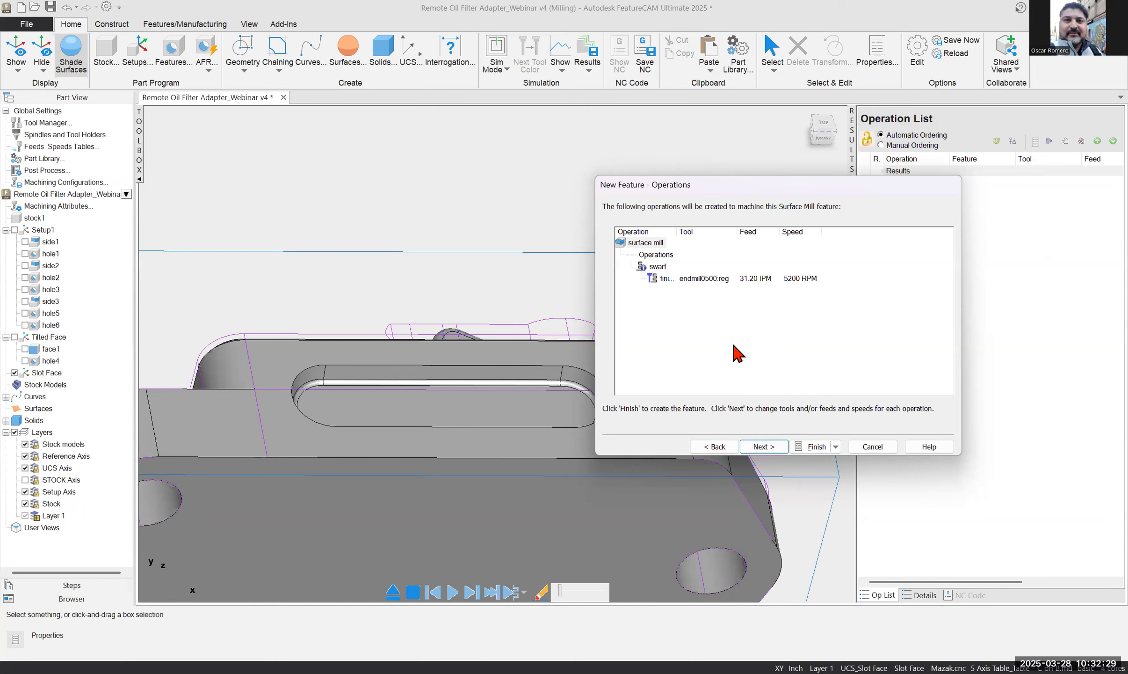
click(777, 446)
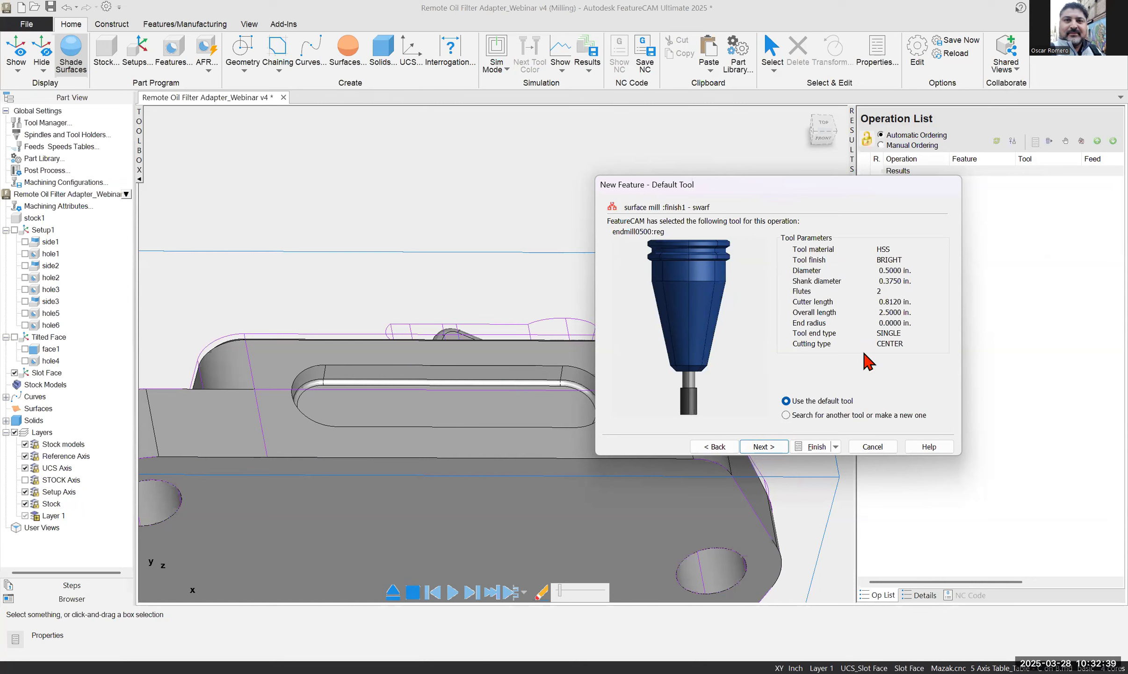
click(786, 415)
click(760, 449)
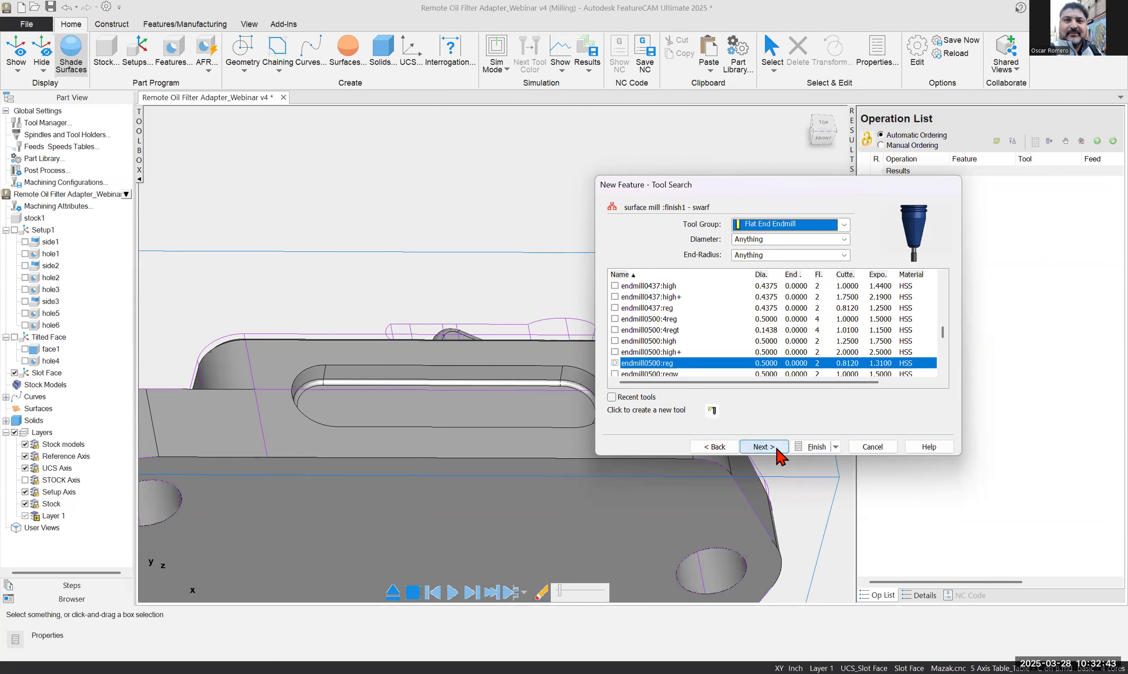
Look through the flat end mills, switch the tool group to Bullnose Endmill and select the 1/4 .03125 Bullnose endmill:4reg
scroll(682, 339, up, 10)
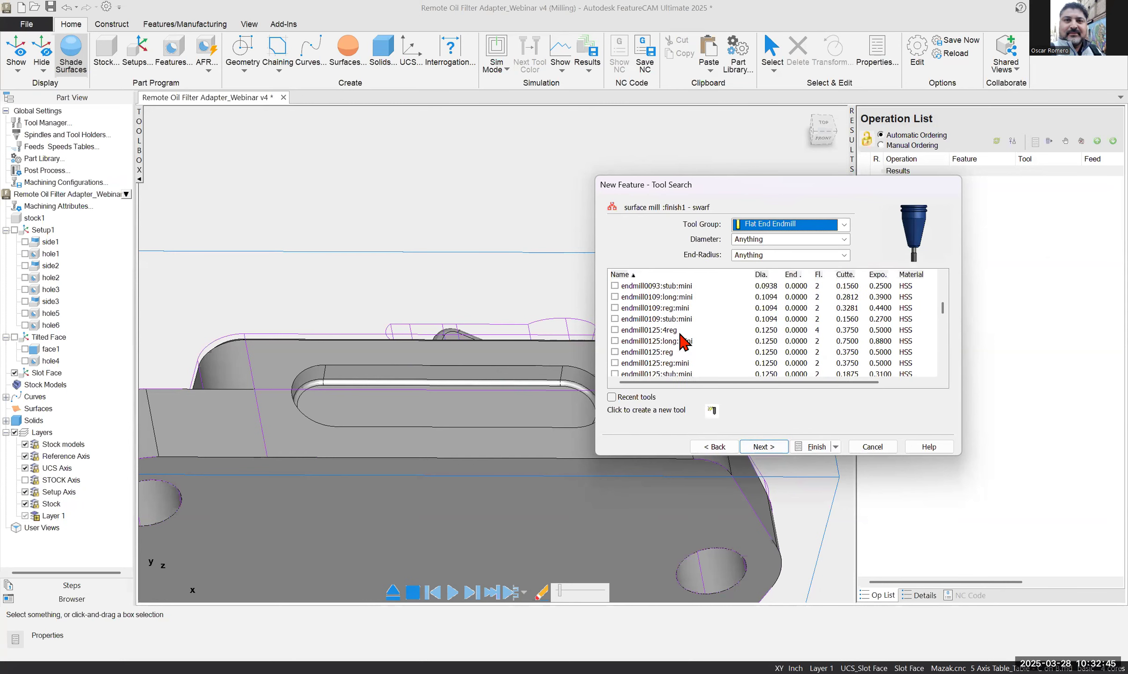
click(674, 286)
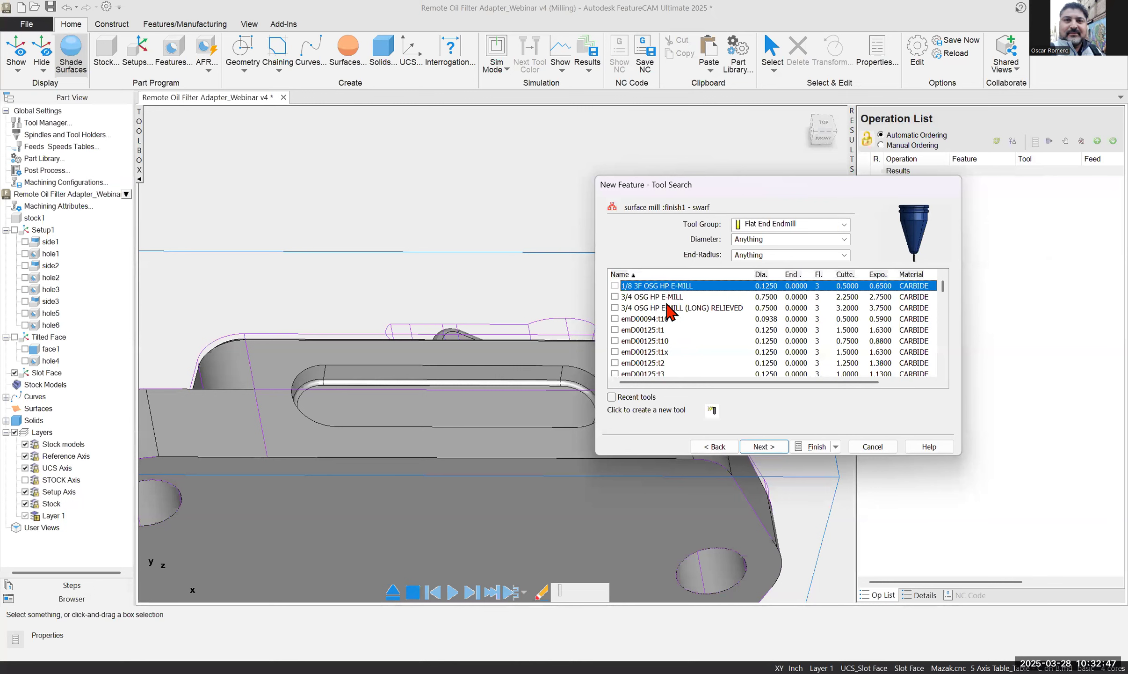
scroll(674, 330, down, 5)
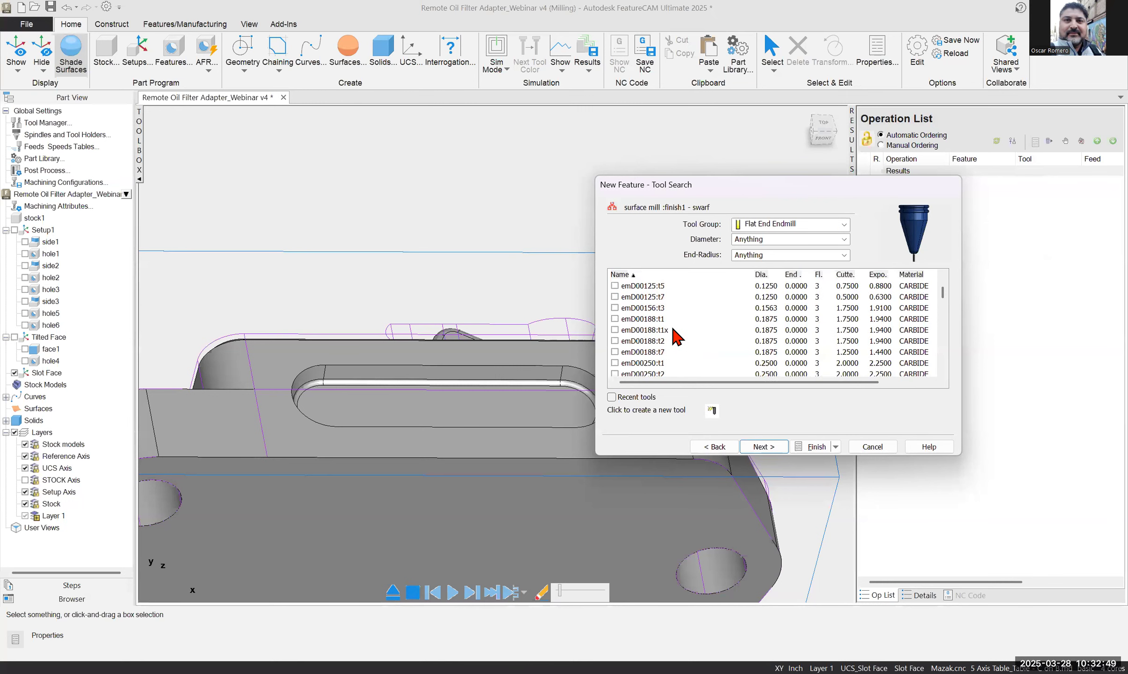
click(844, 224)
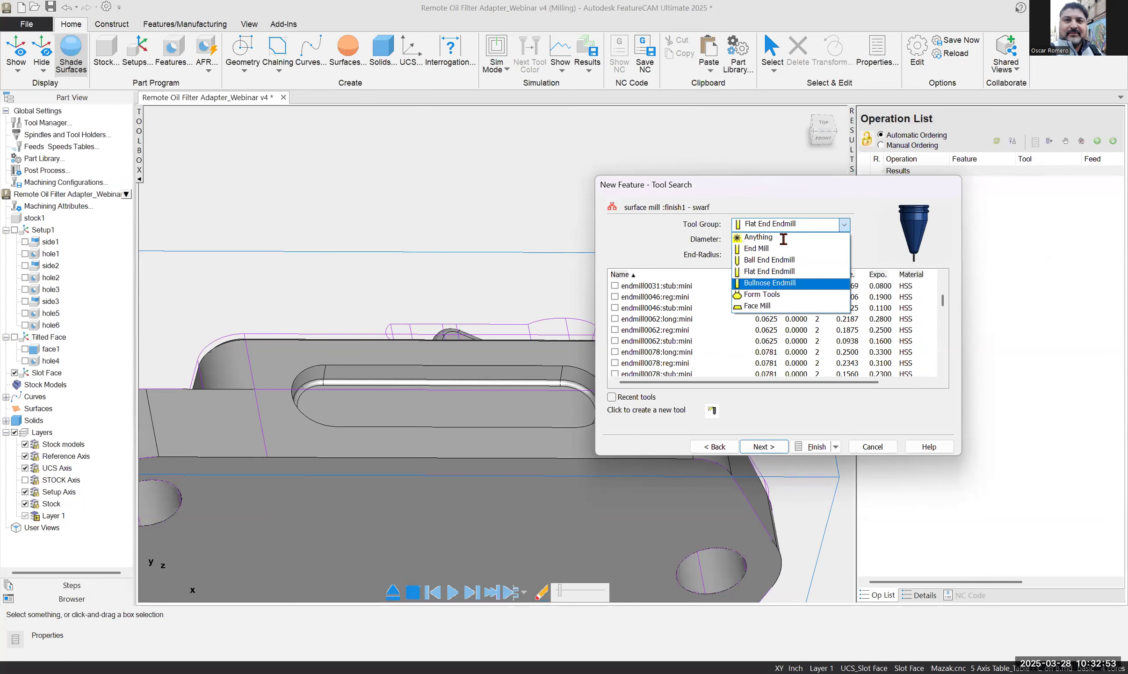
click(791, 283)
scroll(690, 369, up, 2)
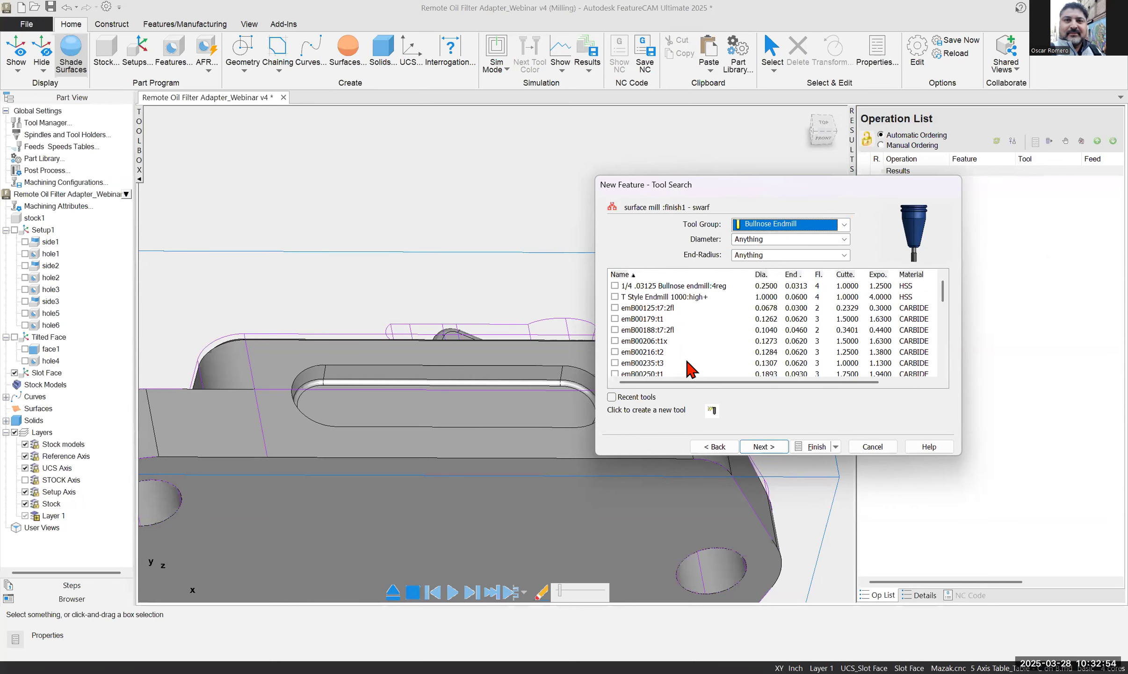
click(687, 287)
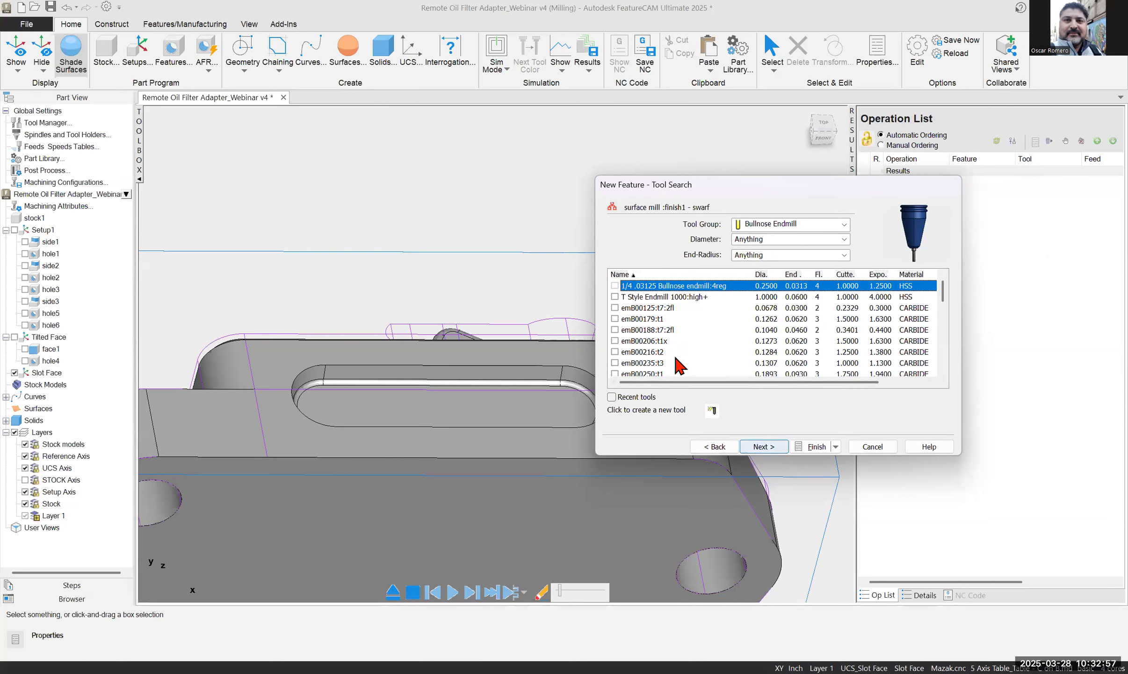
Assign the 1/4 .03125 bullnose endmill to the swarf finish operation and create the surface mill feature with flood coolant
click(614, 285)
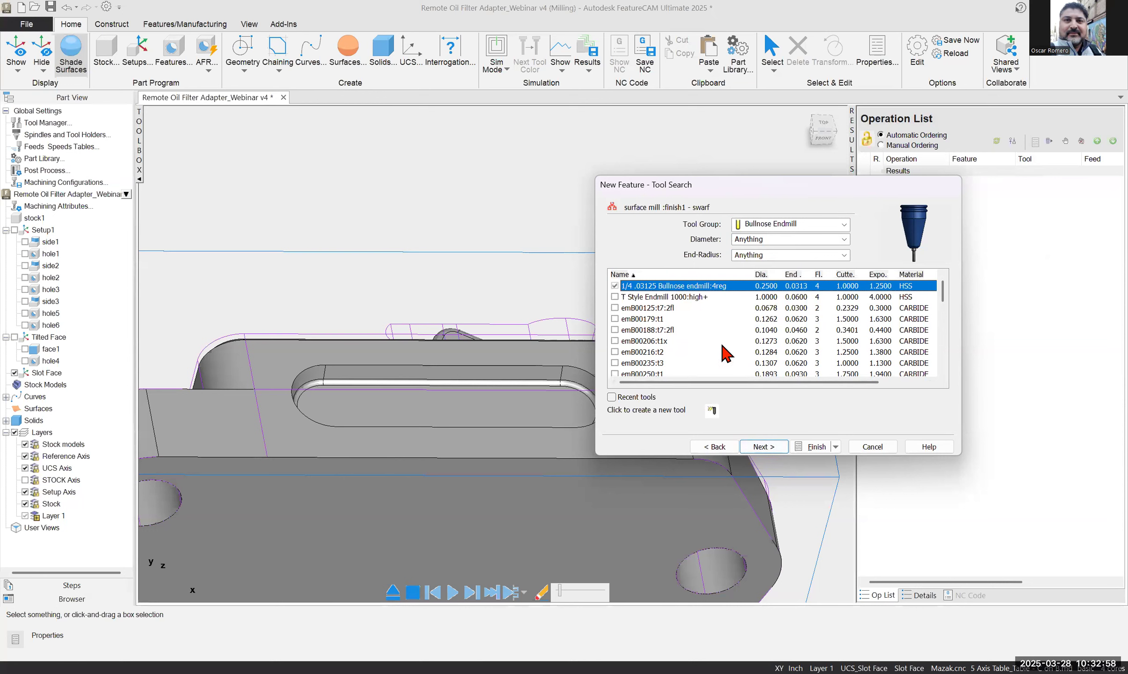
click(763, 446)
click(764, 446)
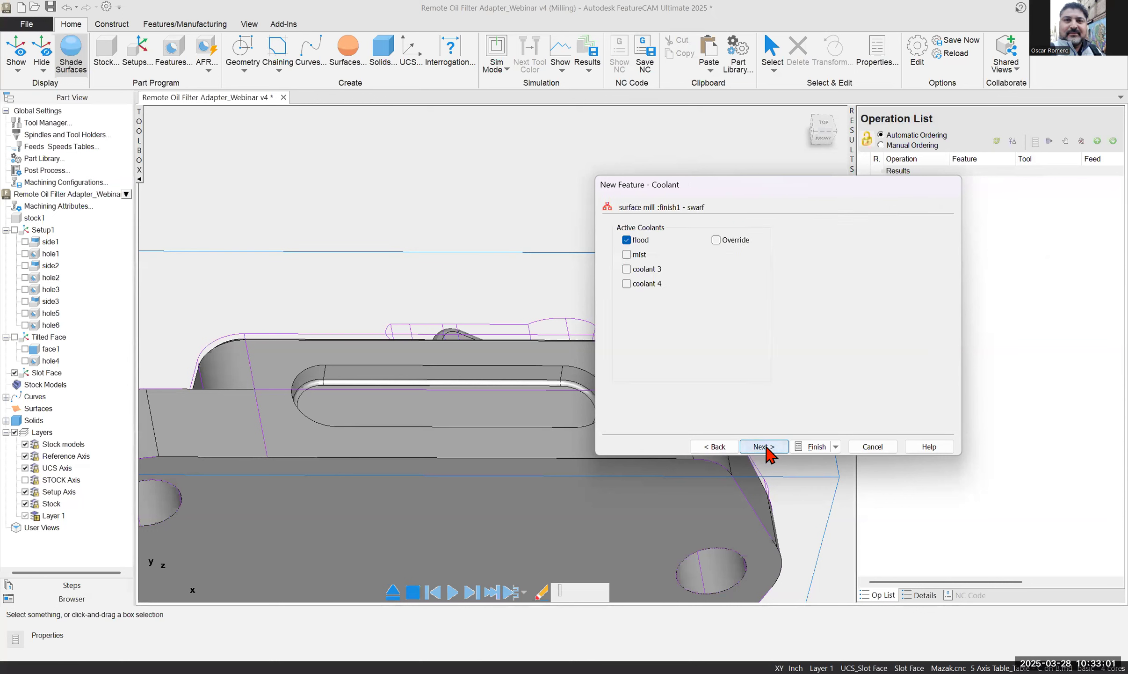
click(764, 447)
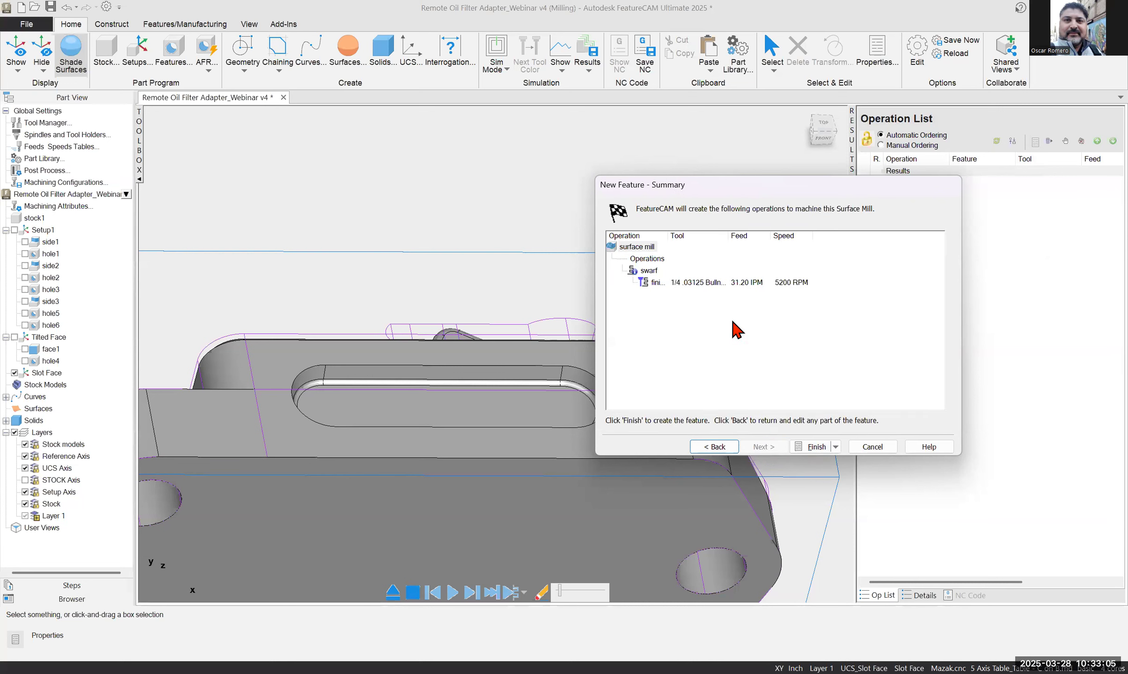
click(812, 447)
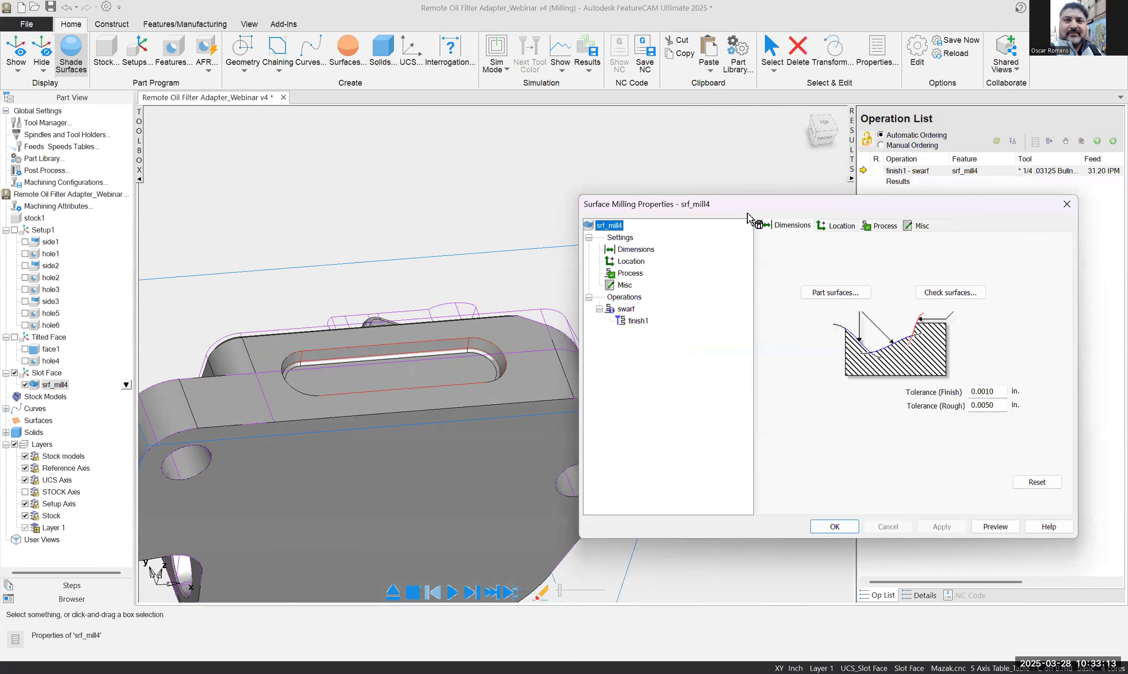
Preview the new surface mill feature and single-step the simulation of its swarf finishing toolpath
drag(694, 203, 740, 189)
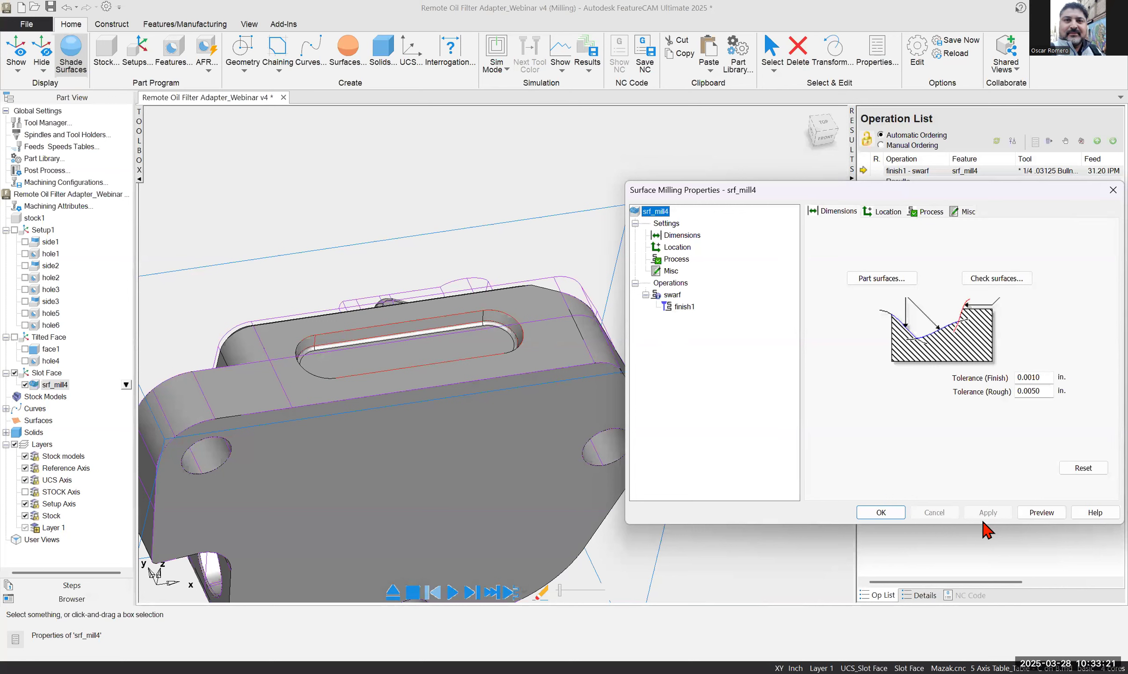
click(1037, 513)
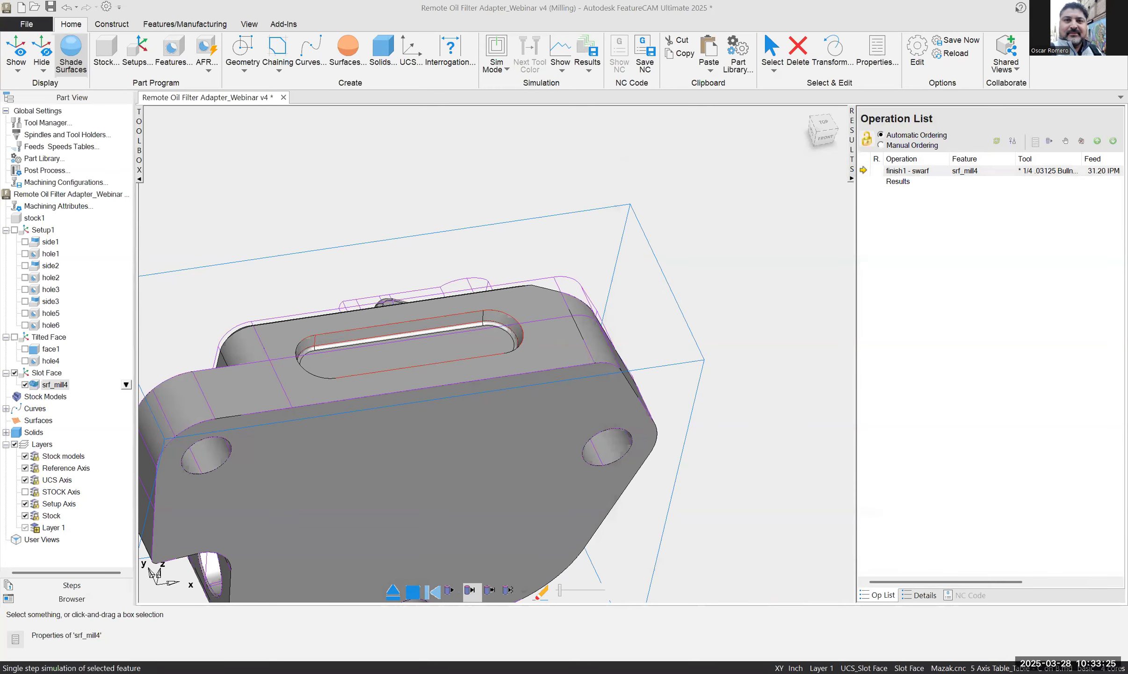
click(469, 590)
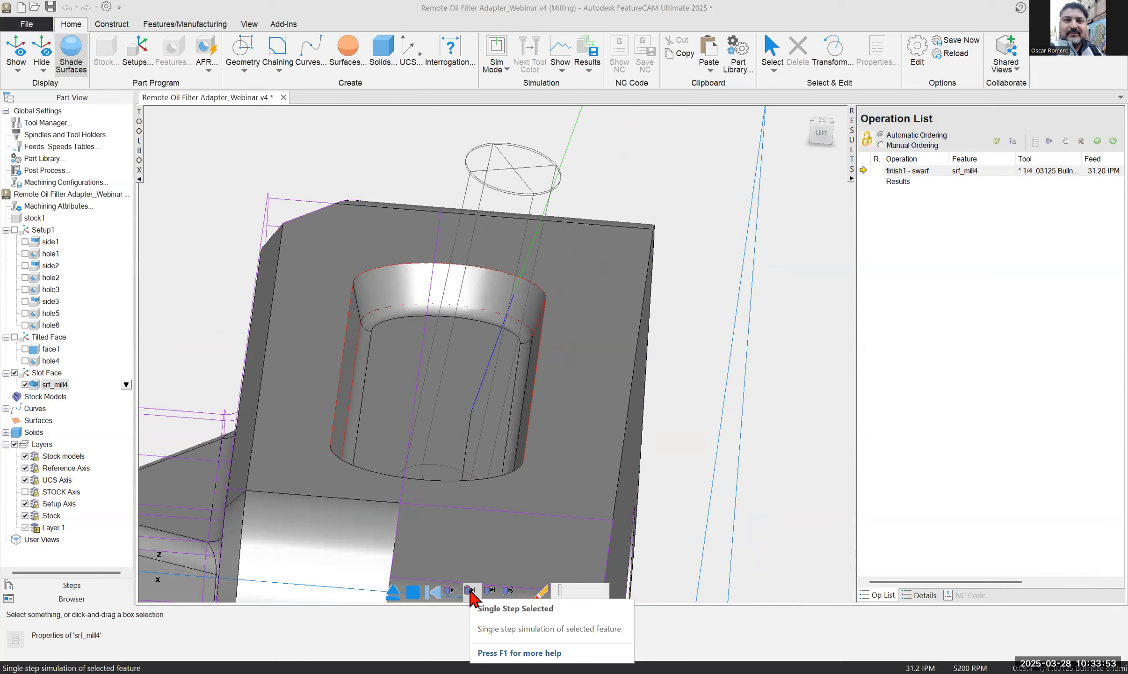
Play the simulation of the selected swarf feature, accepting the operation ordering for the Slot Face setup
click(450, 591)
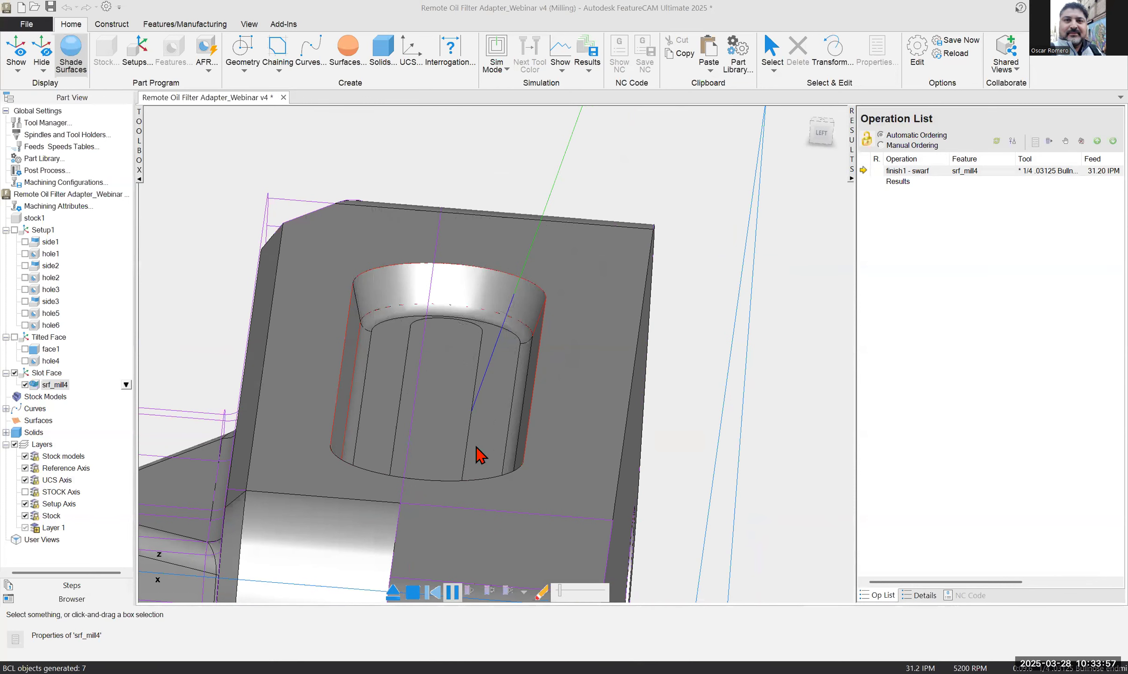
click(447, 591)
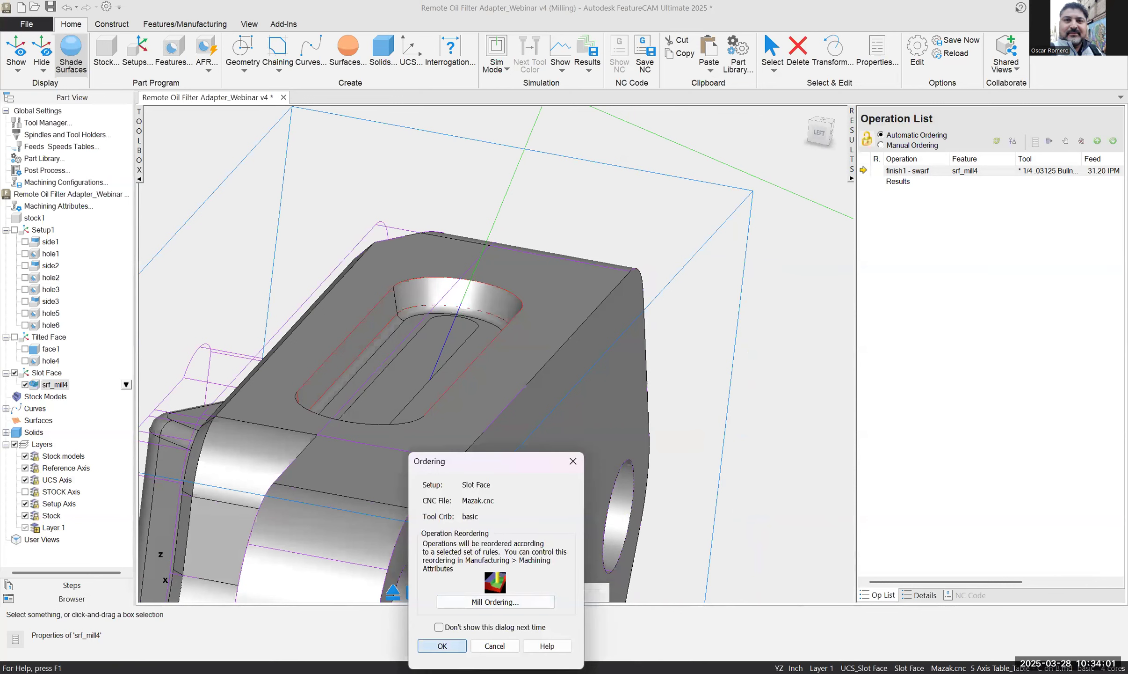
click(442, 646)
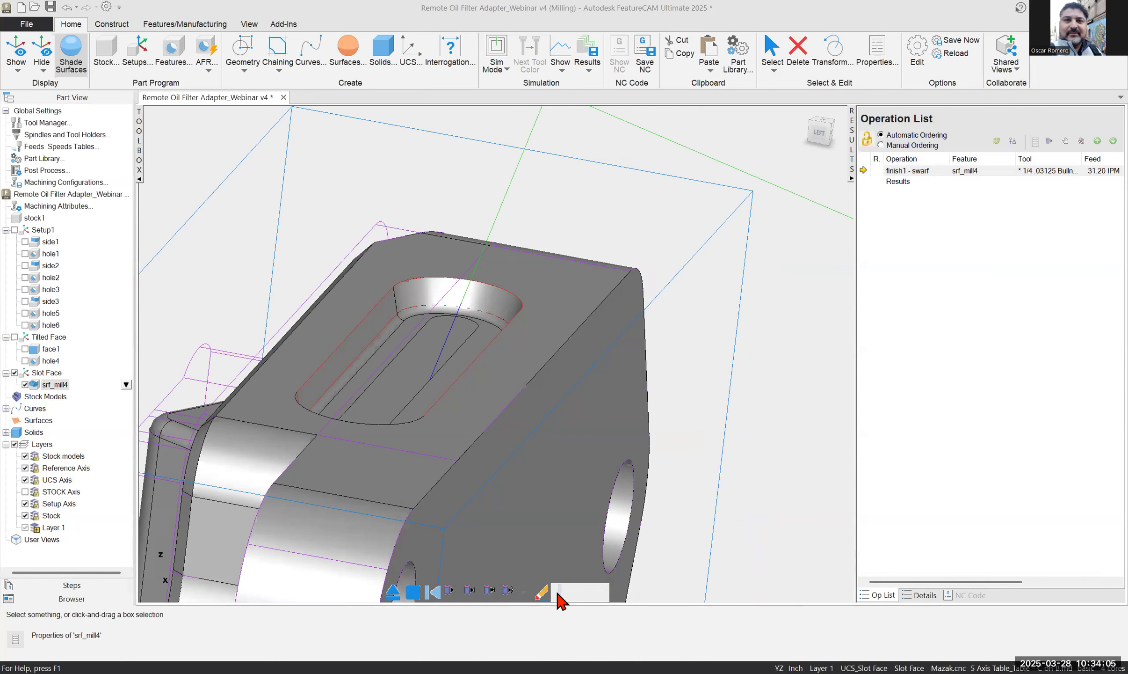
click(450, 601)
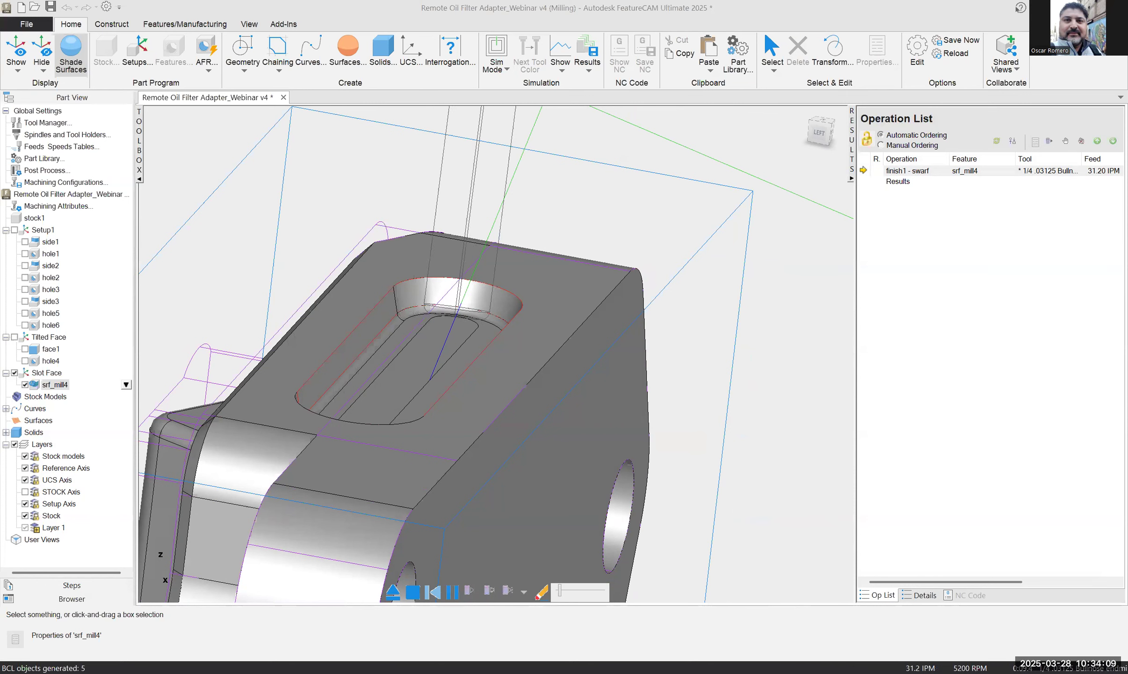
click(450, 590)
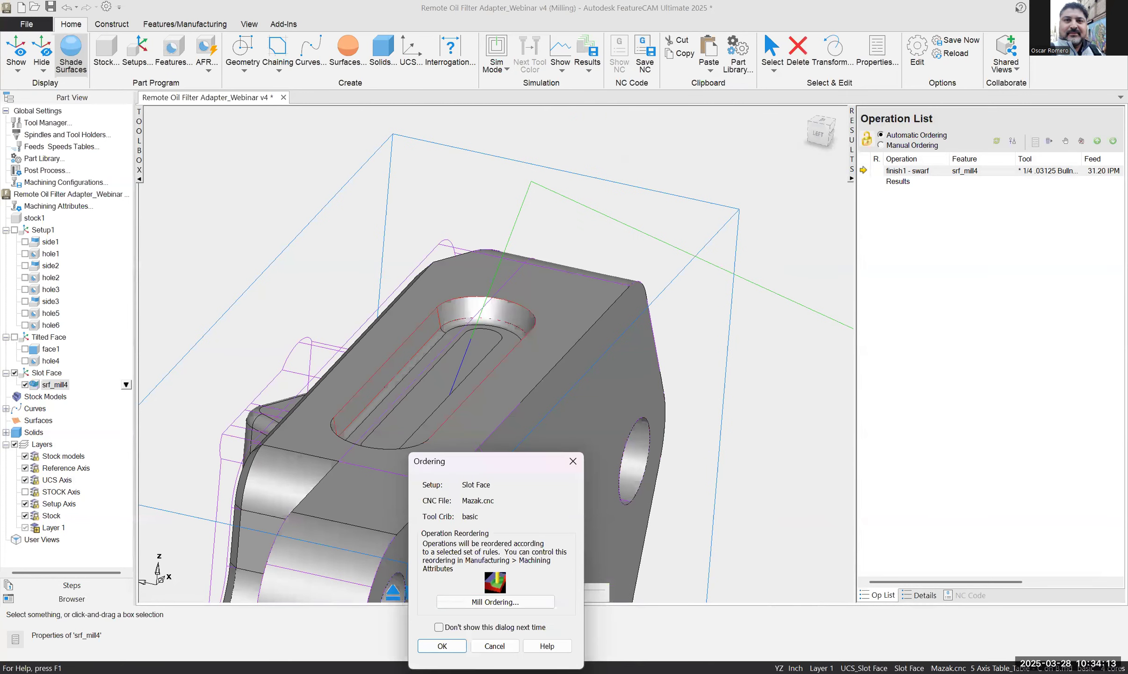
click(442, 646)
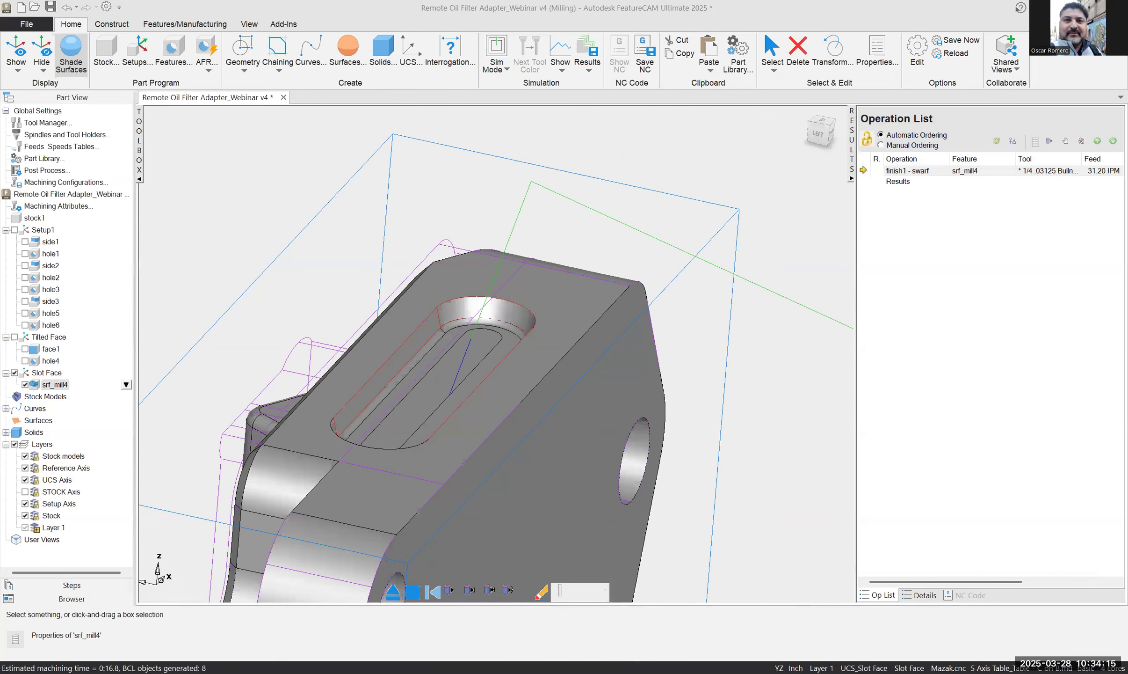
Restart the swarf simulation in single steps to follow the tool along the slot wall, and return to the feature's properties
click(470, 590)
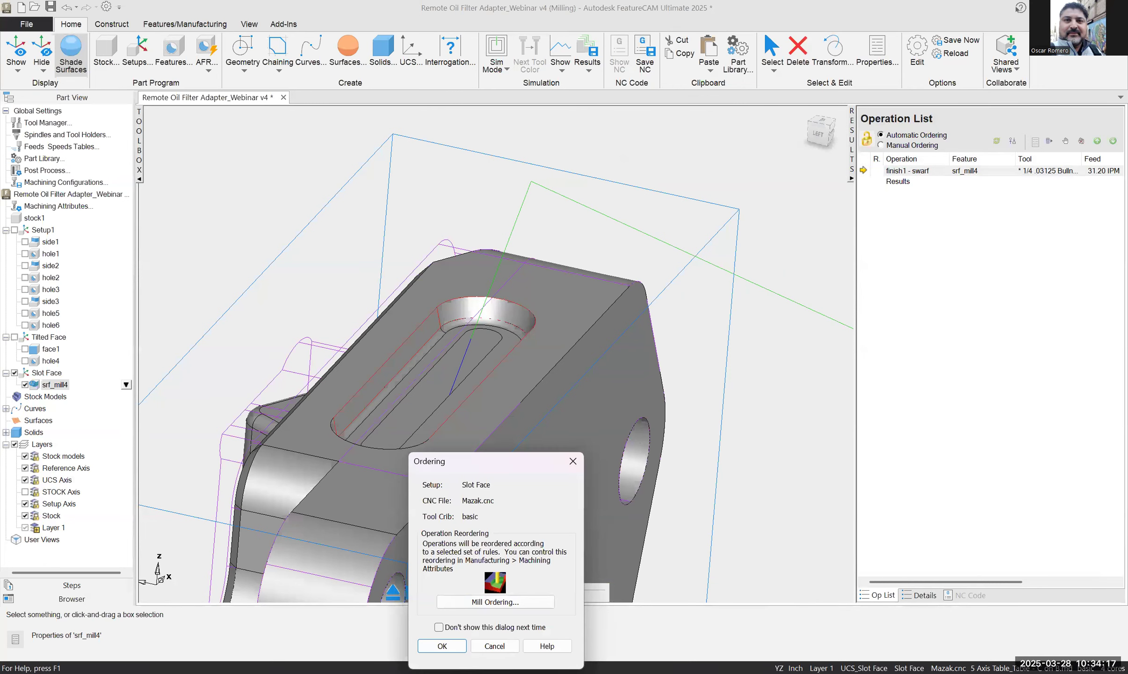
key(Return)
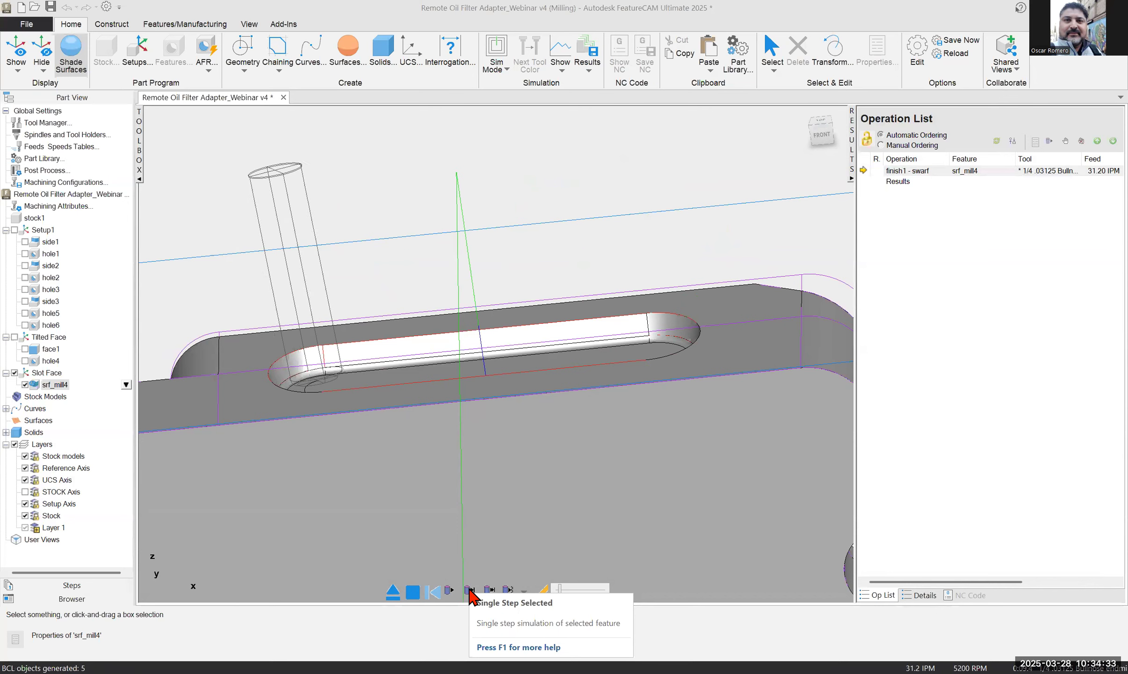
click(470, 588)
click(469, 589)
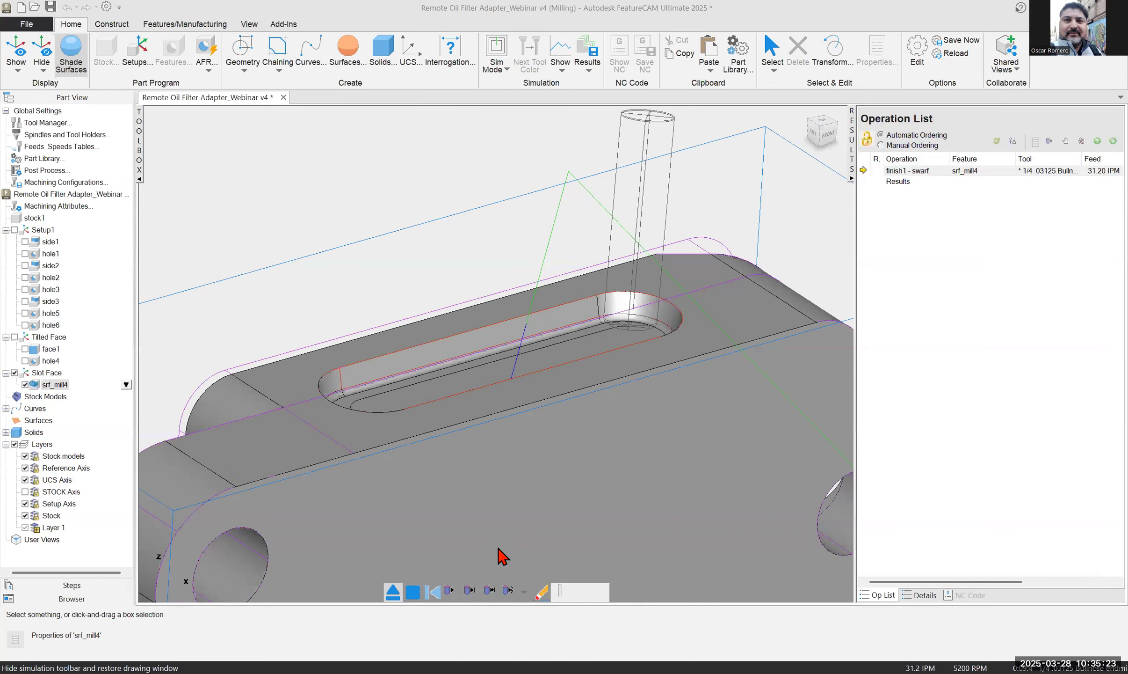
click(630, 569)
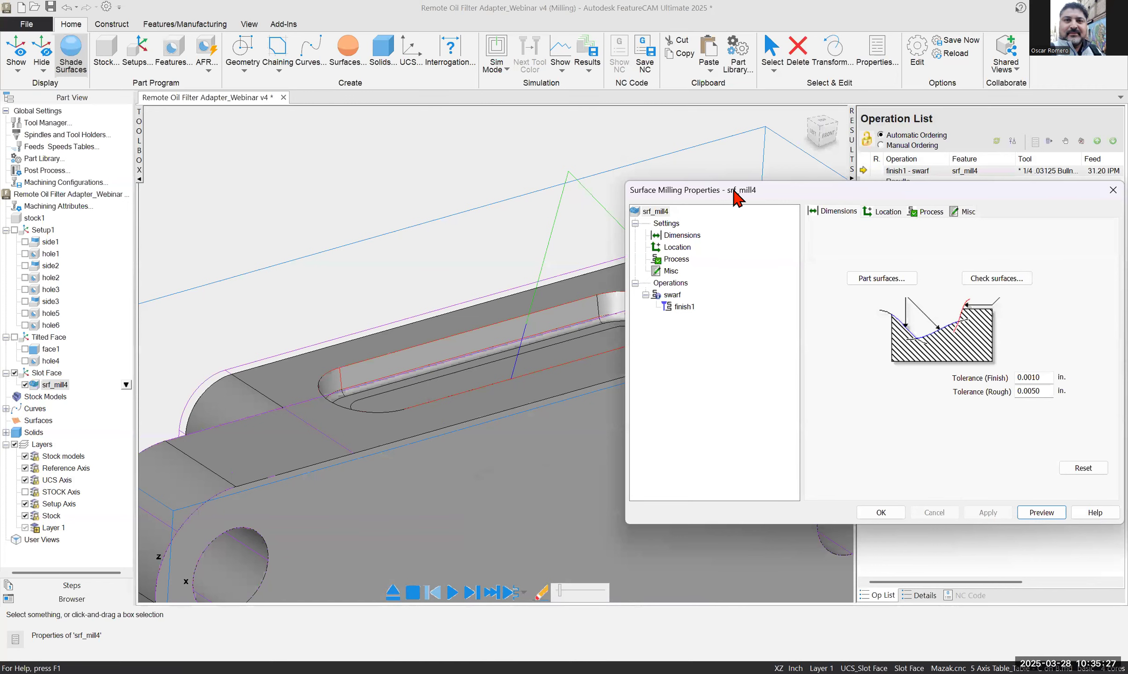
Review the swarf operation's strategy and 5-axis options, including the elevation and azimuth tool axis limits, without changing them
click(672, 295)
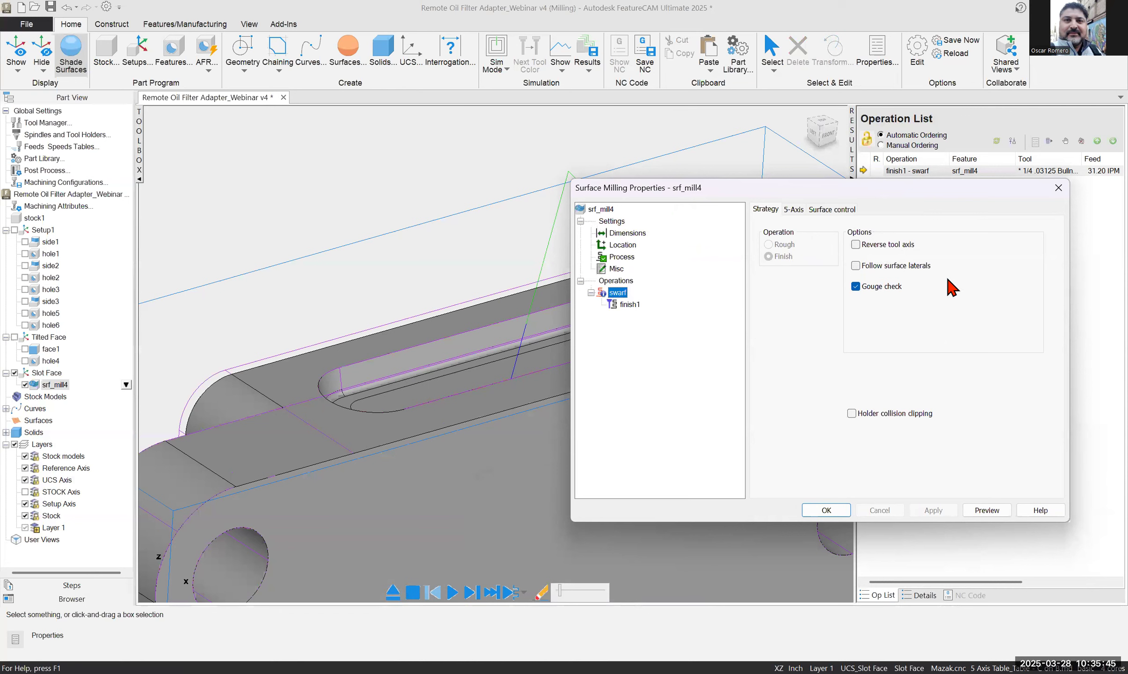
click(794, 210)
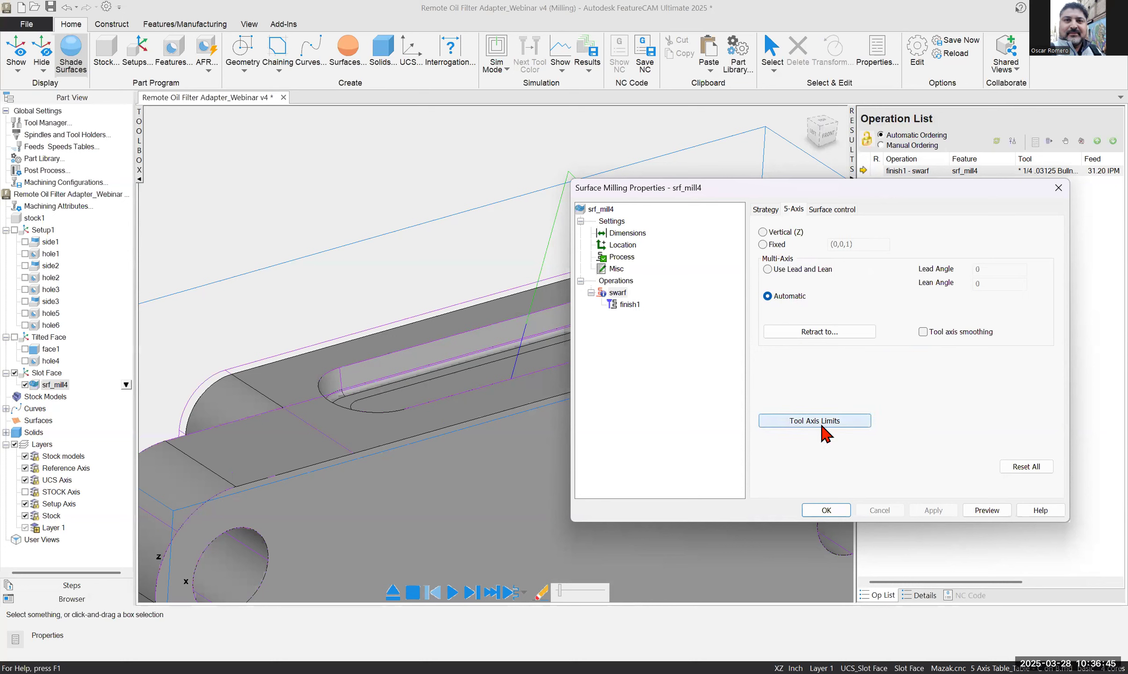
scroll(627, 398, down, 2)
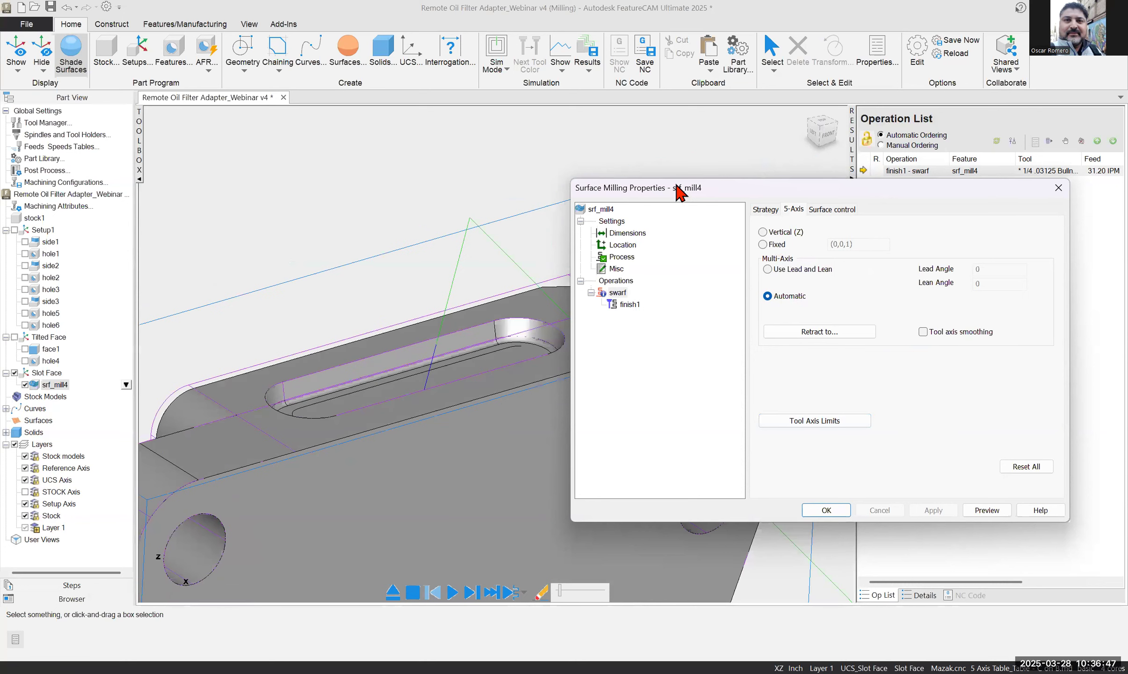
drag(676, 185, 716, 190)
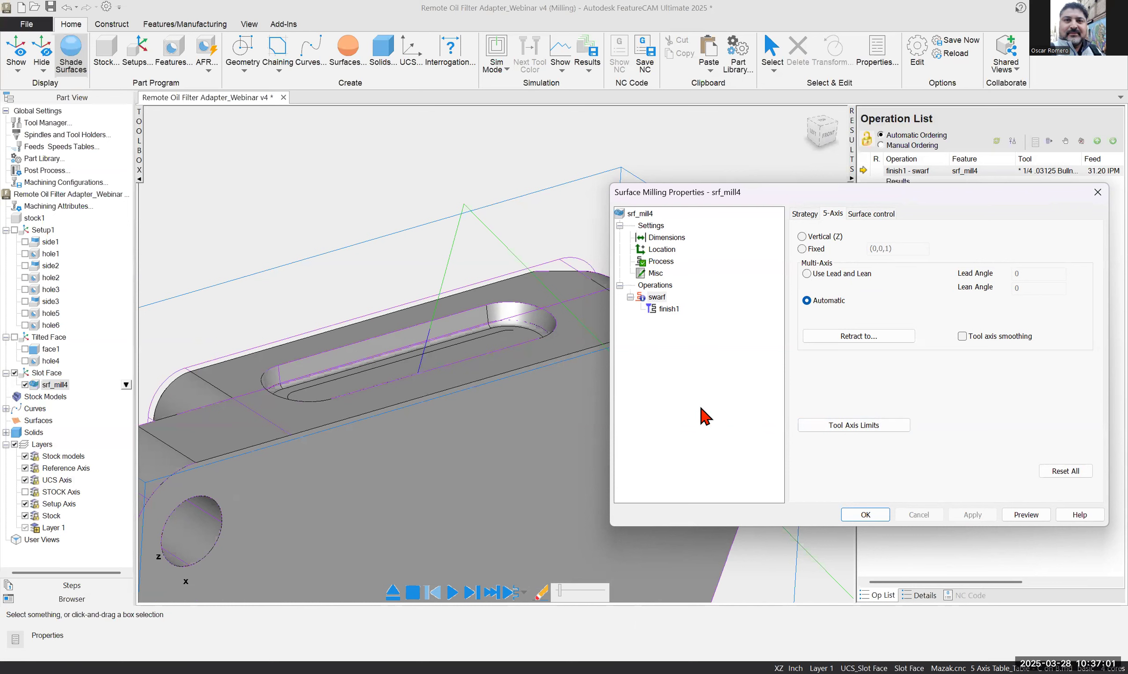
click(845, 427)
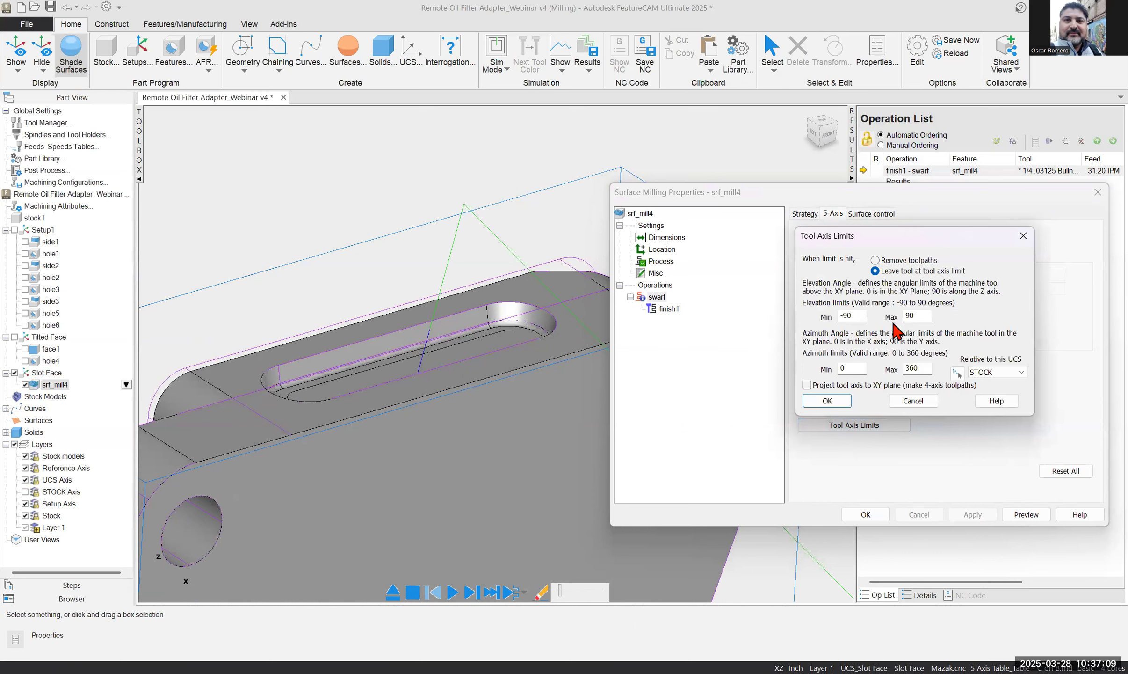
click(930, 319)
click(858, 365)
click(926, 404)
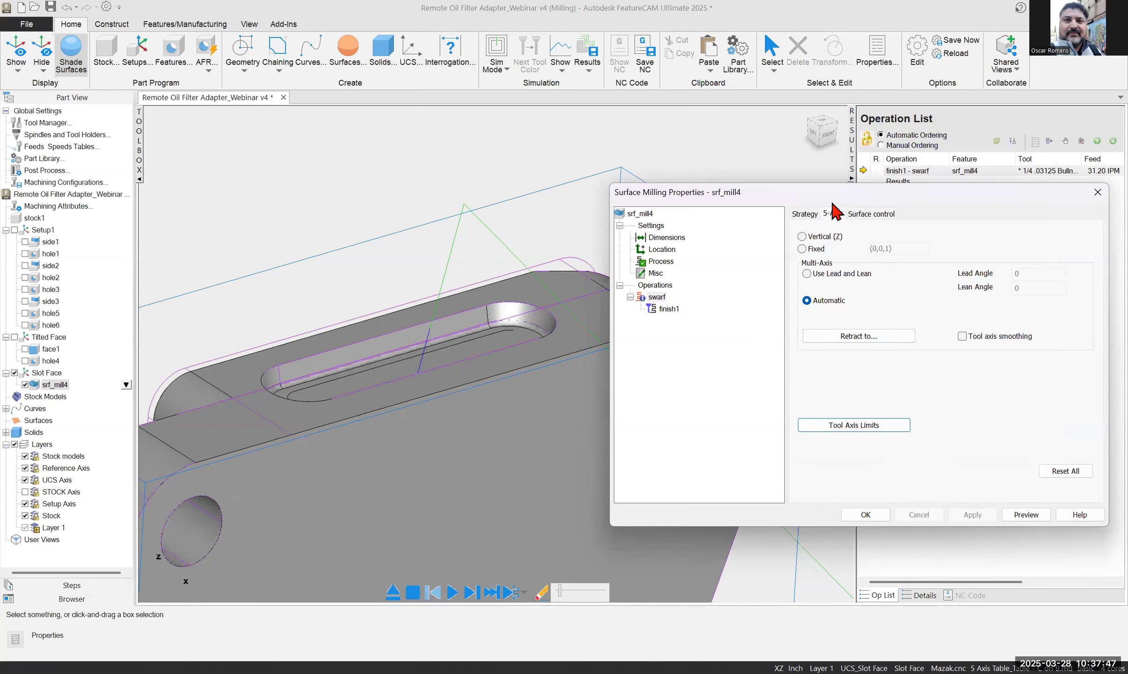
Examine the milling attributes of the finish1 operation, including the description of Axial tolerance
click(668, 309)
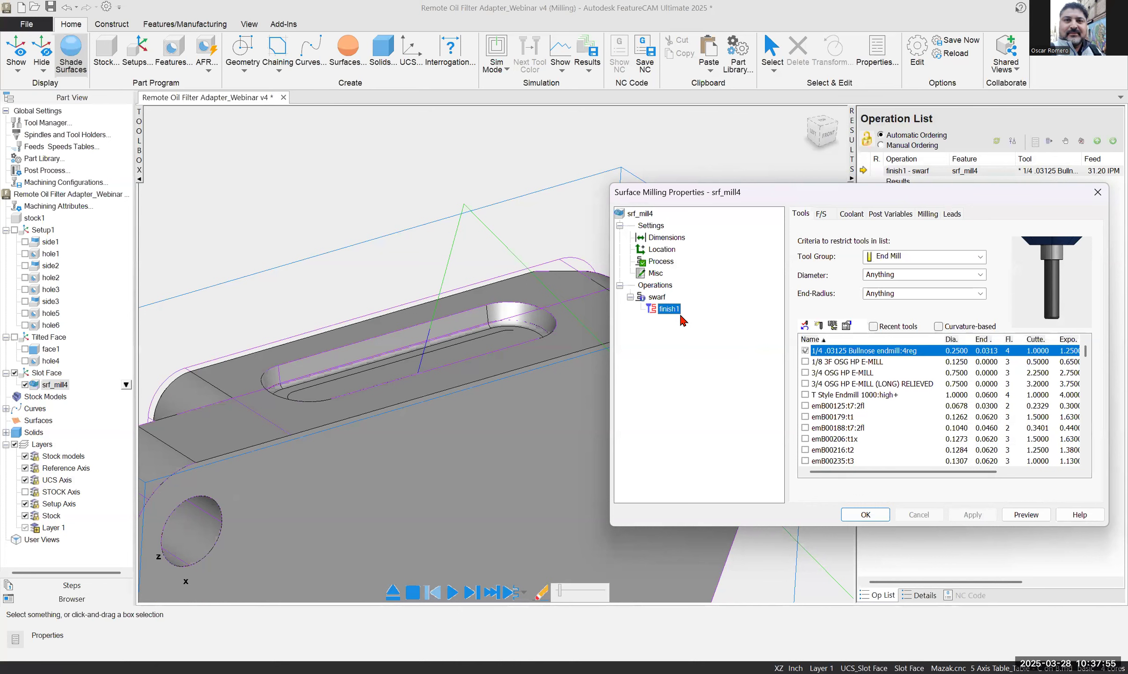
click(927, 213)
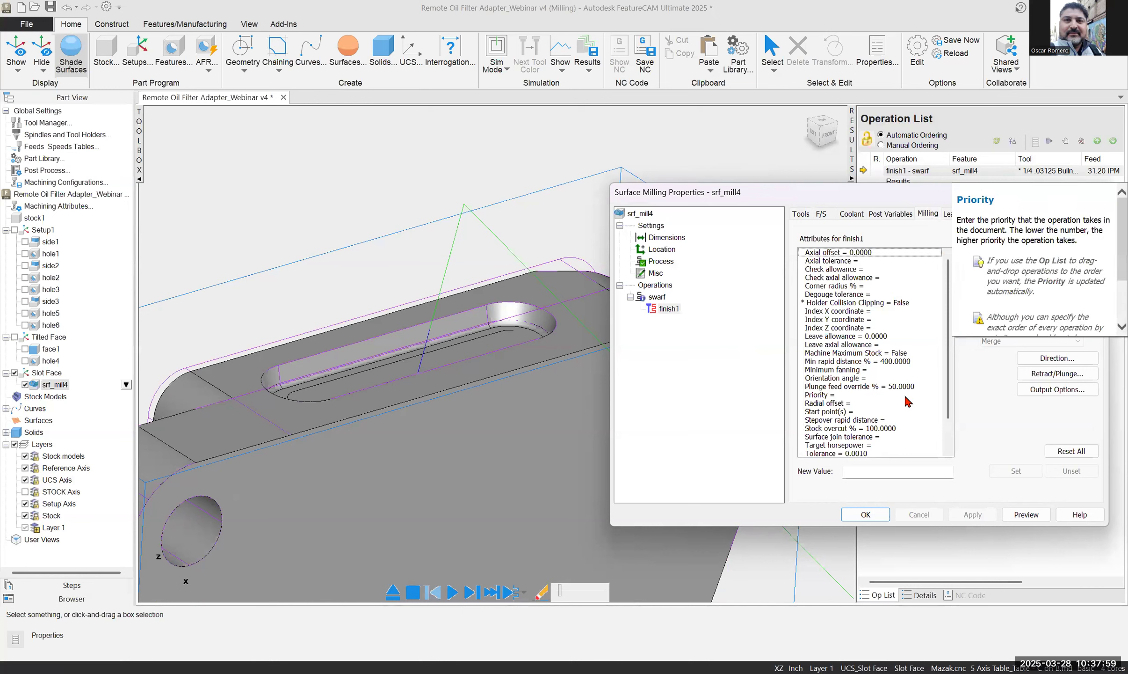
drag(828, 200, 643, 196)
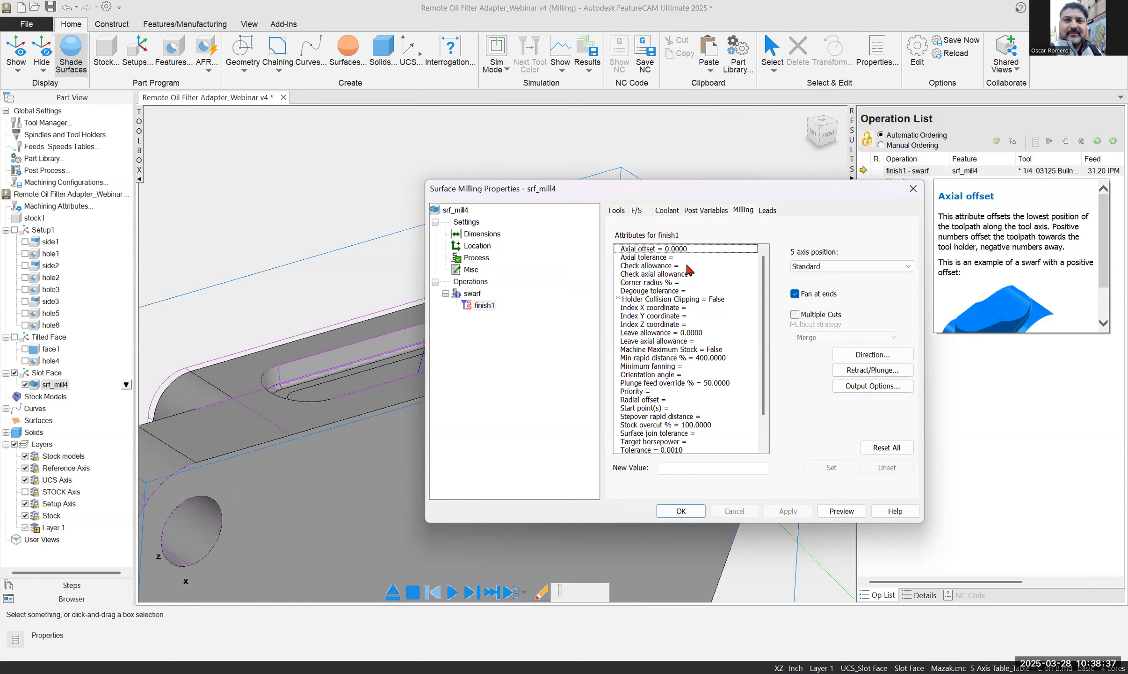
click(685, 258)
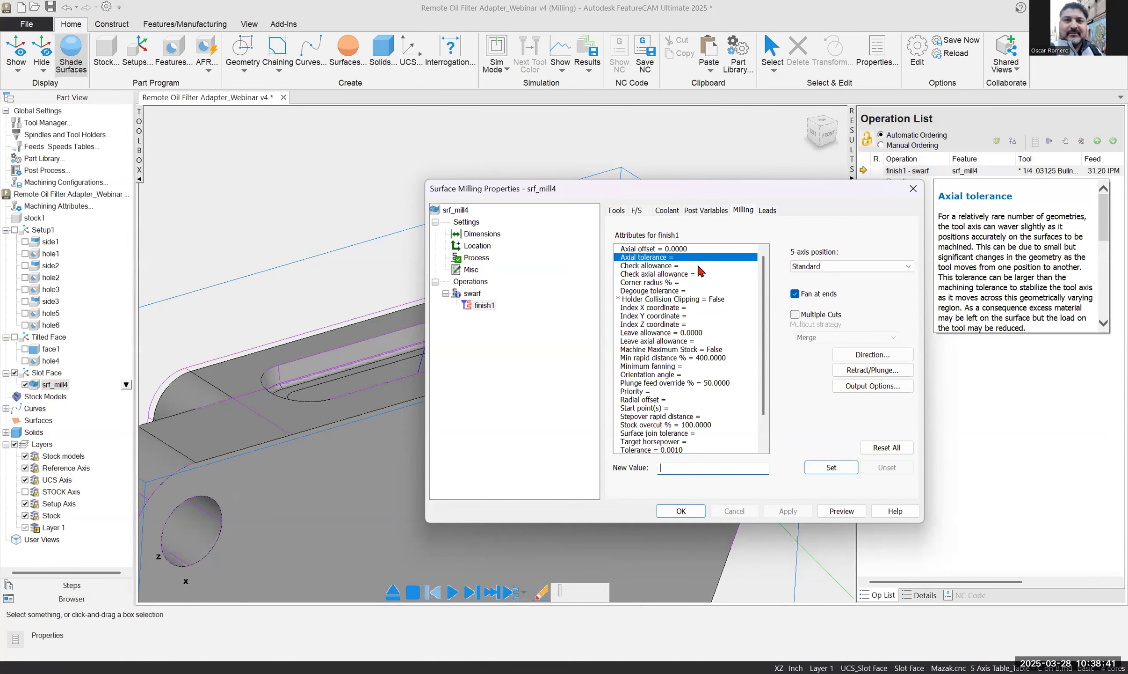
Set the finish1 cut direction to Unidirectional with Climb Mill
click(873, 355)
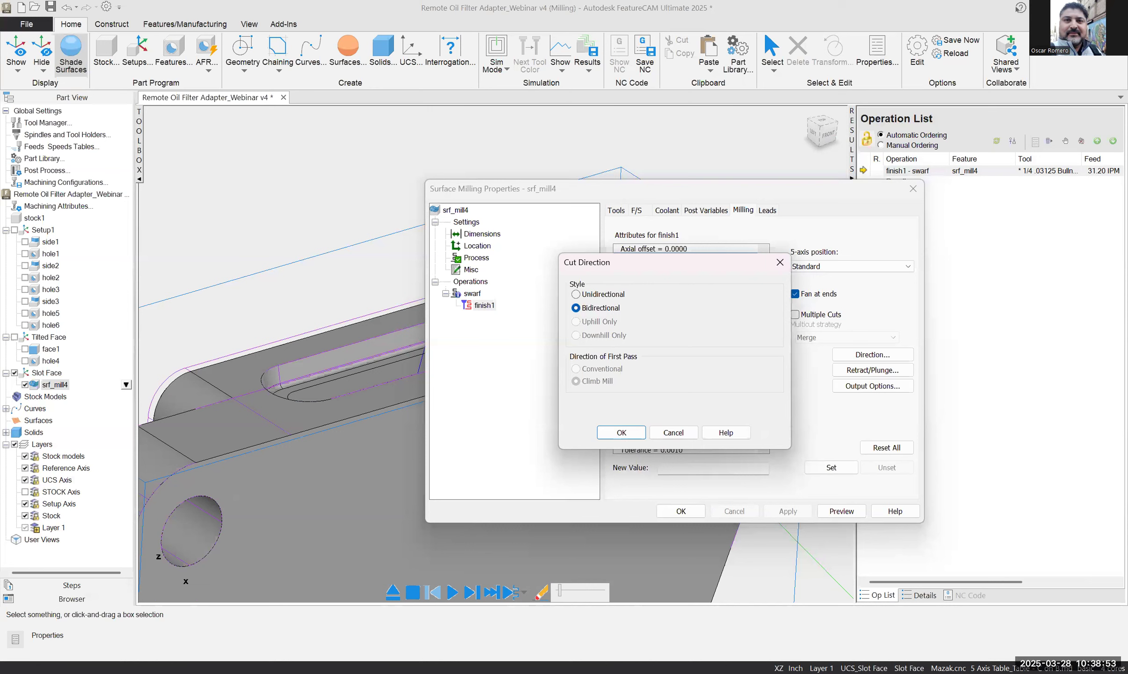
click(577, 295)
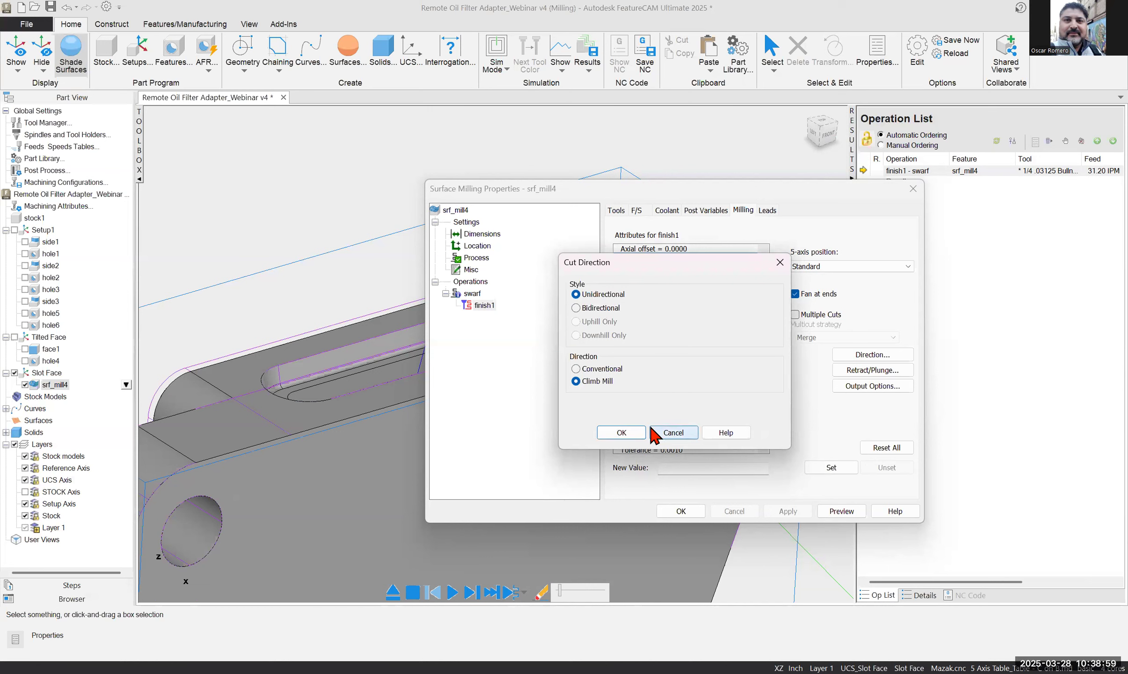
click(576, 368)
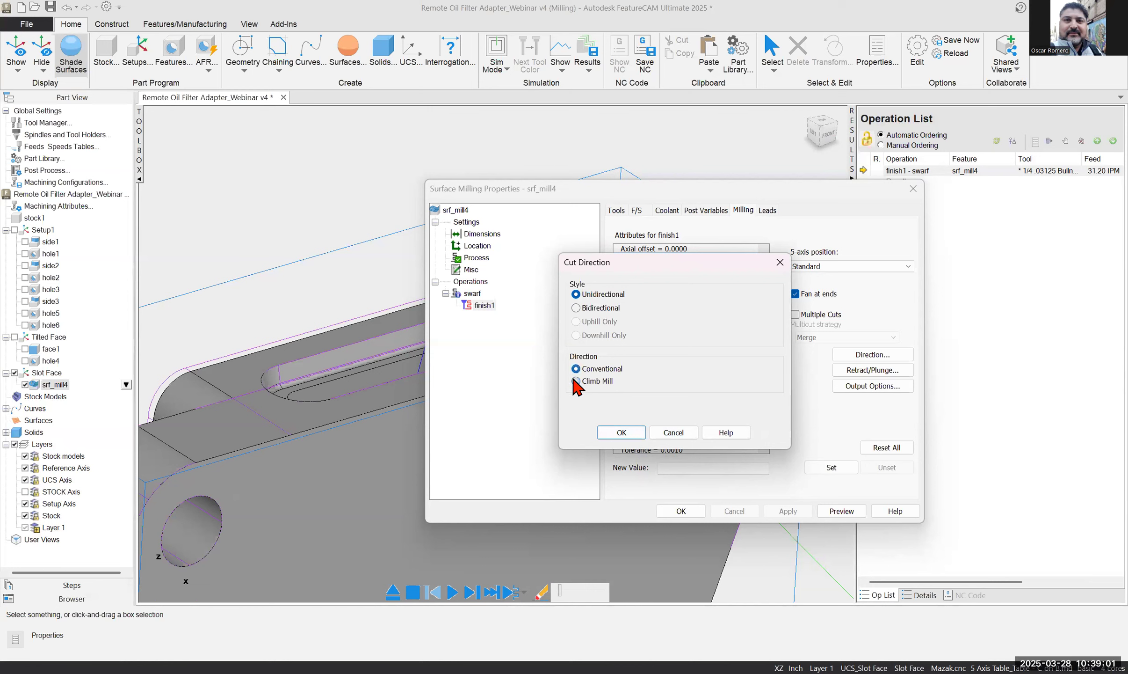
click(575, 381)
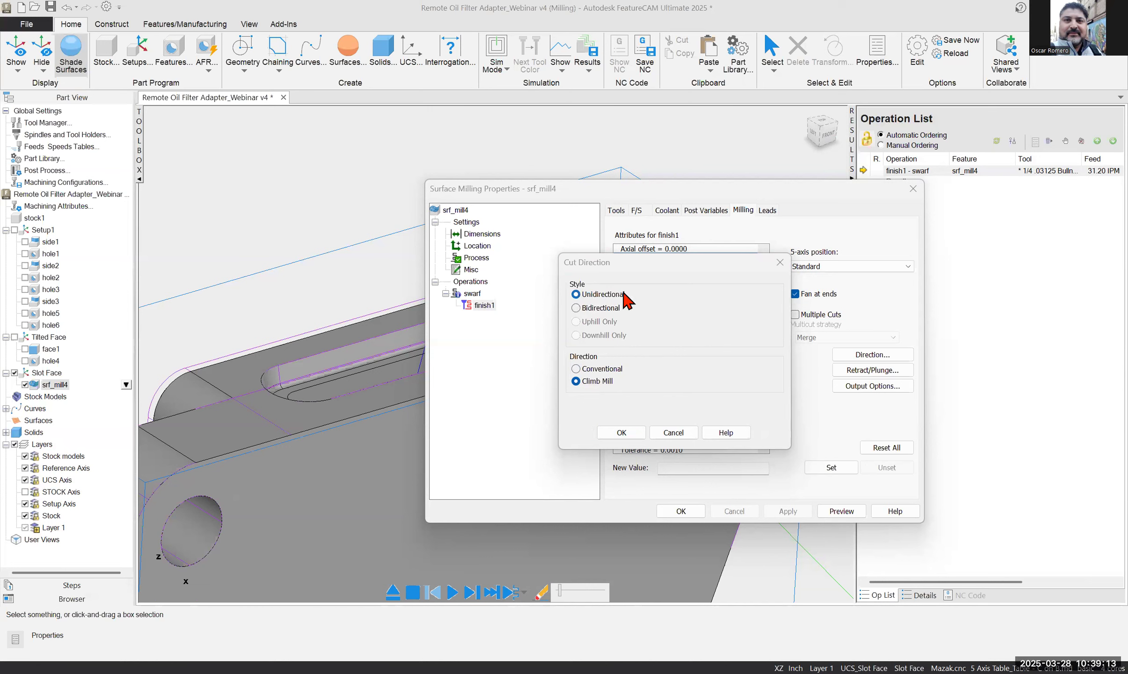
click(576, 369)
click(576, 381)
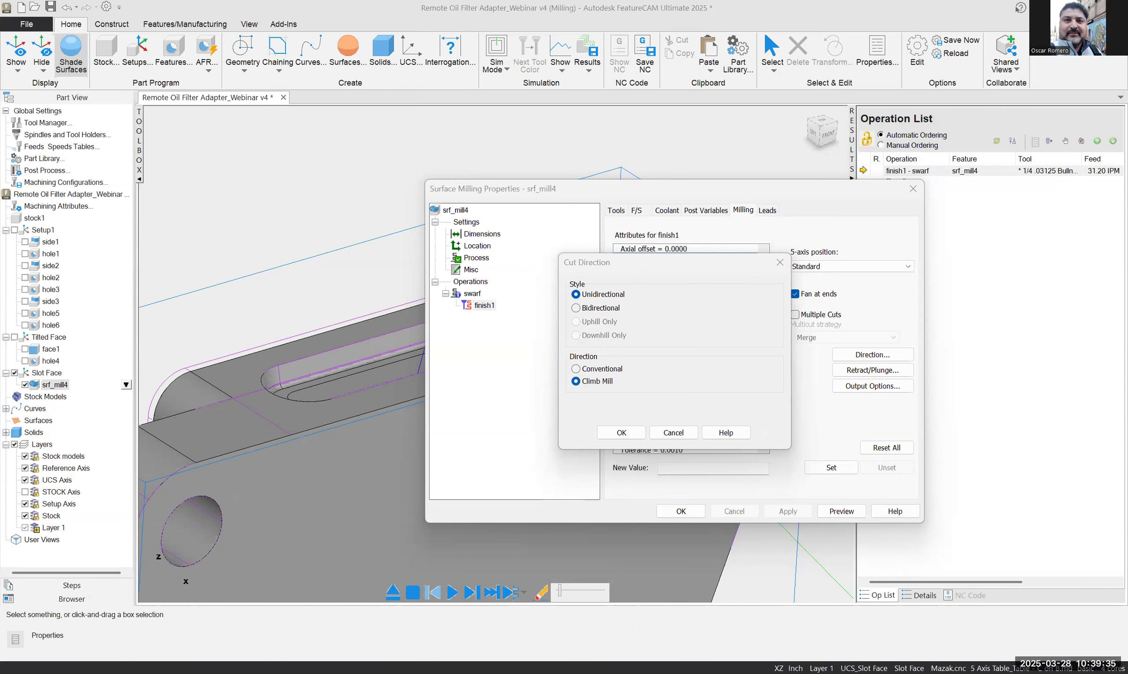
click(632, 432)
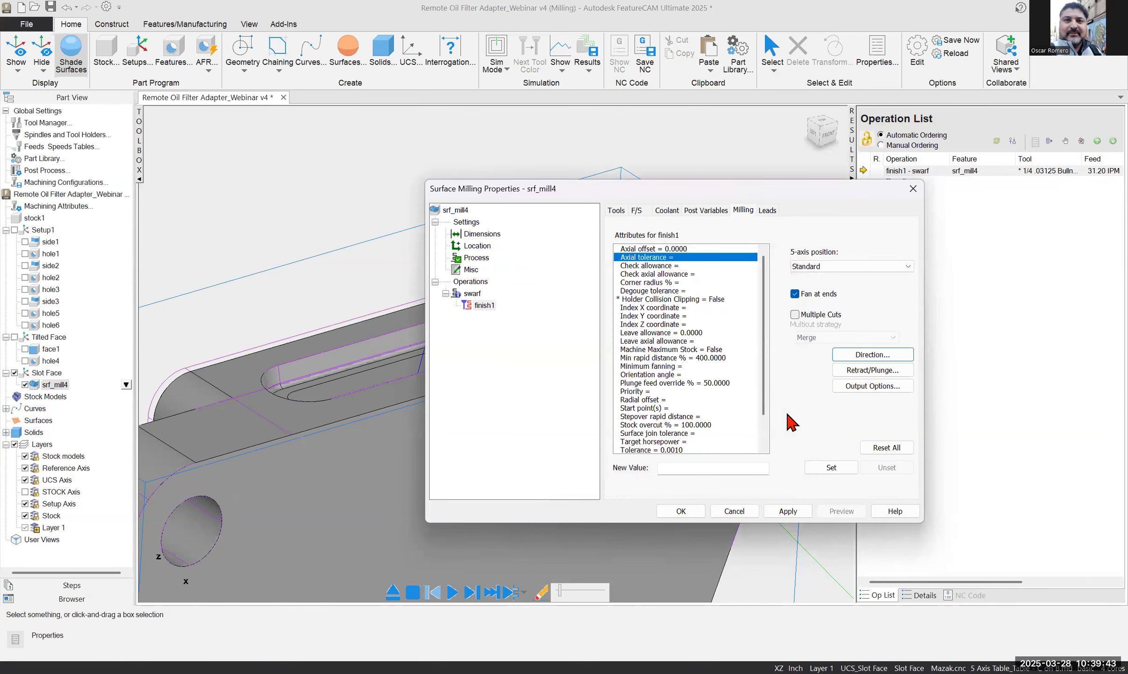
Check the retract and plunge options of finish1 without changing them, and examine its remaining milling attributes
click(858, 373)
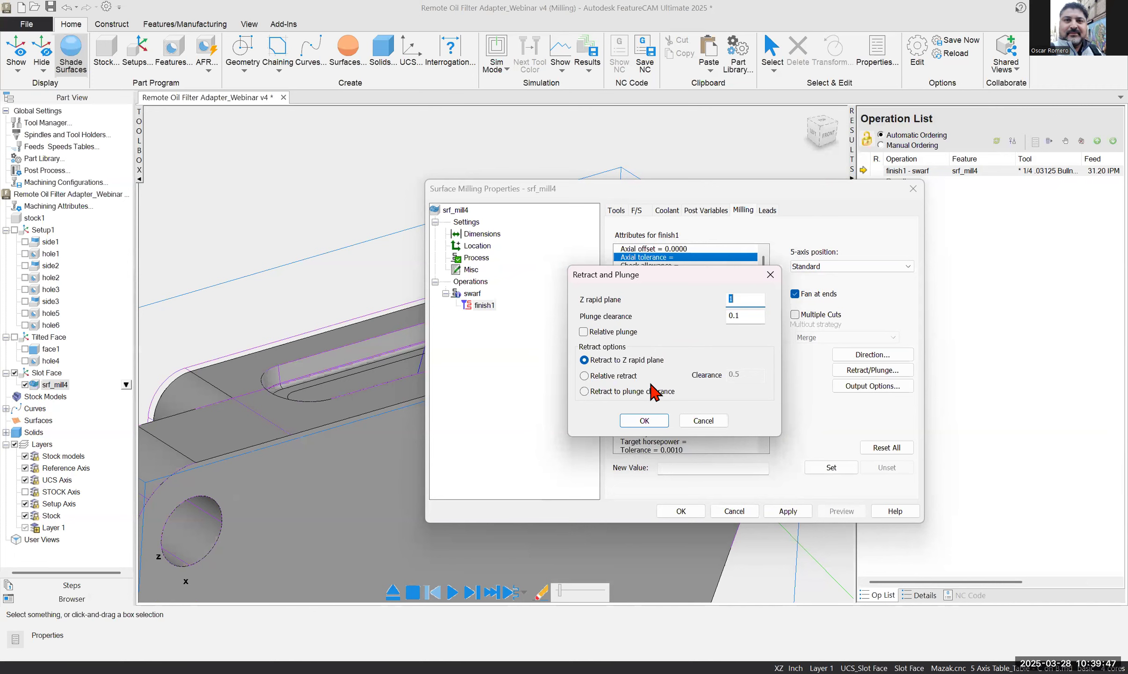
click(770, 274)
scroll(715, 365, down, 1)
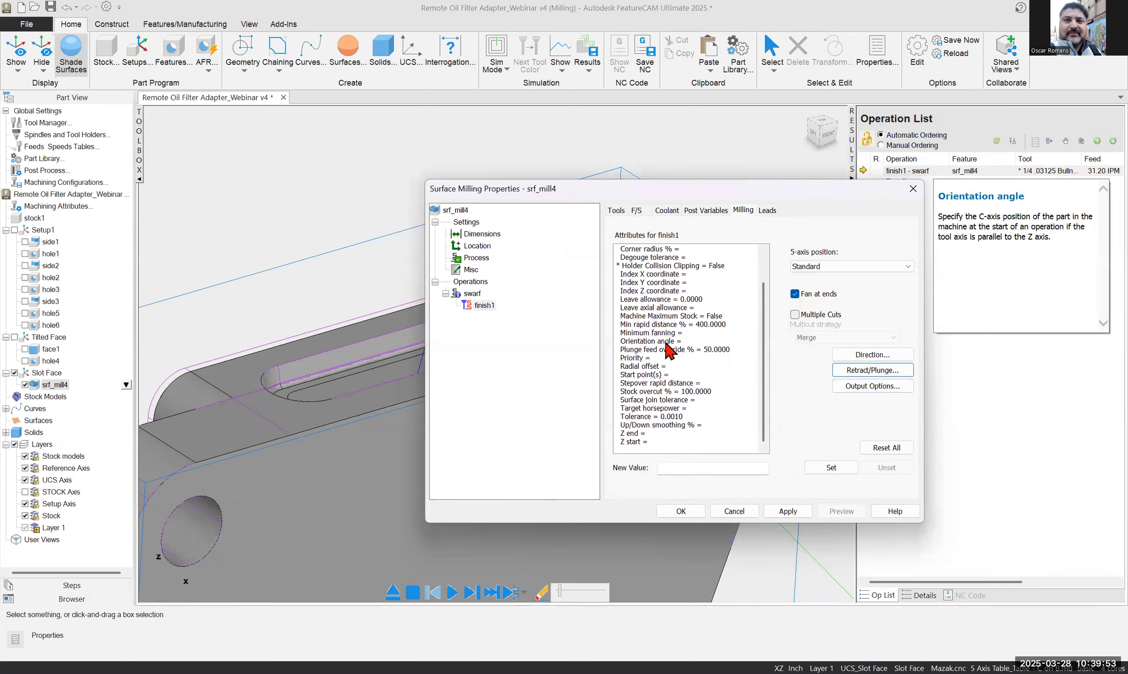
Examine the Multicut strategy choices of finish1 with Multiple Cuts enabled, and turn Multiple Cuts off again
mouse_move(663, 300)
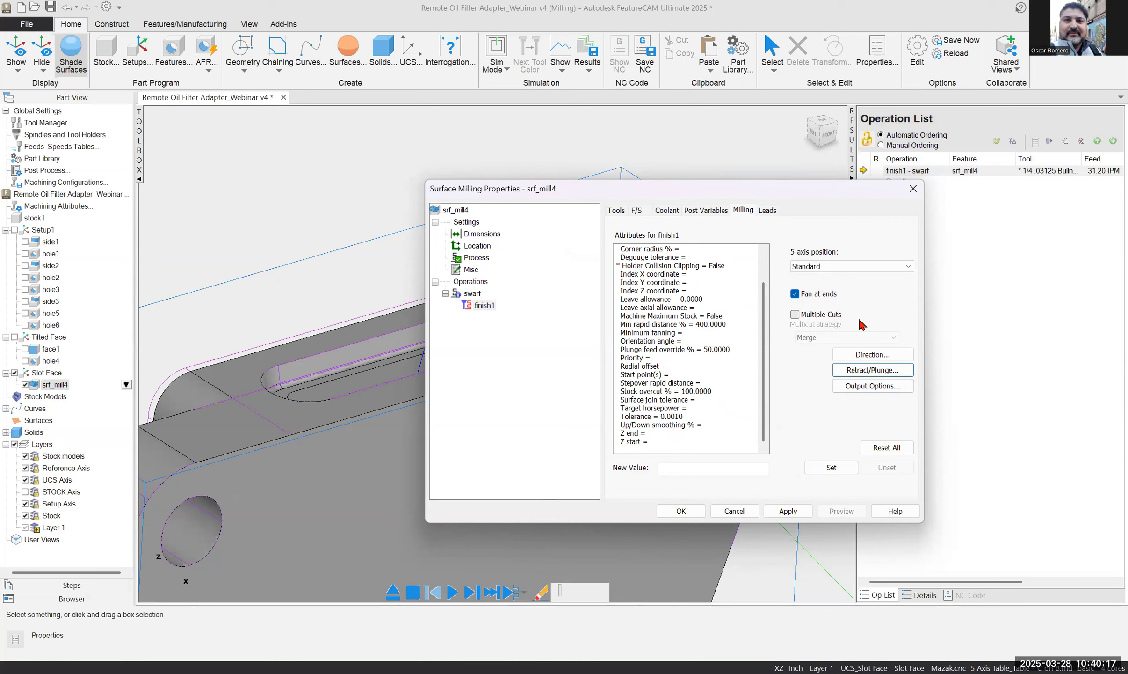
click(795, 315)
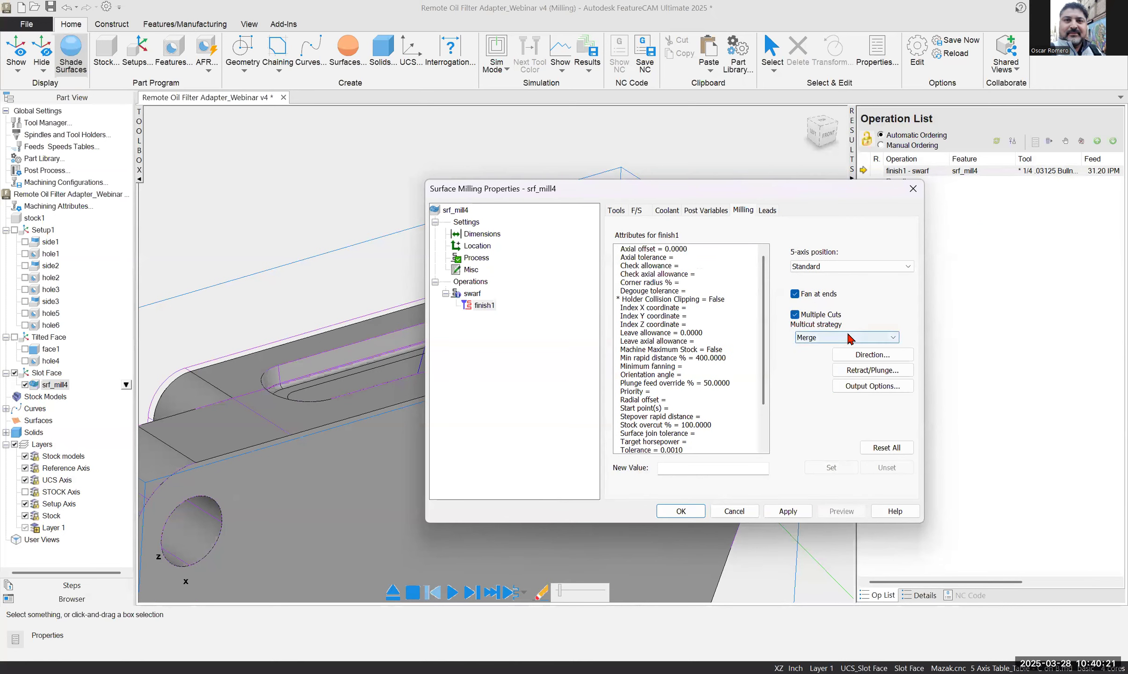
click(843, 338)
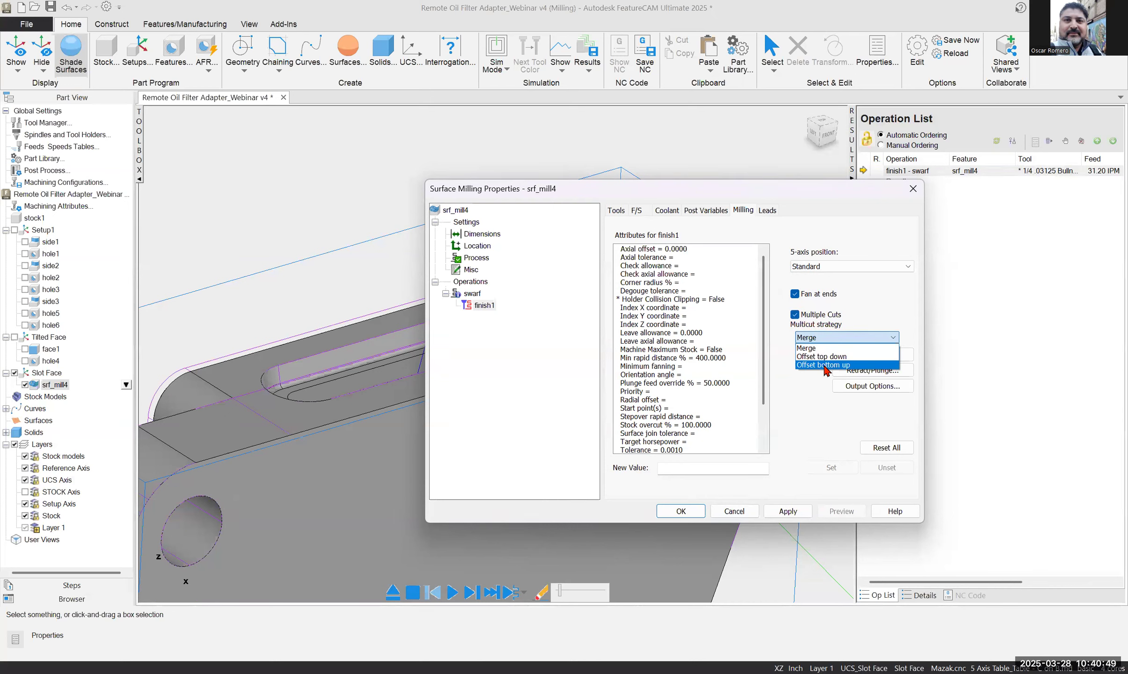
click(817, 348)
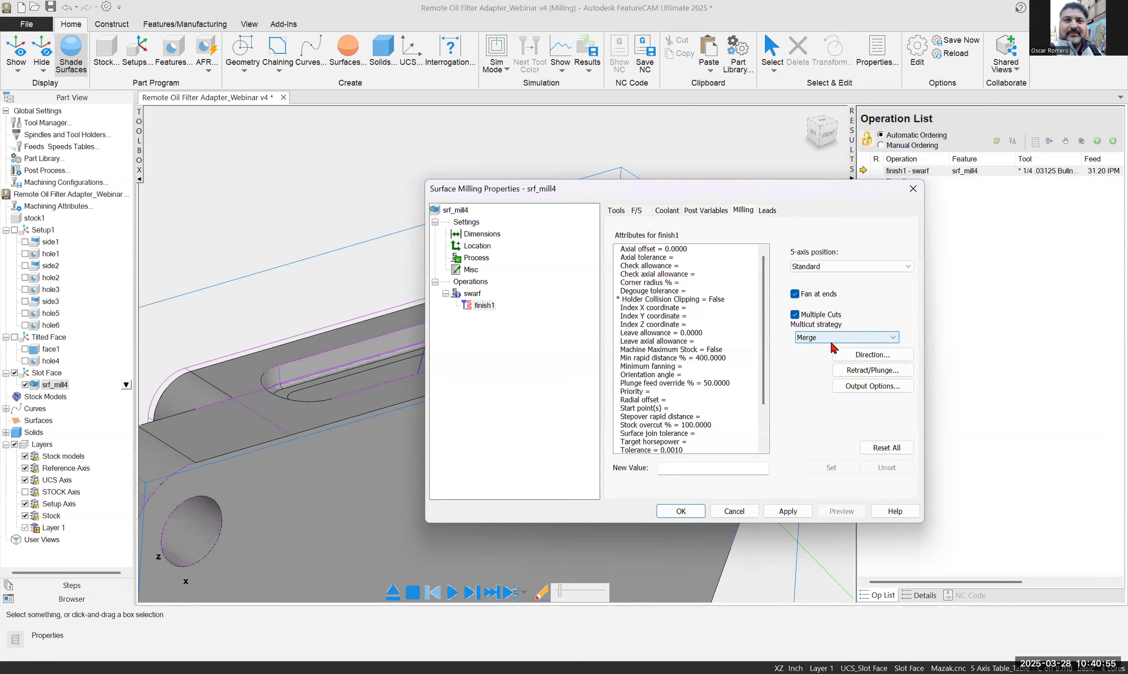
drag(651, 193, 737, 171)
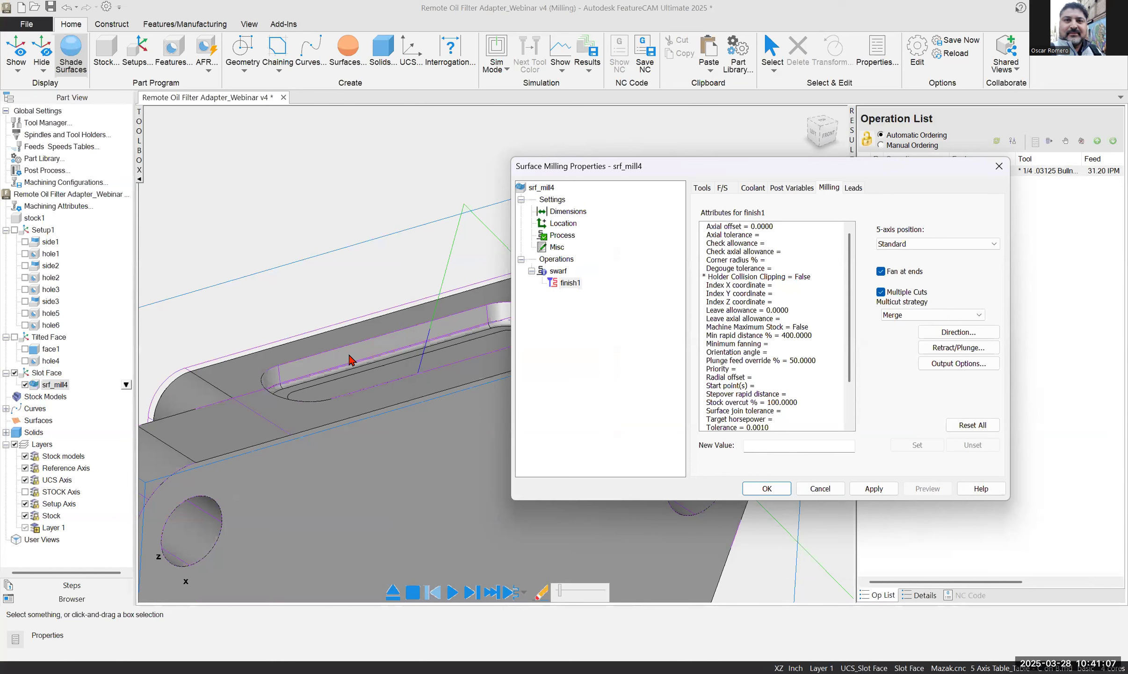
click(942, 319)
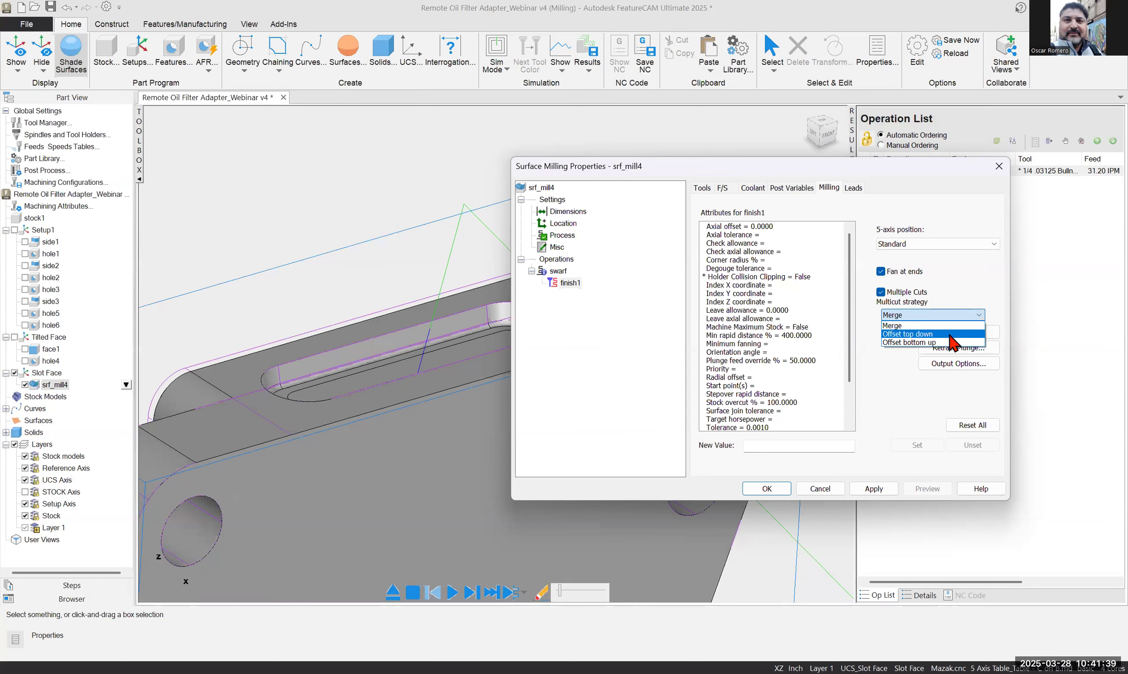
click(976, 293)
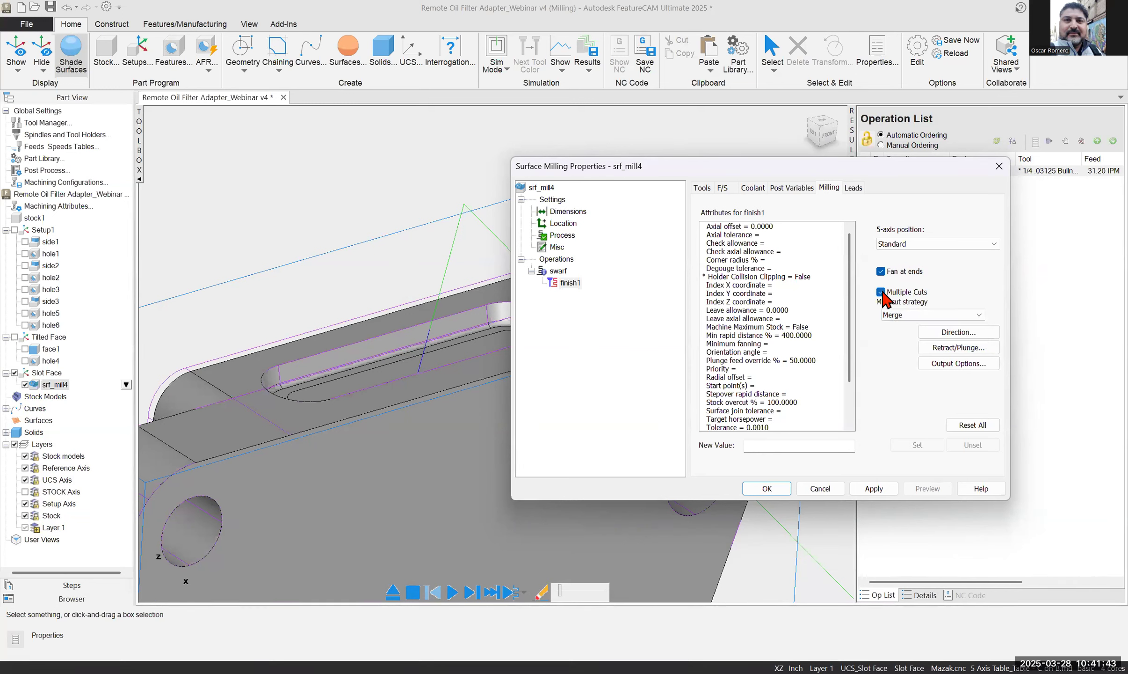
click(882, 293)
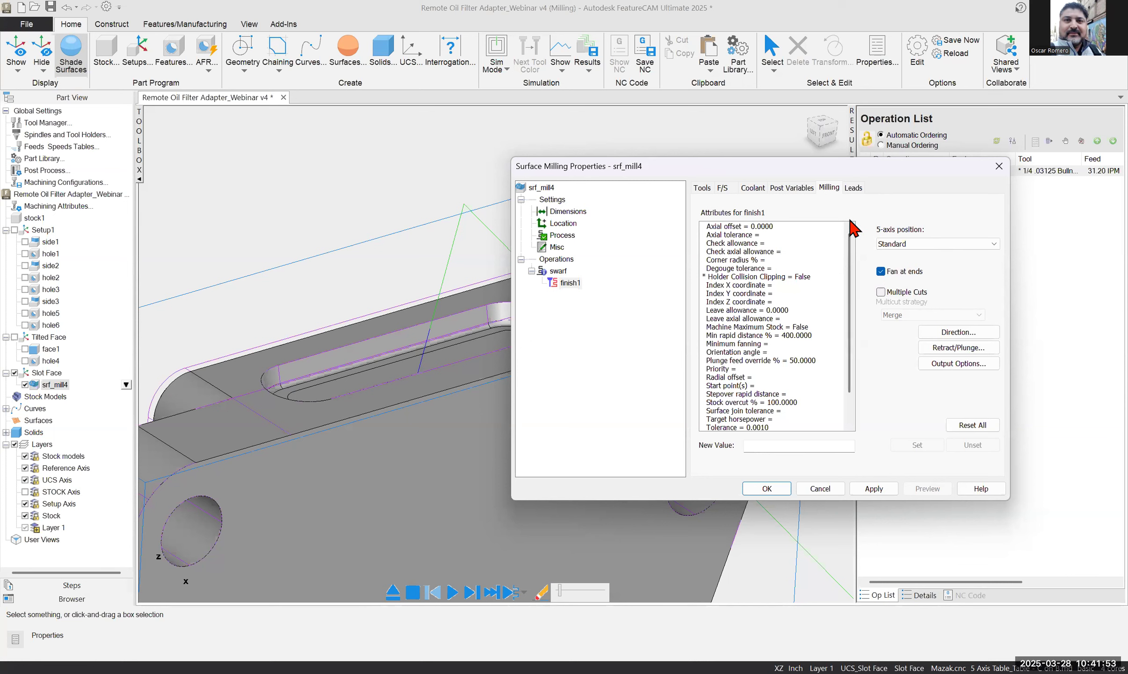
Preview the finish1 swarf toolpath around the slot in simulation, inspect it up close, and end the simulation
click(854, 188)
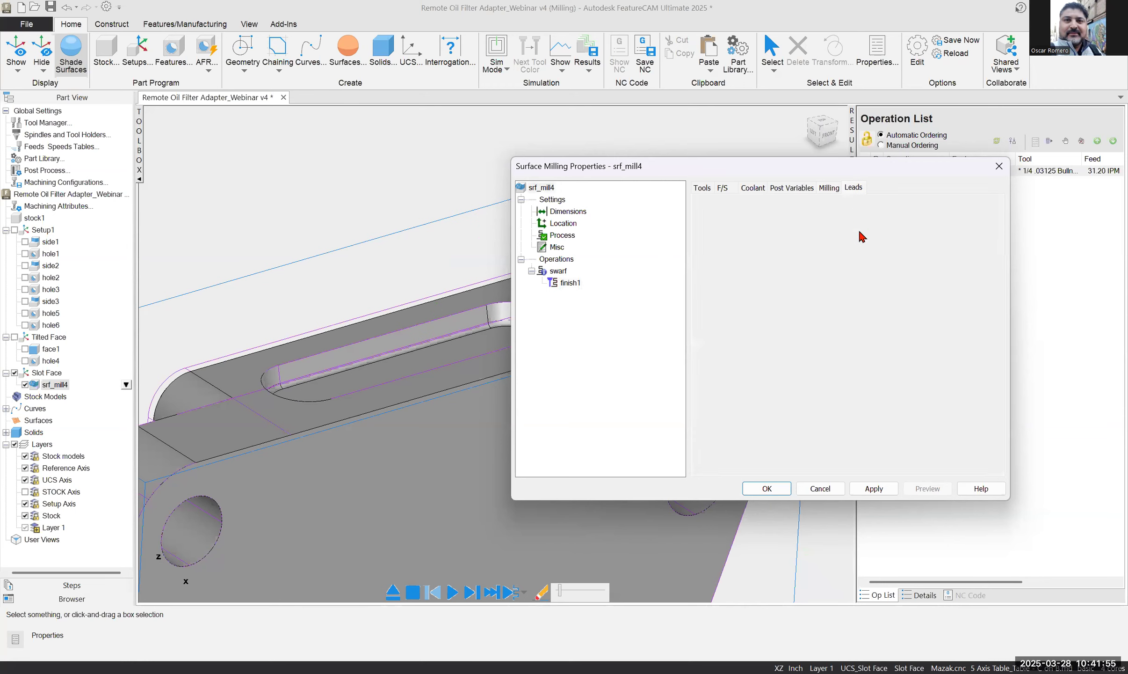
drag(585, 171, 613, 183)
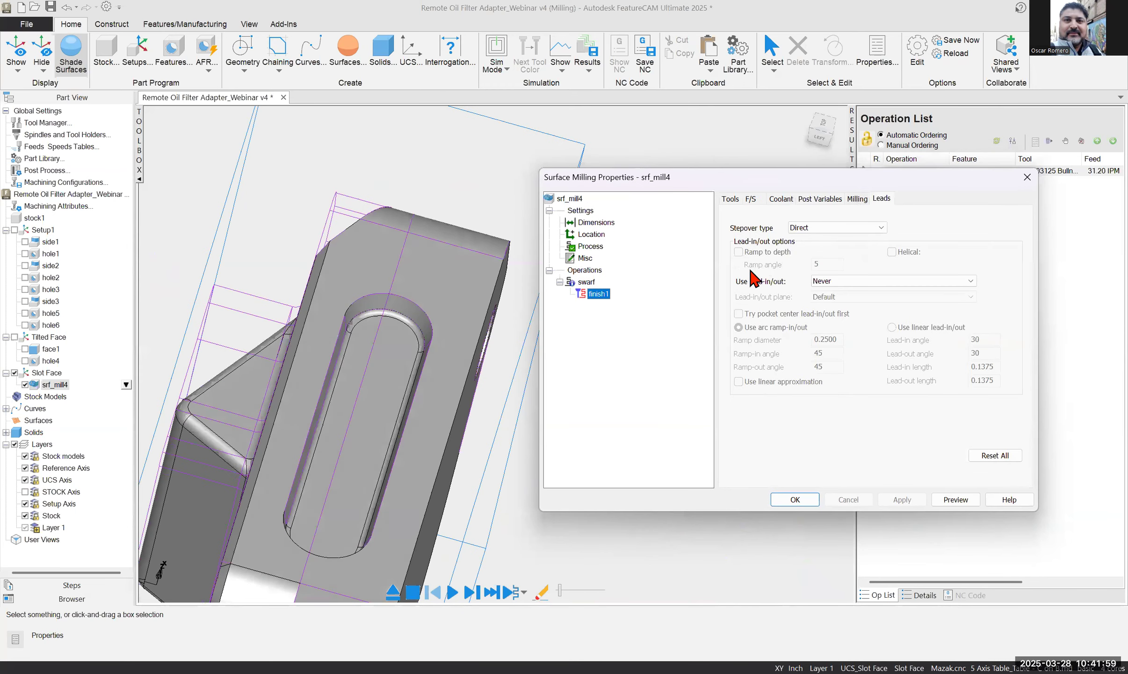
click(857, 200)
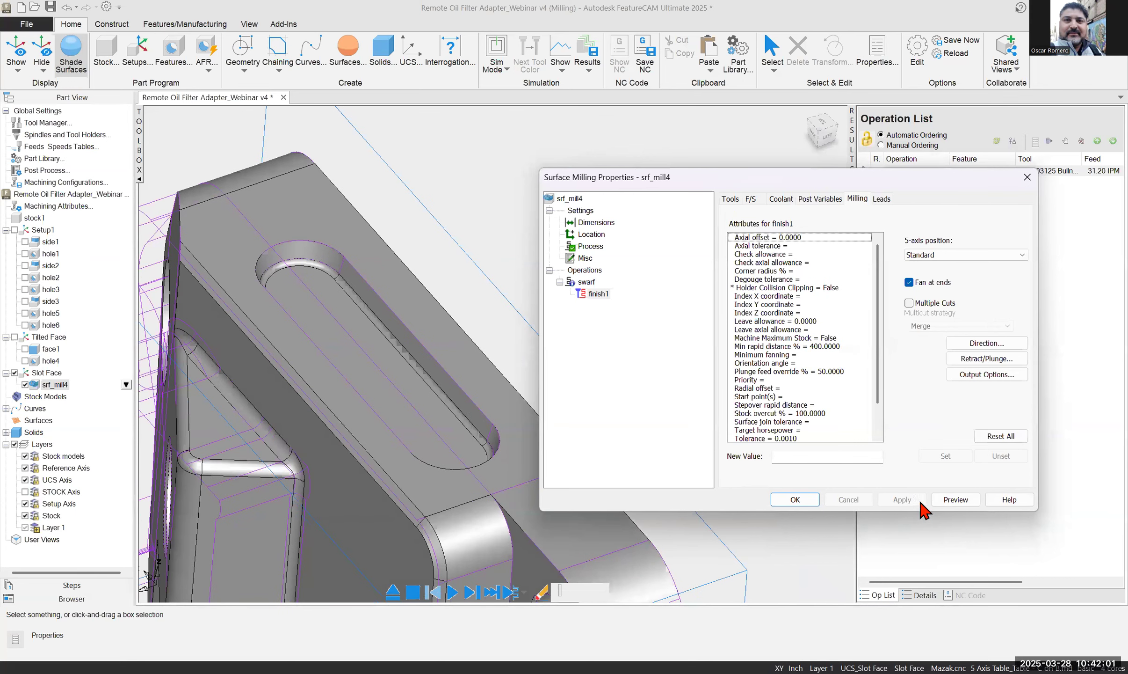
click(452, 593)
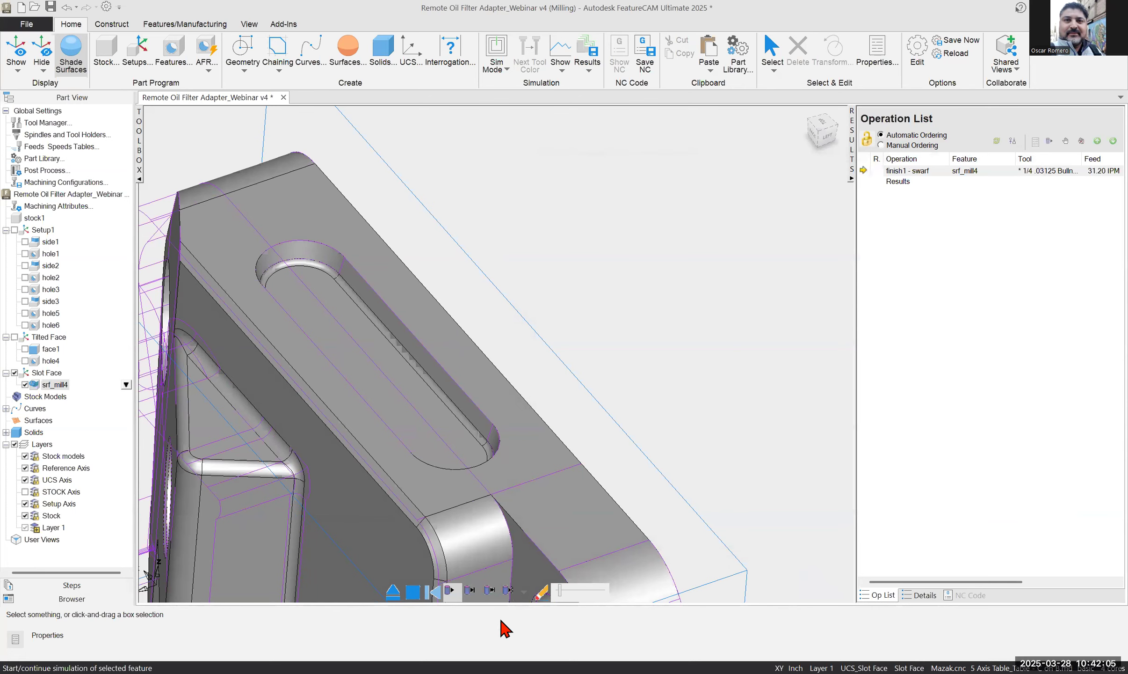
scroll(478, 474, up, 5)
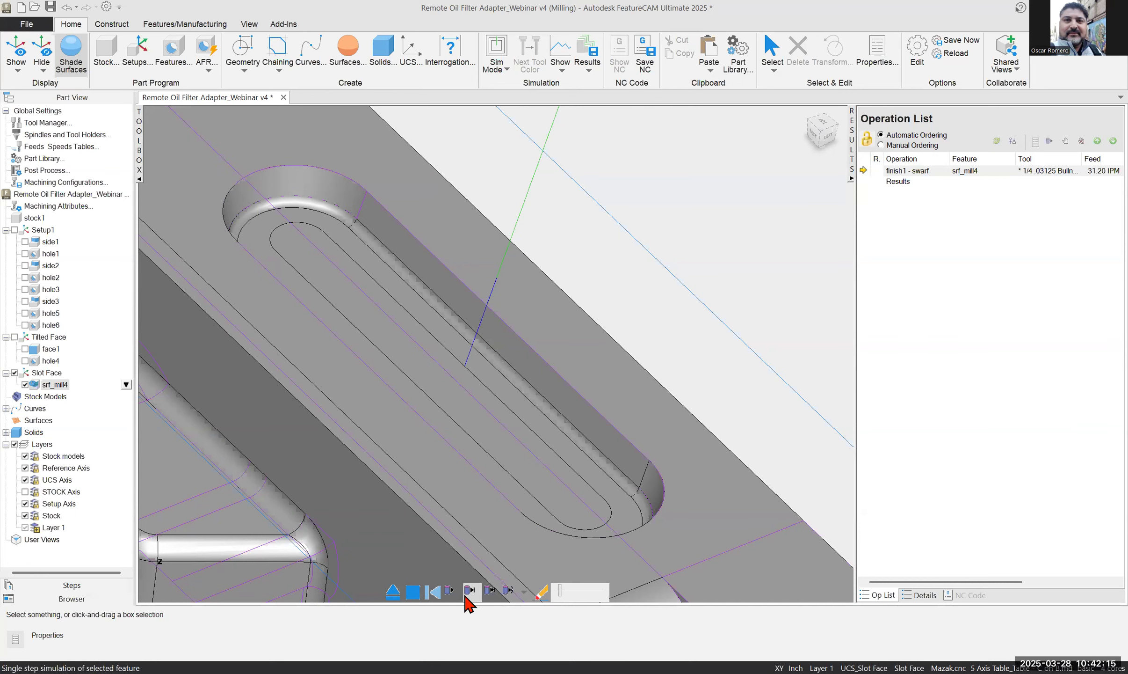
click(395, 595)
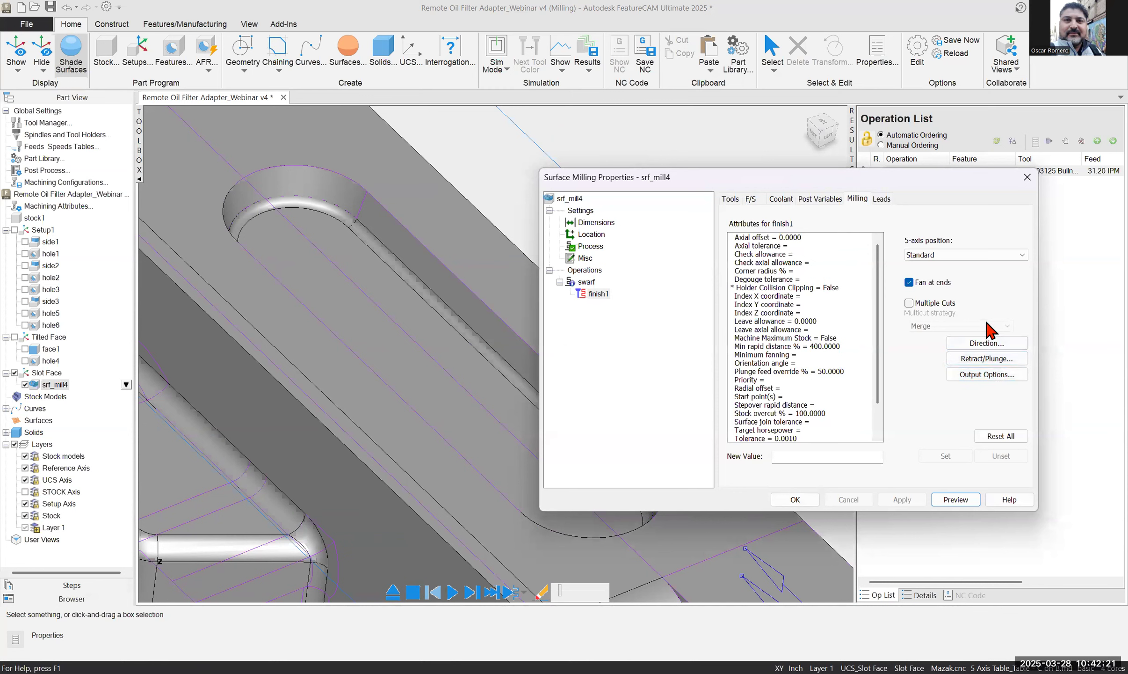
Recheck the Z rapid plane, plunge clearance and retract options of finish1 without changing them
click(1012, 361)
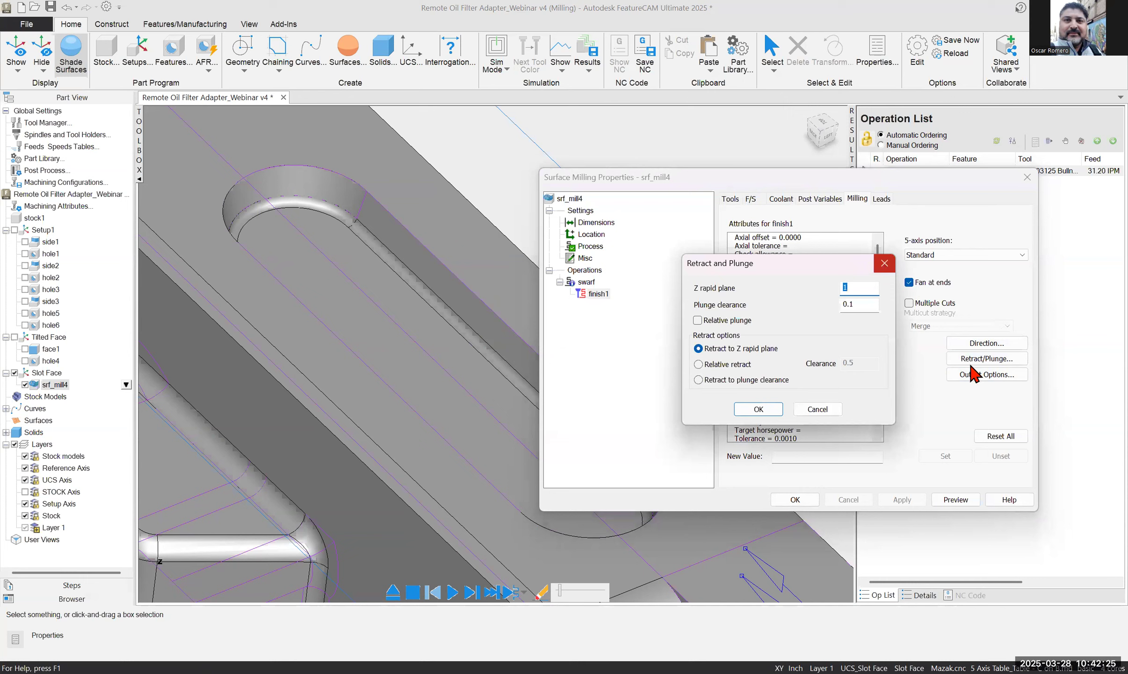
click(884, 263)
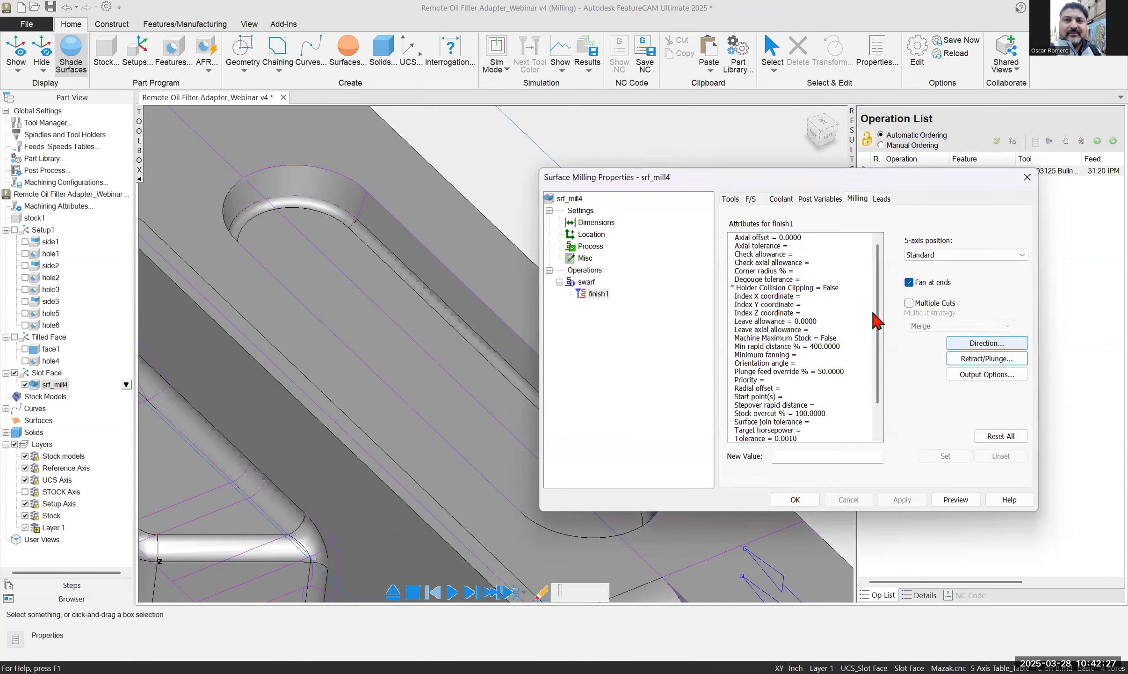
scroll(851, 313, down, 2)
Review the finish1 stepover types and lead-ins on all plunges/retracts, keep Direct and Never, and close the properties
click(882, 201)
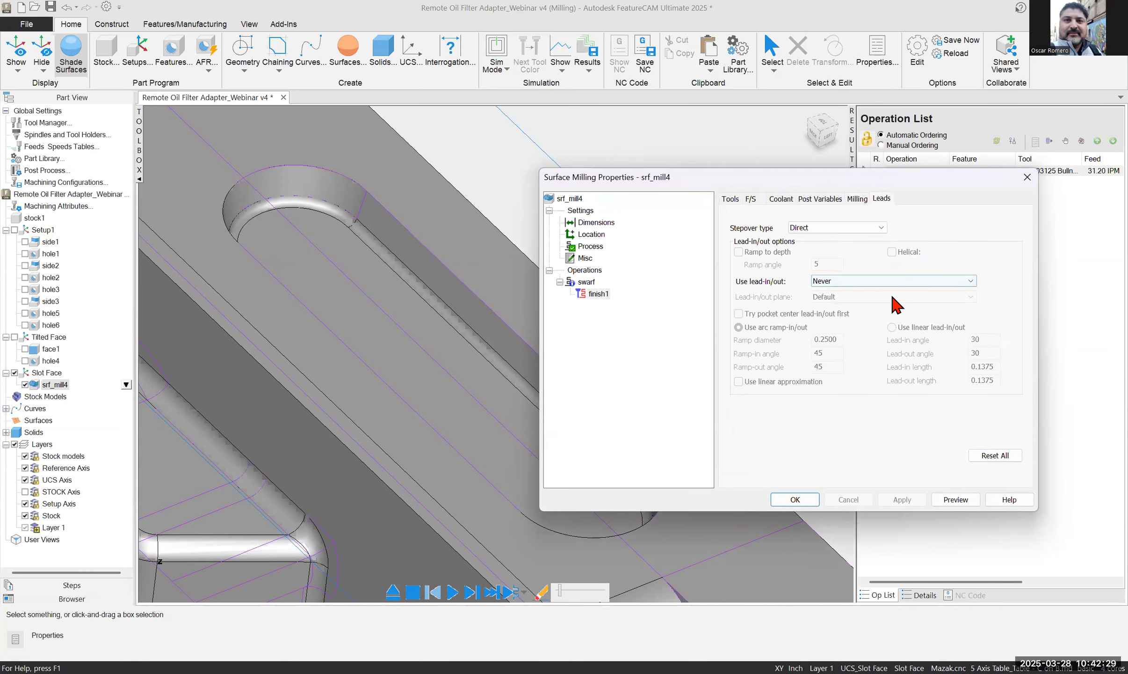
click(882, 228)
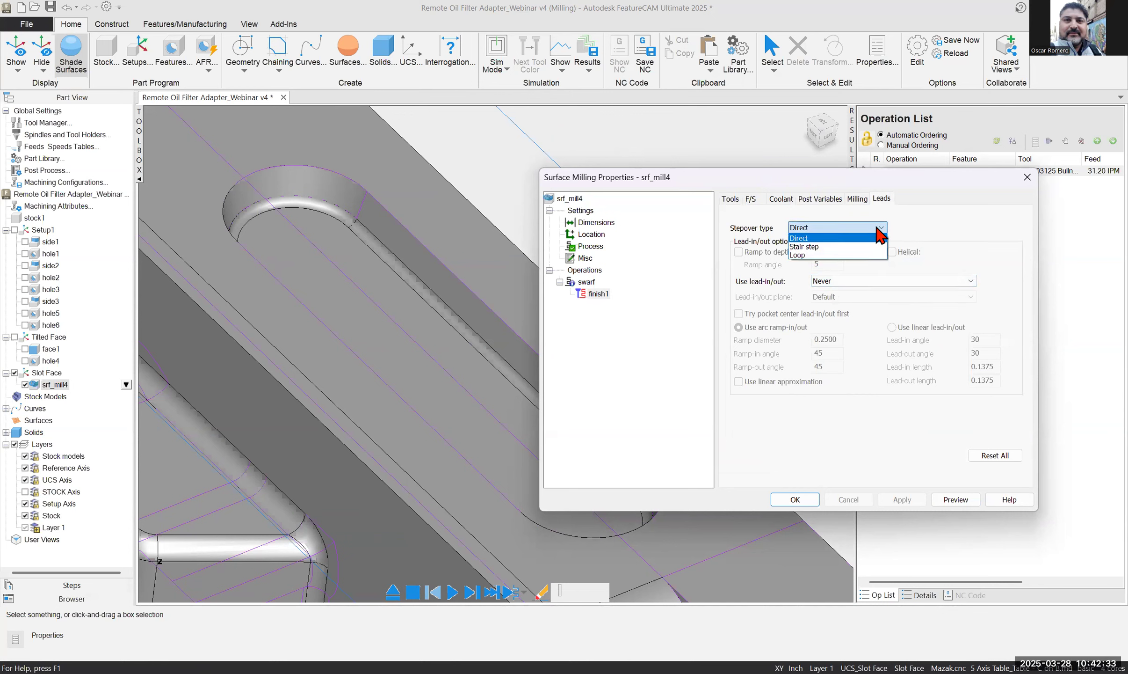
click(809, 238)
click(850, 282)
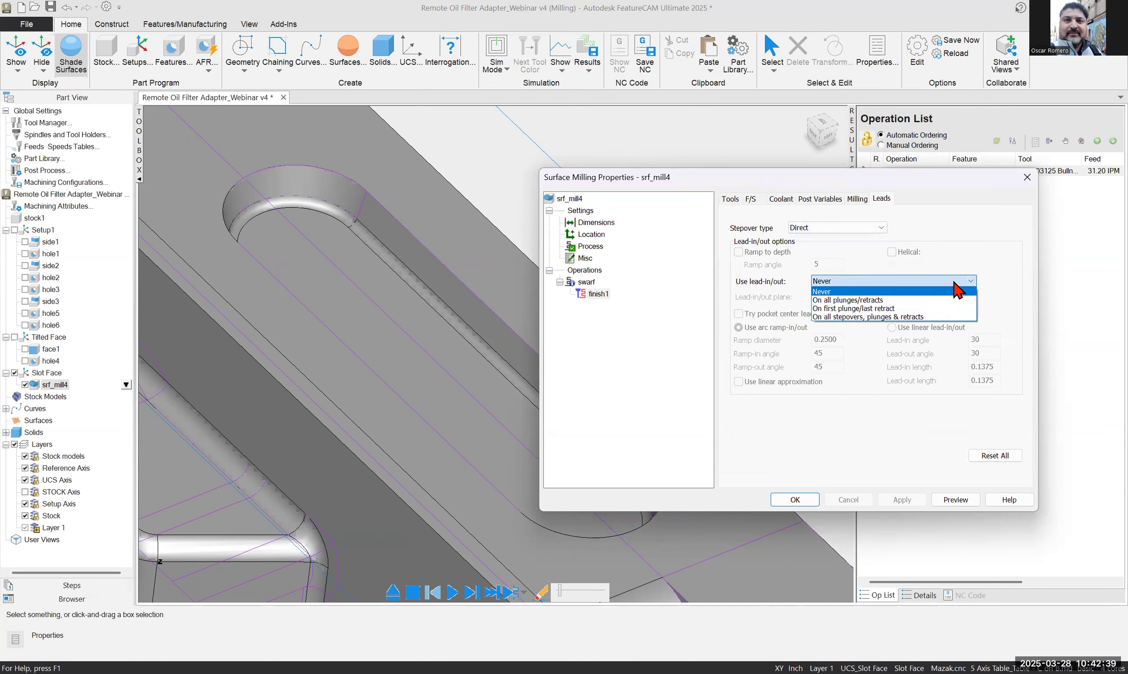
click(886, 300)
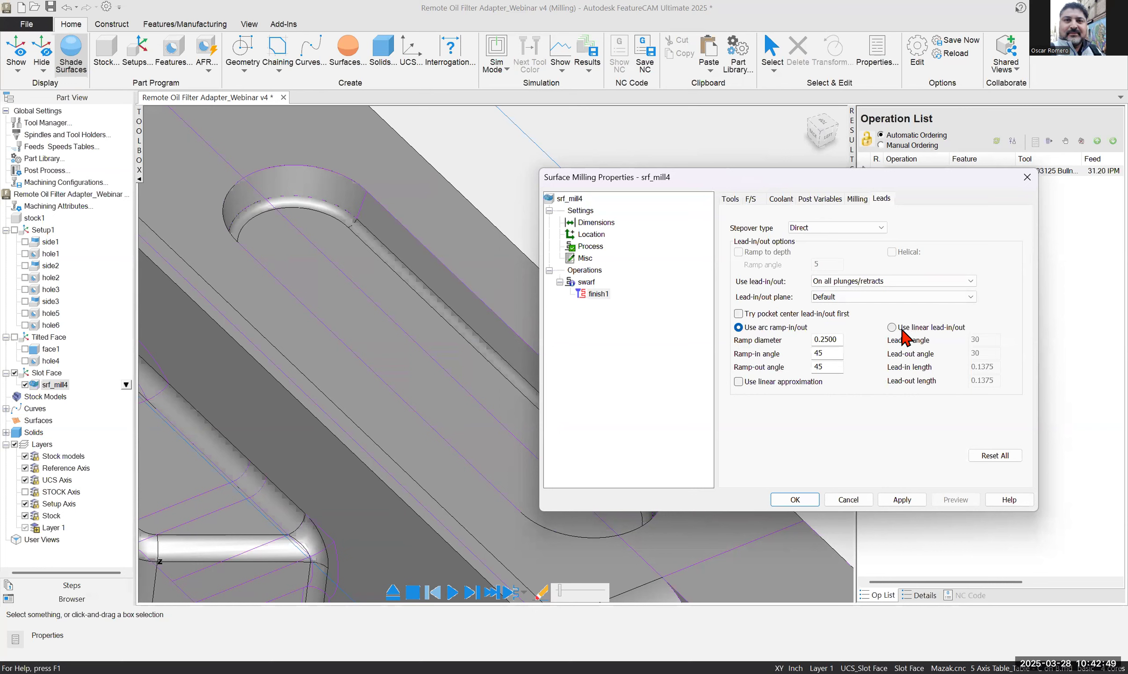
click(900, 282)
click(837, 291)
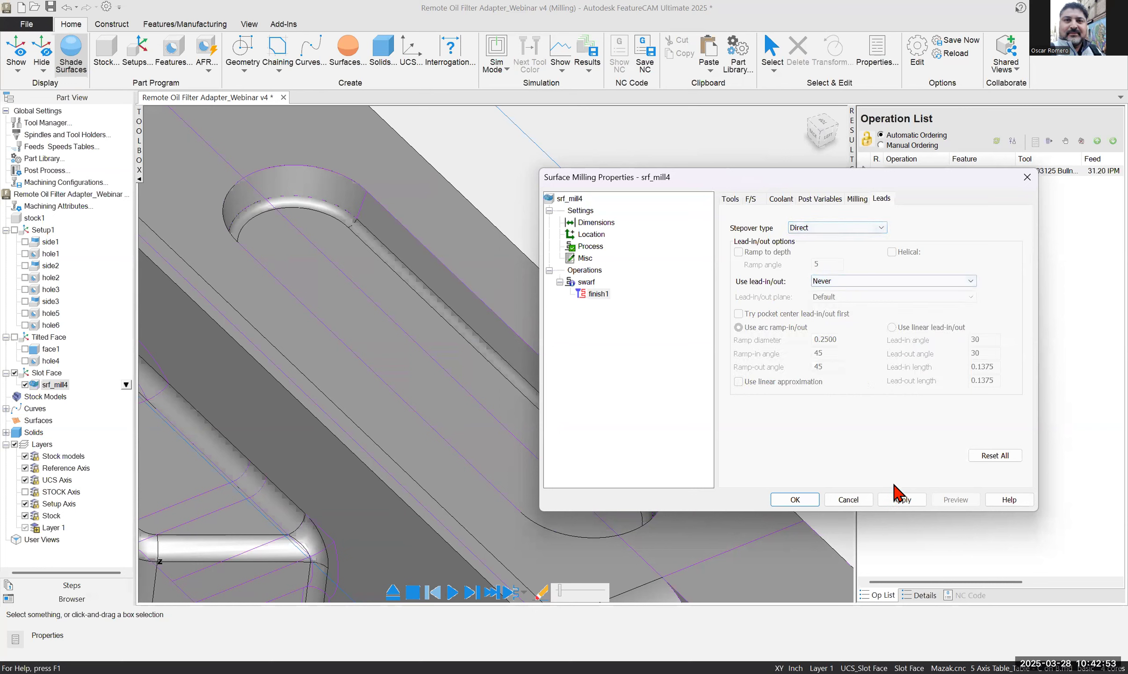
click(902, 499)
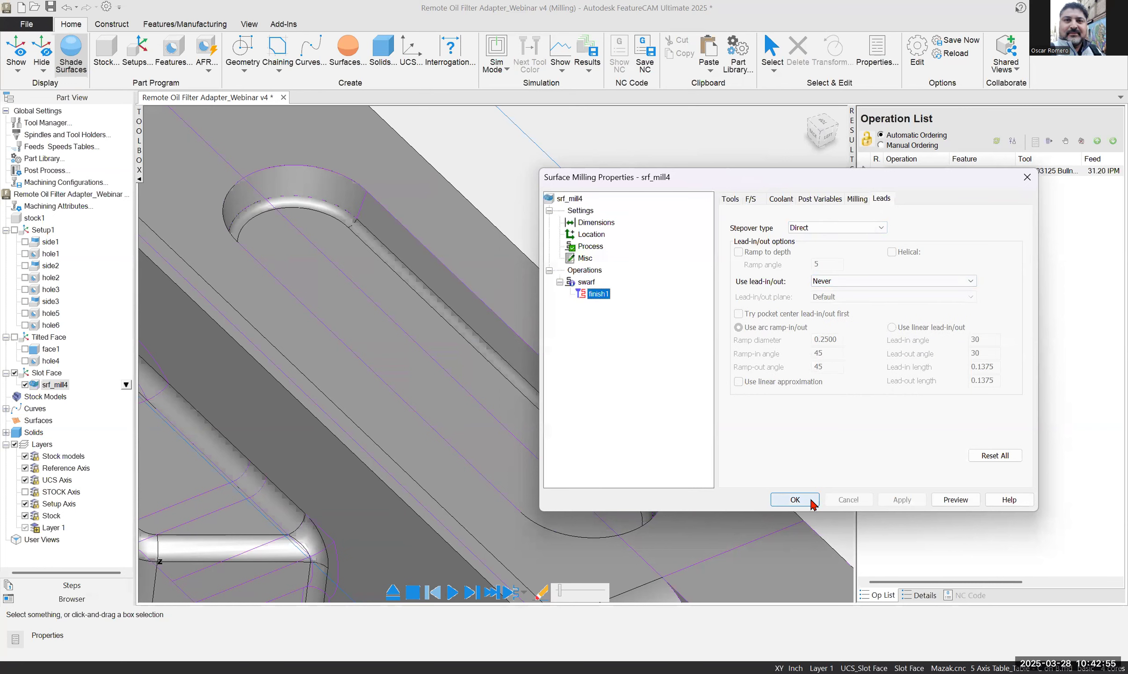
click(811, 502)
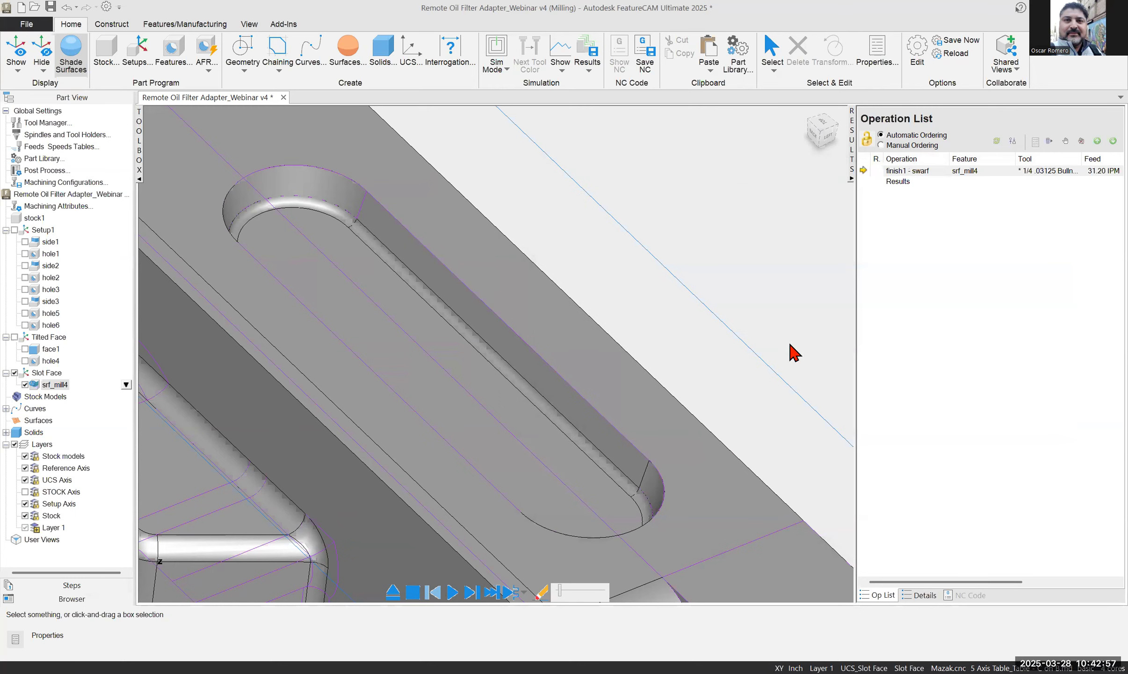
Inspect the slot and the raised triangular boss from several sides, highlighting the boss's large sloped face
middle_drag(713, 356, 587, 291)
scroll(587, 292, down, 1)
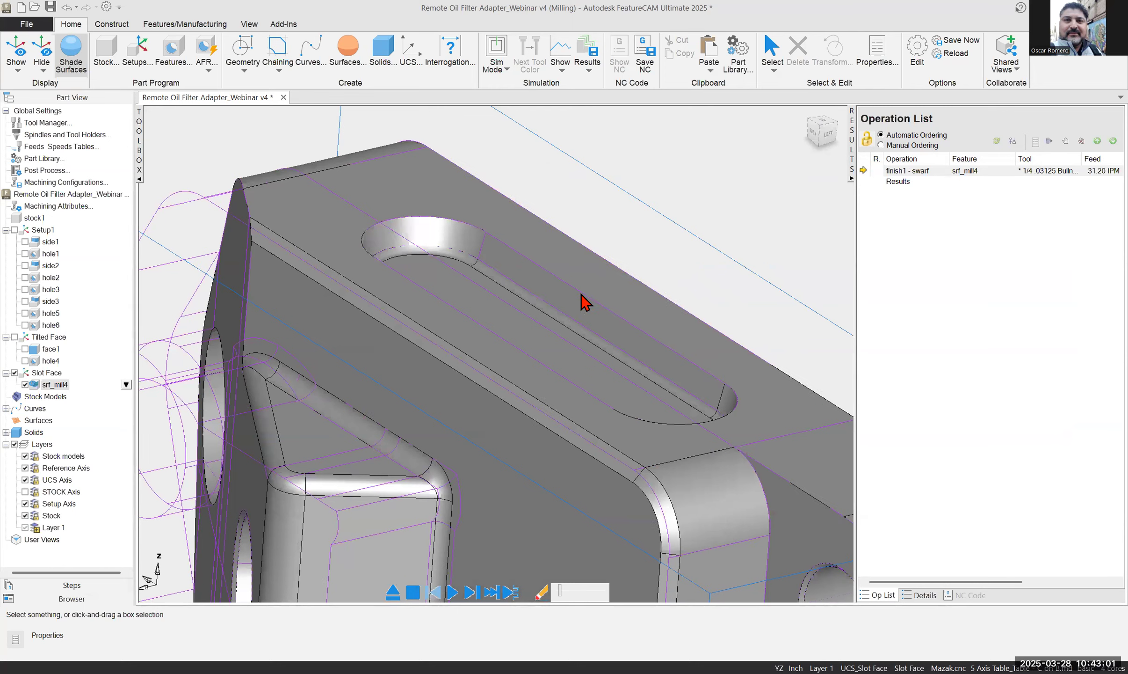
middle_drag(680, 288, 745, 237)
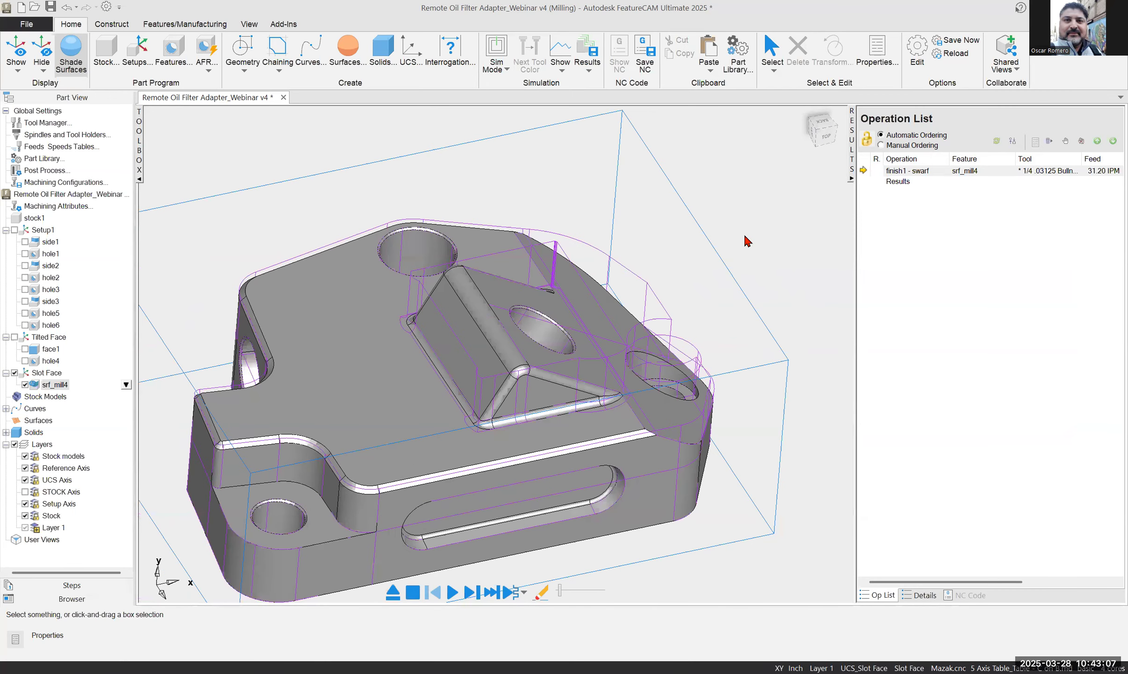
scroll(544, 393, up, 2)
scroll(536, 390, up, 2)
scroll(541, 383, up, 2)
click(532, 371)
middle_drag(648, 389, 557, 378)
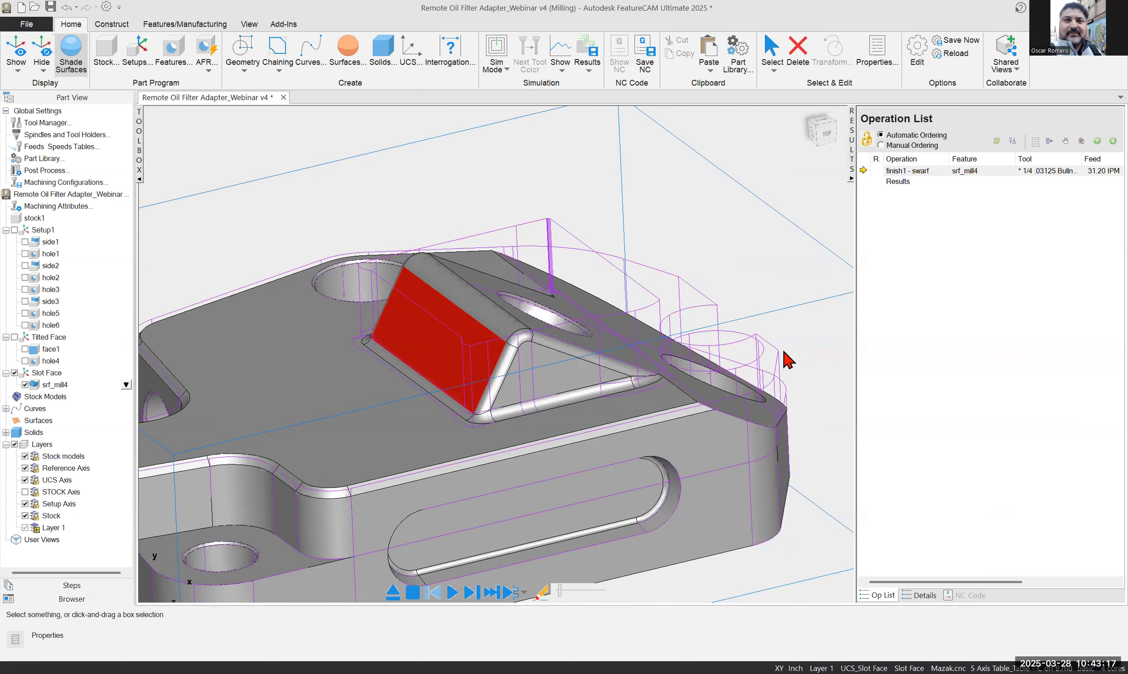
middle_drag(783, 349, 774, 327)
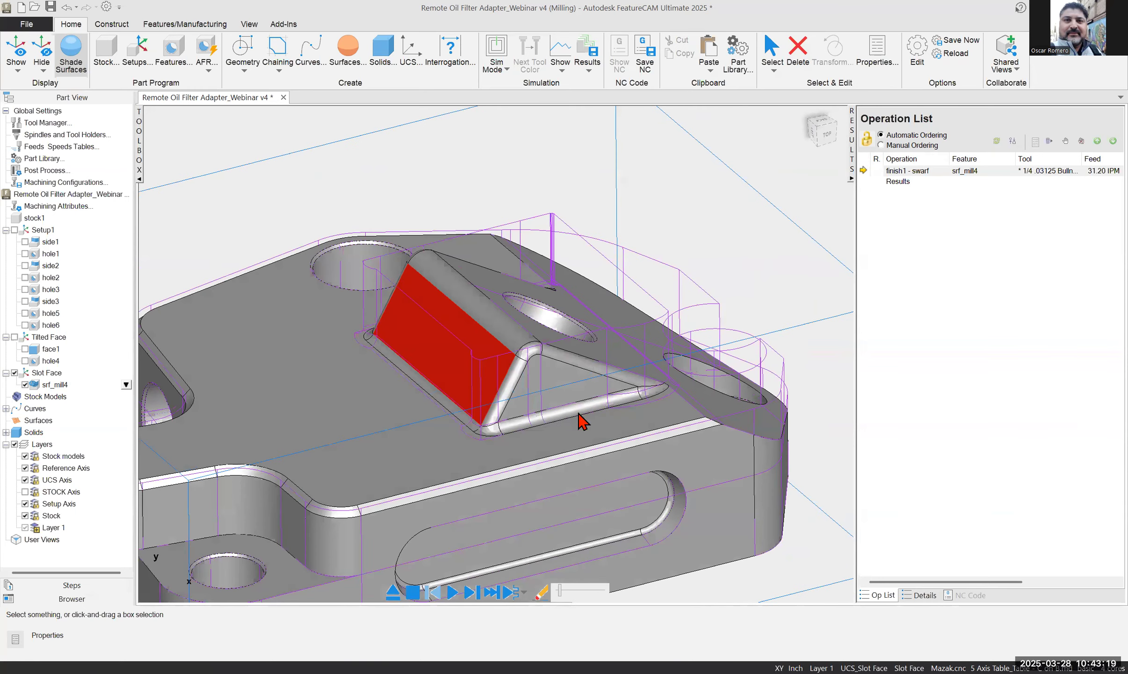
mouse_move(701, 211)
middle_down()
mouse_move(734, 213)
mouse_move(606, 374)
middle_up()
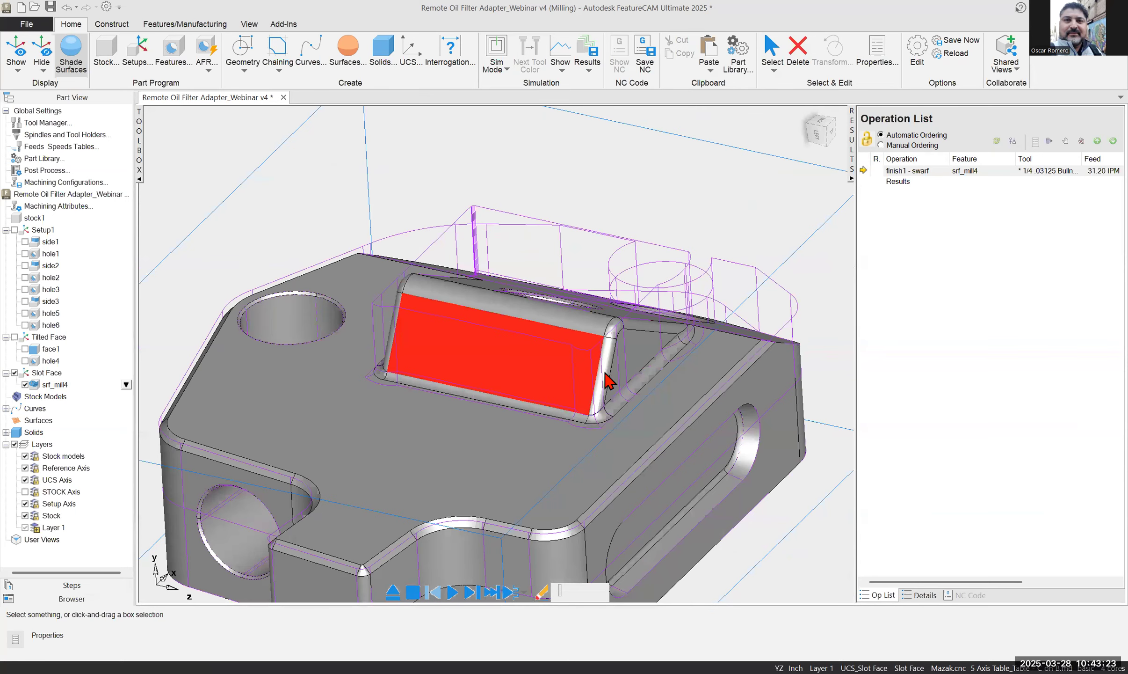
Hide all features so that only the solid model and stock outline remain in the view
click(606, 373)
scroll(581, 225, down, 3)
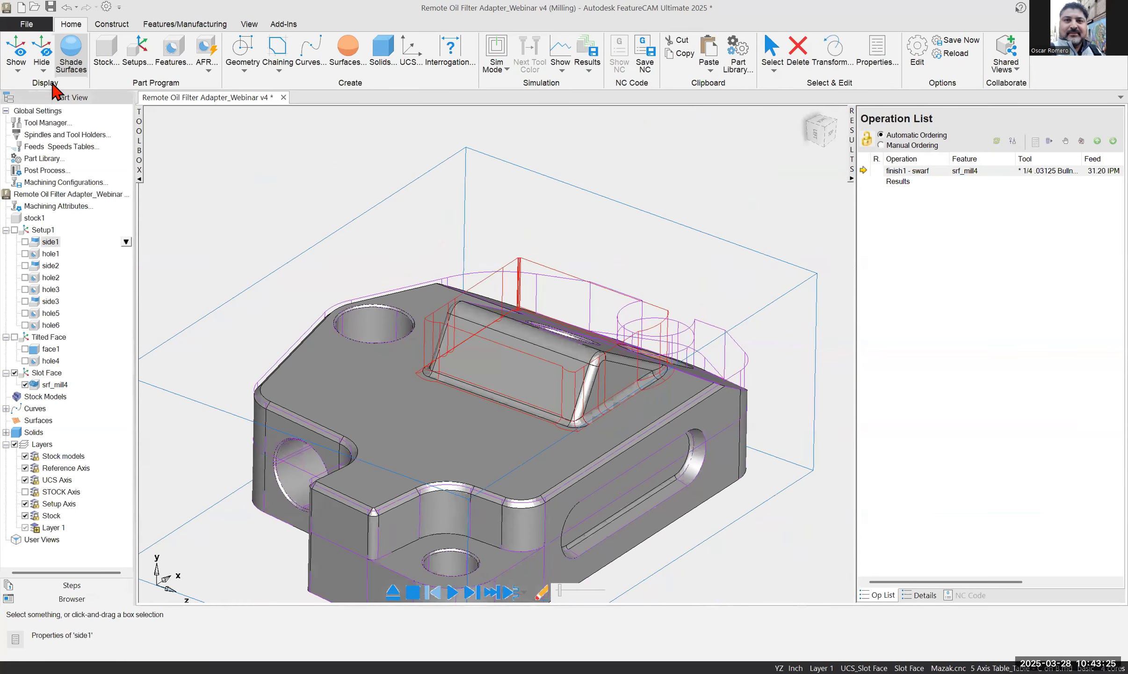
click(43, 70)
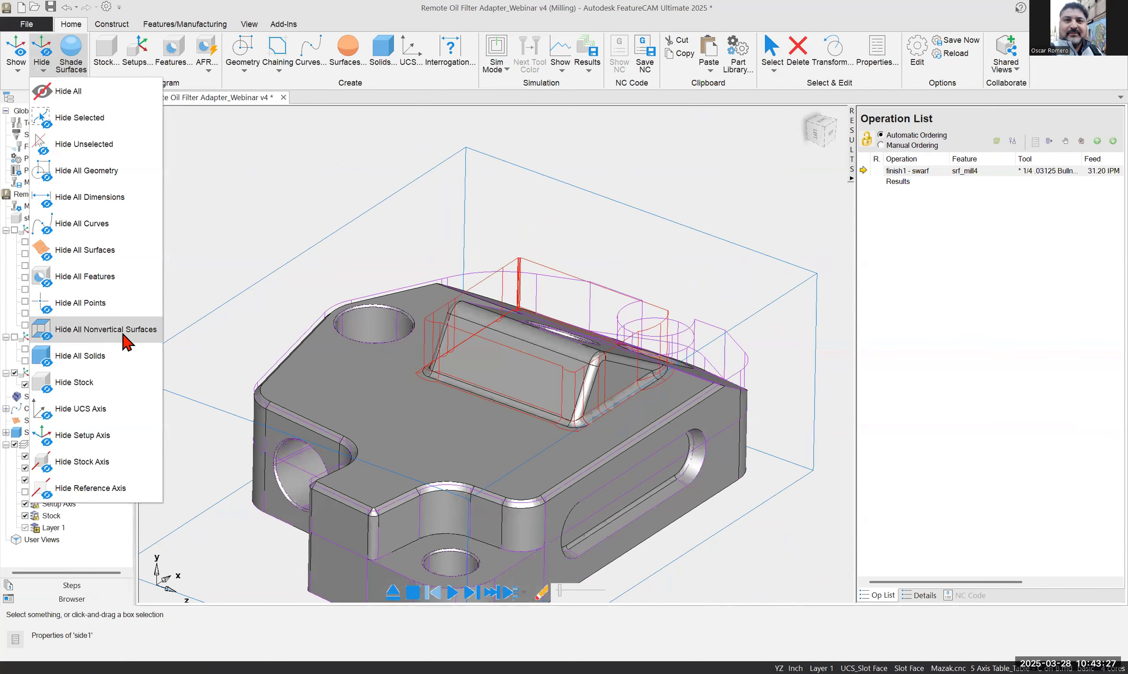
click(84, 276)
scroll(637, 247, up, 5)
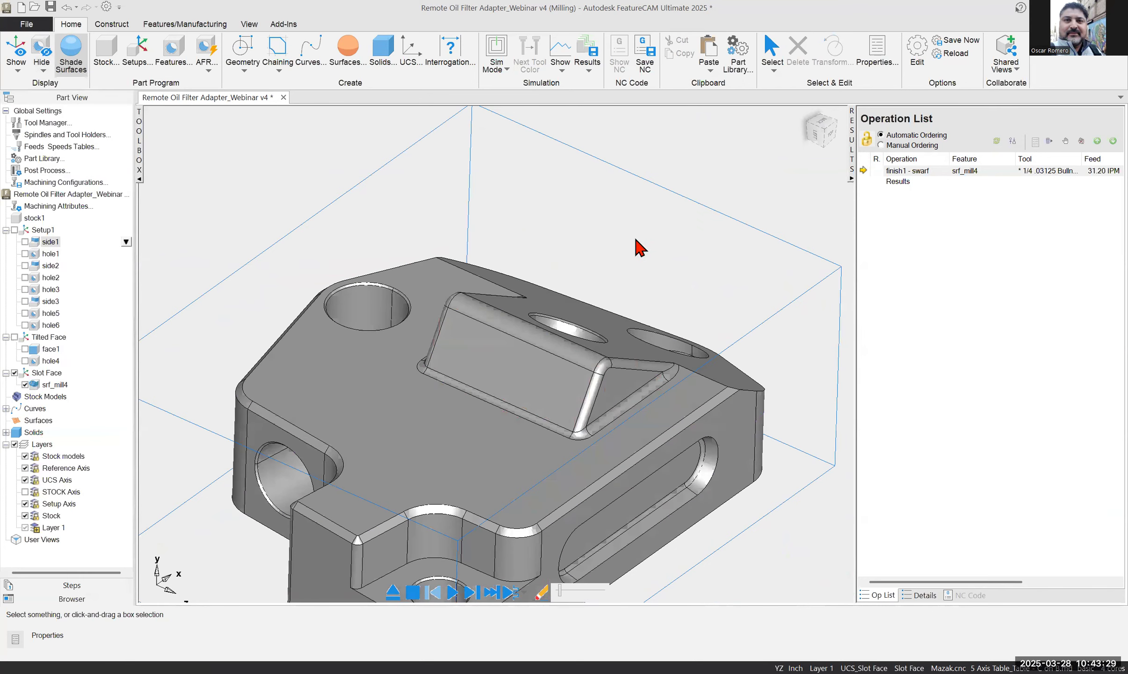
Select the boss's large sloped face together with the adjoining rounded ridge face
scroll(640, 247, up, 4)
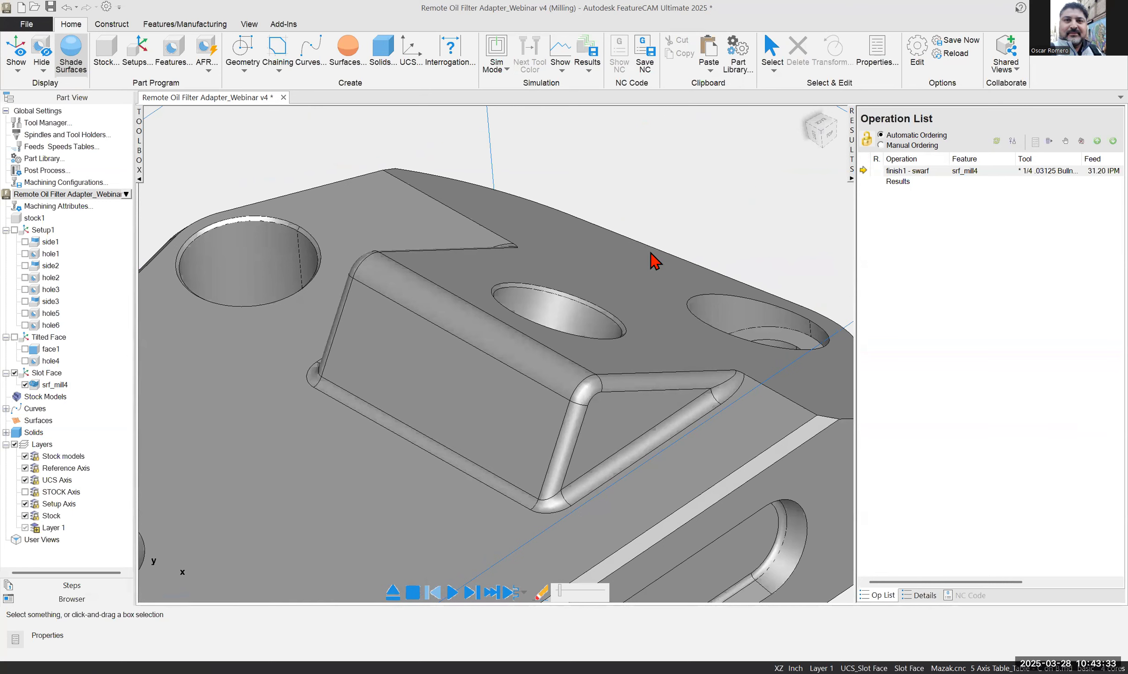
click(529, 421)
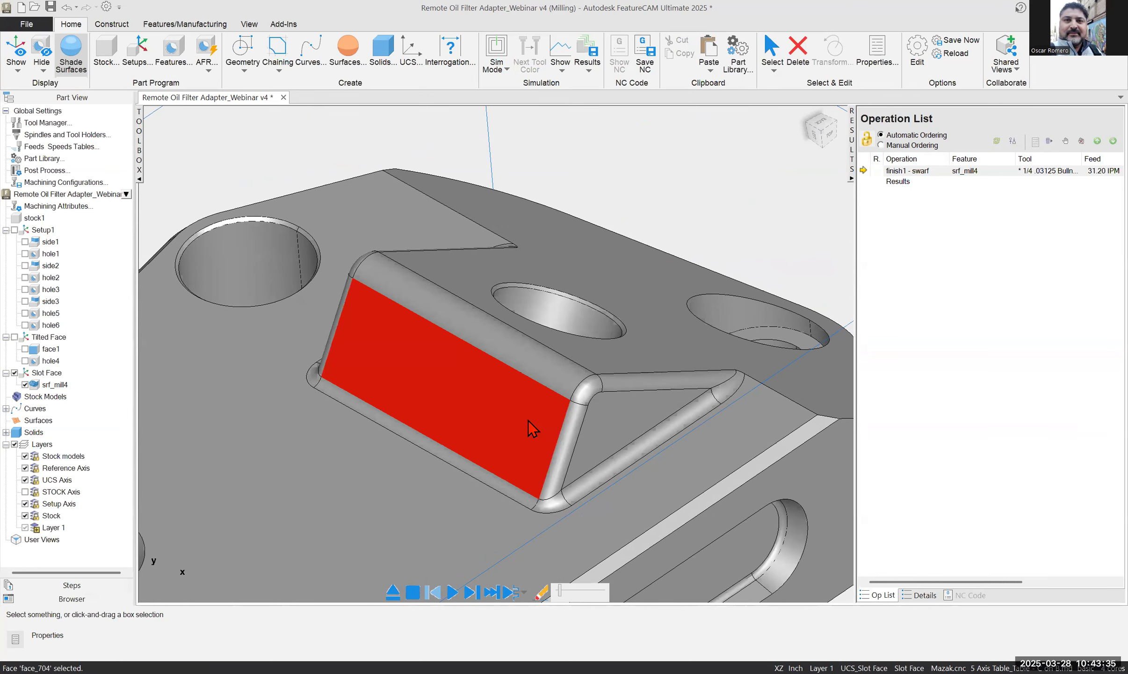
shift+click(539, 364)
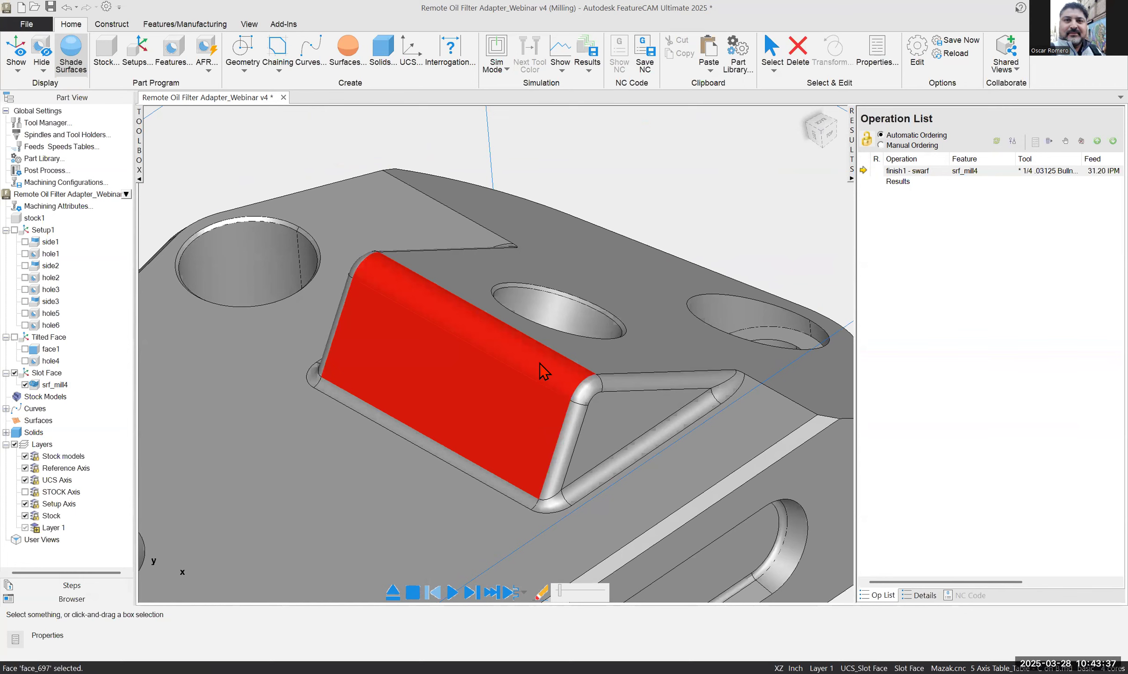
middle_drag(492, 391, 493, 391)
middle_drag(643, 380, 553, 403)
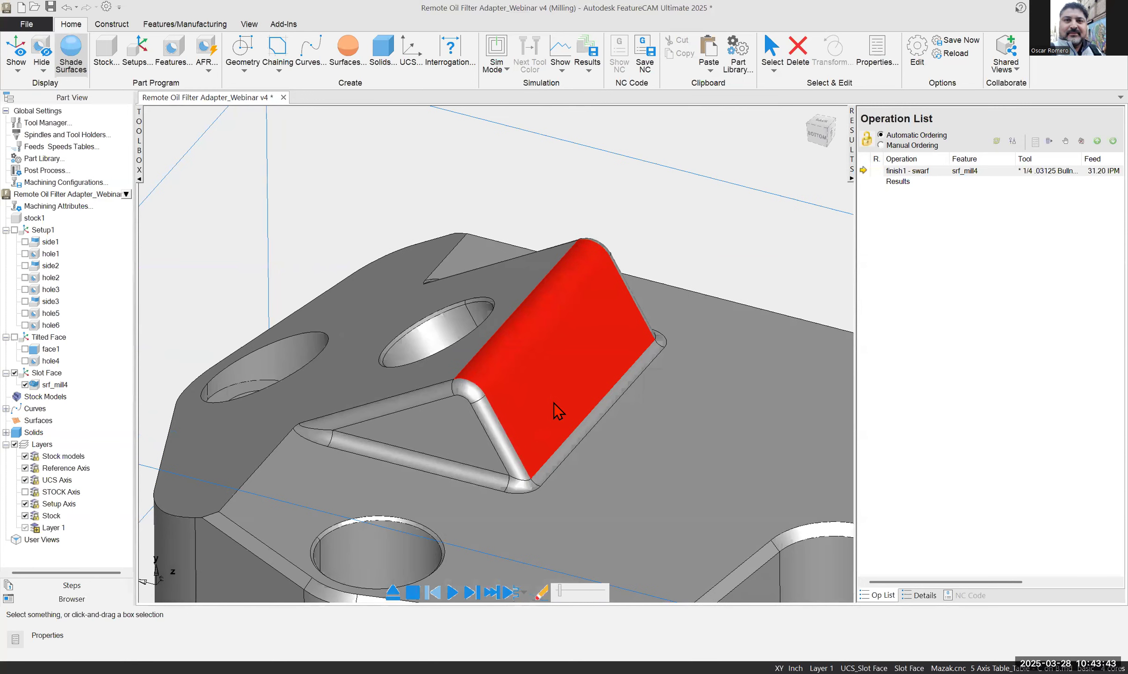
Start a Surface Milling feature from the two selected boss faces, choosing rough, semi-finish and finish operations to completely machine it
scroll(604, 356, down, 1)
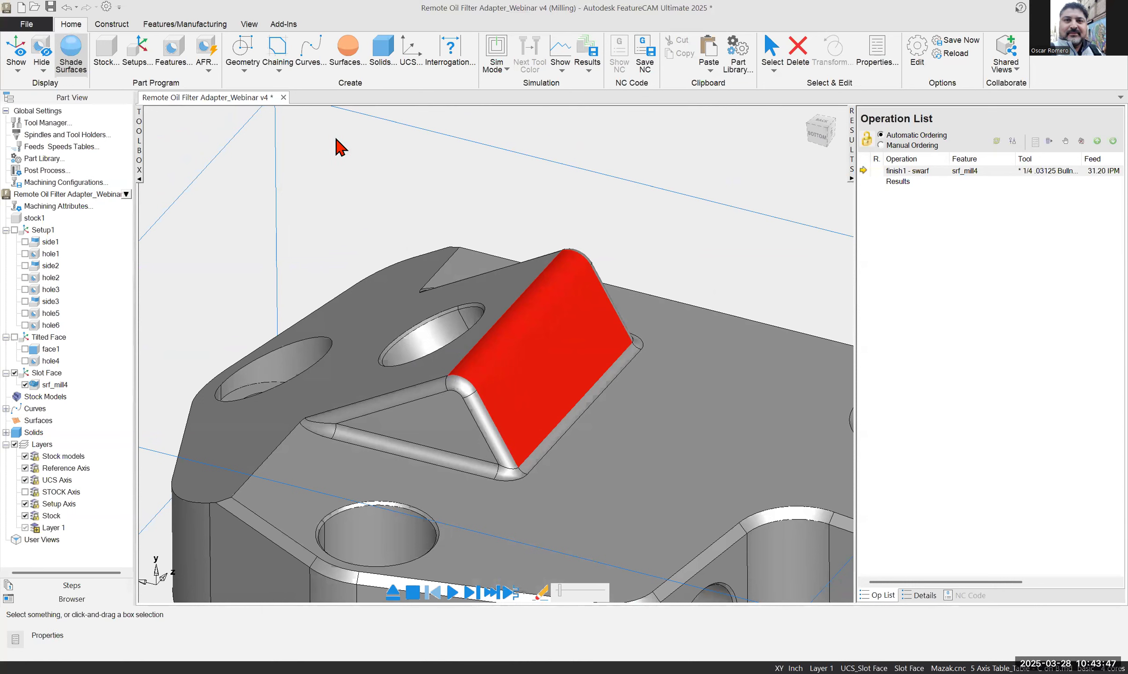
click(181, 67)
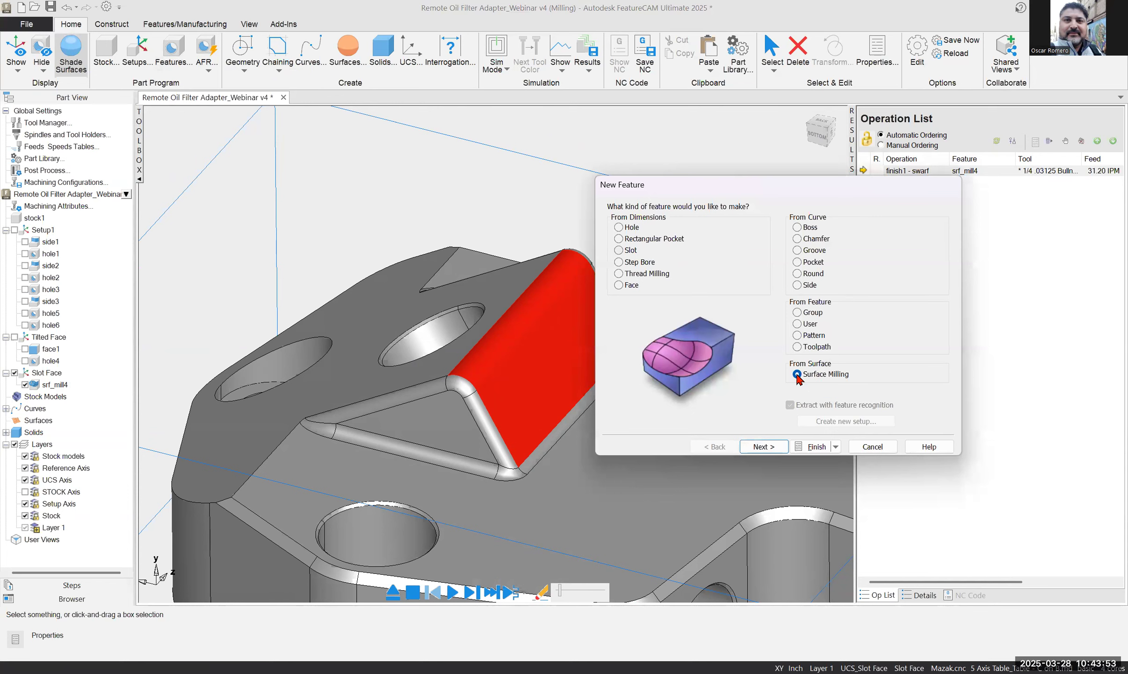
click(778, 448)
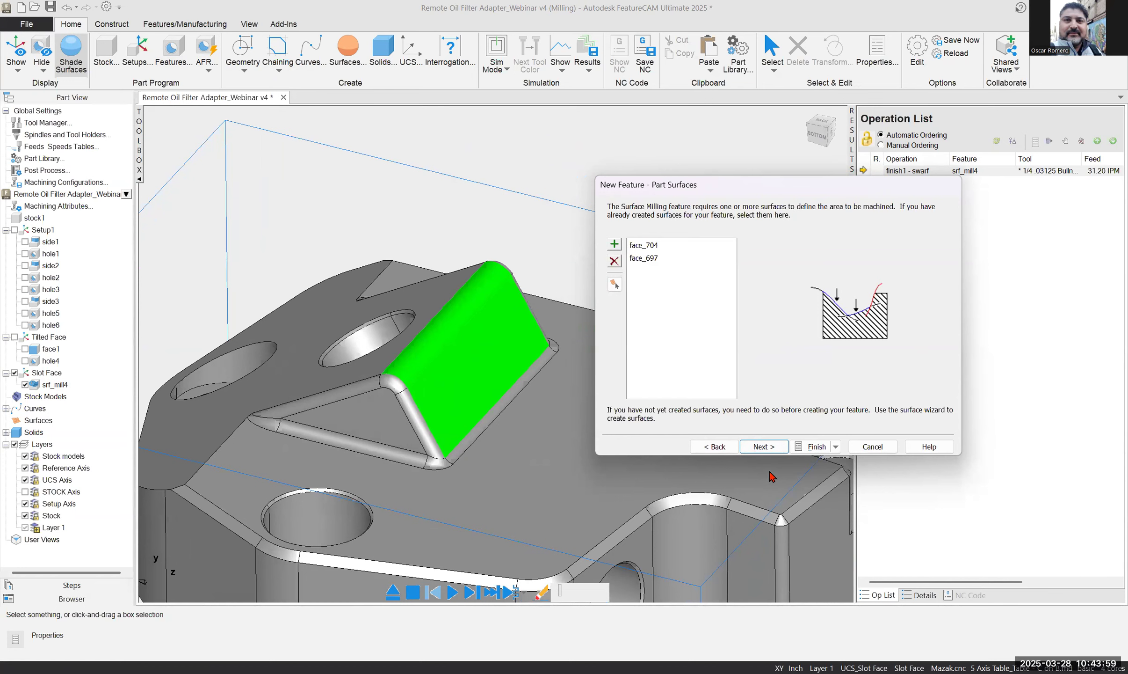
click(772, 448)
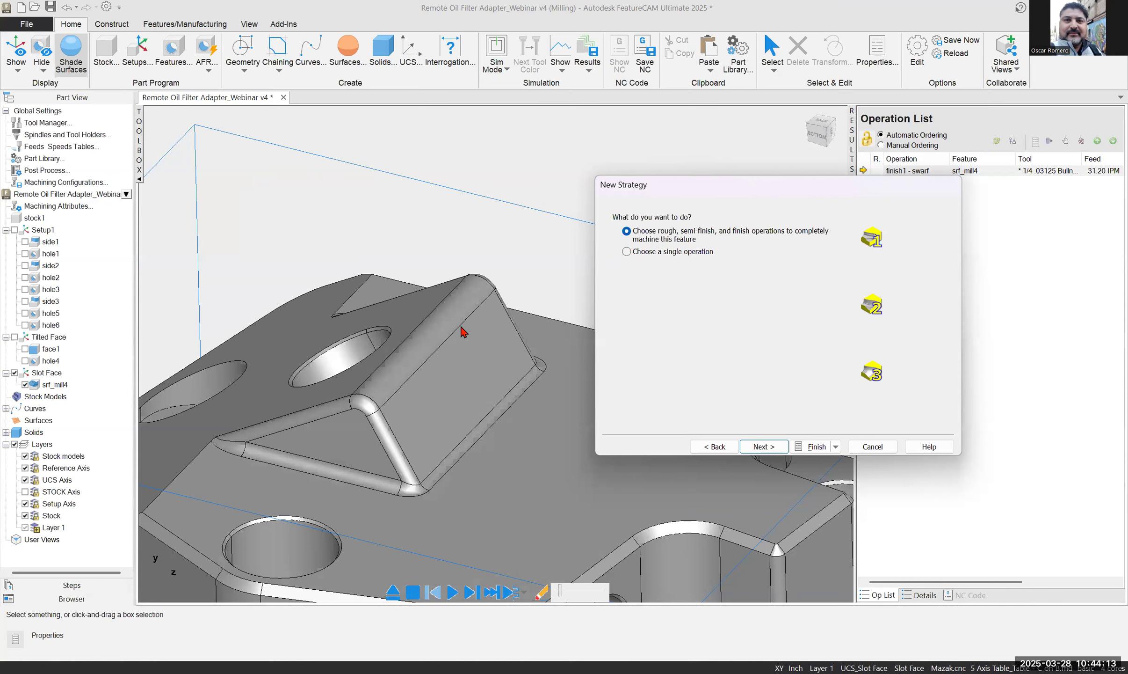
click(762, 450)
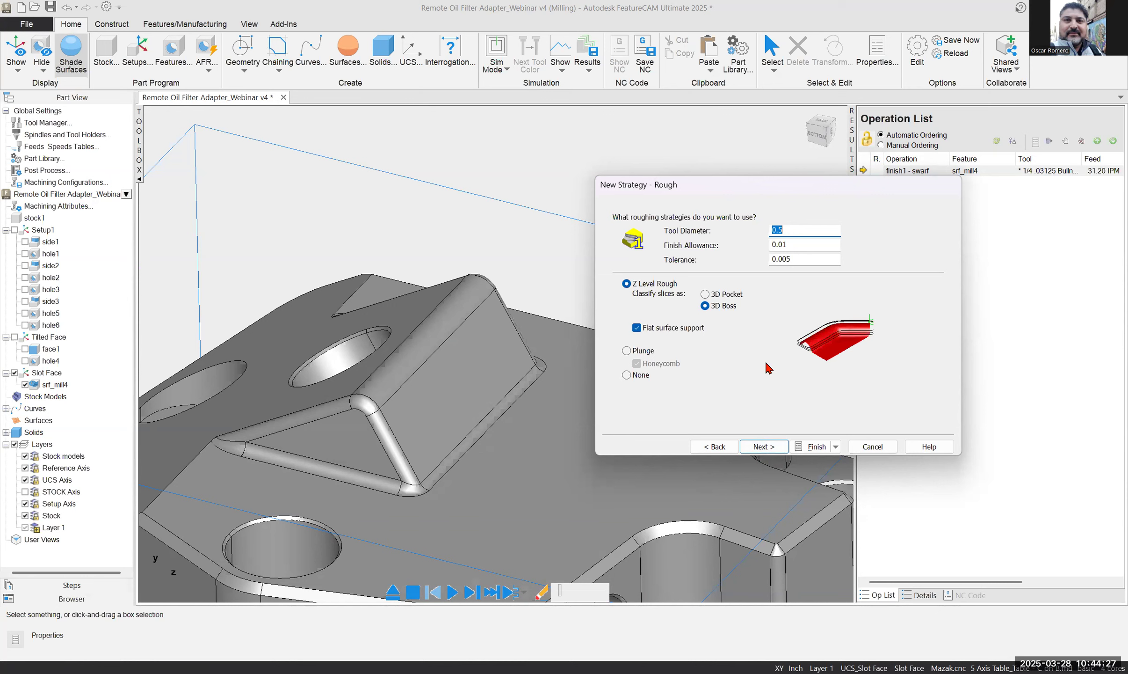
Review the roughing parameters, compare Plunge with Z Level Rough, and keep Z Level Rough with 3D Boss and flat surface support
click(803, 229)
double_click(802, 229)
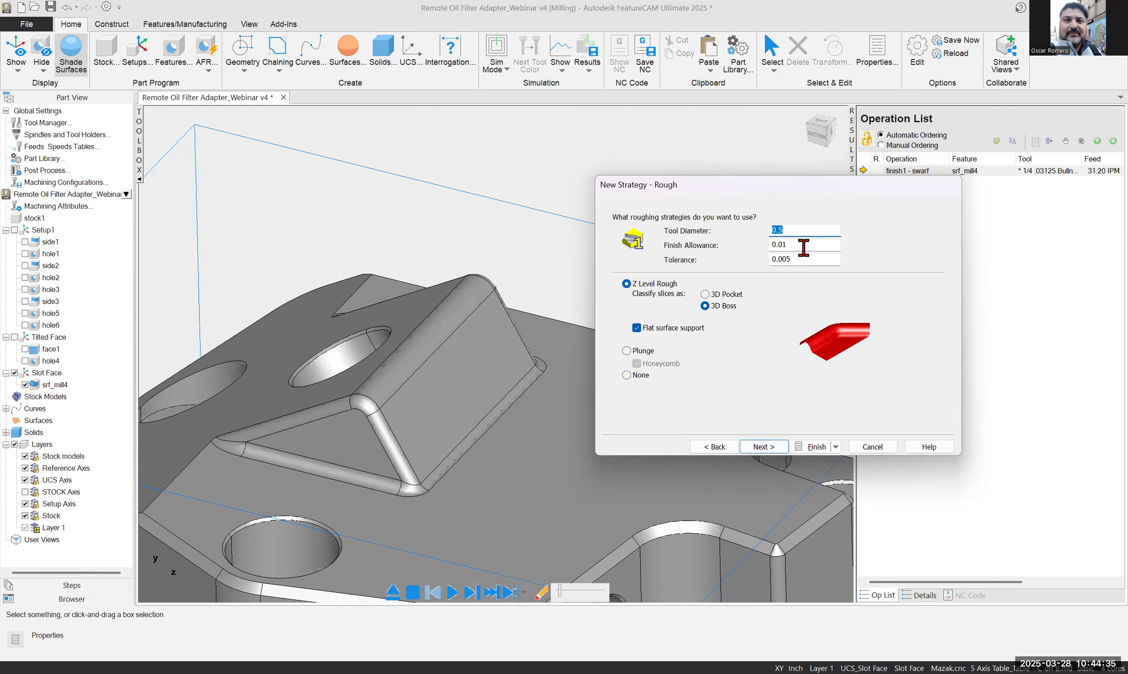
double_click(797, 244)
double_click(814, 261)
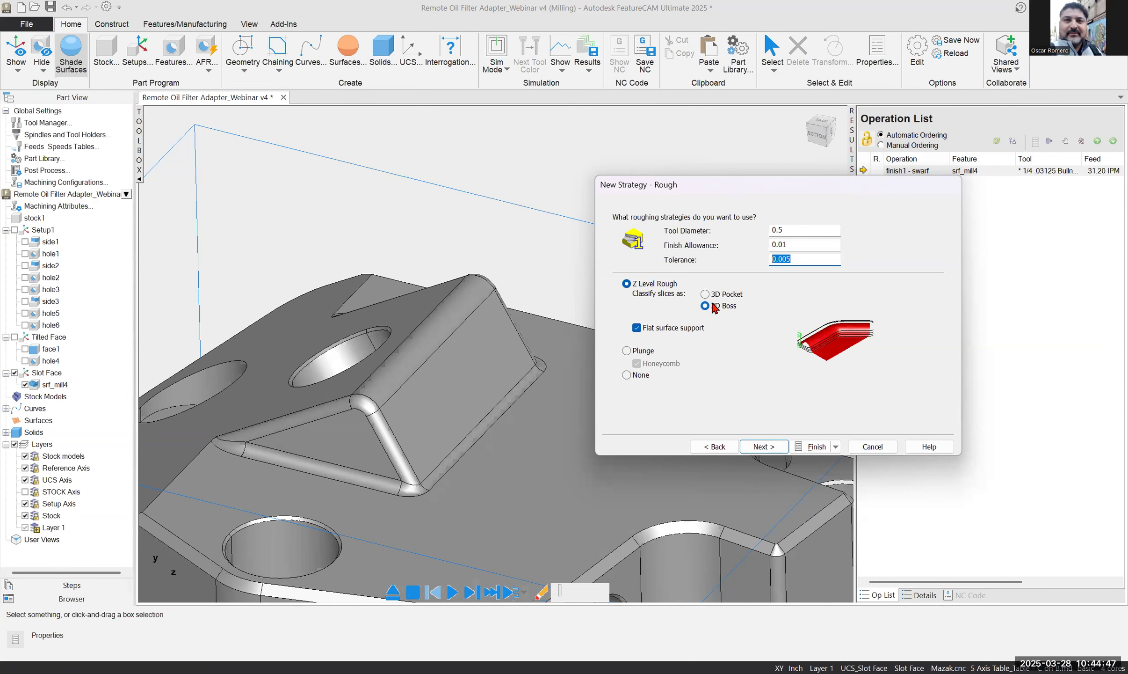
click(628, 351)
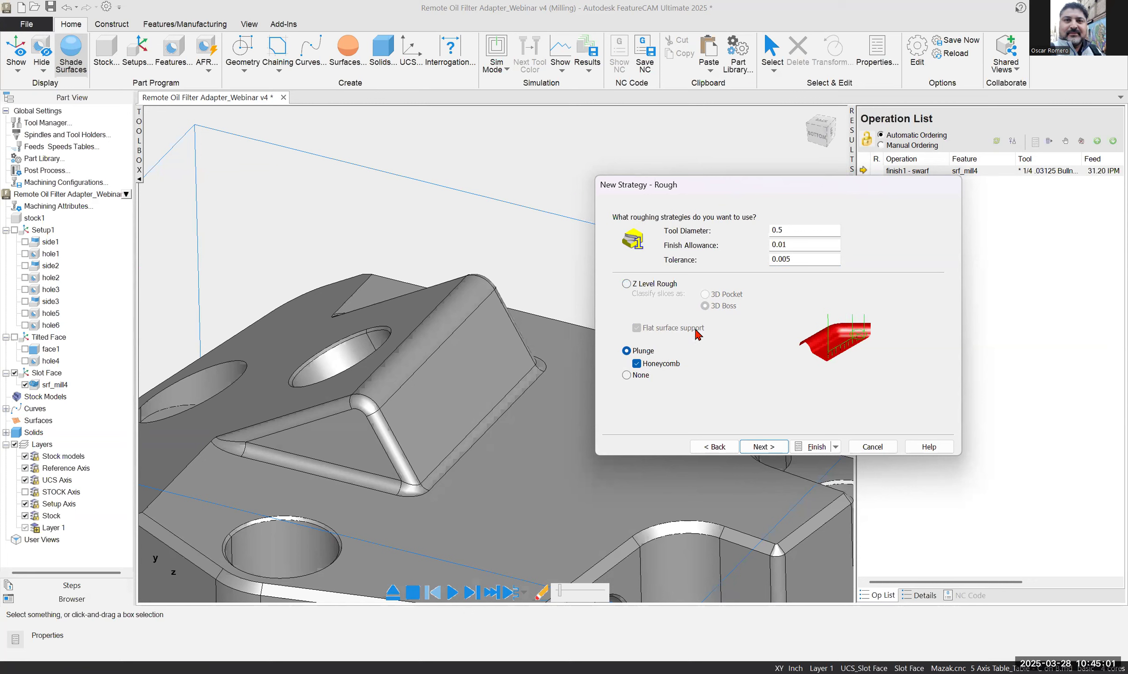
click(627, 284)
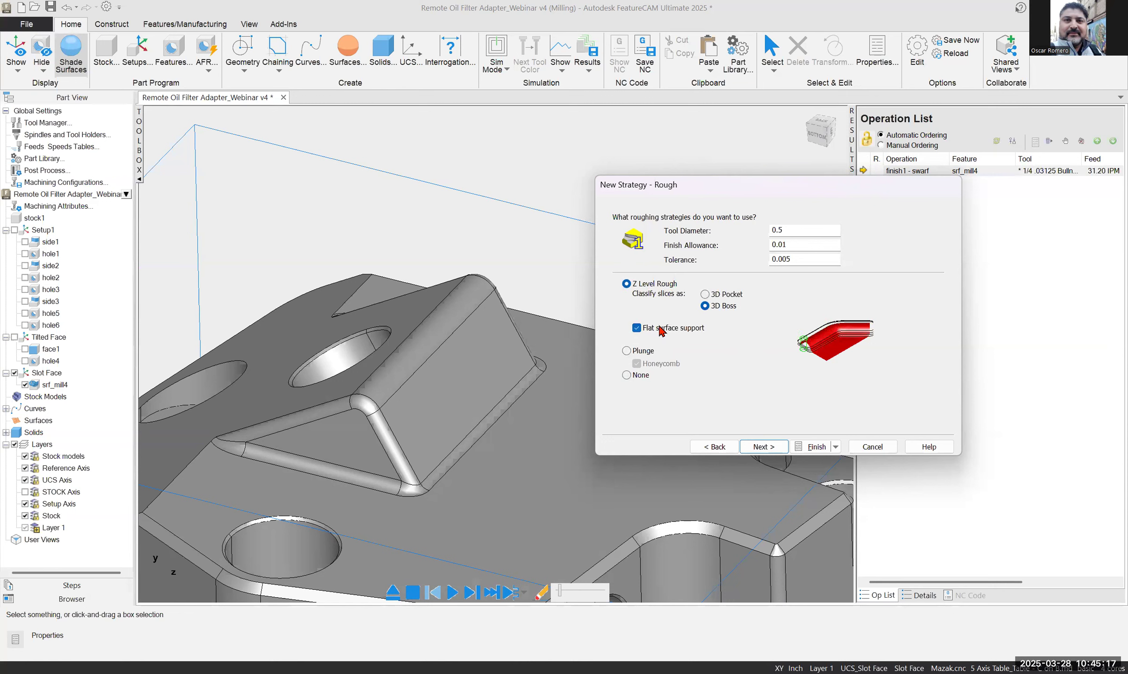
click(764, 447)
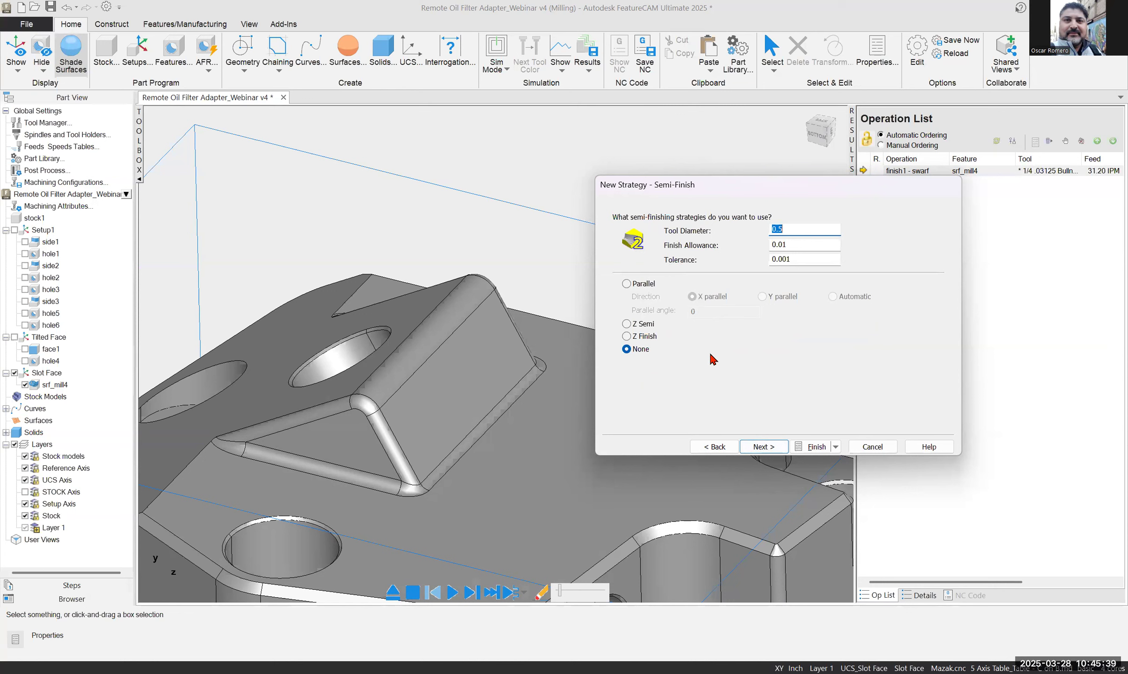
Compare the Z Semi and Z Finish semi-finishing strategies, choose Parallel in the Y parallel direction, and check the boss's orientation on the part
click(627, 284)
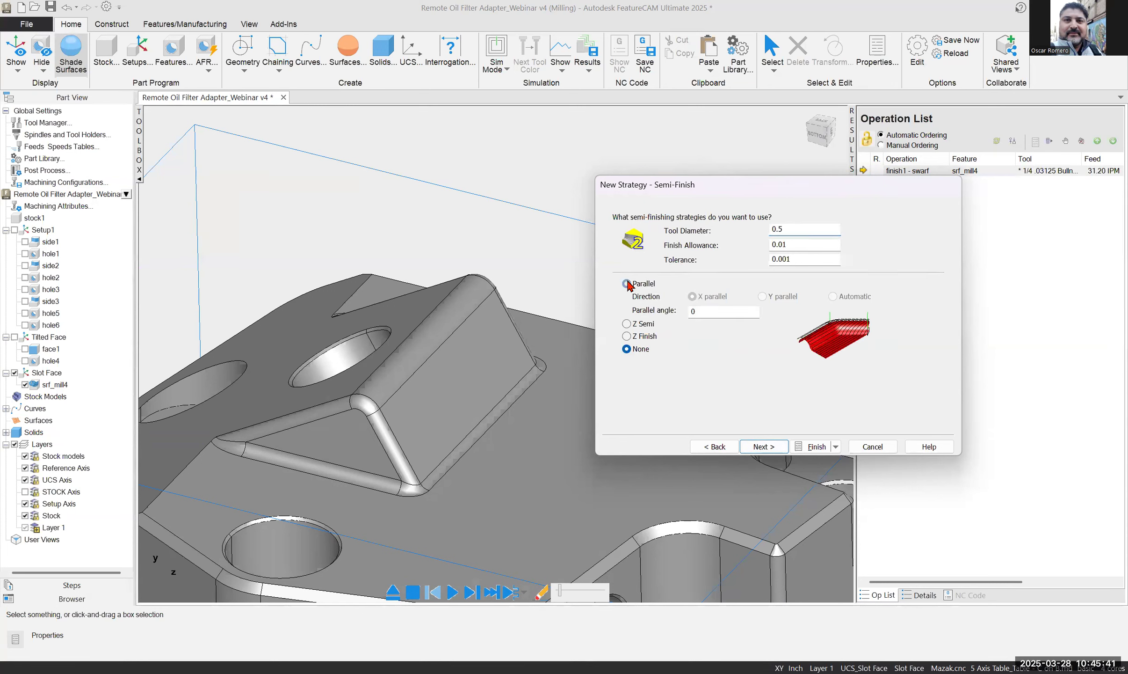
click(626, 324)
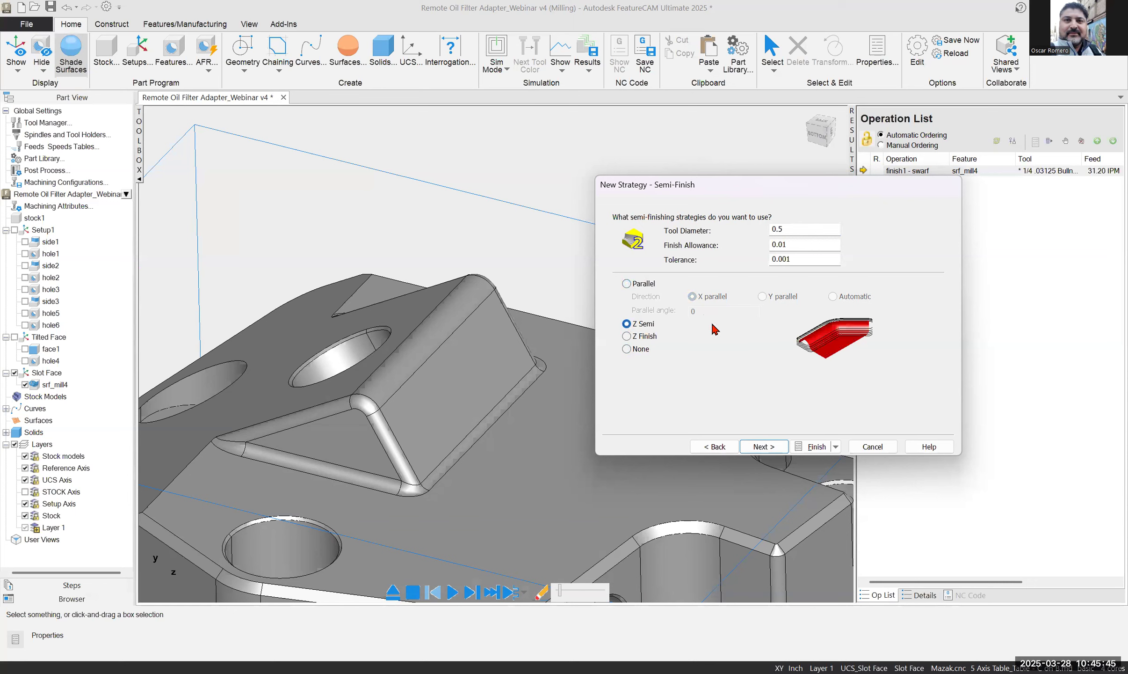
click(627, 337)
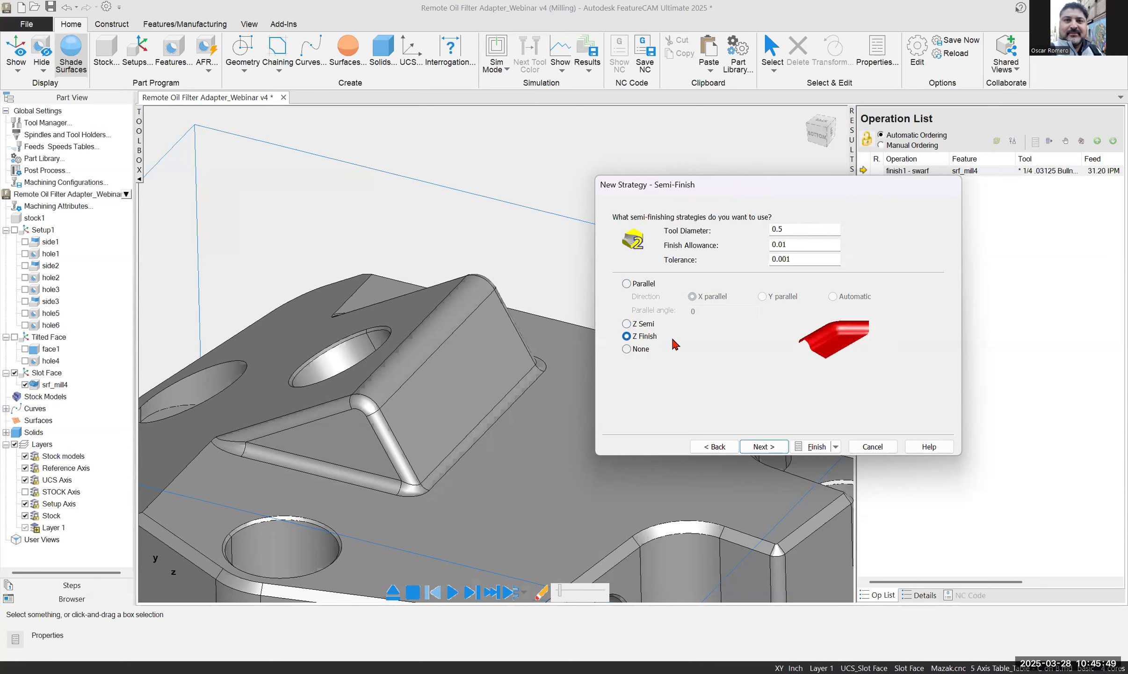
click(627, 284)
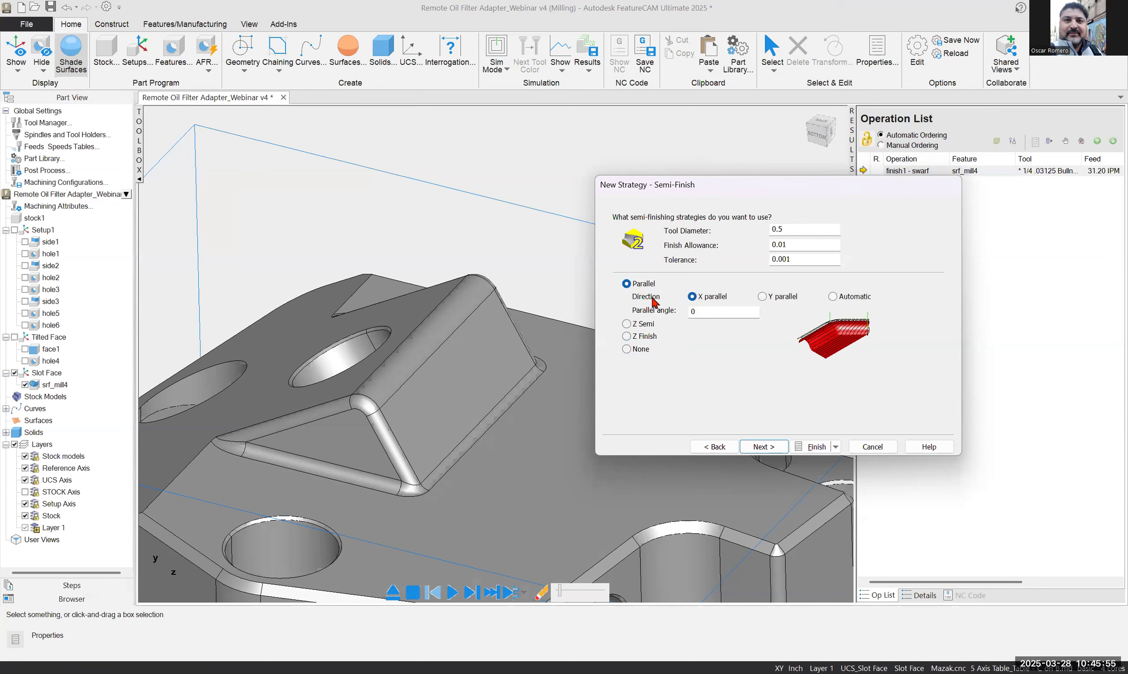
click(762, 296)
scroll(368, 326, down, 4)
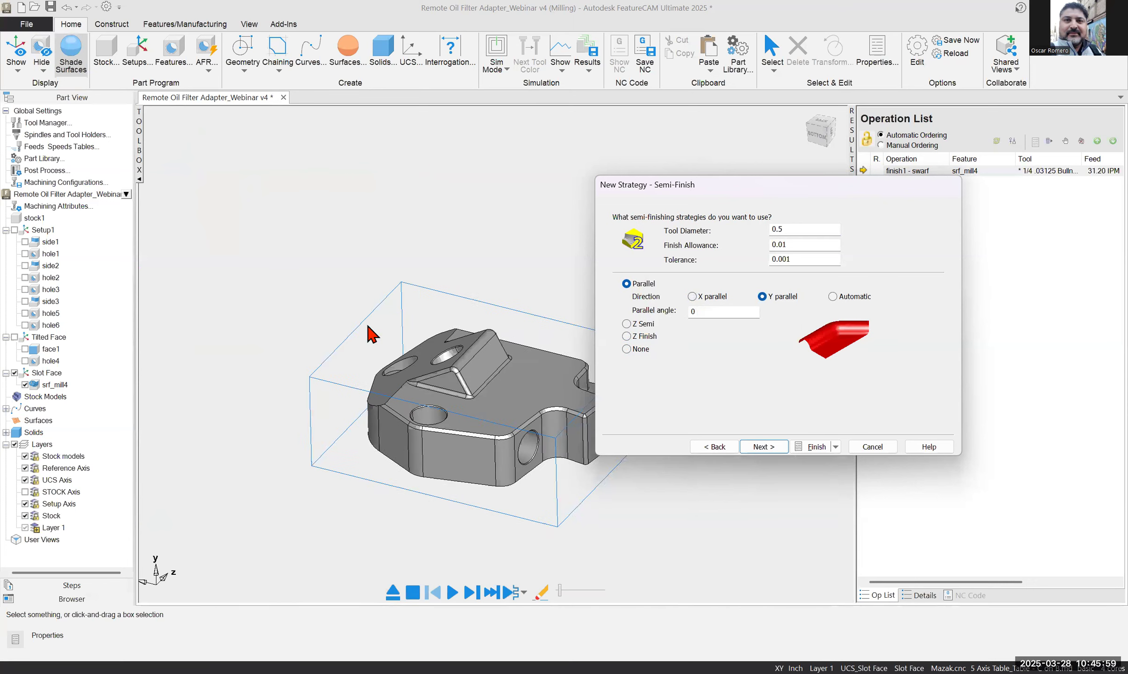
scroll(368, 334, down, 2)
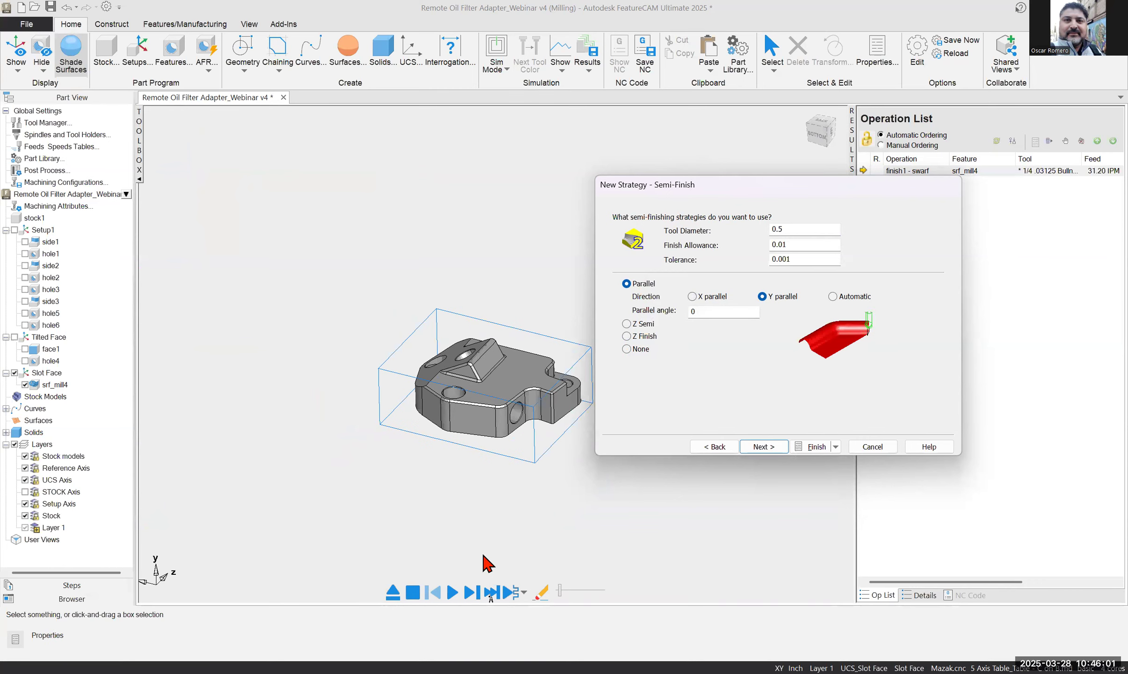
scroll(505, 337, up, 2)
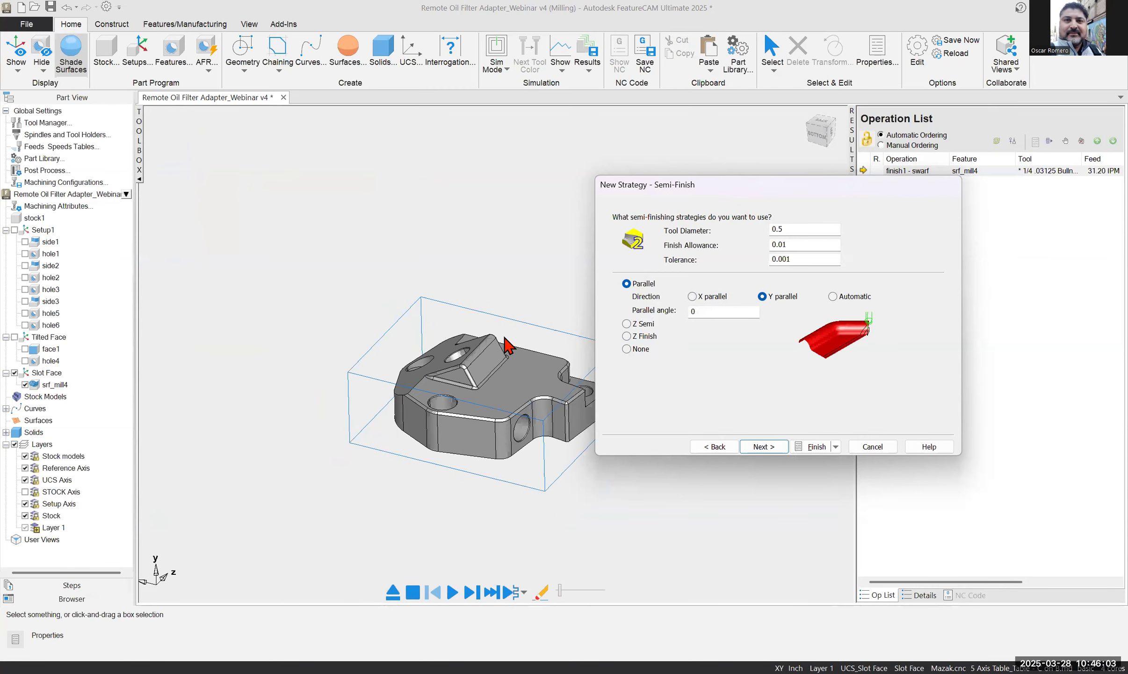
scroll(508, 346, up, 5)
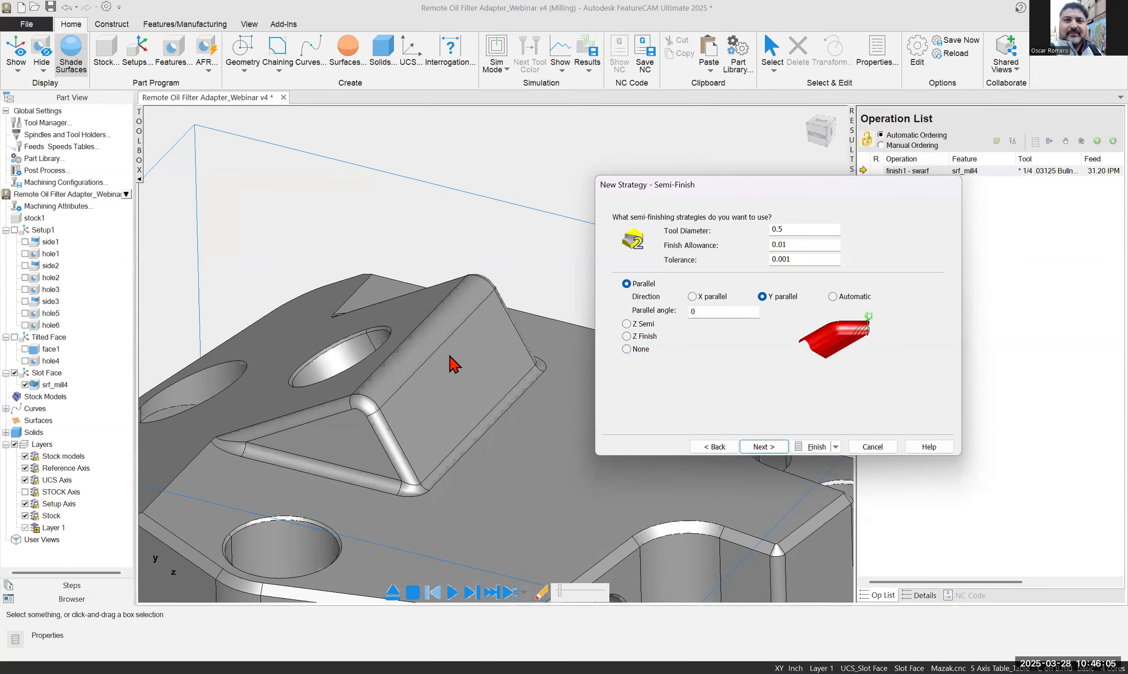
Set the semi-finish tool diameter to .375 and continue to the finishing strategies
drag(790, 229, 771, 243)
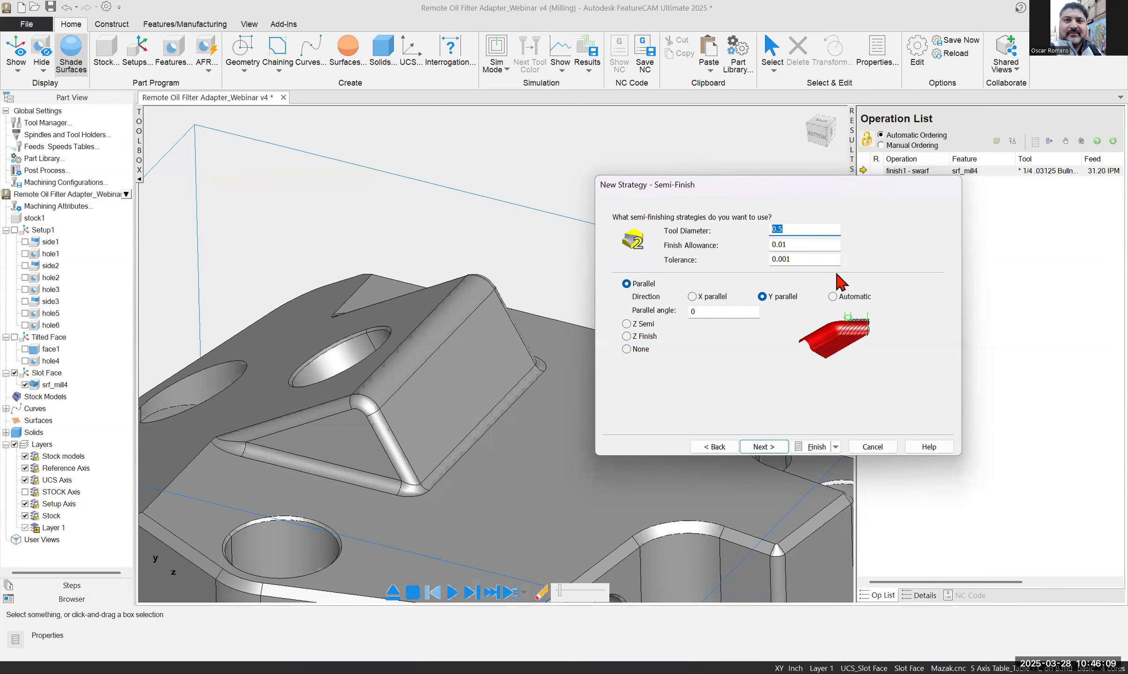
key(BackSpace)
text(375)
click(799, 247)
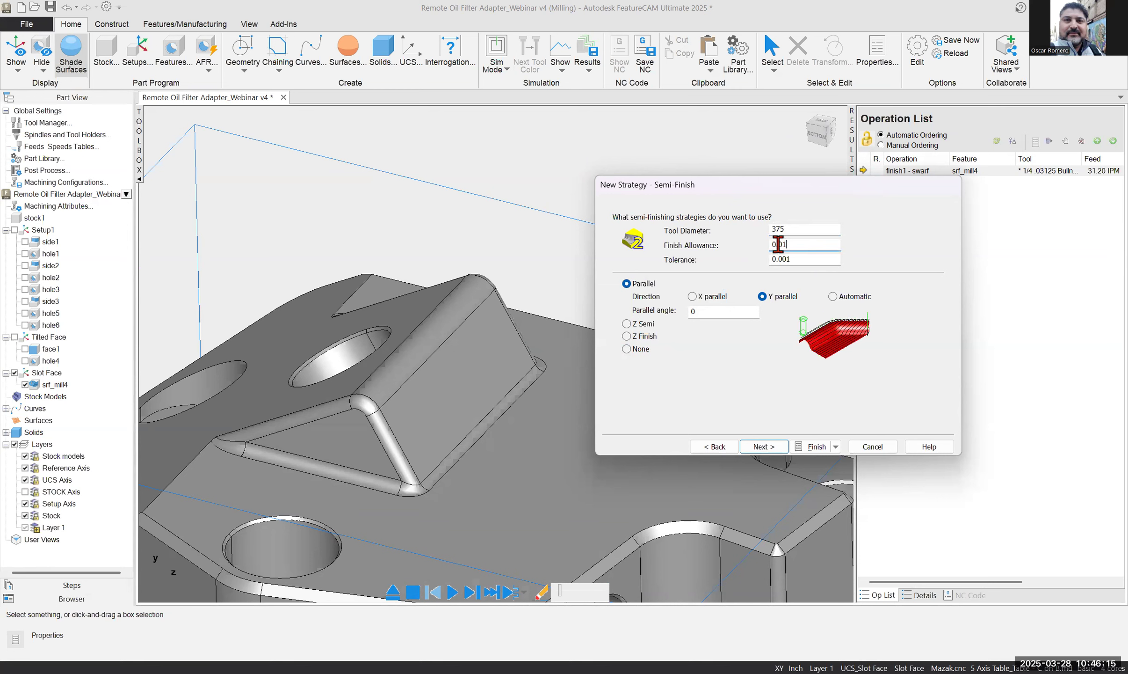
click(796, 230)
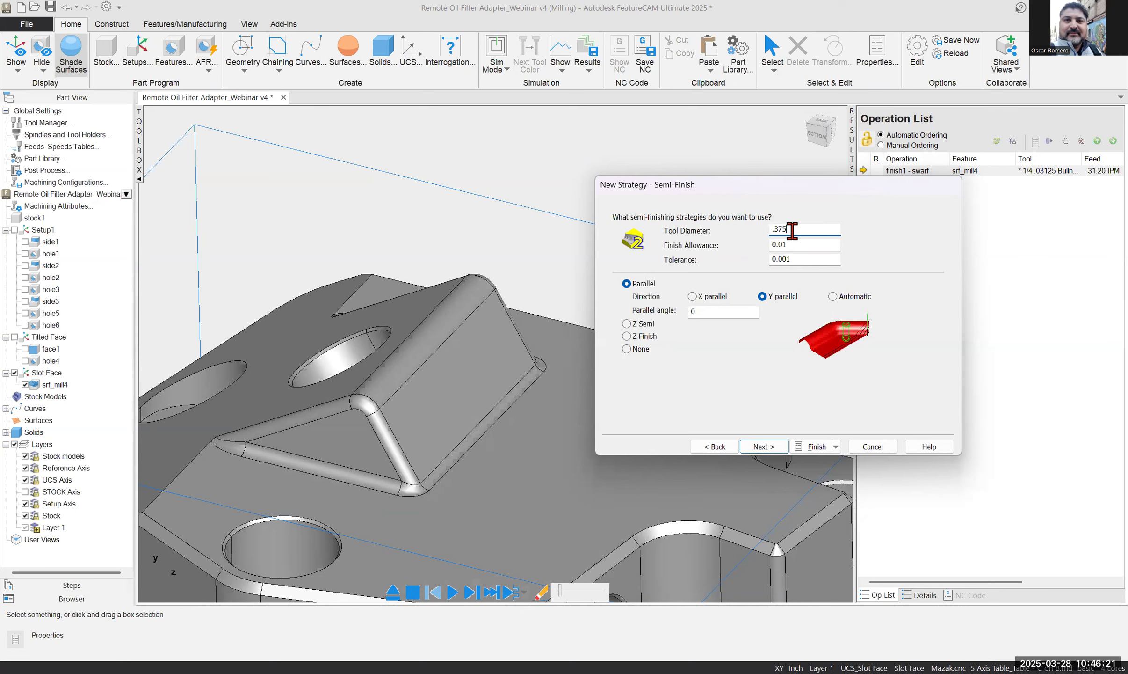
click(770, 447)
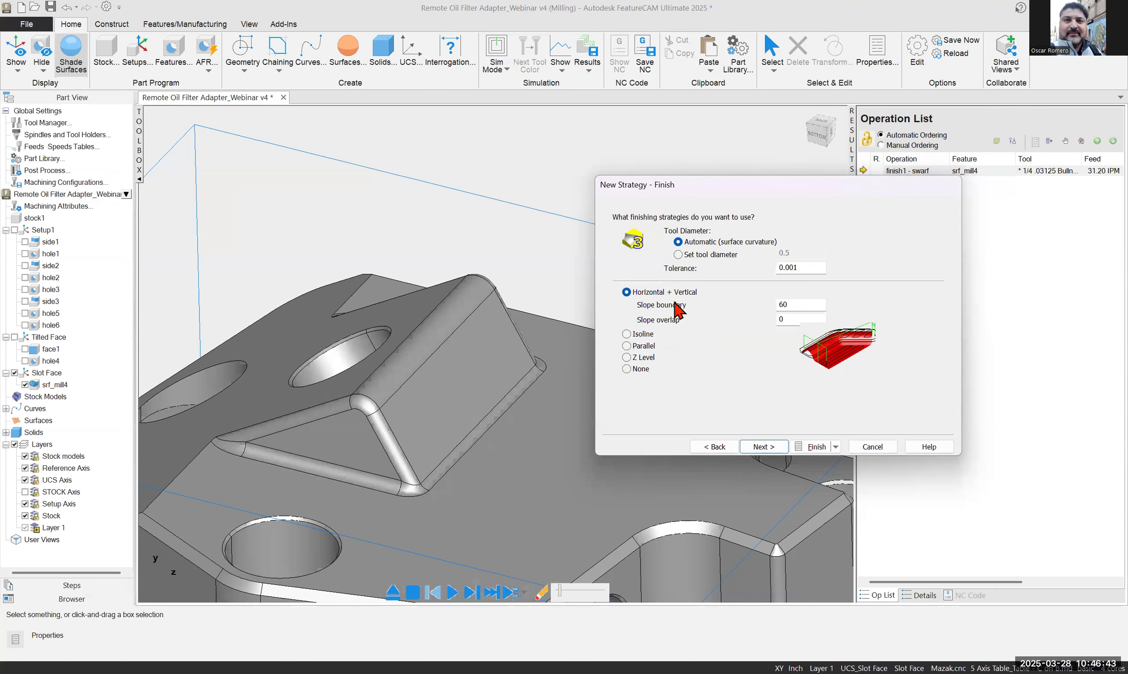
Compare the Isoline, Z Level and None finishing options, choose Parallel with automatic tool diameter, and continue to the operations summary
click(628, 335)
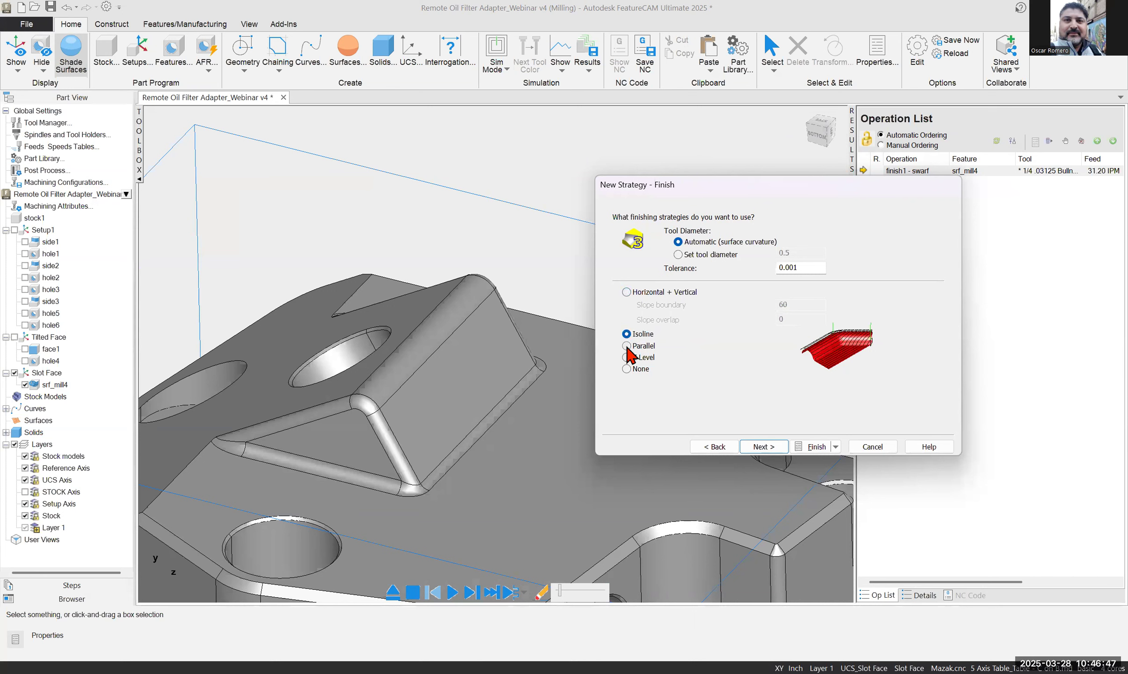
click(627, 358)
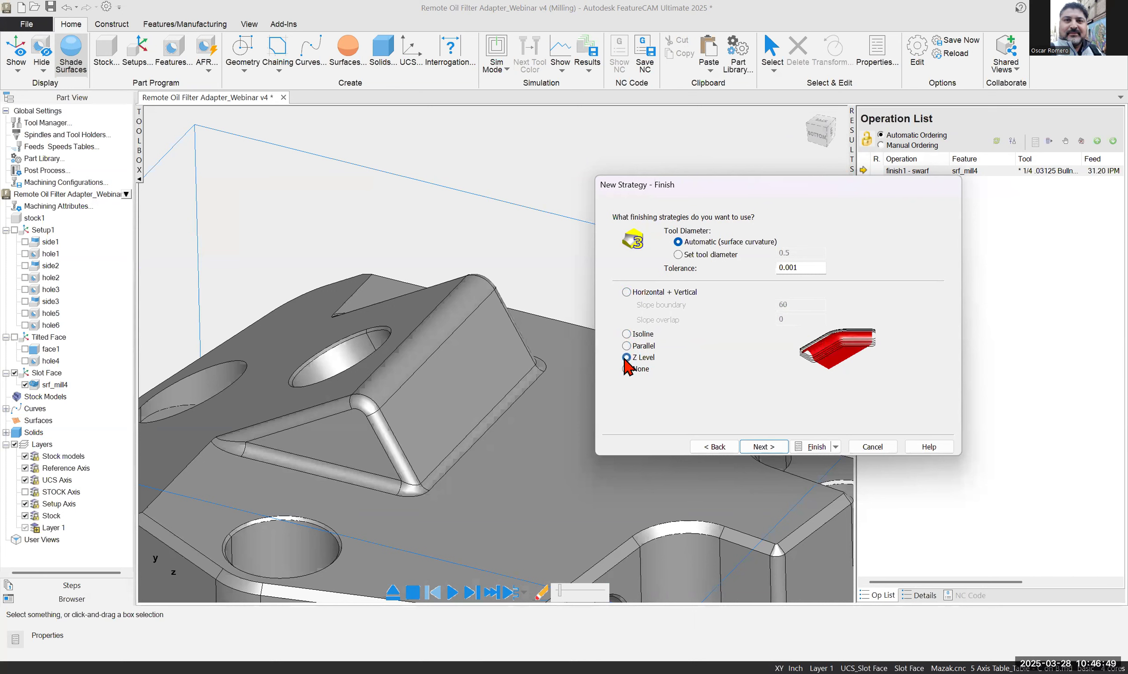
click(628, 369)
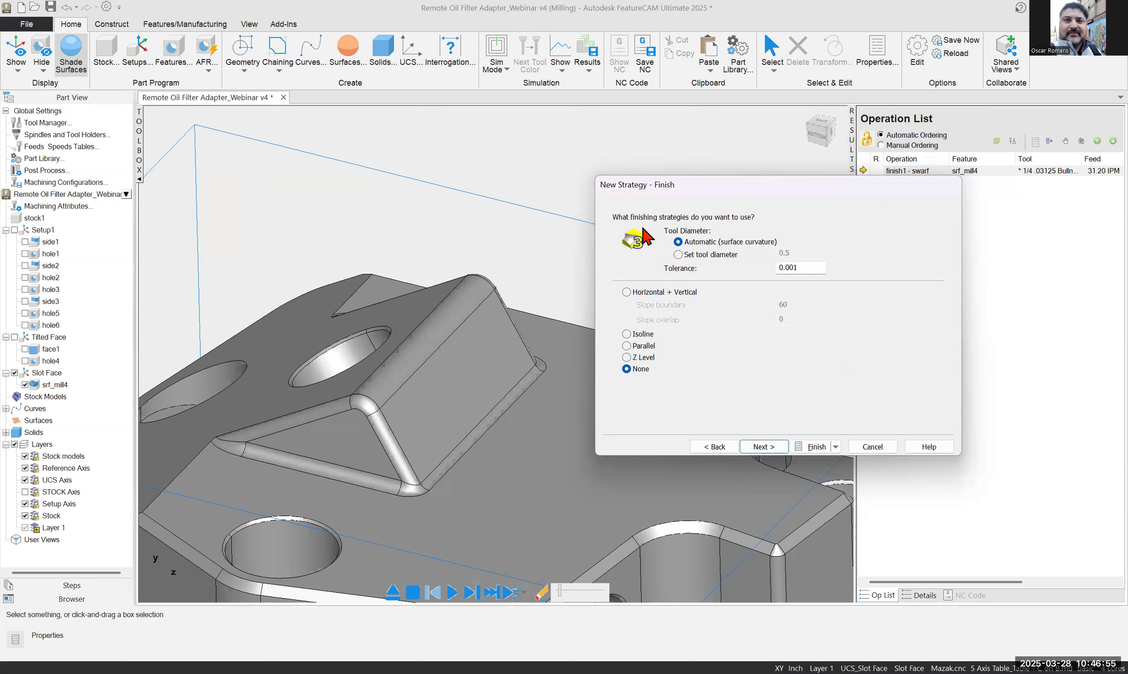
click(628, 348)
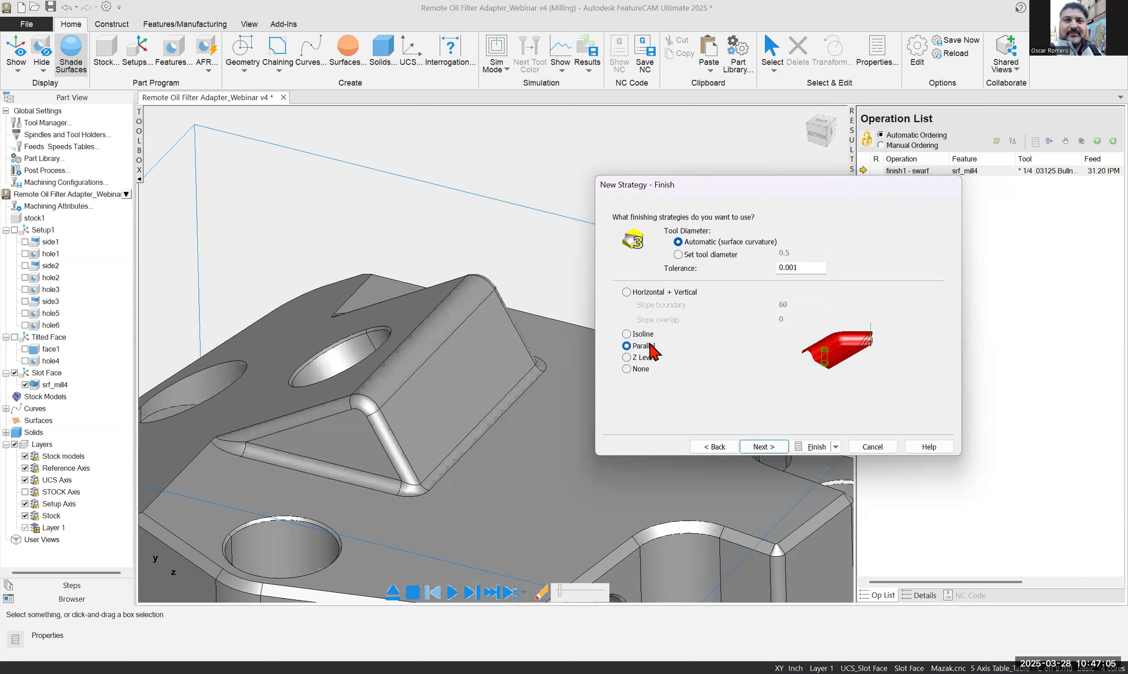
click(760, 447)
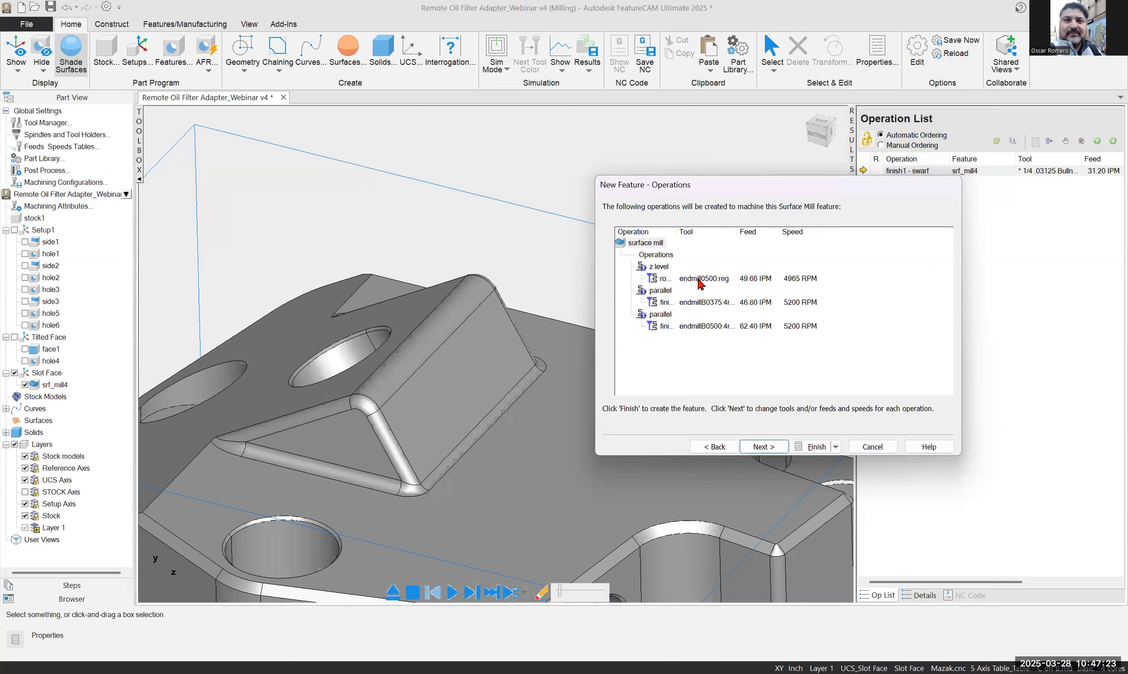
Accept the default endmill0500:reg tool and the recommended speed and feed for the rough1 z level operation
click(762, 447)
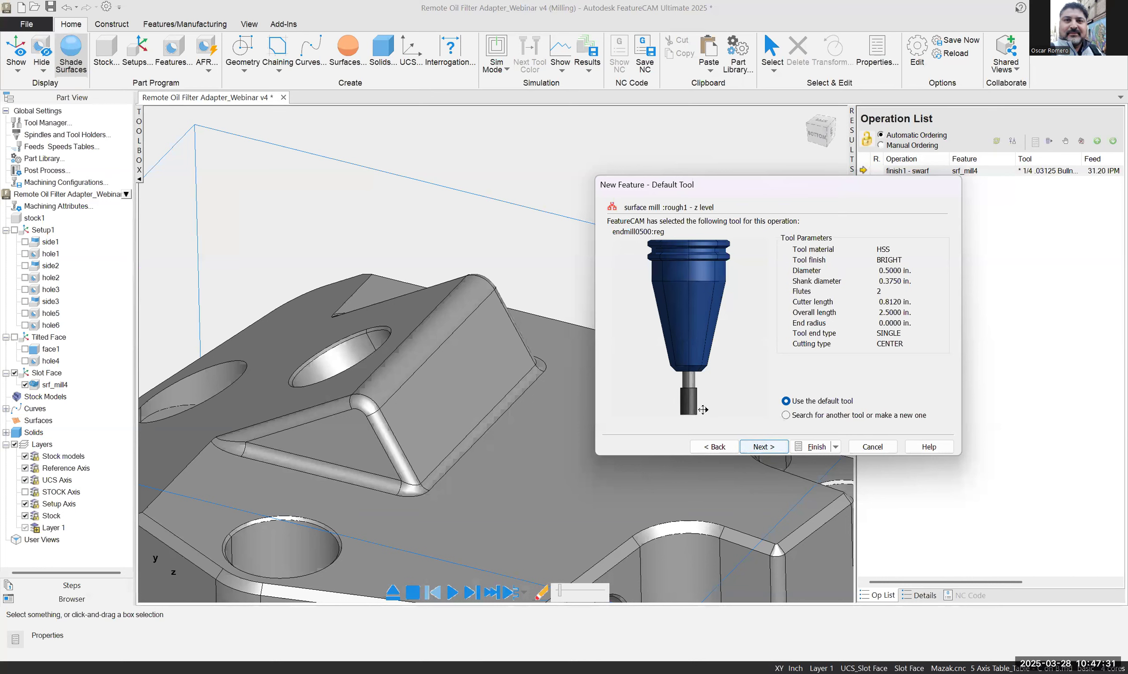
click(764, 447)
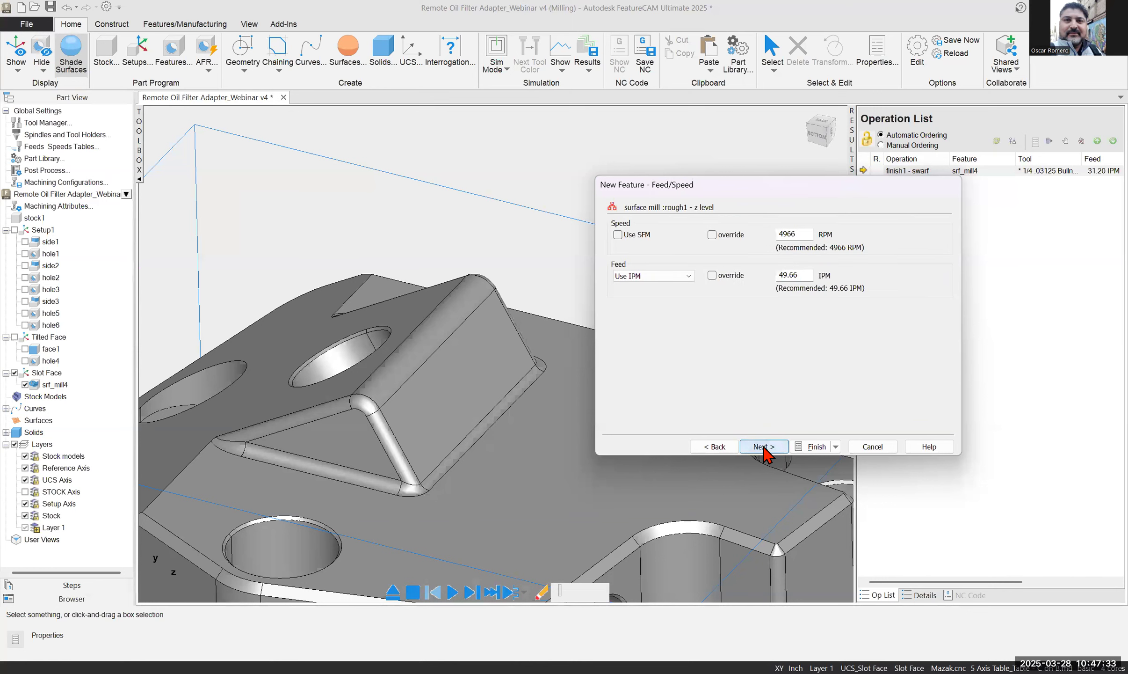
click(764, 447)
click(764, 447)
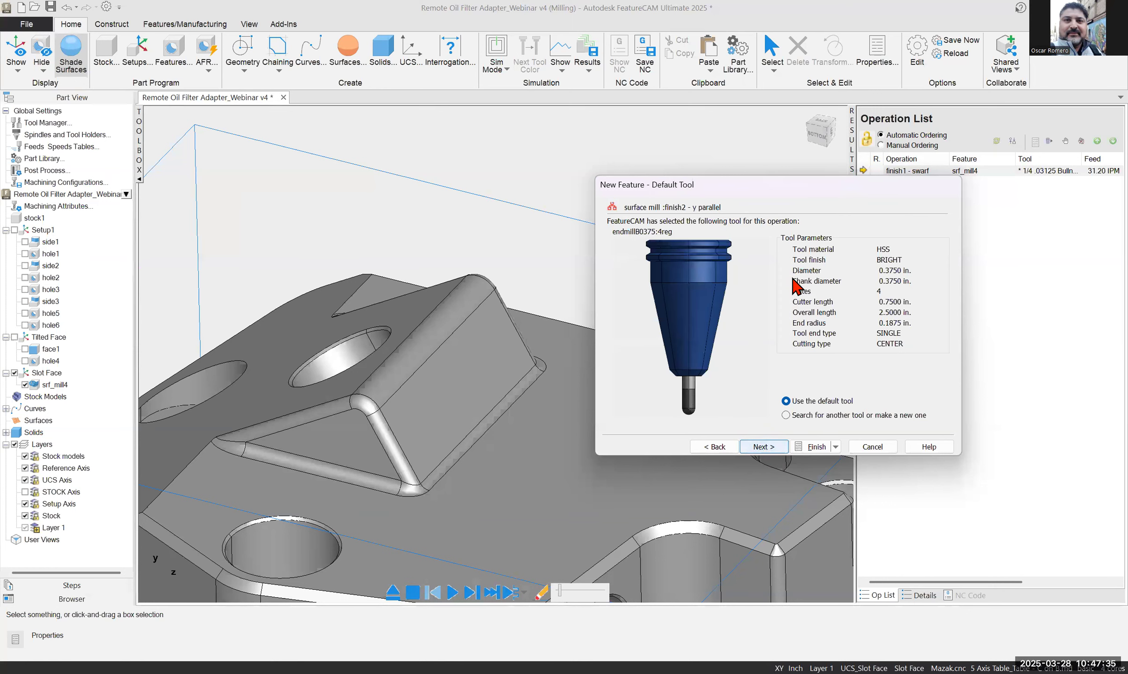
Search the ball end mills for the finish2 y parallel operation, keep endmillB0375:4reg, and accept the recommended speed and feed
click(786, 415)
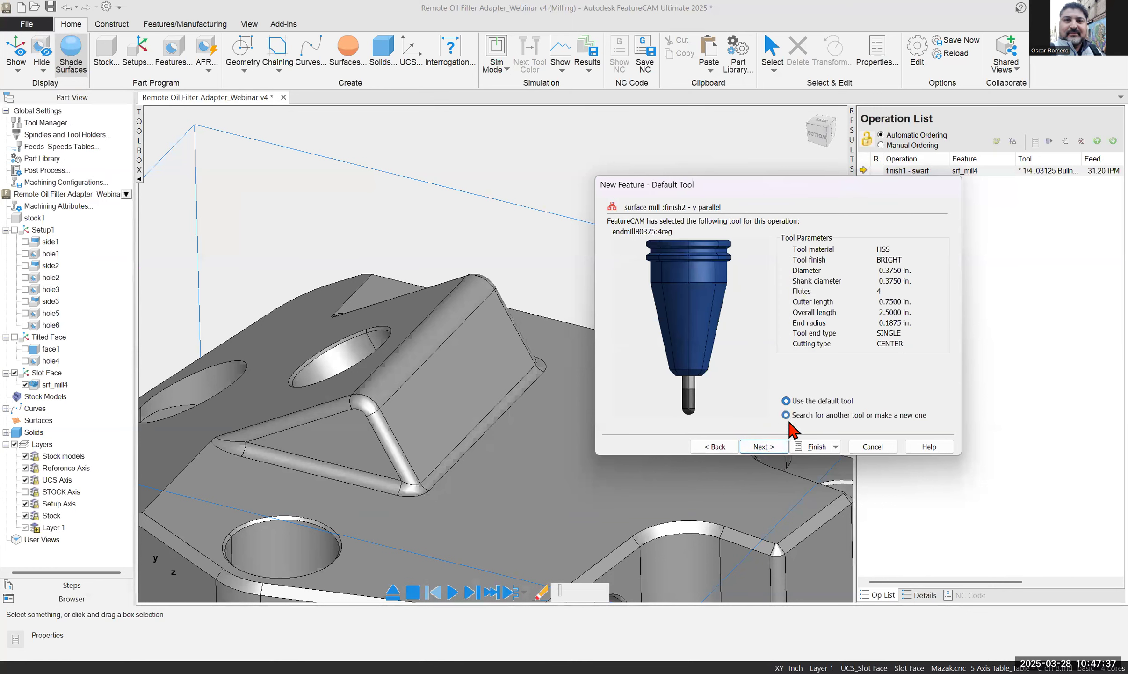
click(763, 448)
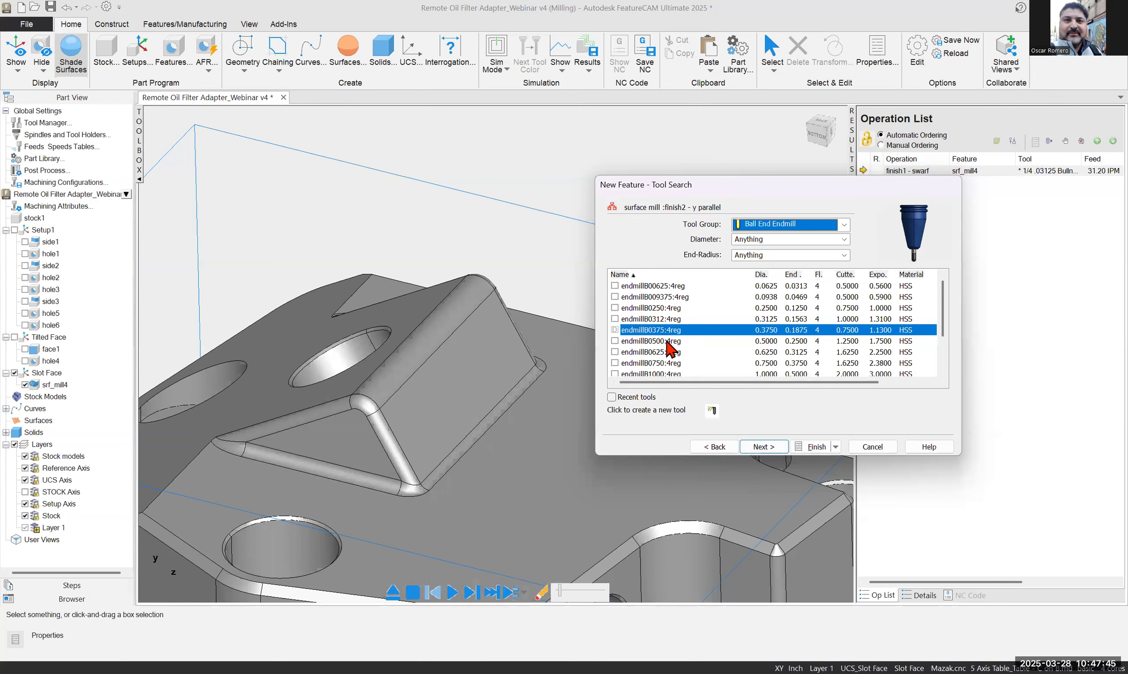
click(761, 446)
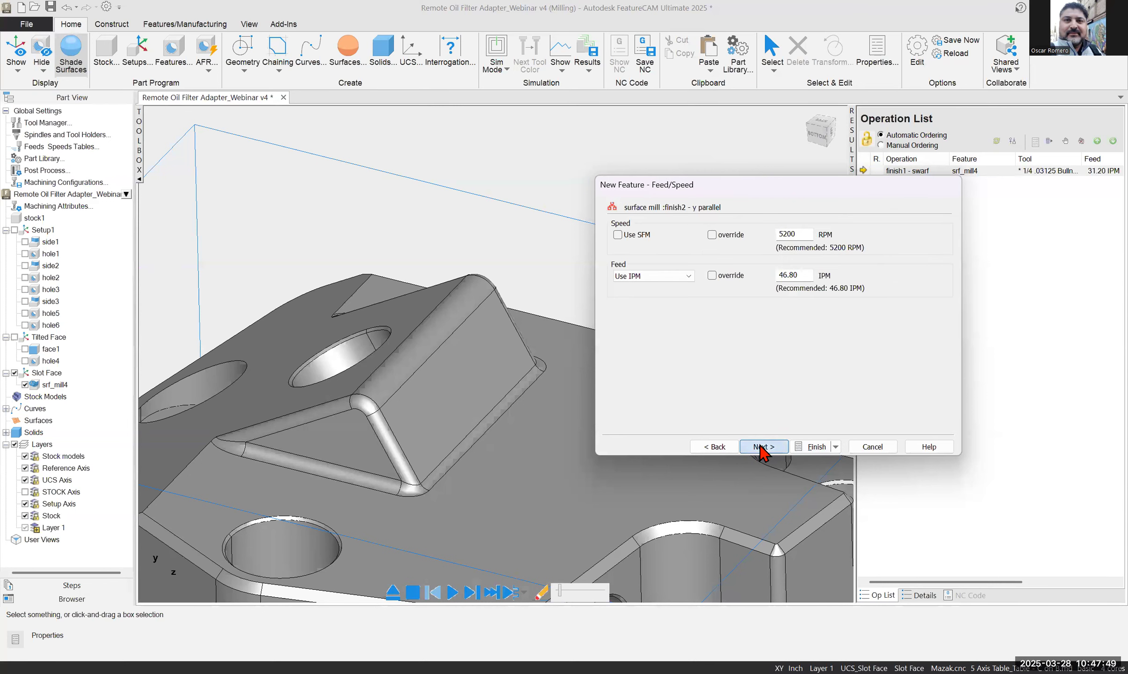
click(761, 446)
click(761, 446)
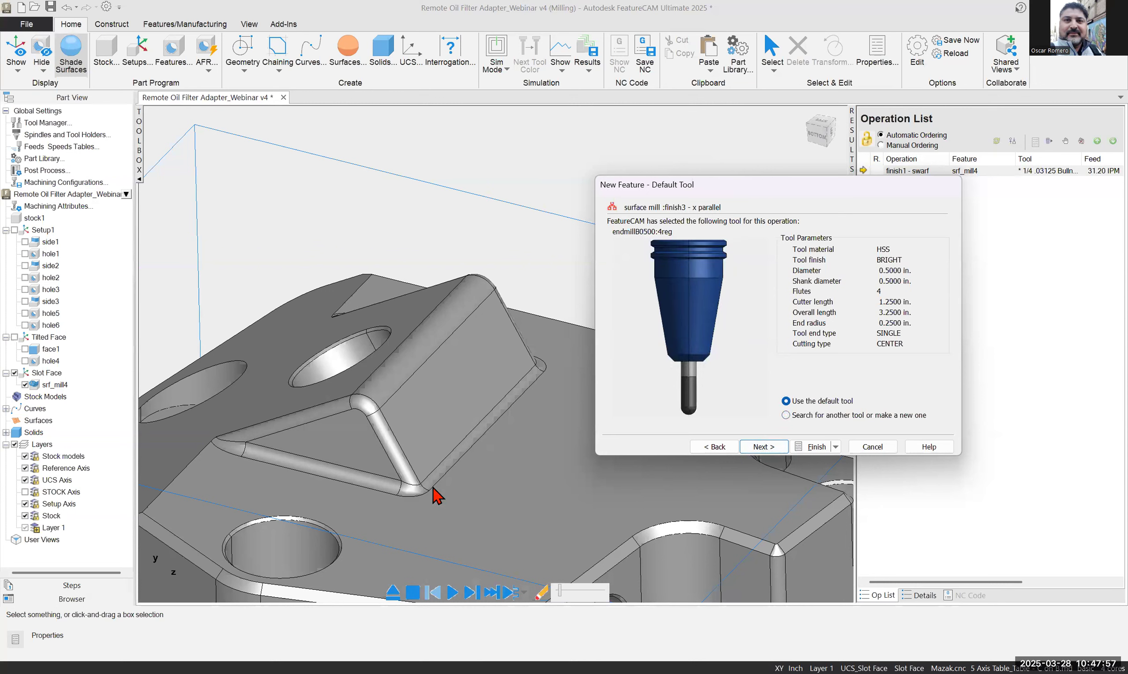
Search the ball end mills for the finish3 x parallel operation, choose endmillB0250:4reg, accept the default feed, speed and coolant, and create the feature
click(788, 416)
click(763, 446)
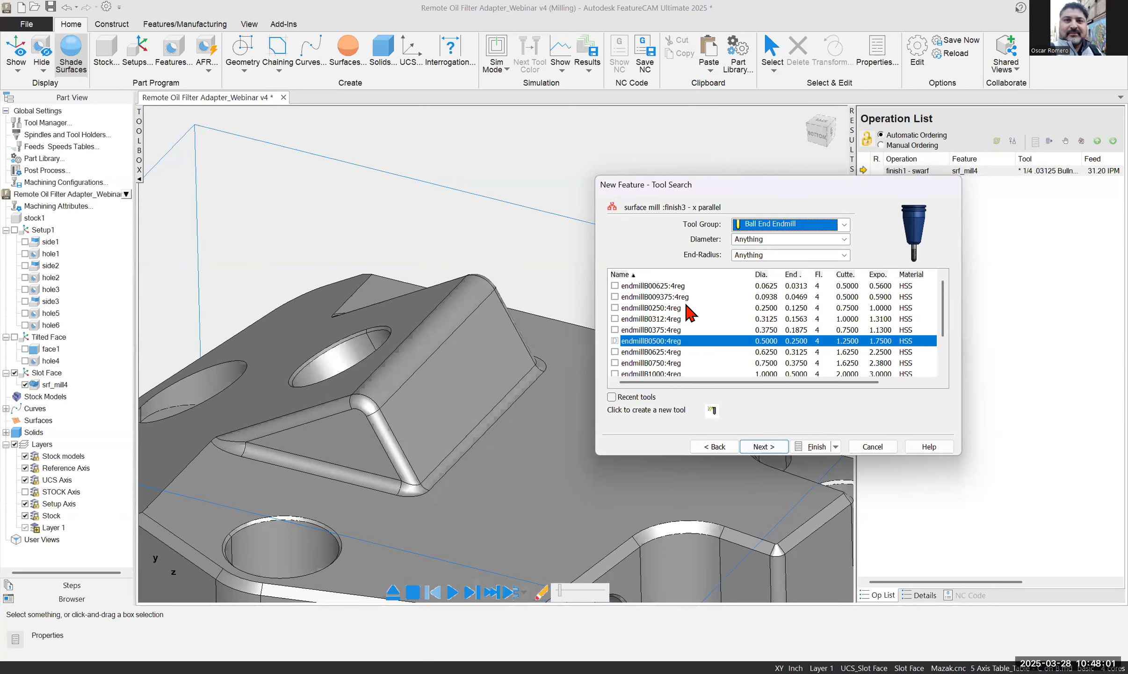
click(674, 287)
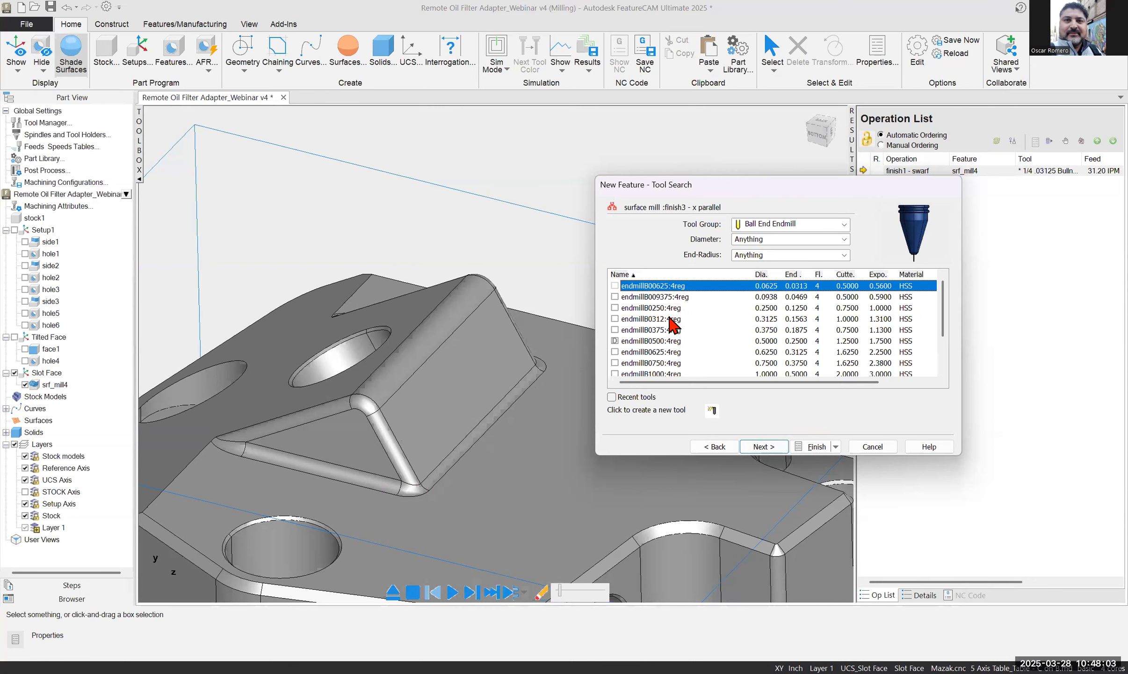
click(676, 307)
click(614, 308)
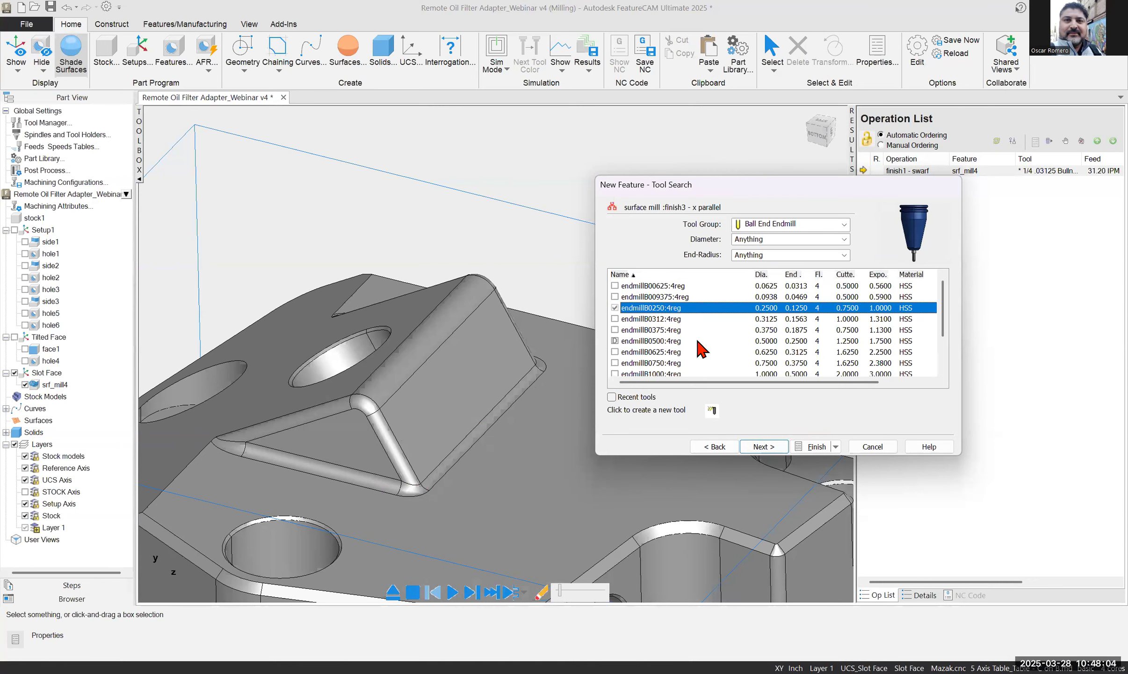
click(760, 447)
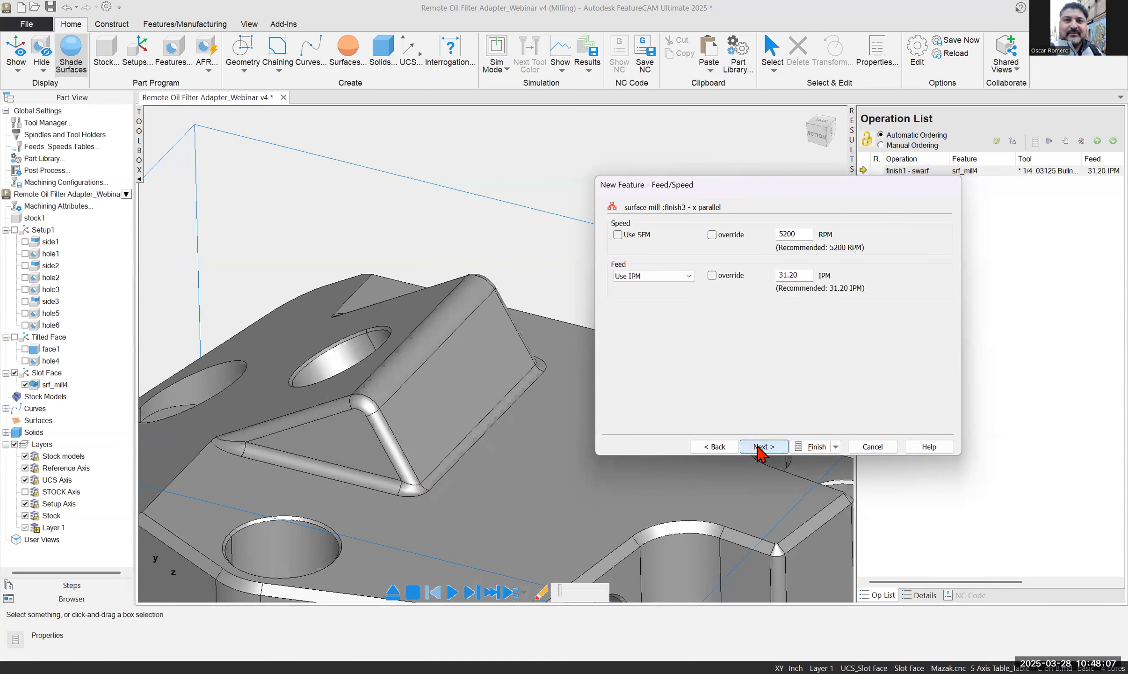
click(760, 447)
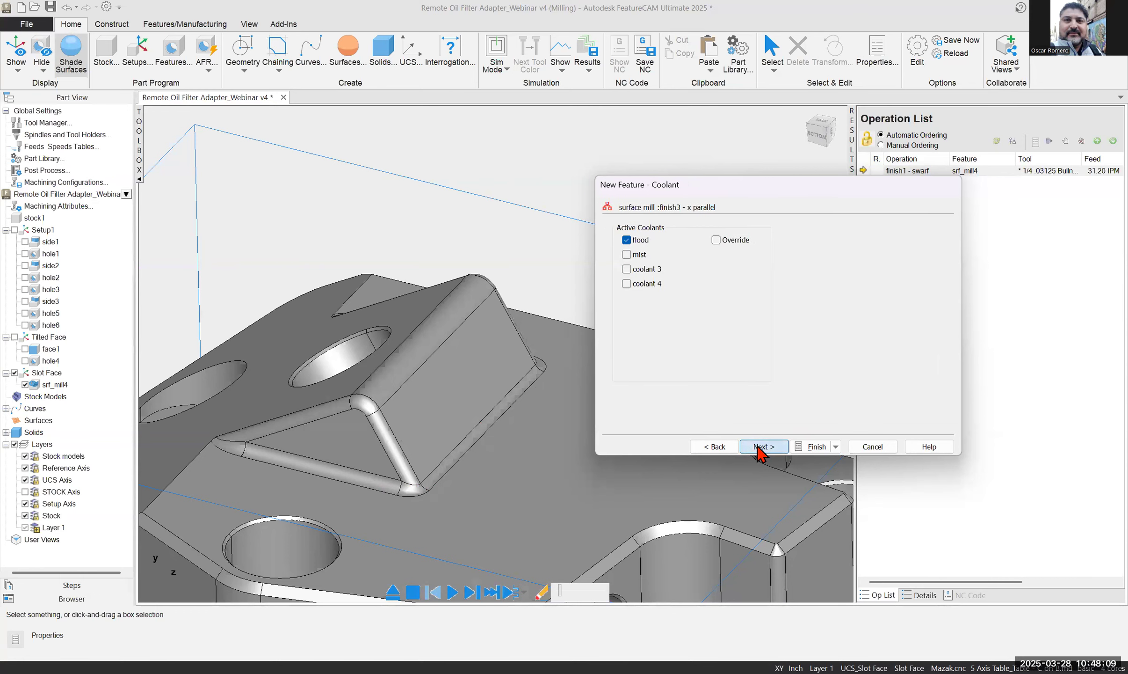
click(762, 447)
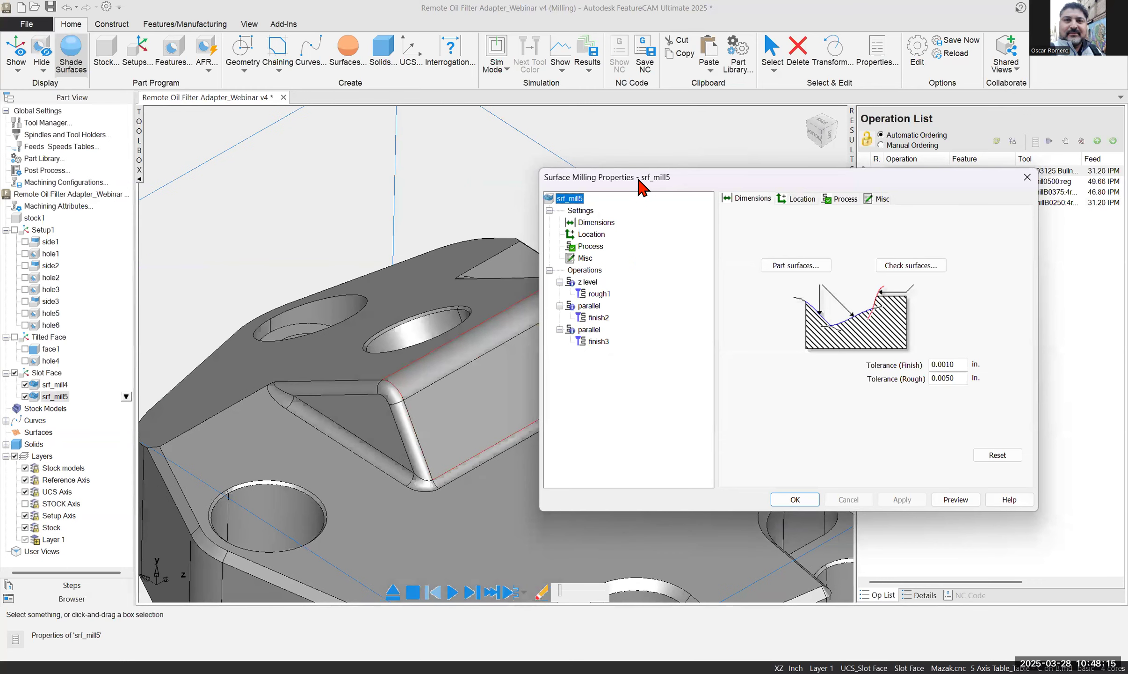
Review the strategy settings of the z level rough and both parallel finish operations in srf_mill5's properties
drag(639, 181, 689, 186)
click(663, 282)
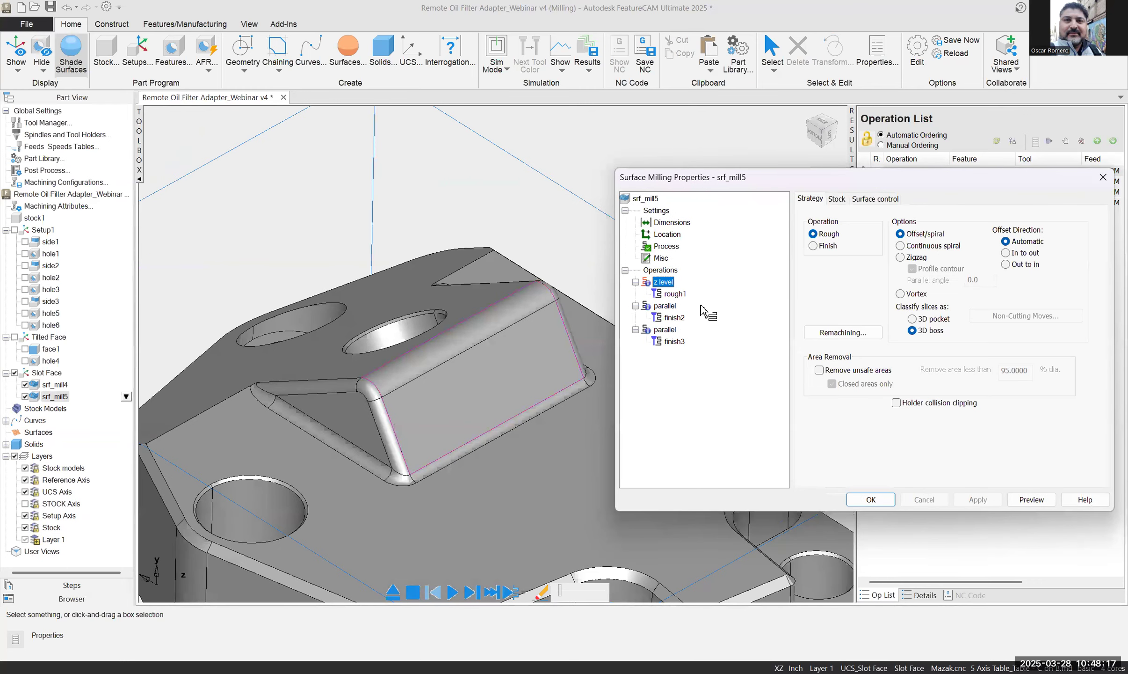
click(665, 306)
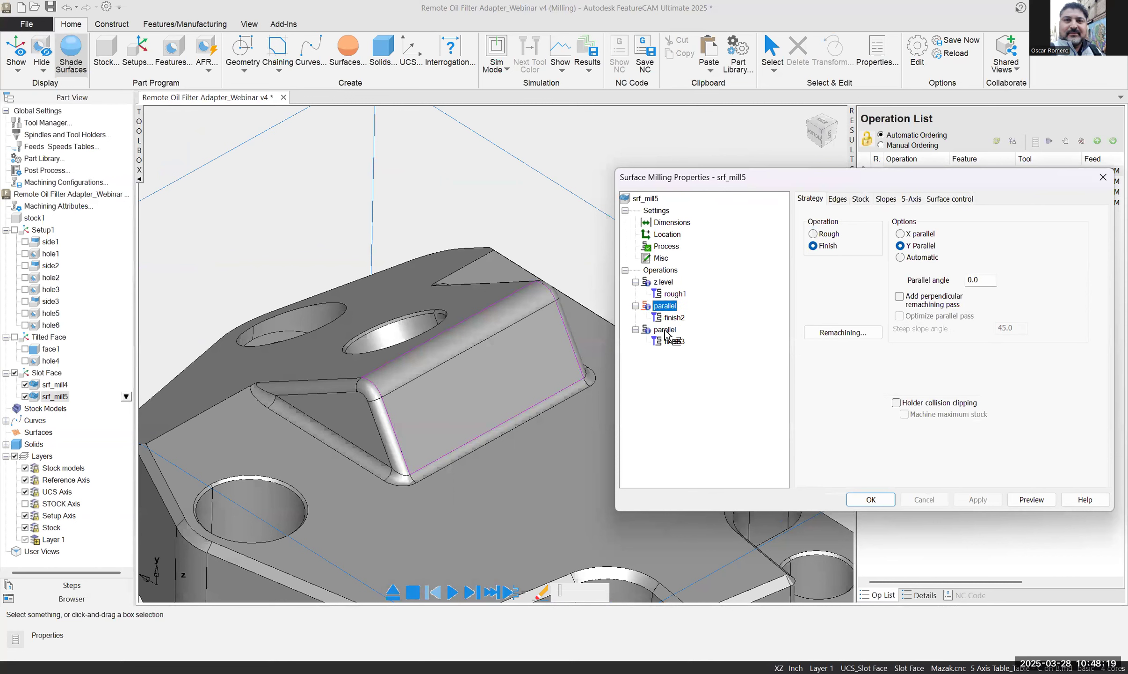
click(665, 329)
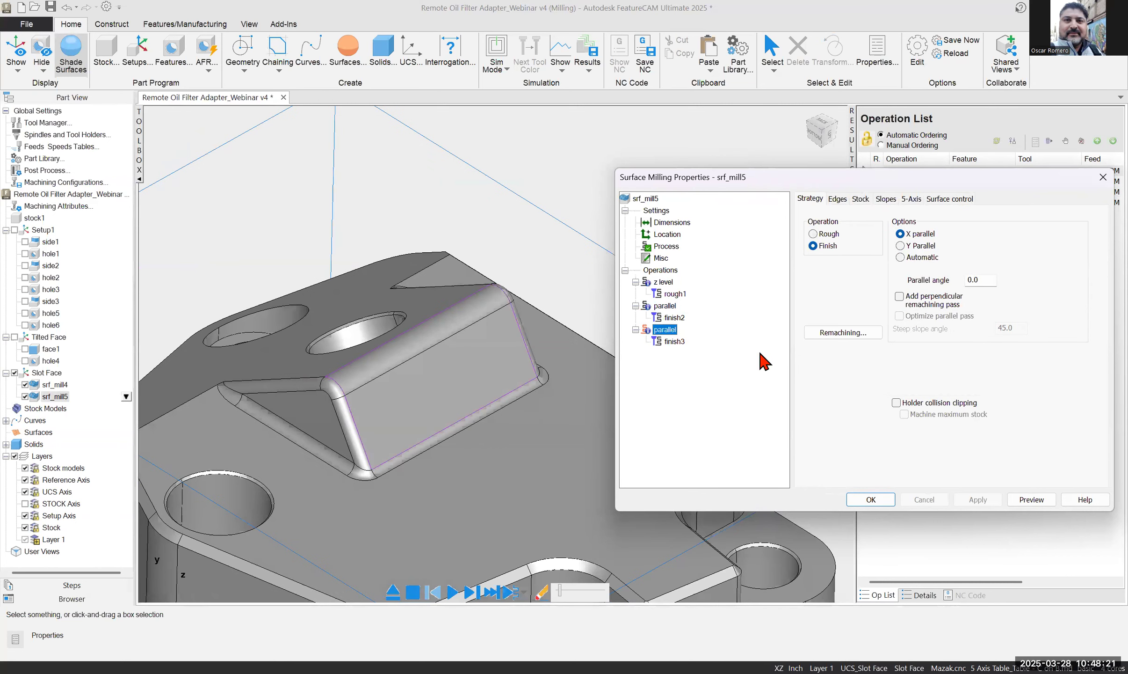
click(665, 282)
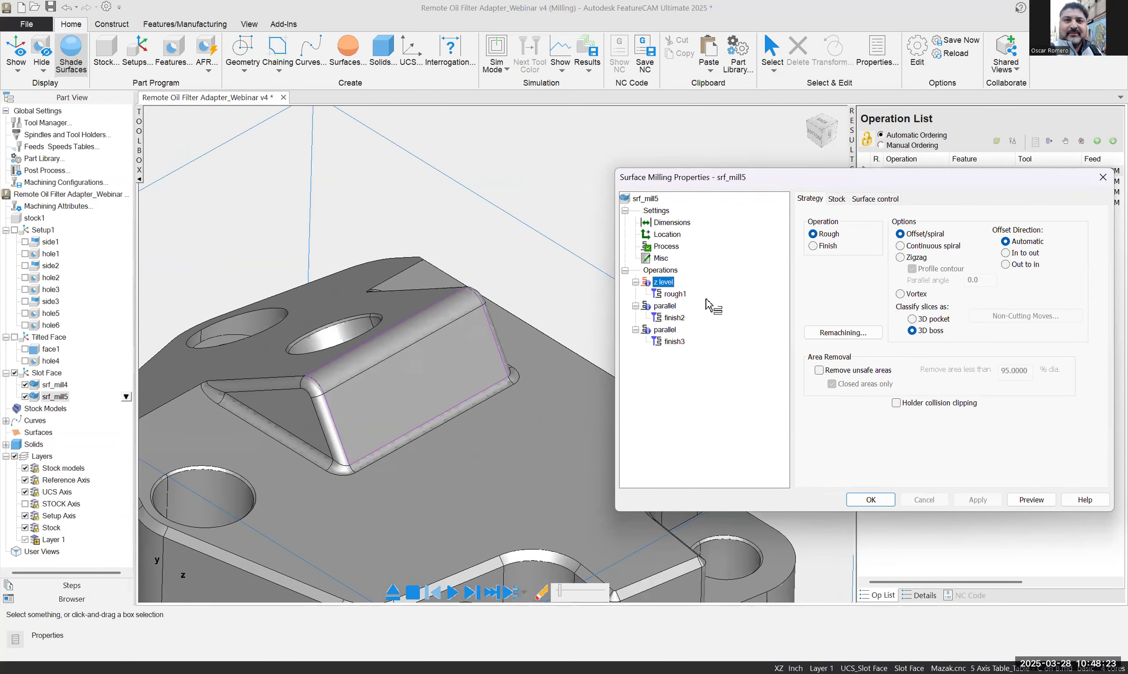
click(660, 305)
click(664, 329)
drag(744, 344, 663, 276)
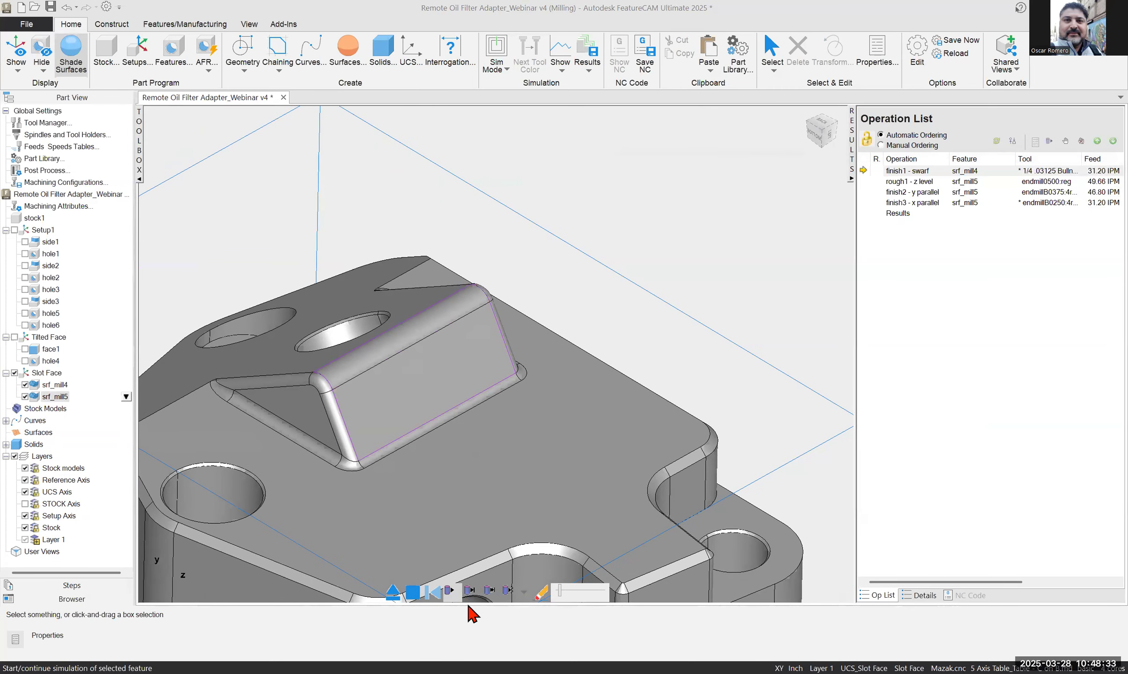
Simulate the toolpaths of srf_mill5 on the raised boss and abort the computation
click(469, 605)
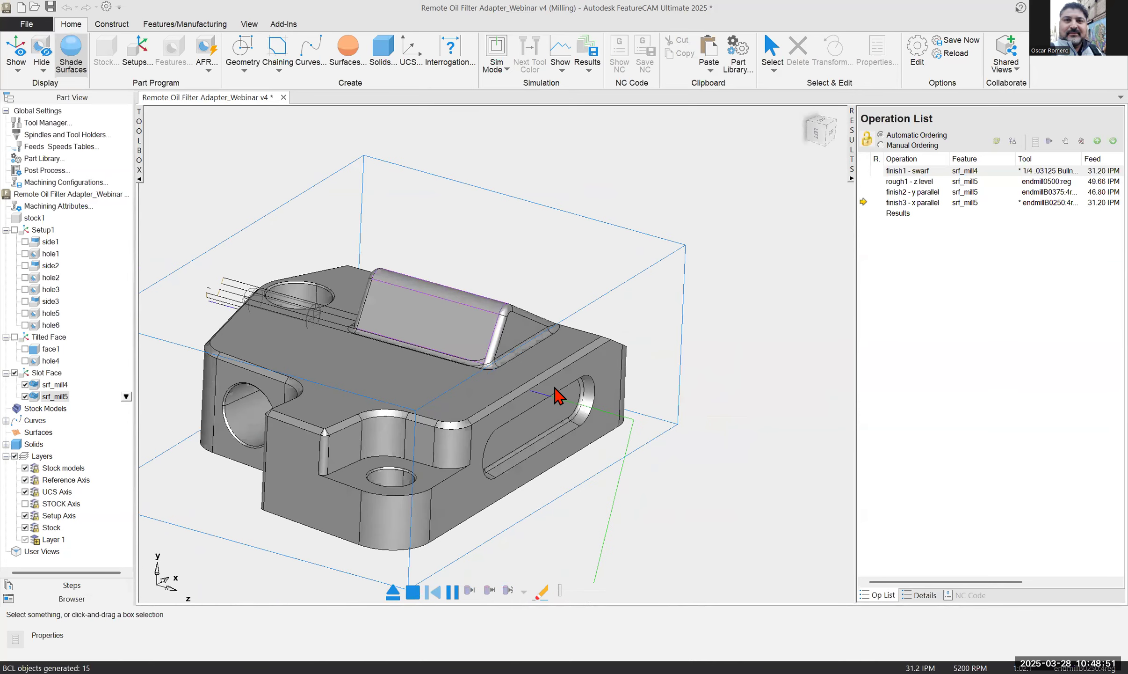
click(48, 385)
click(39, 374)
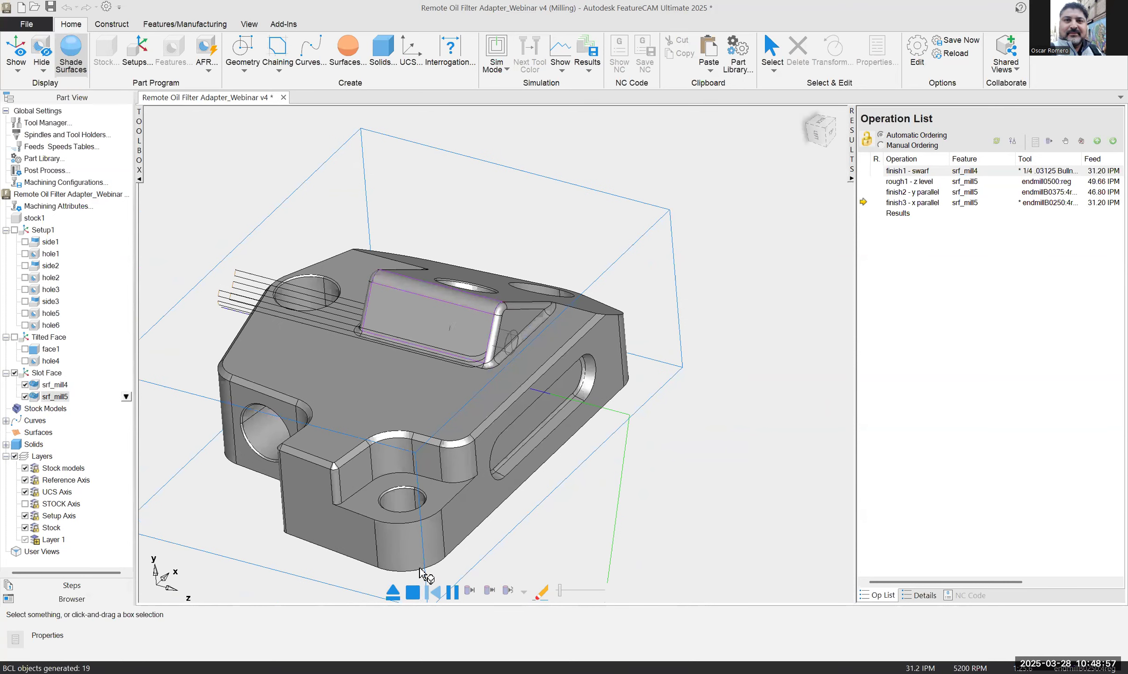
click(394, 594)
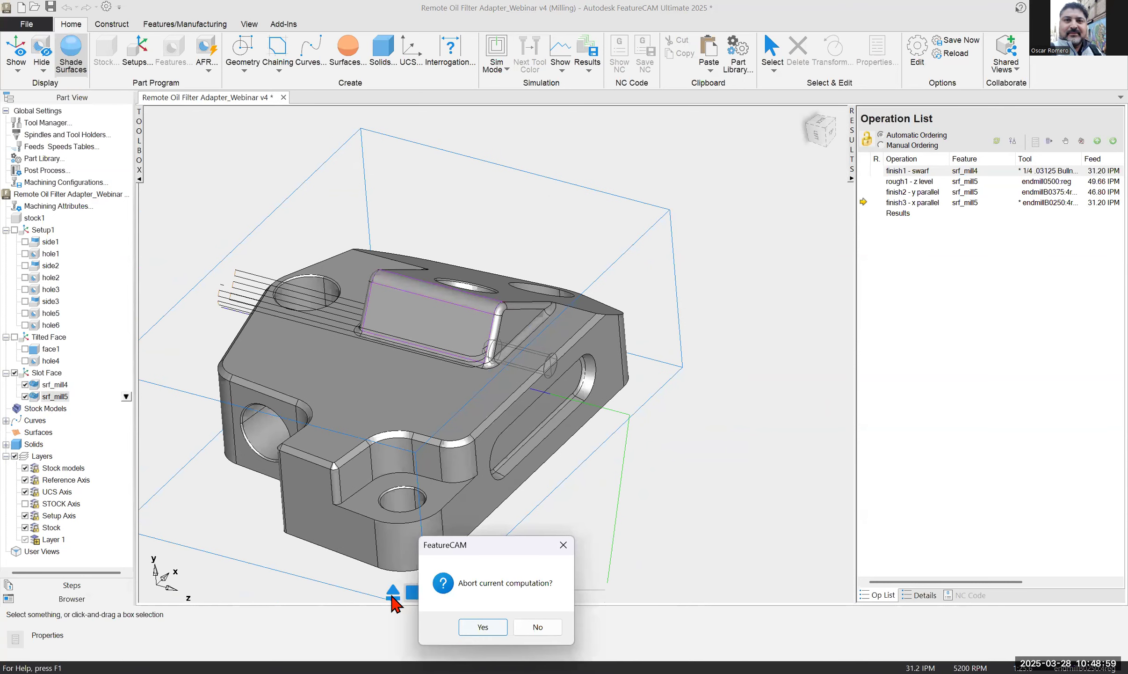
key(Return)
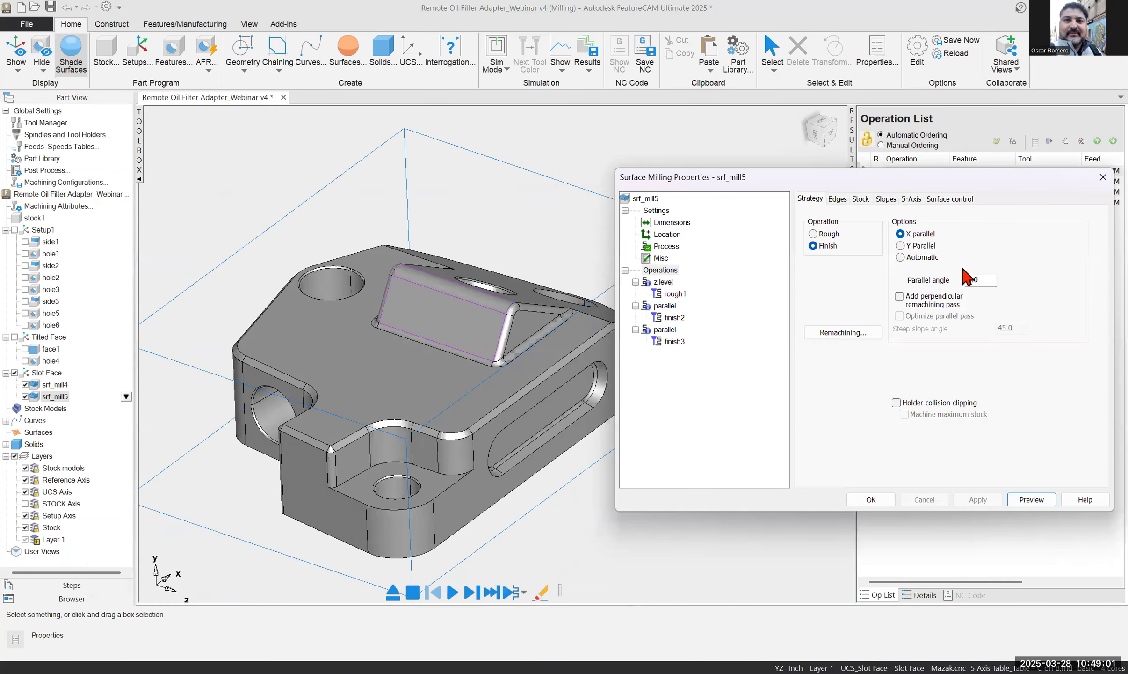
Close the surface milling properties and delete the srf_mill5 feature
click(1102, 178)
click(57, 385)
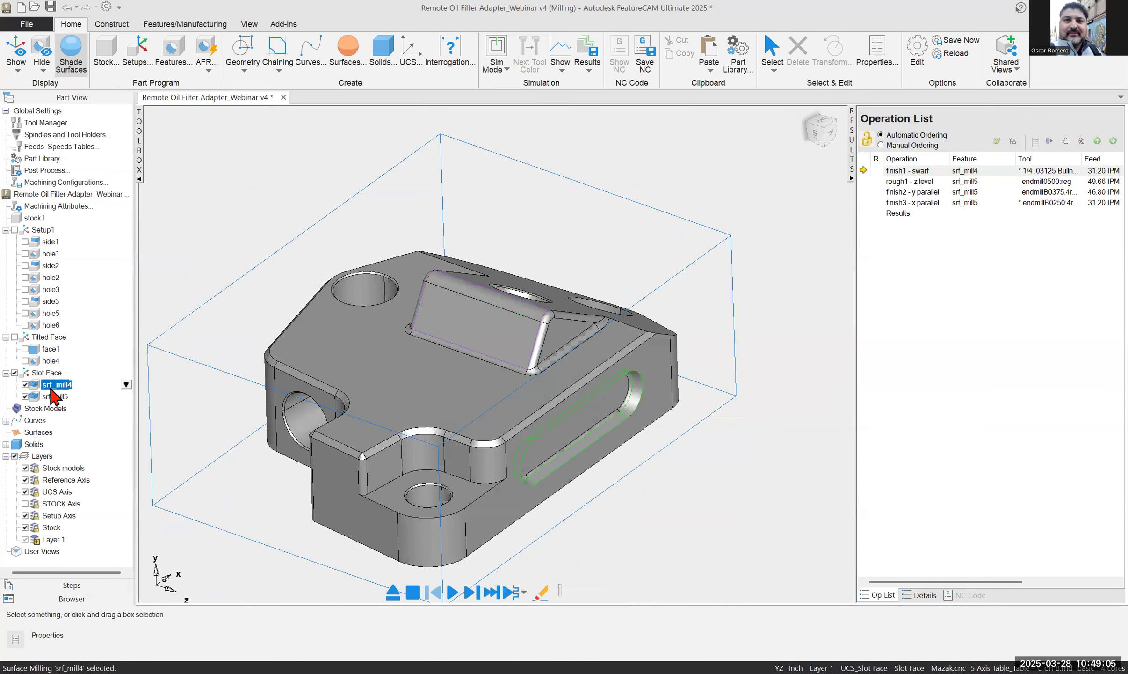
click(50, 397)
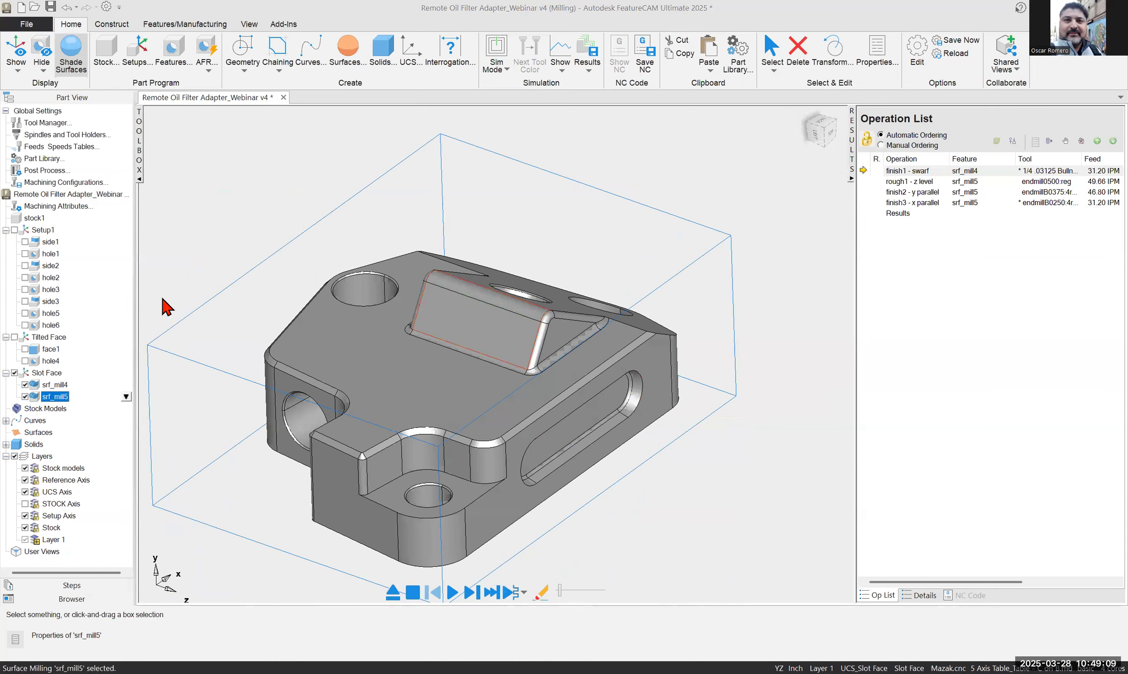
key(Delete)
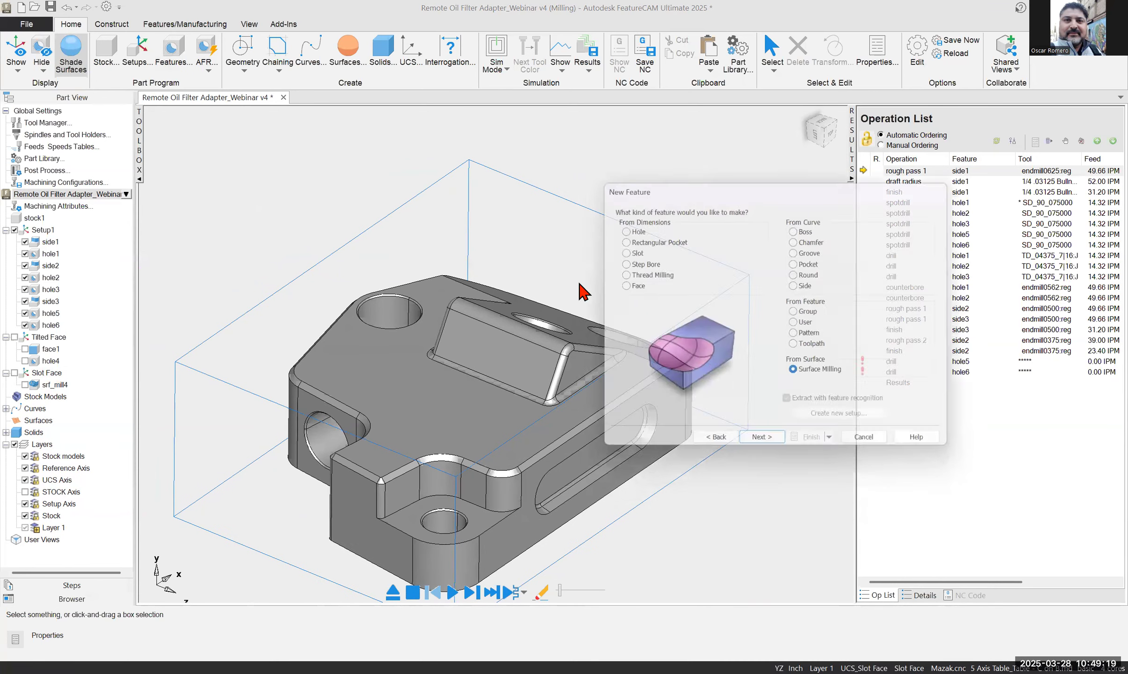
Start a new surface milling feature using the boss's sloped face and its adjoining top fillet as part surfaces
click(777, 445)
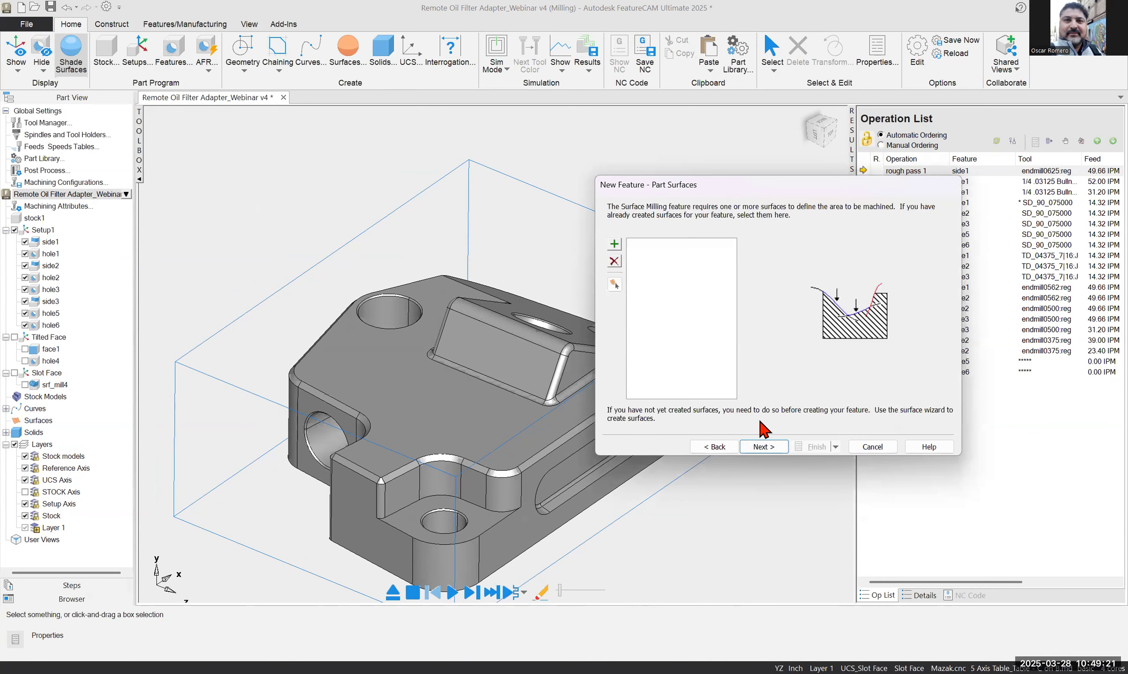
scroll(512, 372, up, 2)
scroll(519, 372, up, 1)
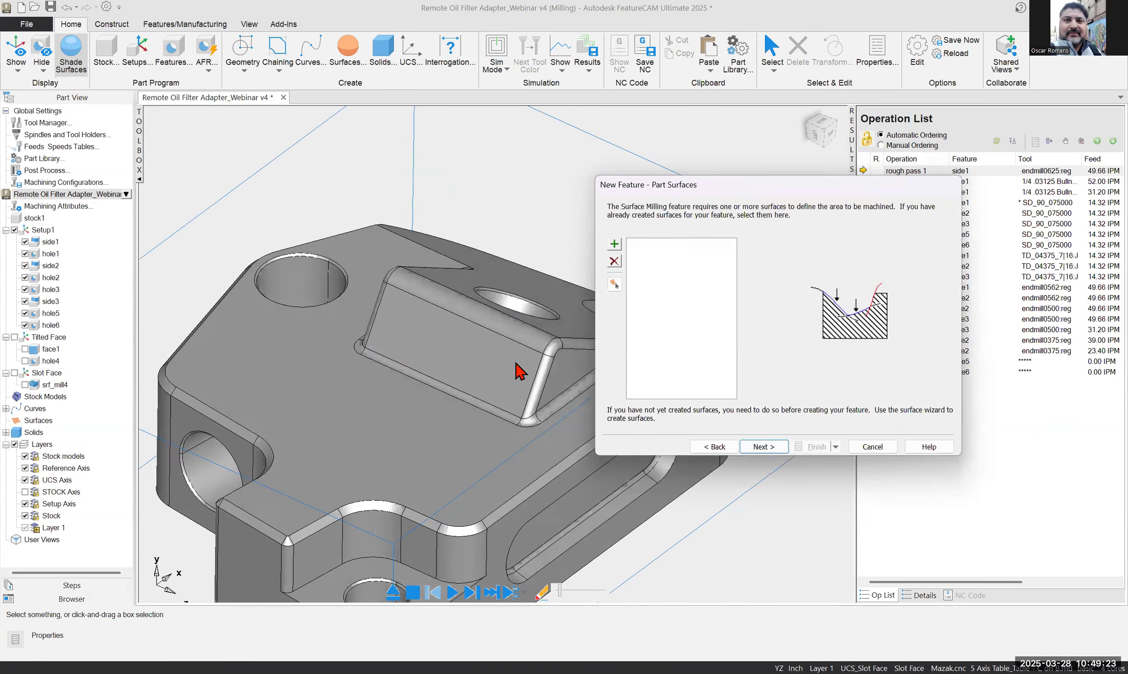
click(520, 372)
click(614, 244)
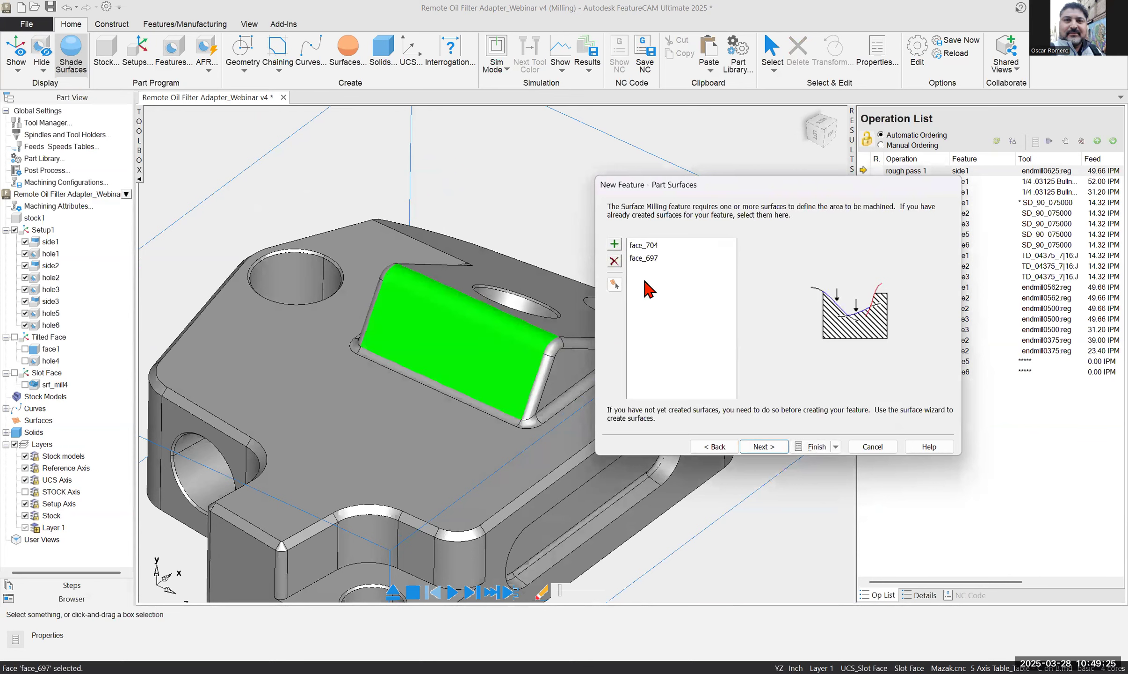
click(758, 447)
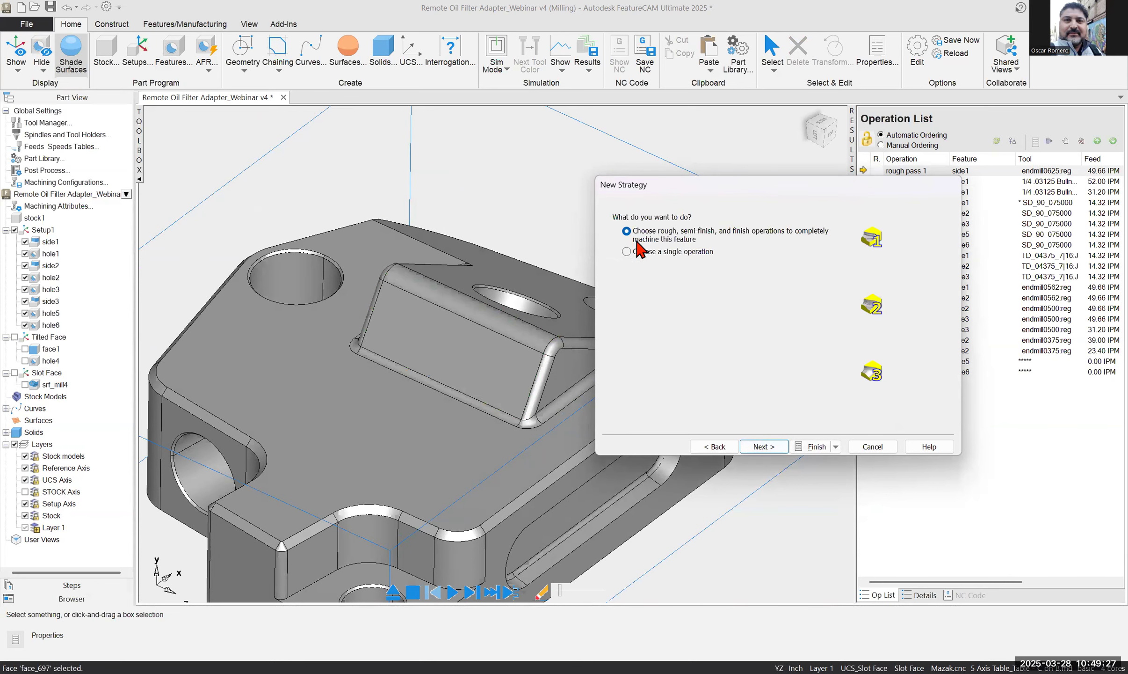
Choose rough, semi-finish and finish operations, keeping Z Level Rough with the 0.5 tool and setting Z Semi semi-finishing with tool diameter .375
click(768, 446)
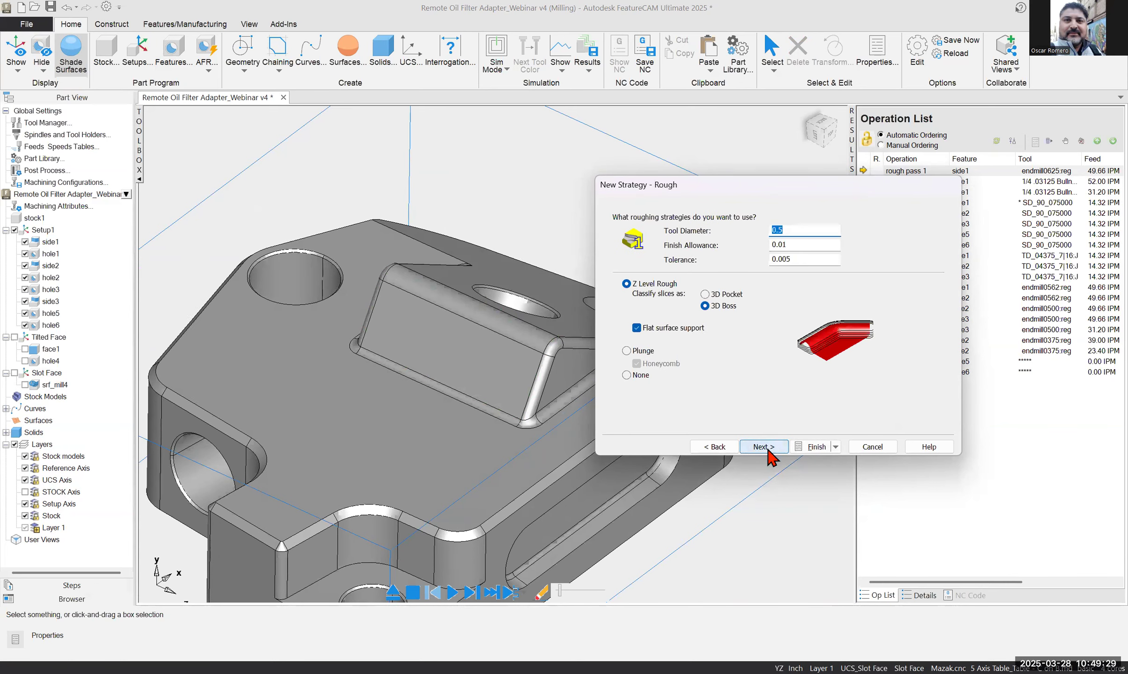
click(771, 450)
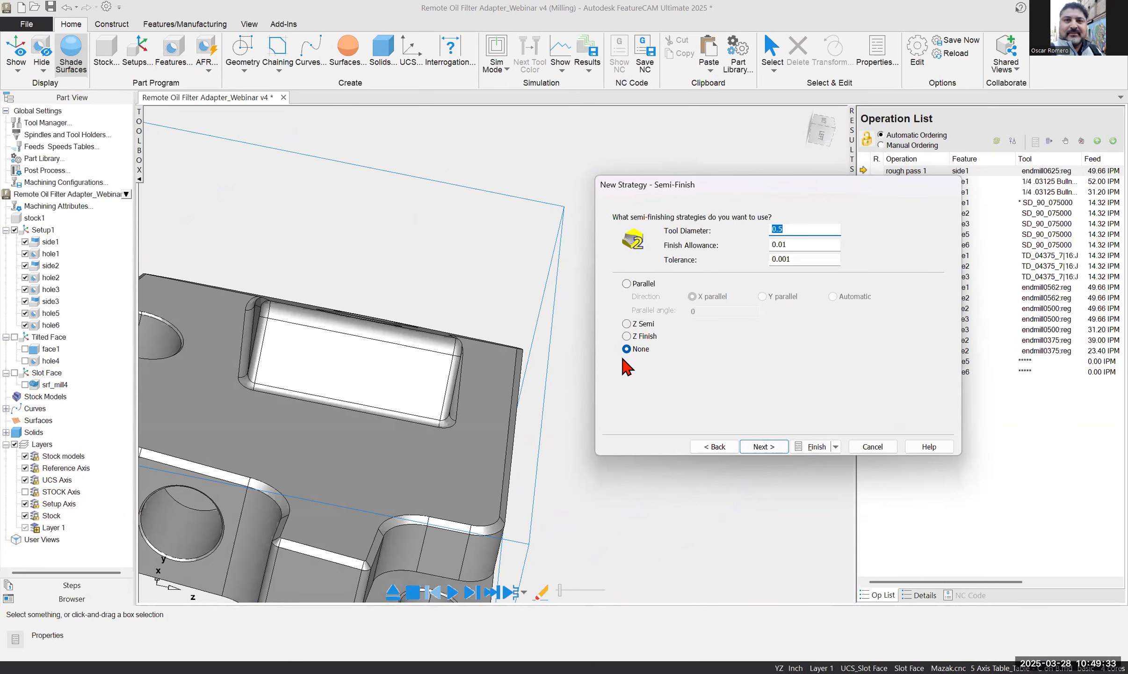
click(630, 323)
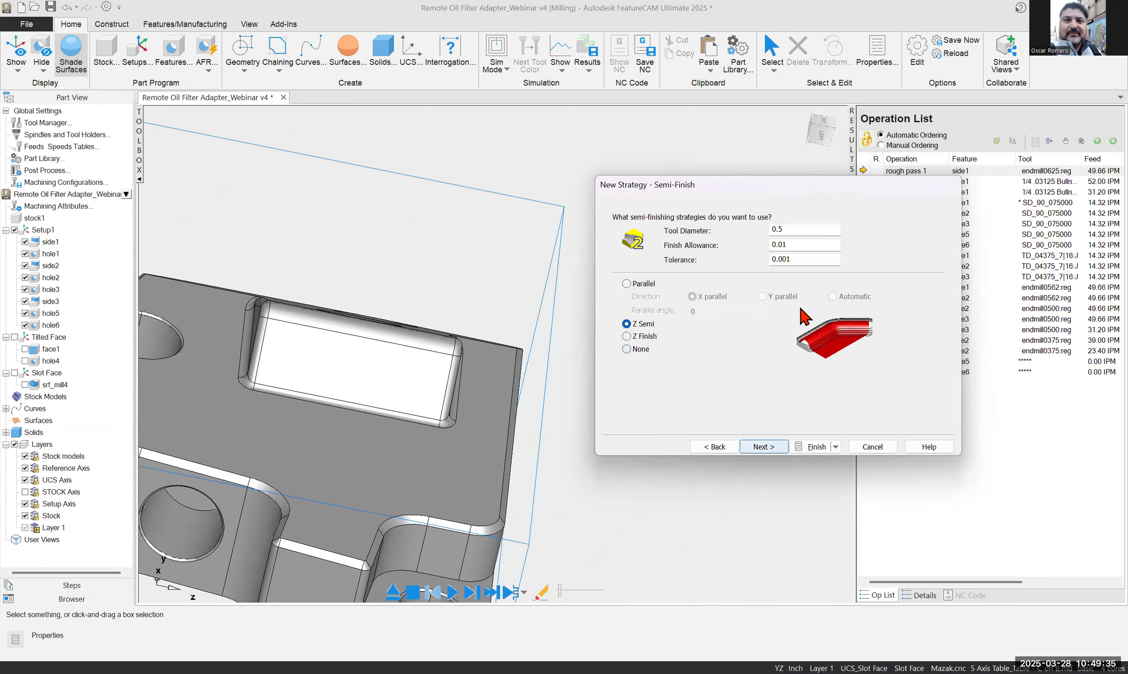
drag(789, 231, 752, 219)
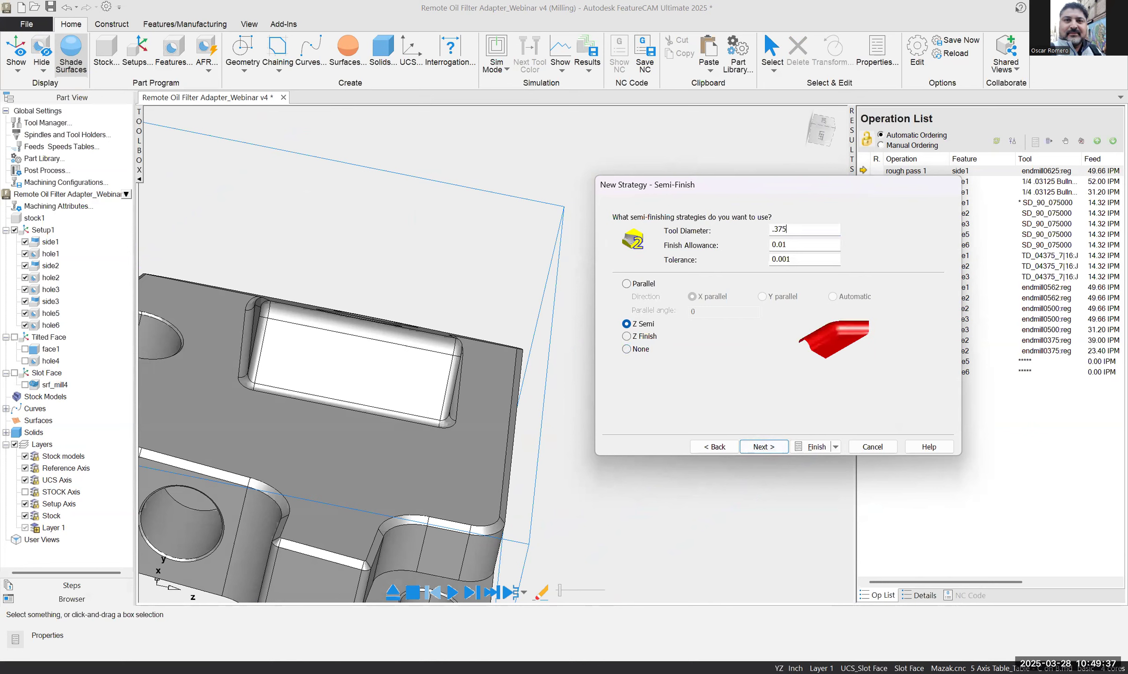
click(764, 453)
Choose the Parallel finishing strategy and accept the default tools and recommended speeds and feeds for both z level operations
click(627, 346)
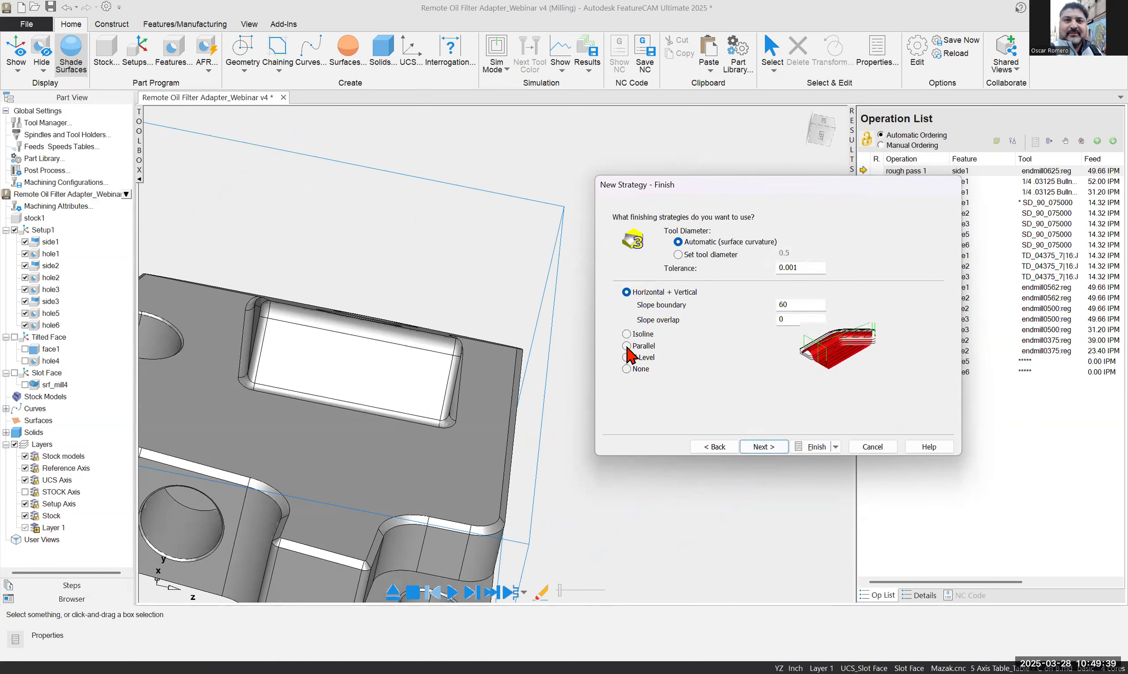
click(776, 450)
click(775, 450)
click(775, 450)
click(775, 450)
click(775, 450)
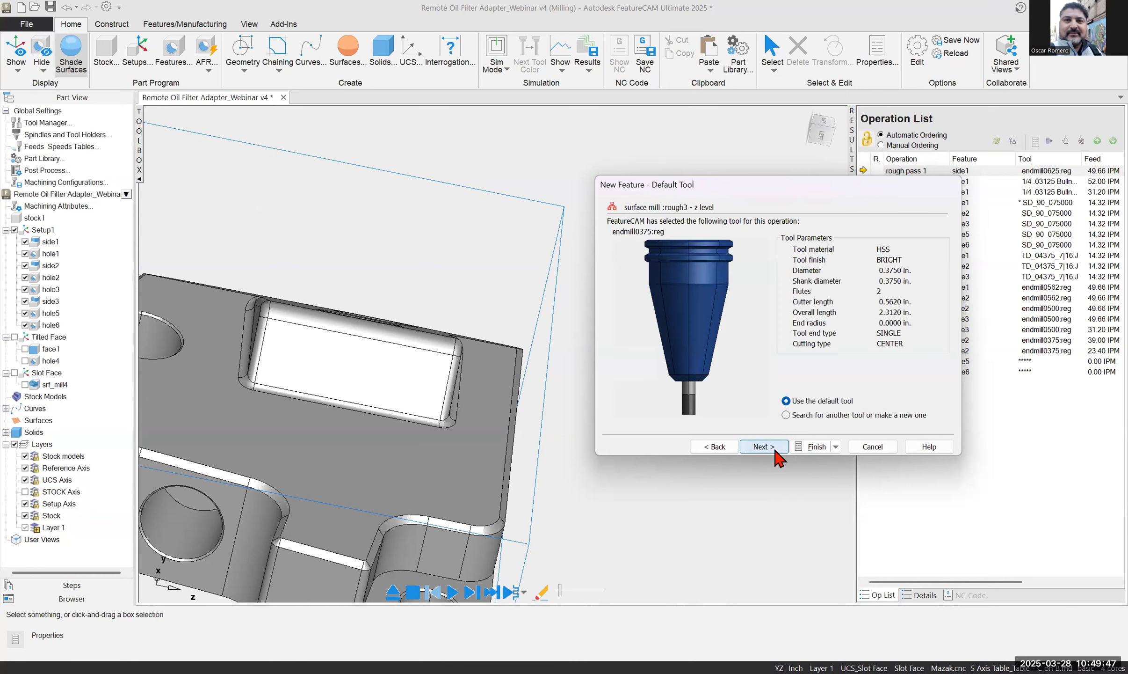
click(758, 447)
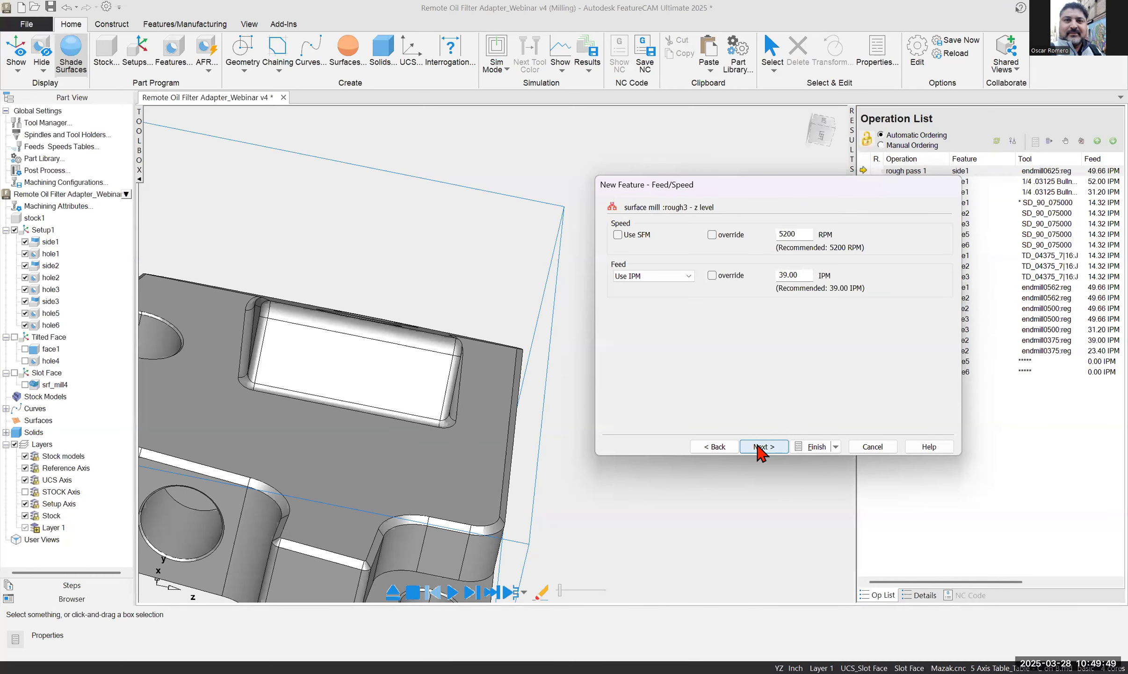
click(758, 447)
Search the ball end mills for the finish4 x parallel operation, choose endmillB0250:4reg, and create the surface milling feature
click(785, 415)
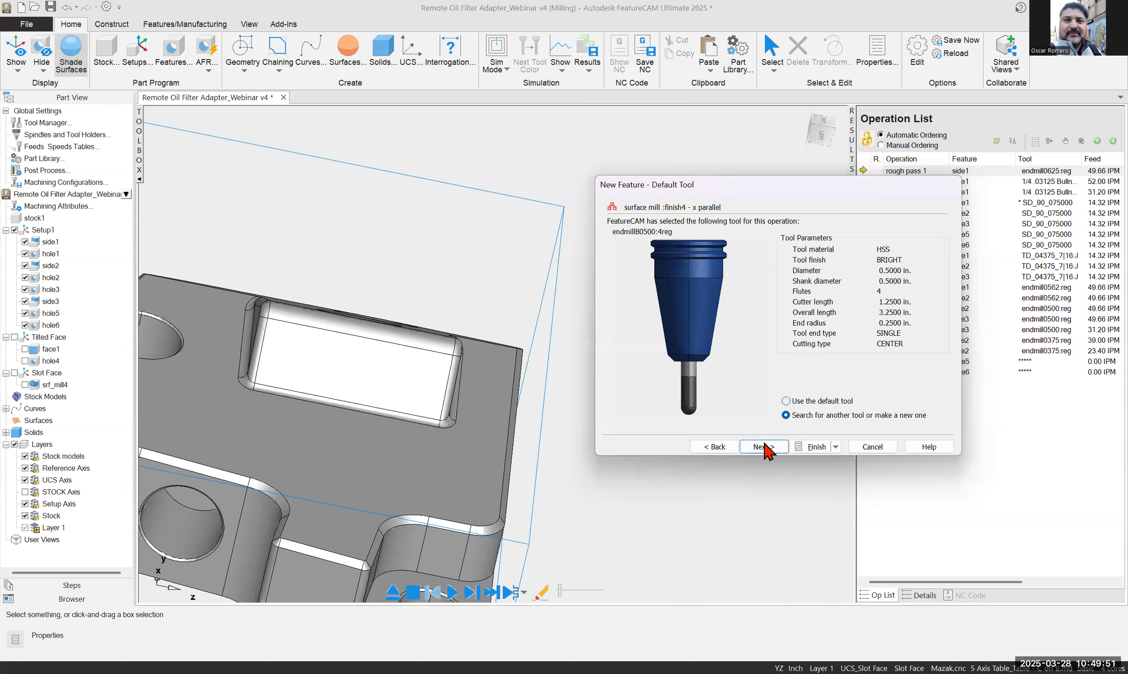
click(764, 447)
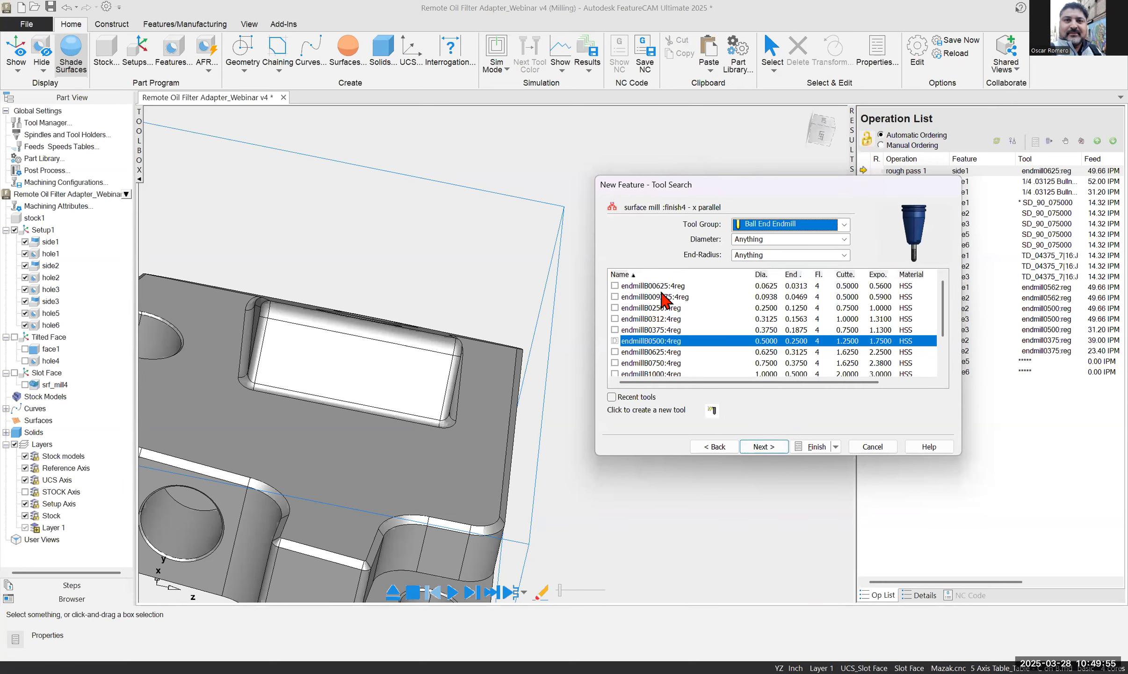
click(659, 308)
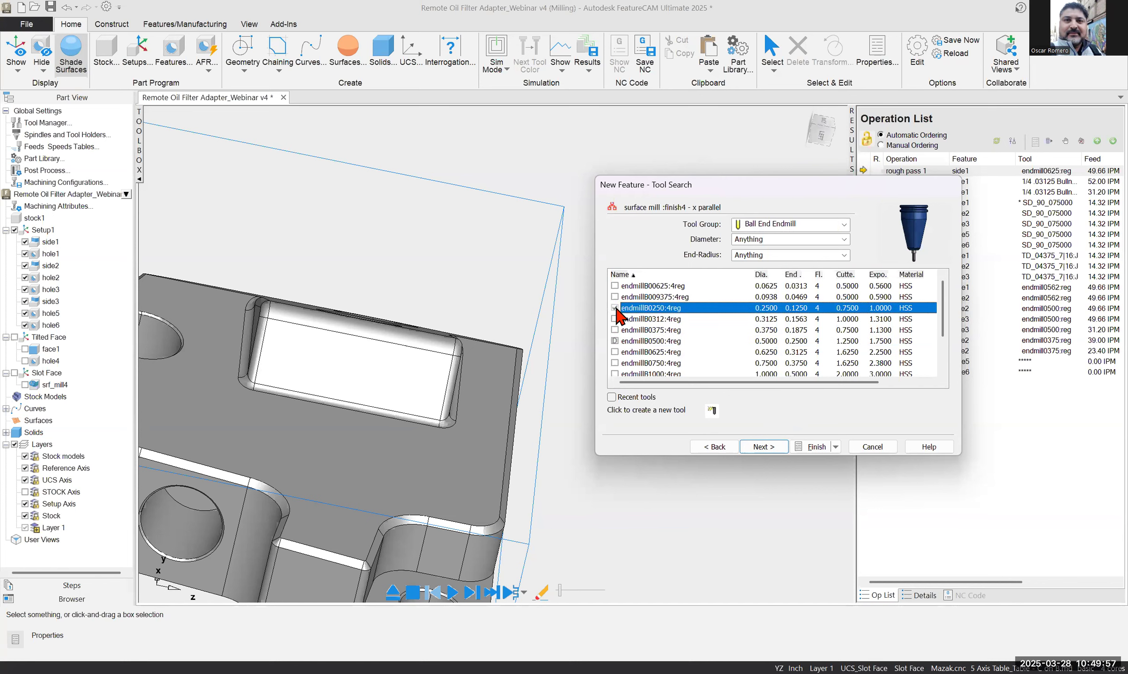
click(766, 447)
click(767, 448)
click(768, 448)
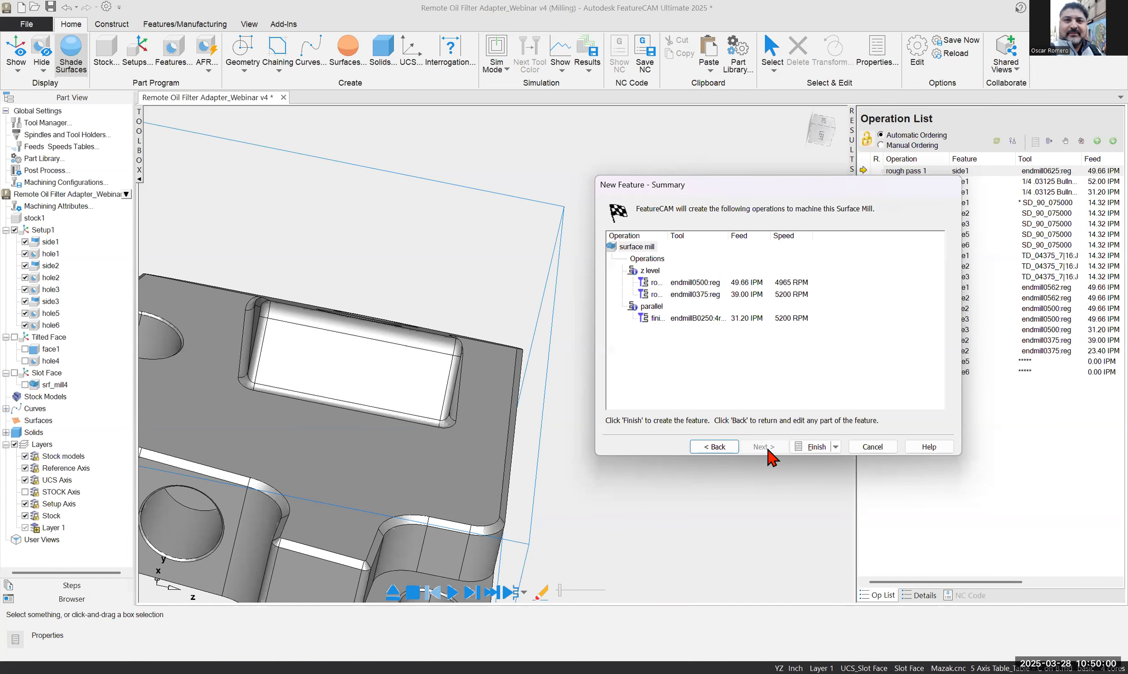
click(814, 447)
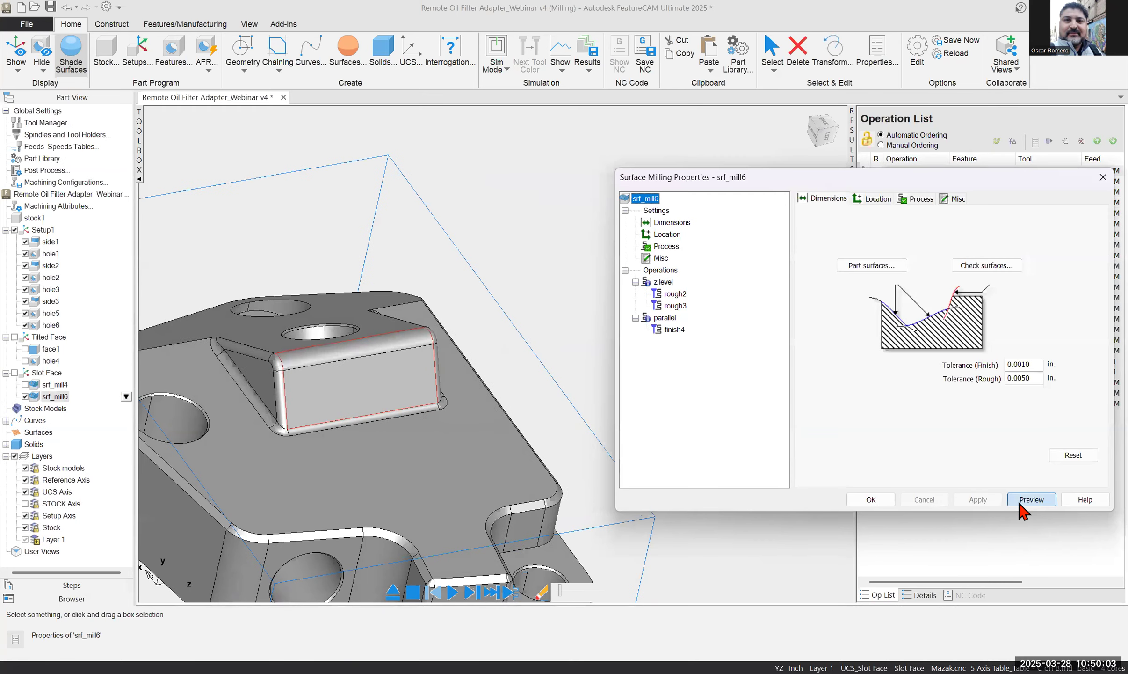
key(Return)
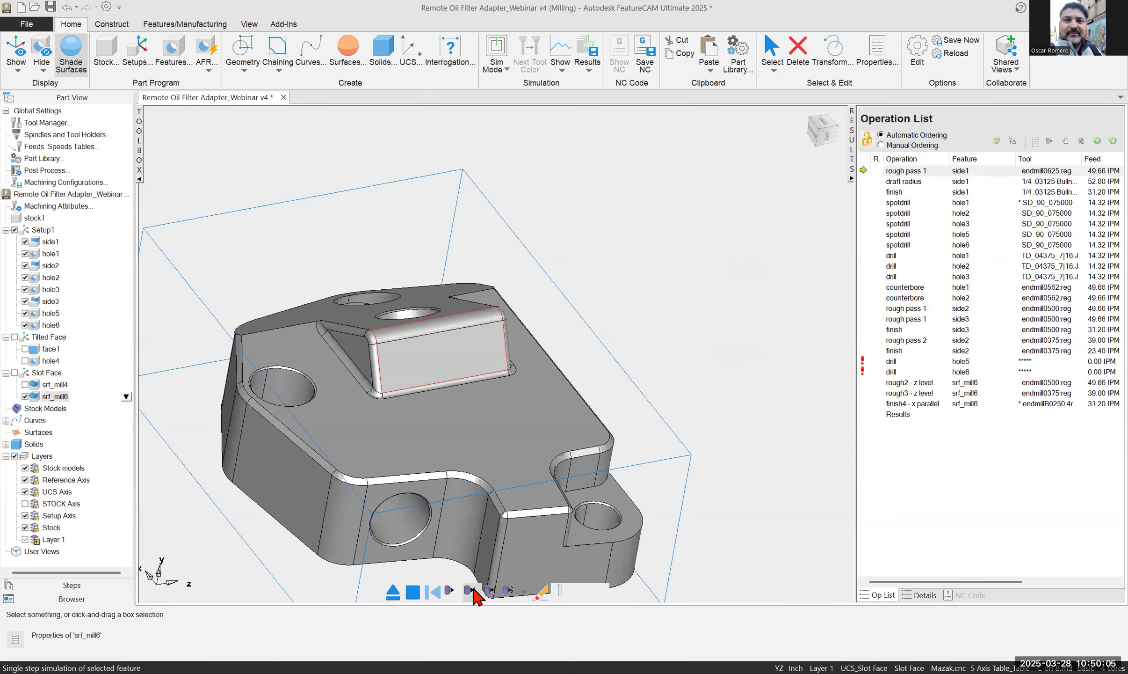
Single-step the toolpath simulation of the srf_mill6 feature under Slot Face, accepting the operation ordering, and stop it
click(470, 589)
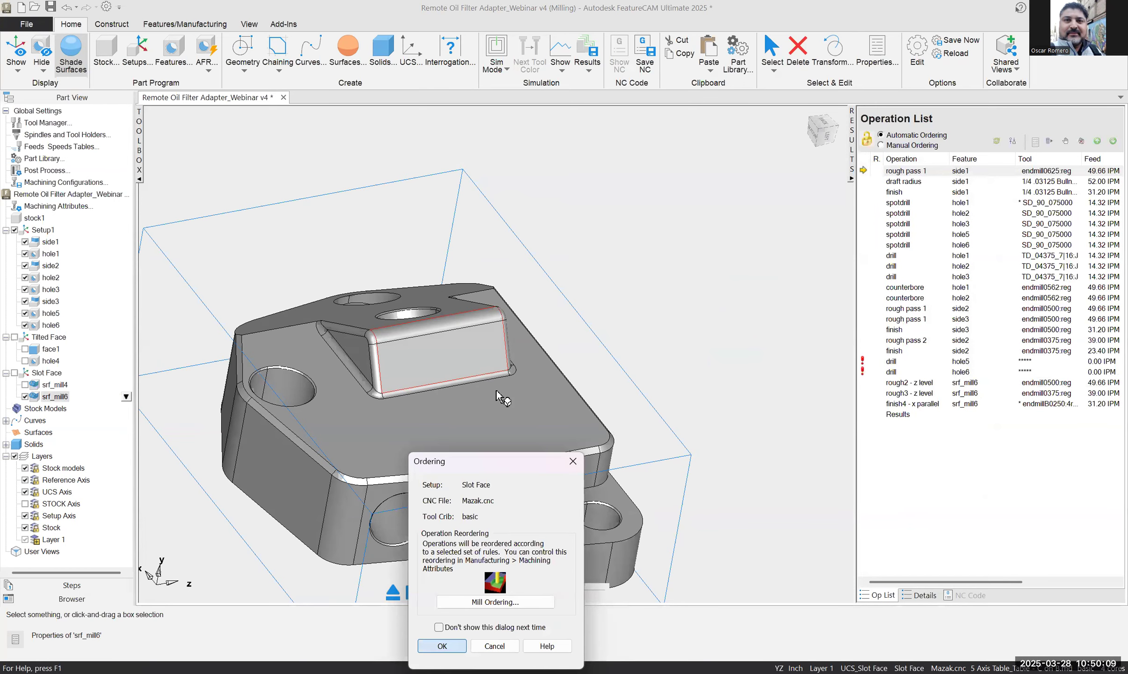
key(Return)
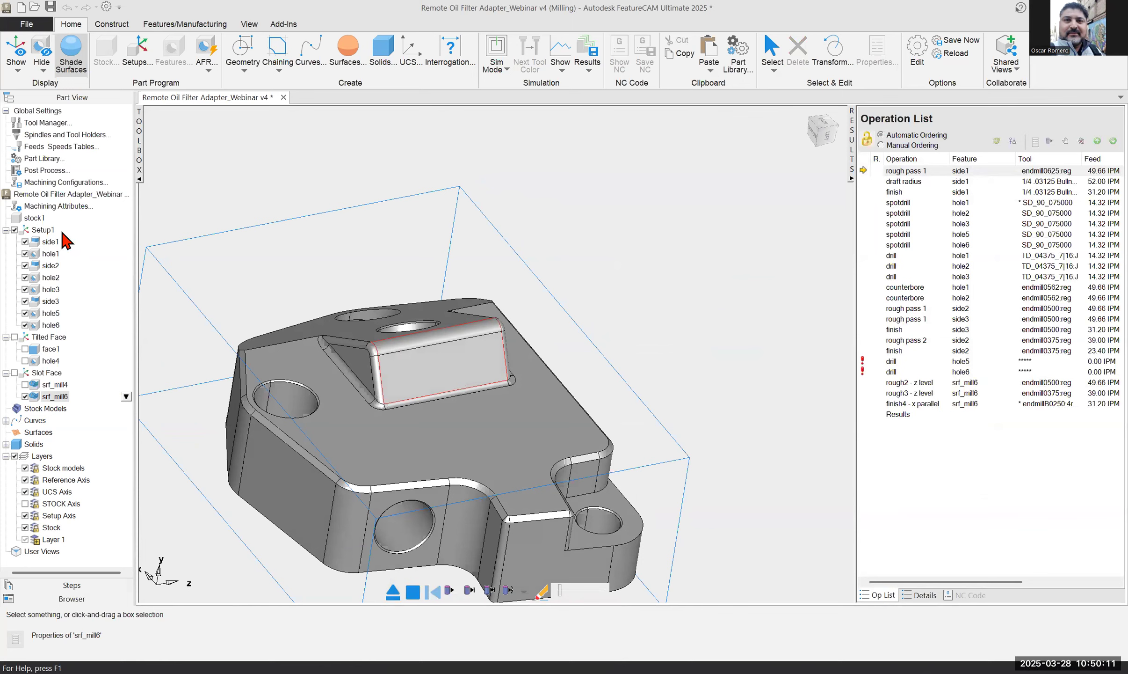
click(468, 592)
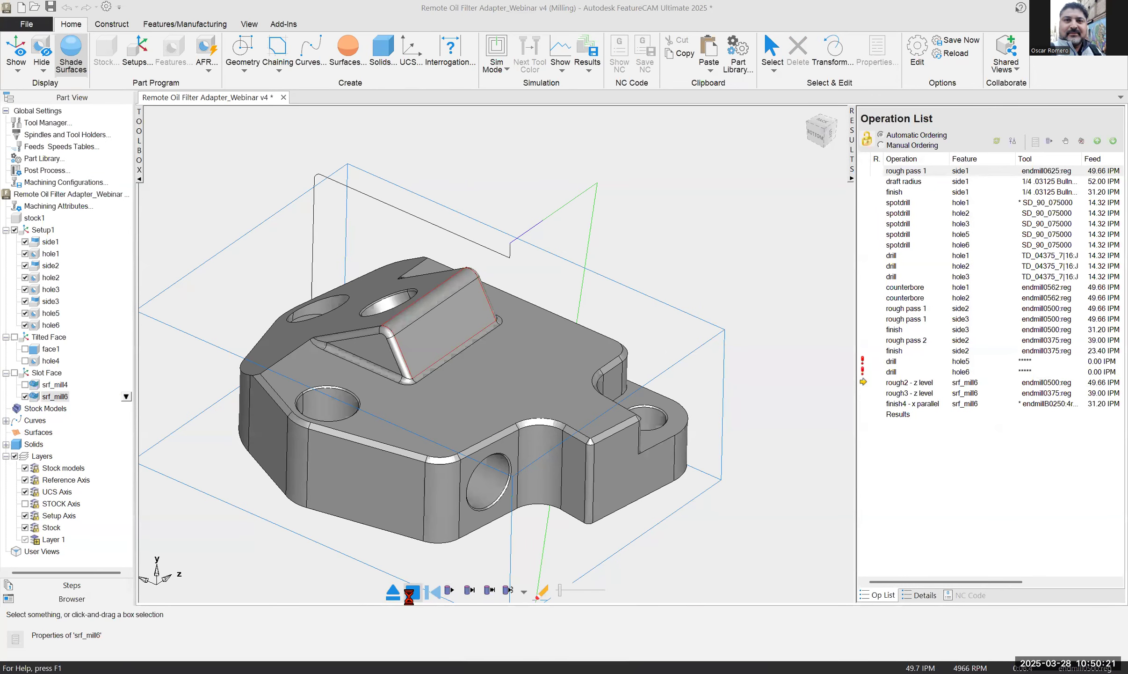
click(411, 591)
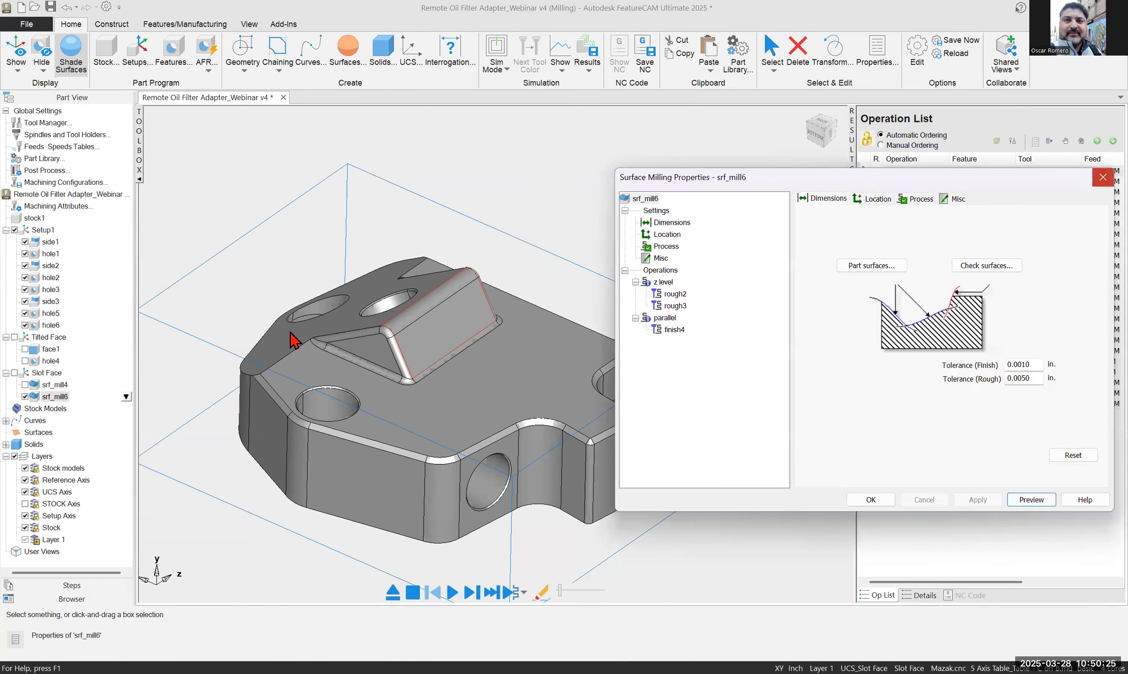
Move the srf_mill6 feature from Slot Face into Setup1
drag(43, 401, 47, 332)
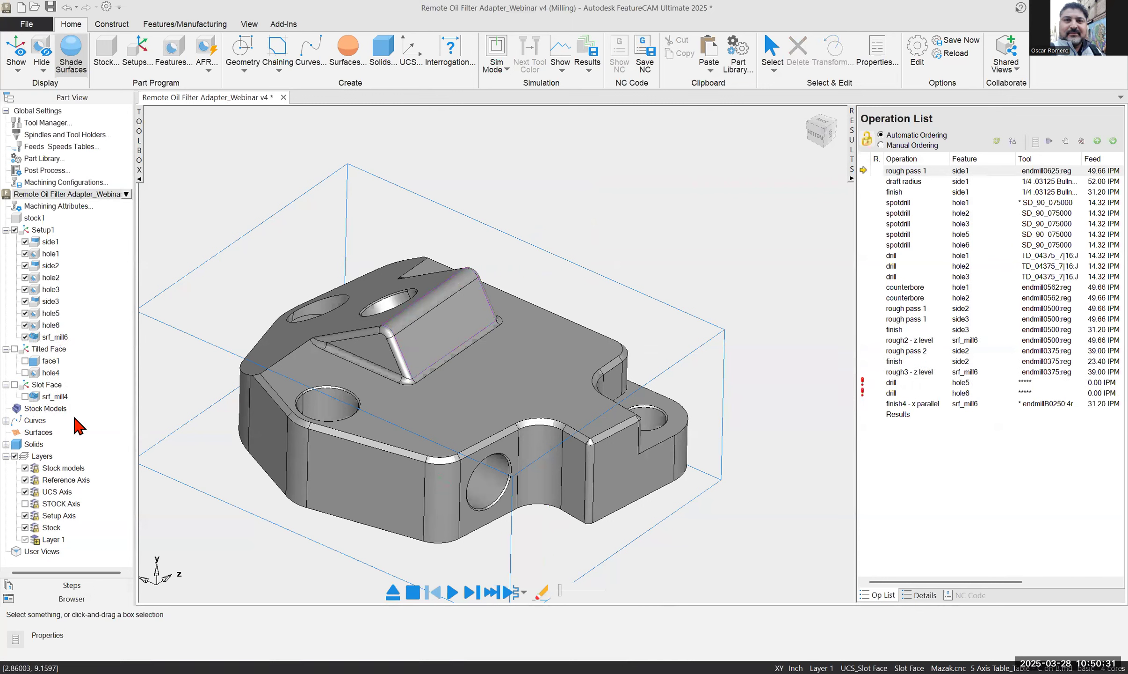
click(55, 338)
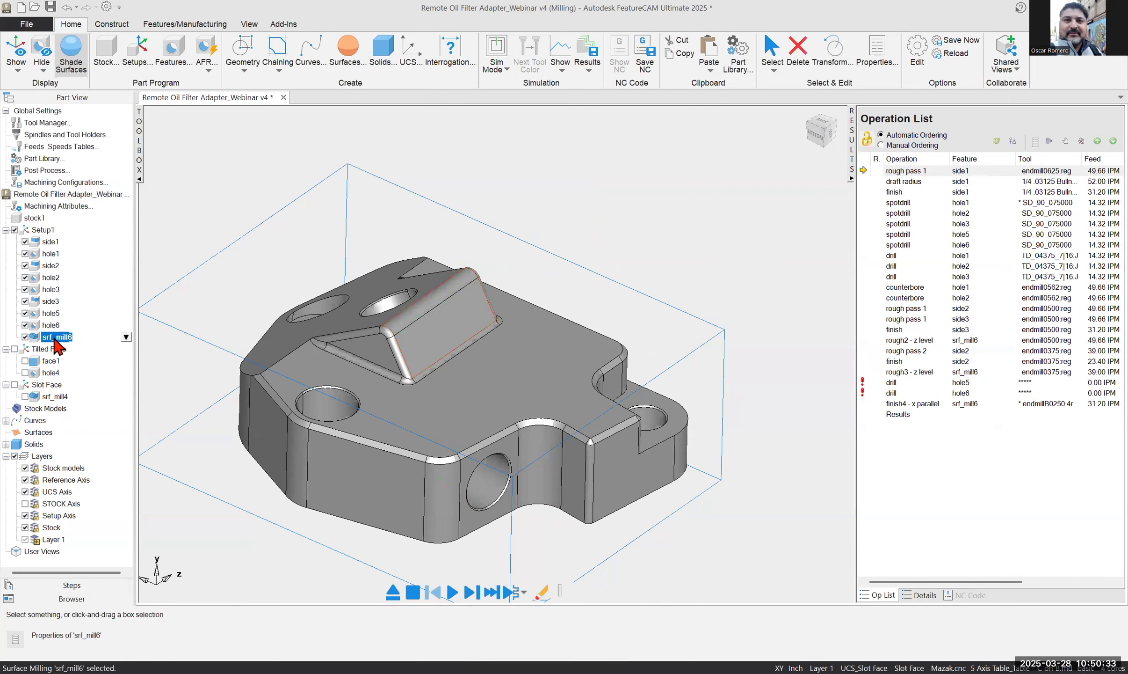
right_click(55, 339)
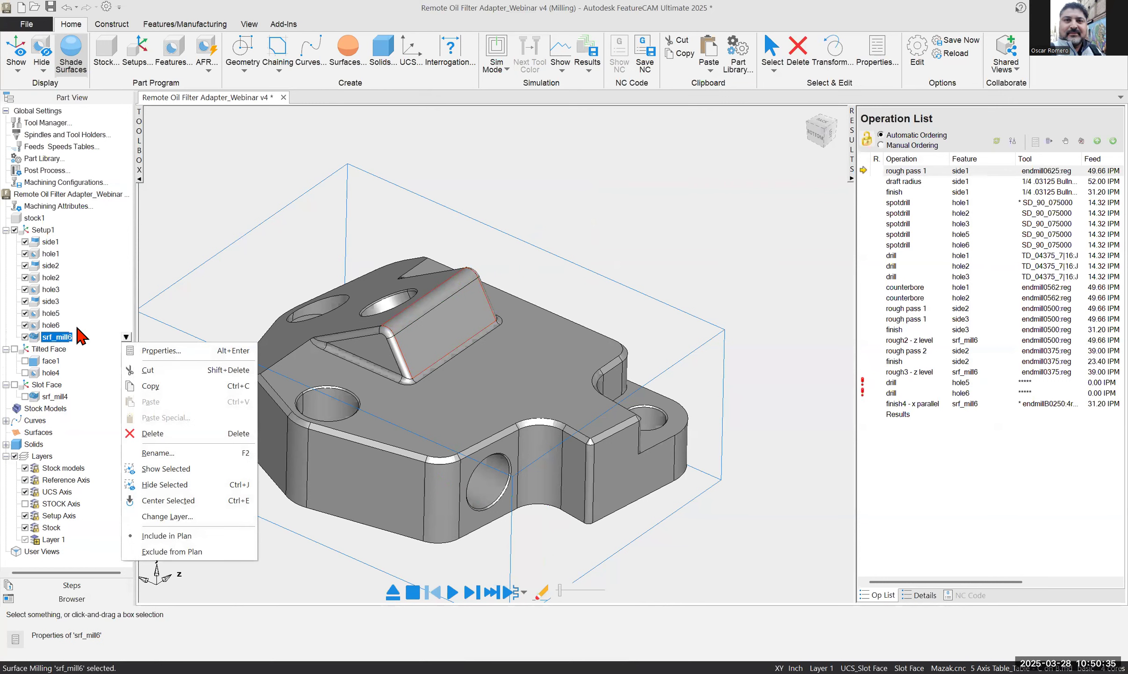
Exclude all side and hole features under Setup1 from machining, leaving only srf_mill6 included
click(25, 325)
click(25, 313)
click(26, 301)
click(25, 288)
click(25, 277)
click(25, 265)
click(25, 254)
click(25, 241)
click(66, 336)
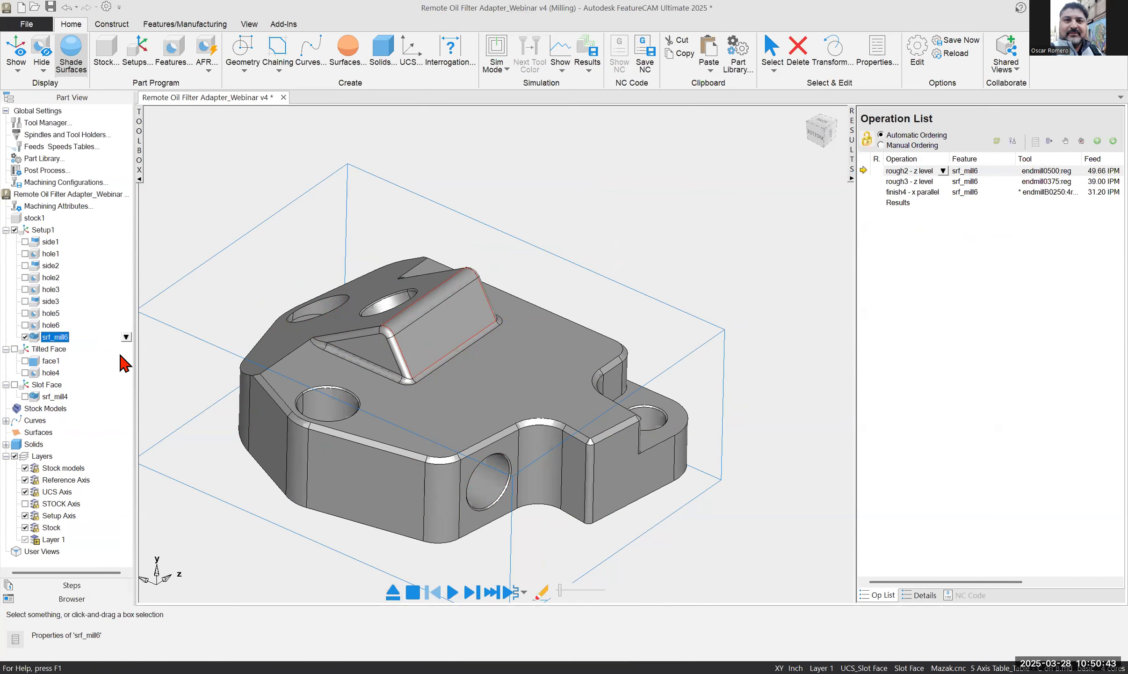
Preview srf_mill6 on its own with a single-step toolpath simulation, and stop it
click(37, 338)
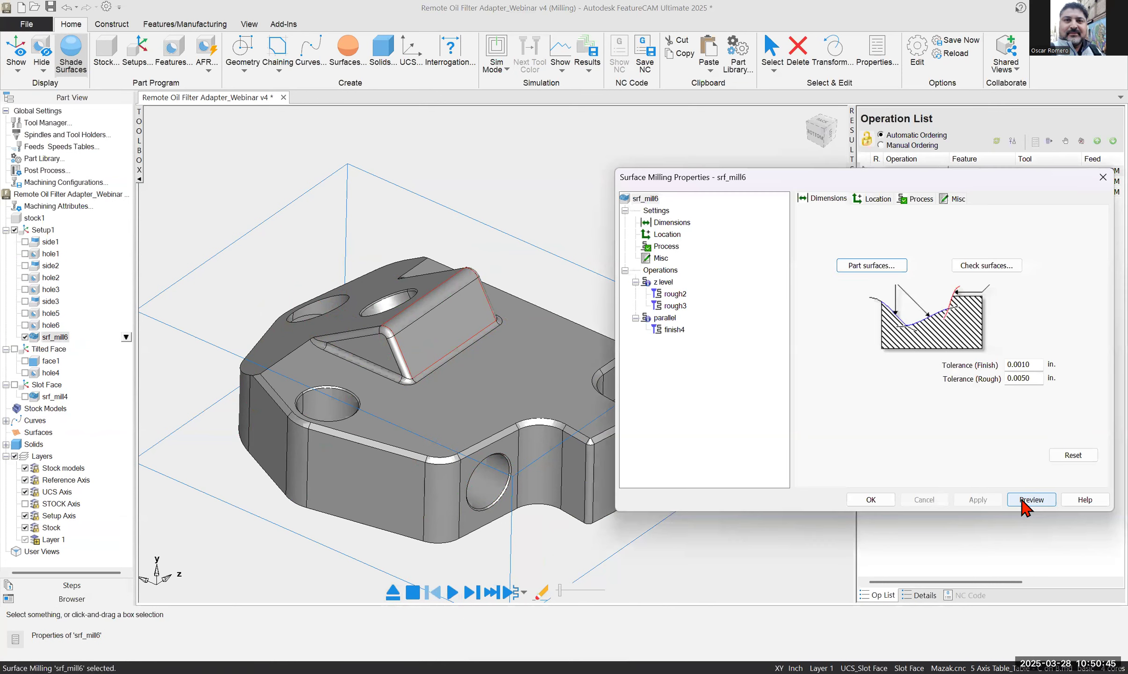
click(470, 590)
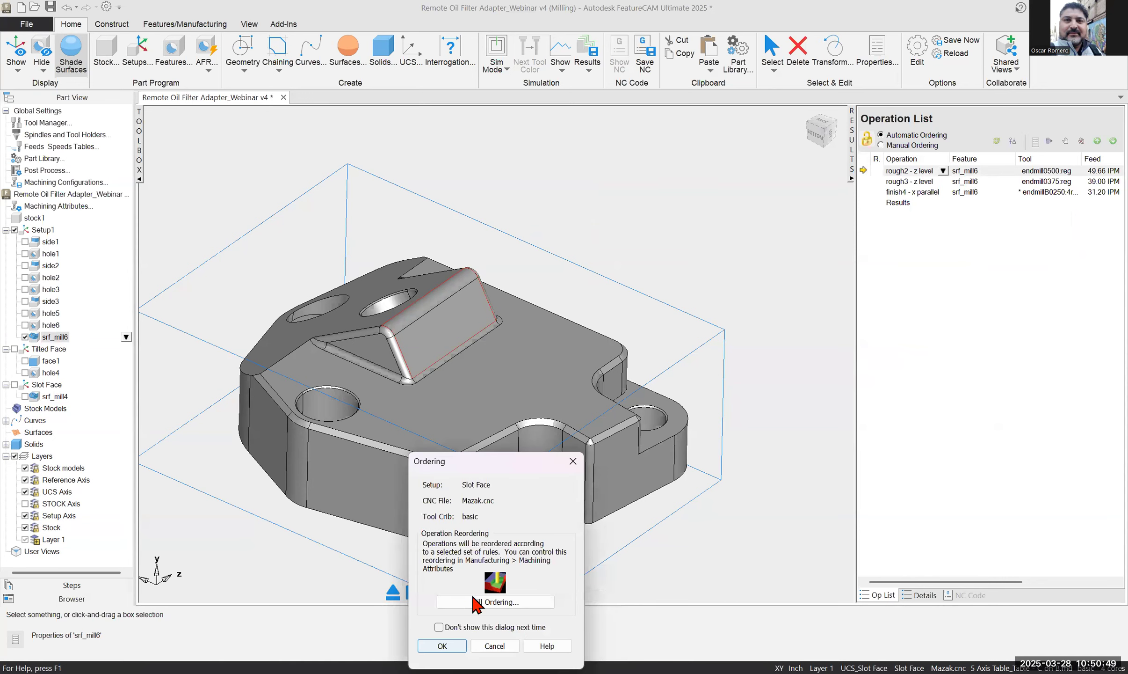
key(Return)
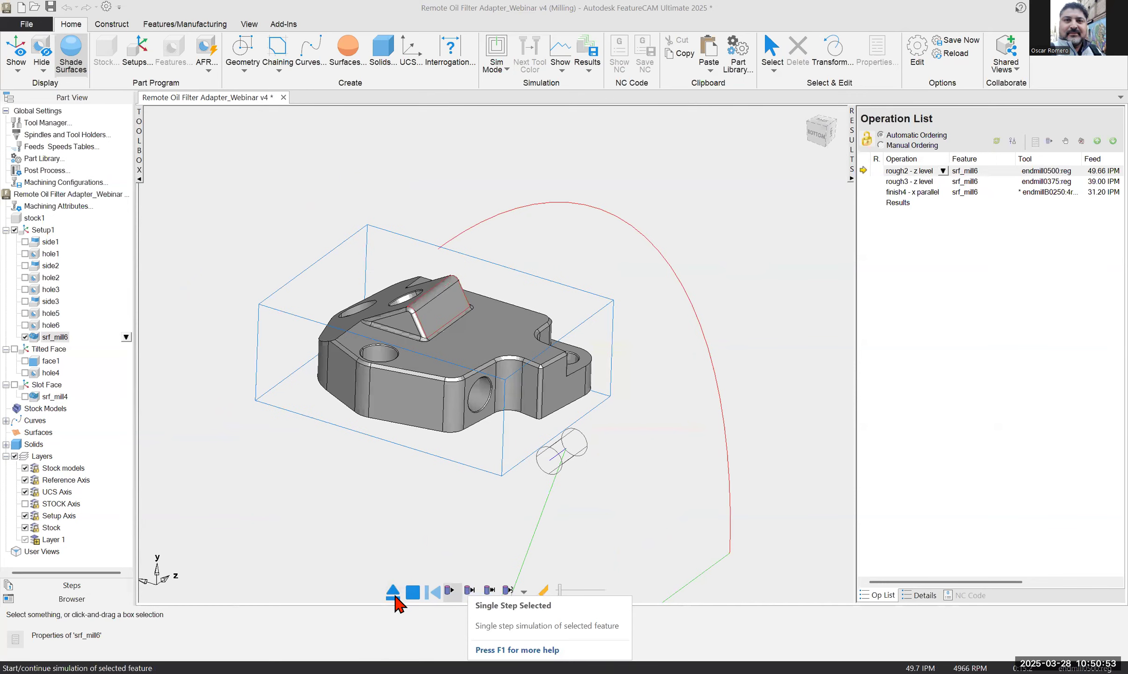
click(411, 592)
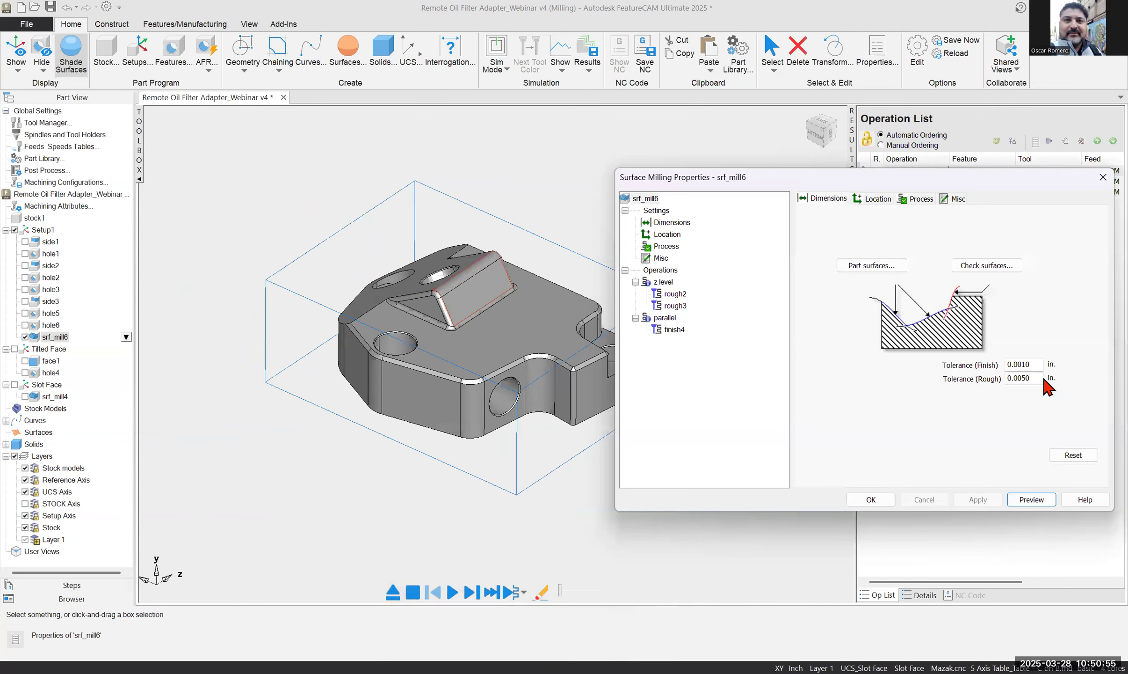
Close the surface milling properties and delete the srf_mill6 feature
click(1101, 177)
click(126, 337)
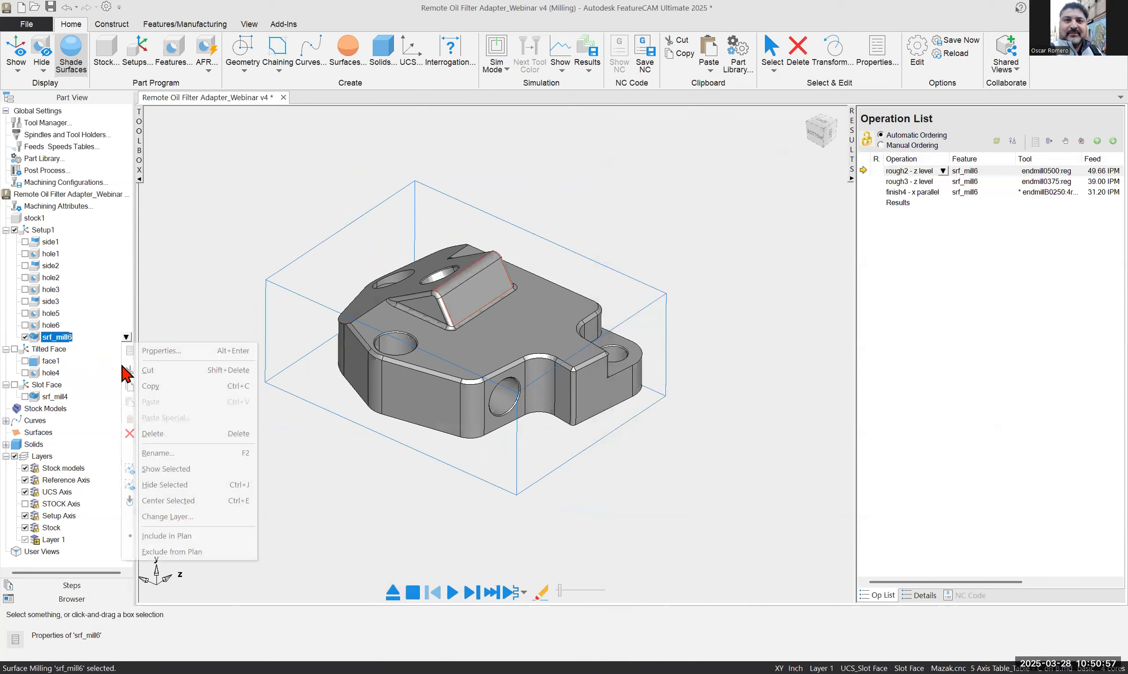
click(152, 436)
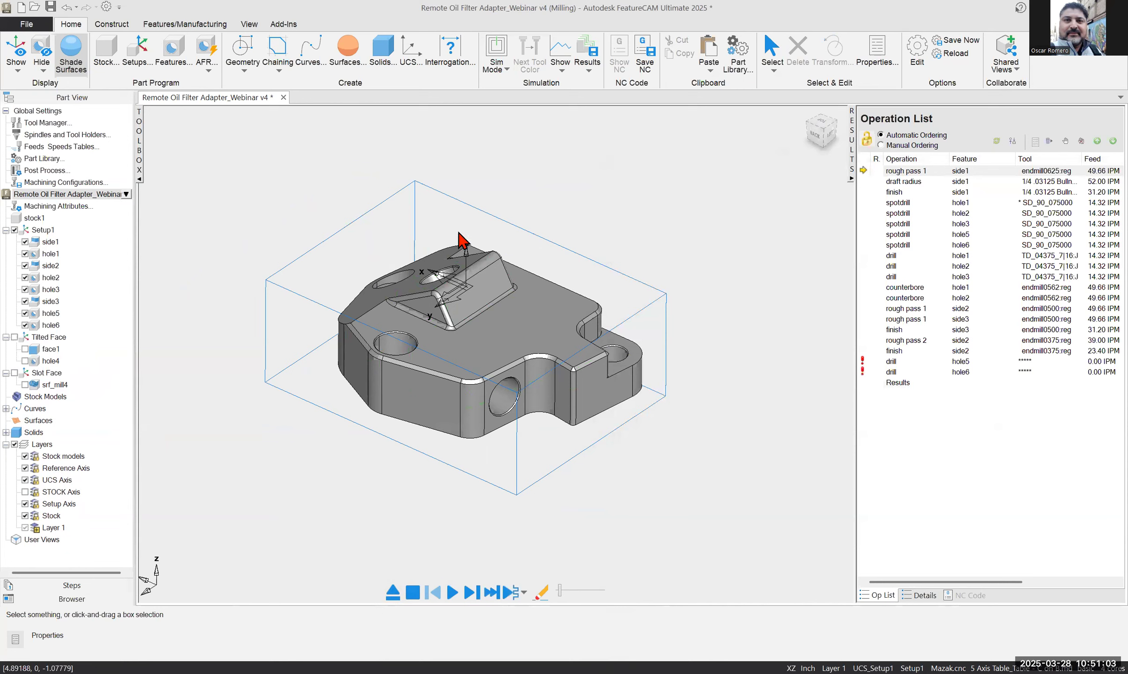
Start a surface milling feature in Setup1 with the boss's sloped face and adjoining top fillet as part surfaces
click(42, 229)
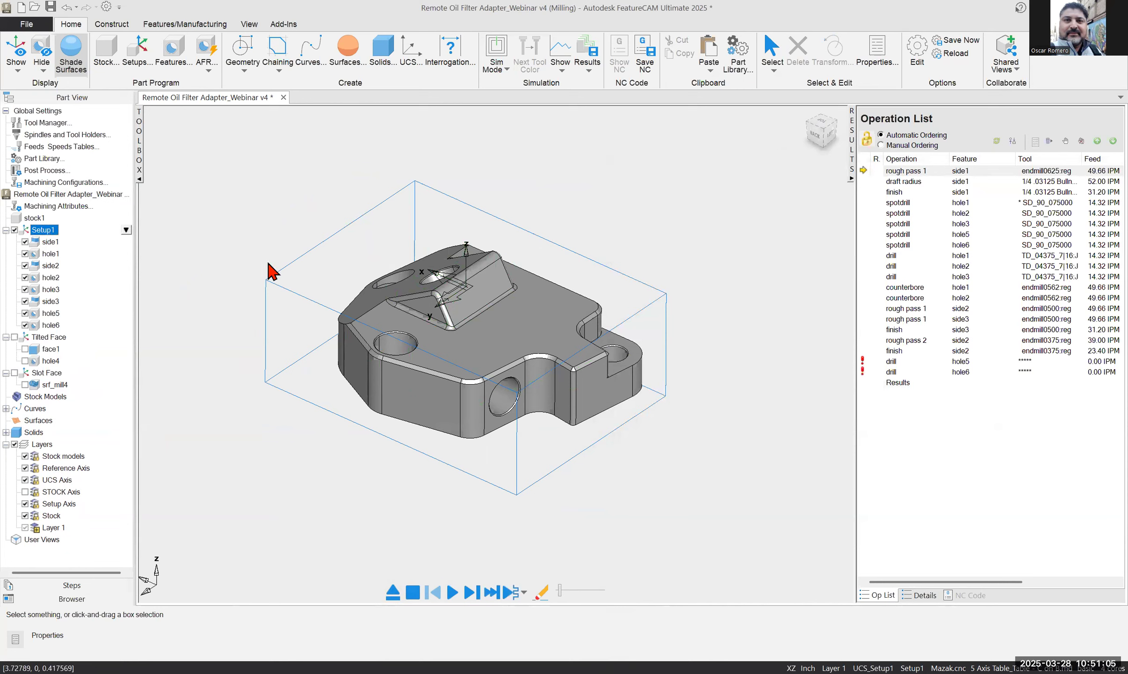
click(173, 56)
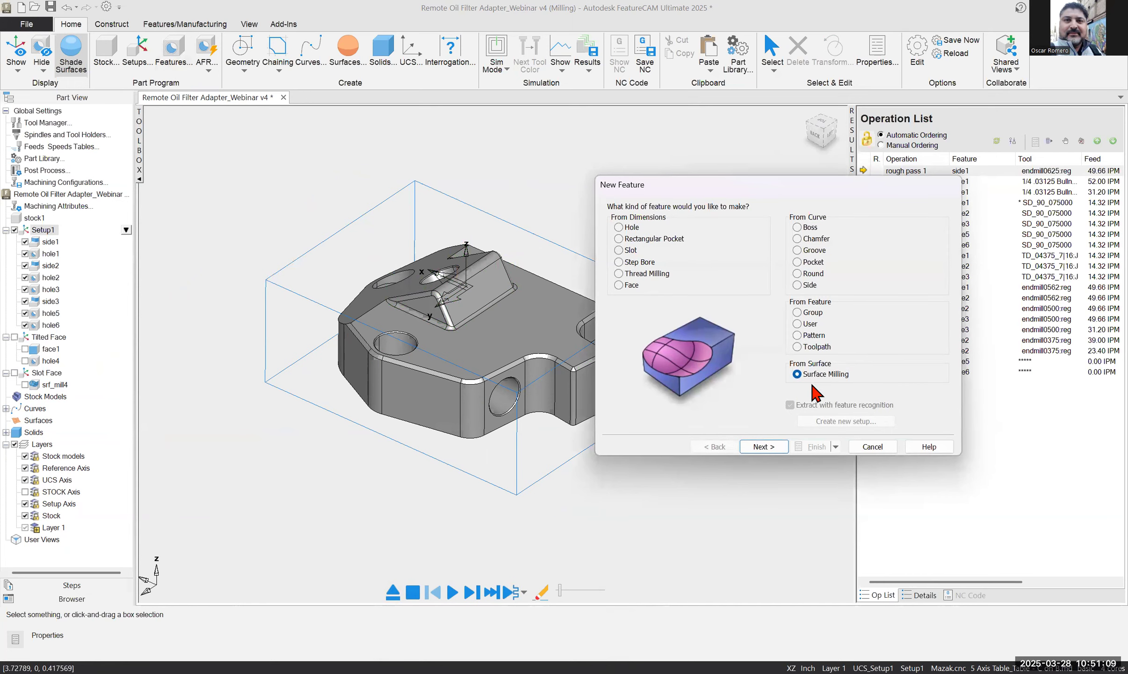
click(748, 450)
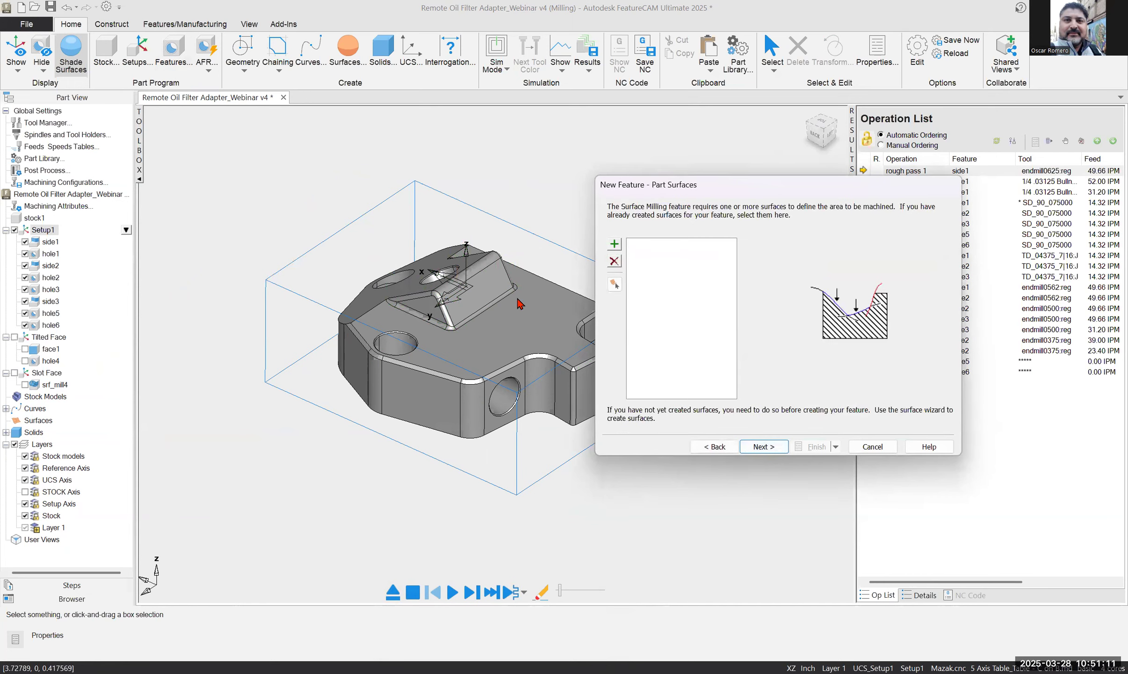
scroll(546, 304, up, 4)
click(502, 419)
click(520, 384)
click(615, 246)
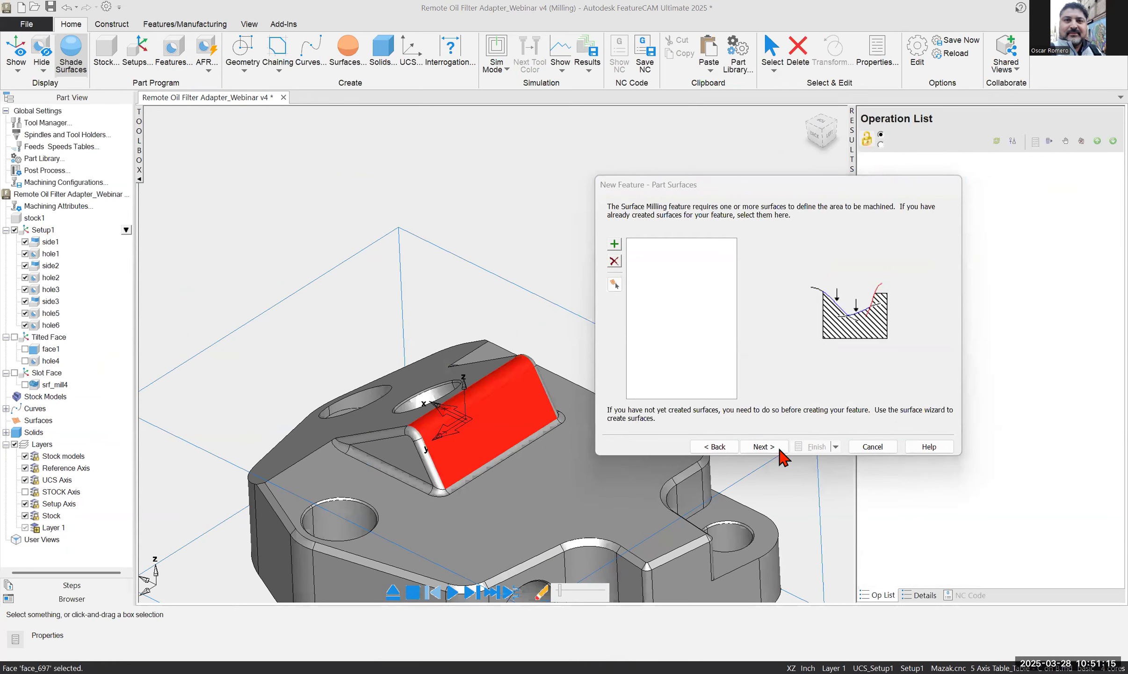
click(779, 448)
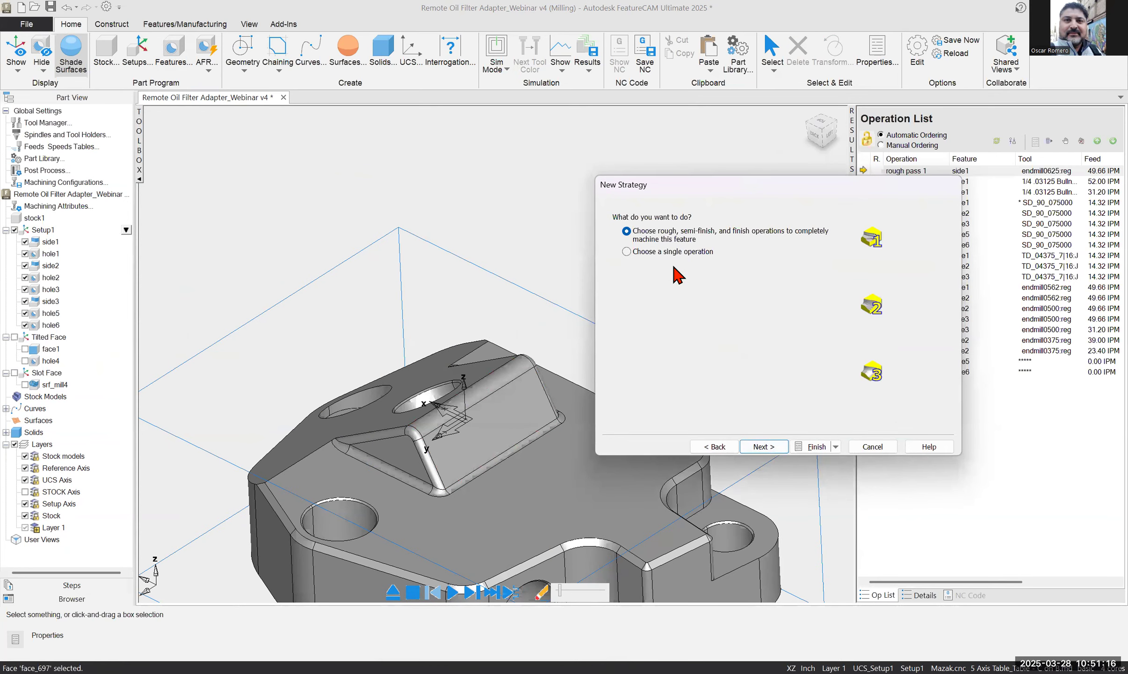
Choose a single operation with the Parallel finishing strategy, set it to Y Parallel, and keep the remaining strategy defaults
click(627, 251)
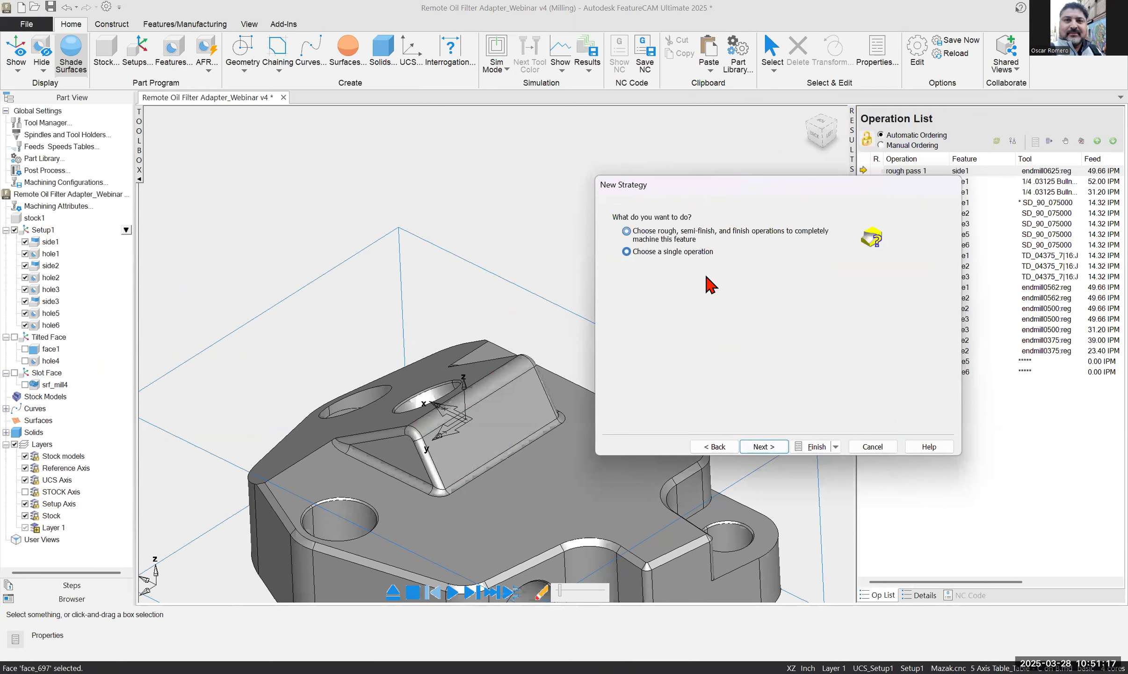
click(764, 447)
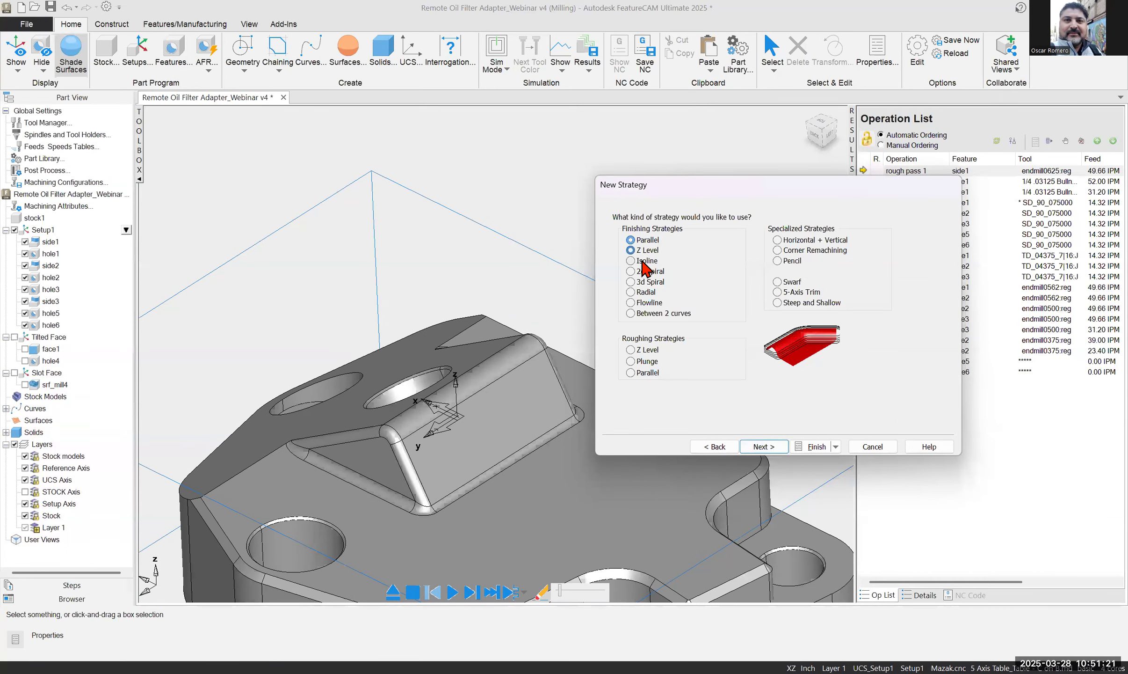
click(769, 447)
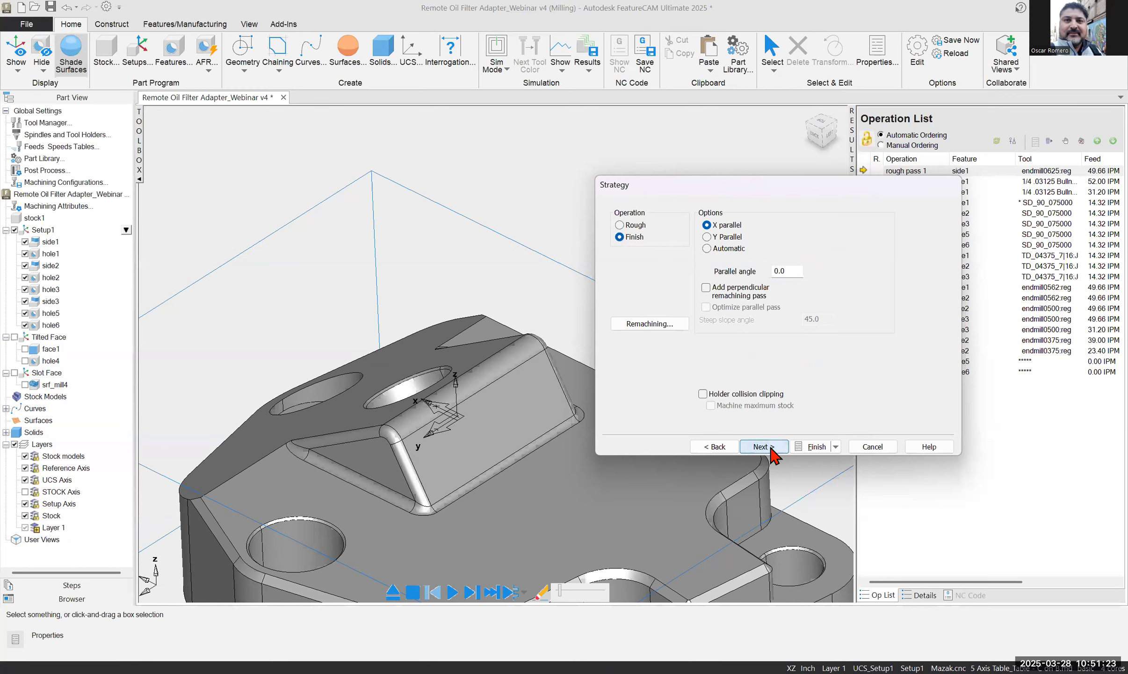
click(707, 237)
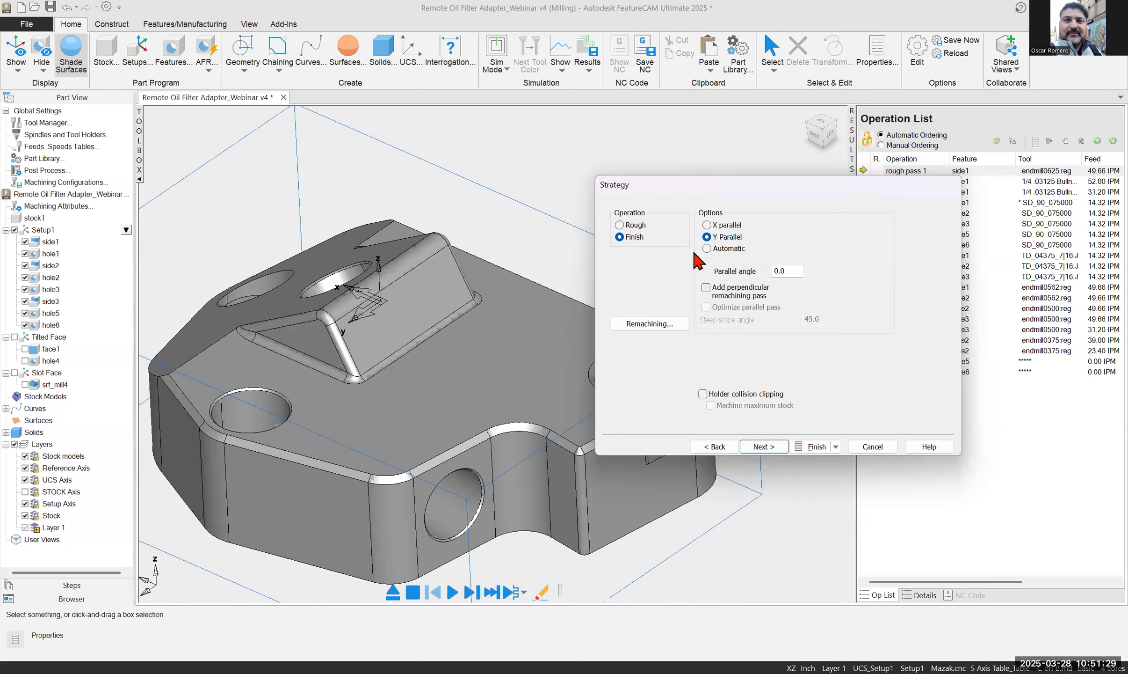
click(765, 446)
click(764, 447)
click(764, 447)
click(764, 447)
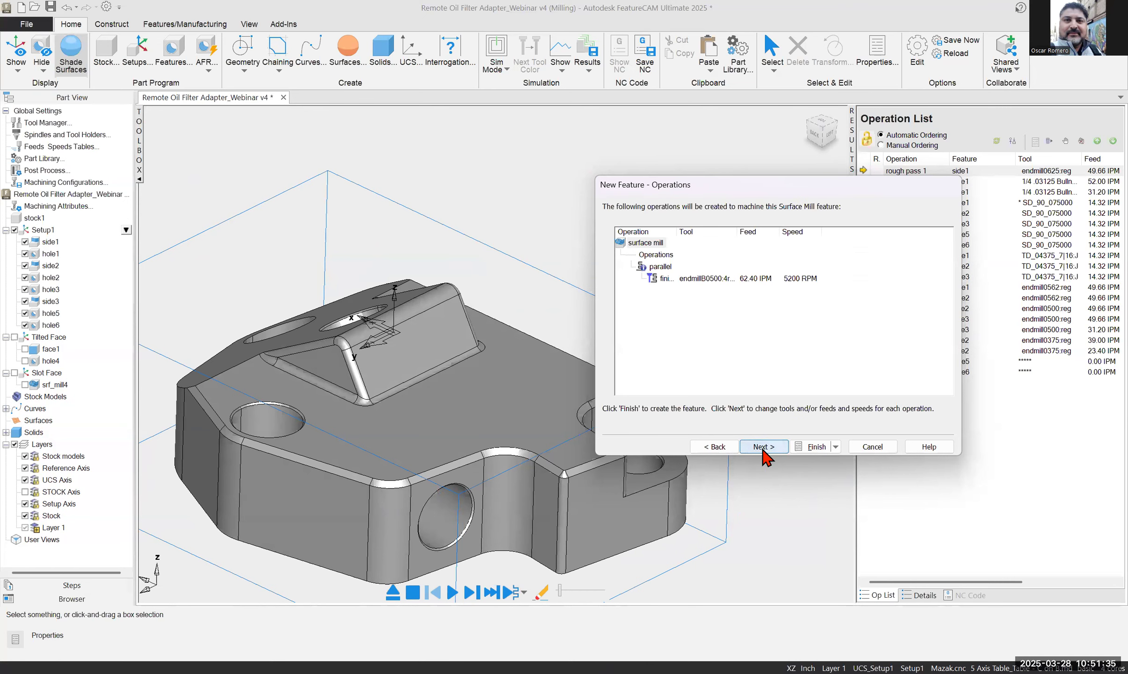
Assign the ball end mill endmillB0250:4reg to the y parallel finish, keep flood coolant, and create the surface milling feature
click(764, 447)
click(787, 415)
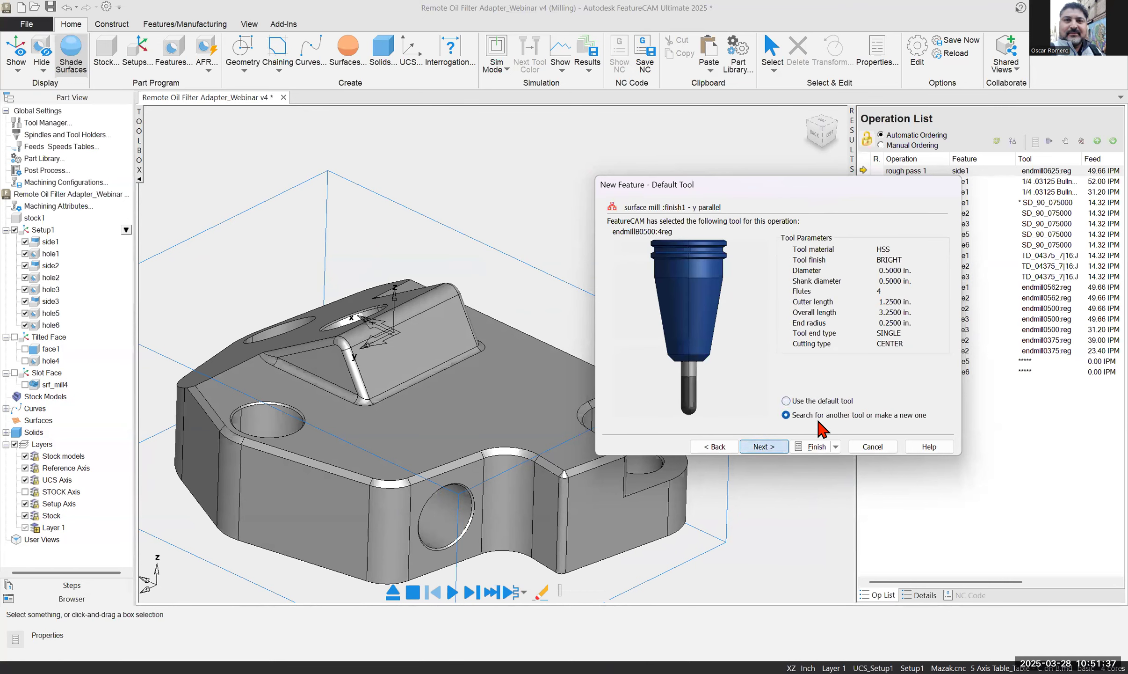
key(Return)
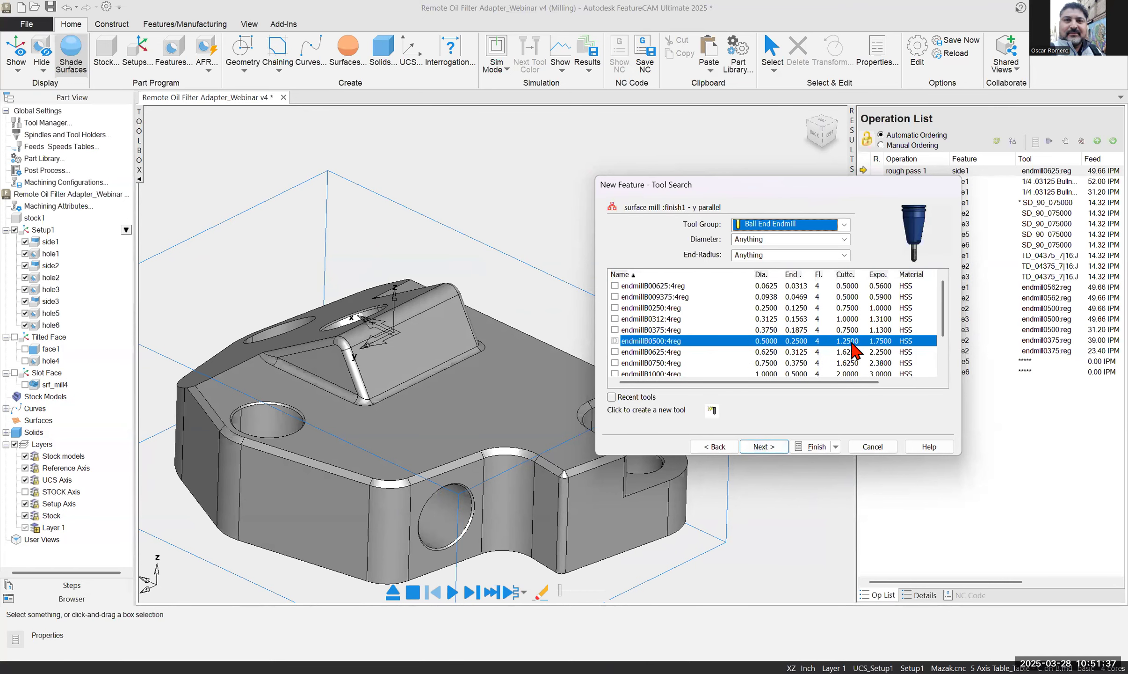
click(660, 309)
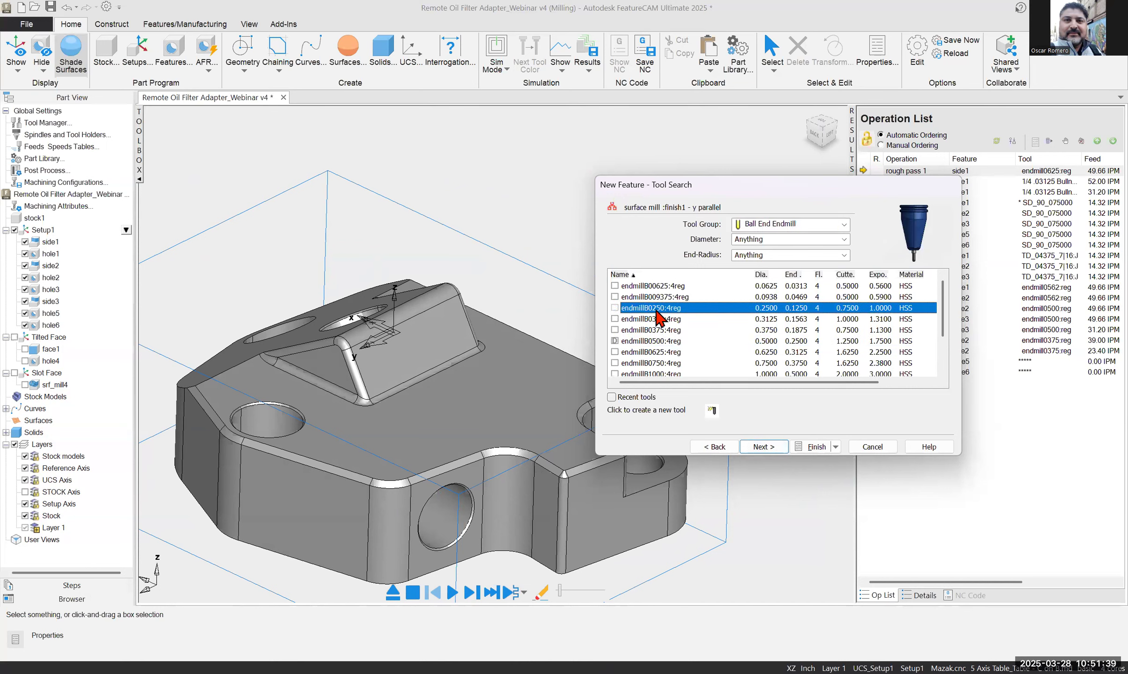
click(764, 447)
click(768, 448)
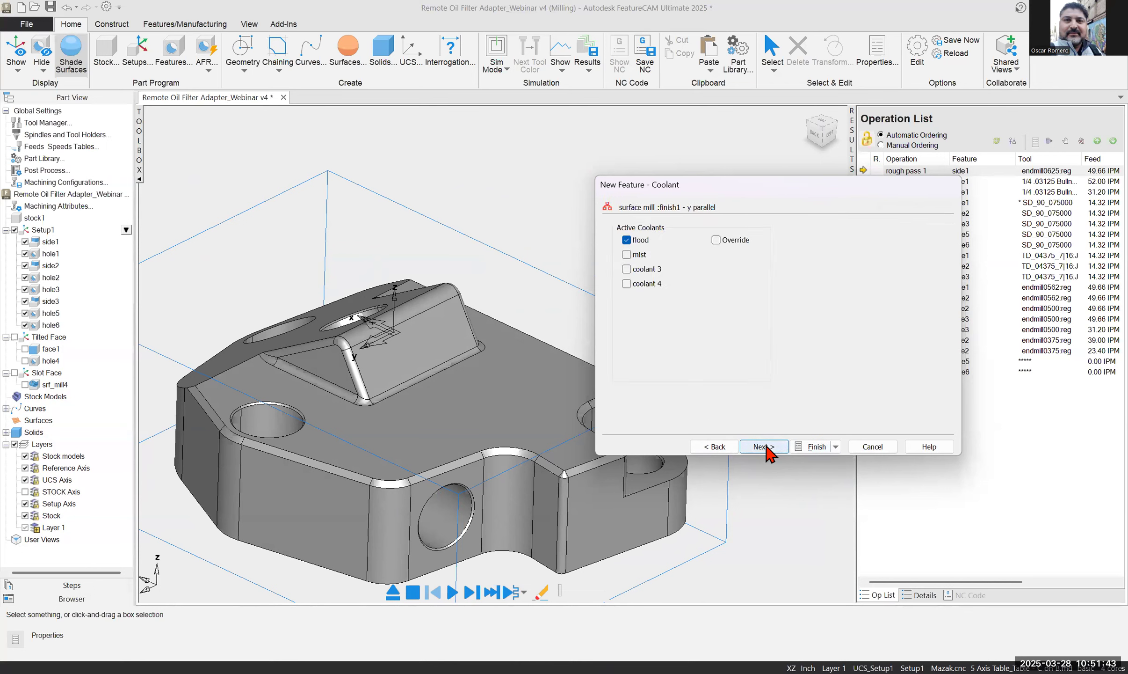
click(767, 447)
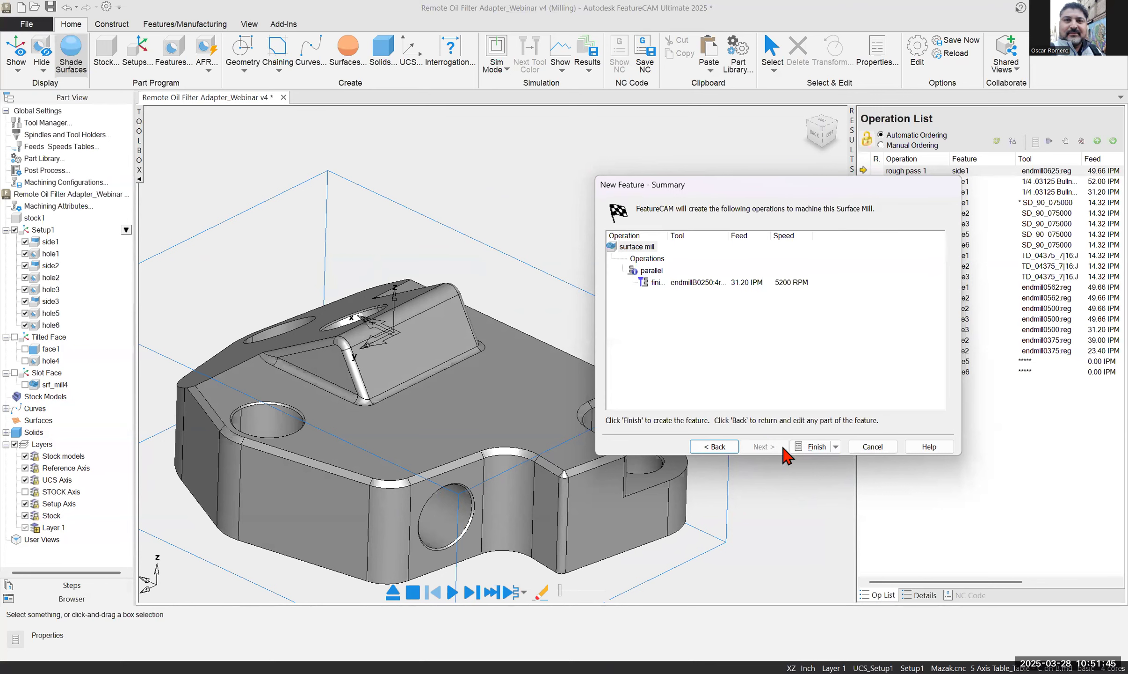
click(814, 447)
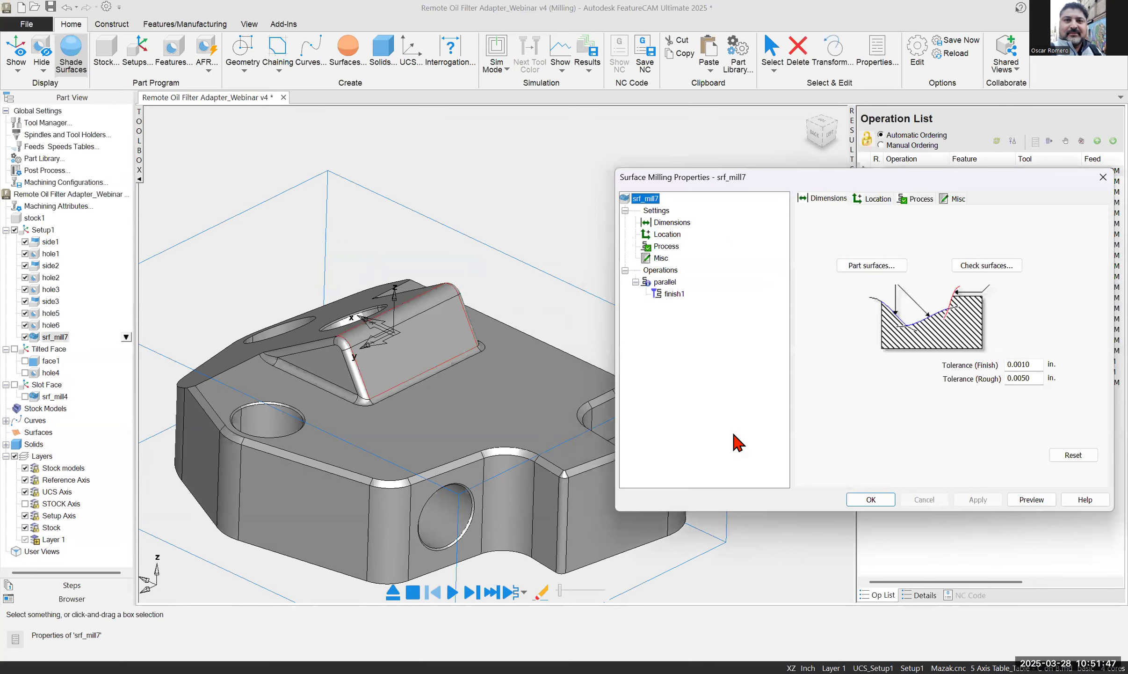
Preview srf_mill7 and single-step its y parallel finish, checking the ball end mill's position at the bottom of the boss's sloped face
click(1026, 499)
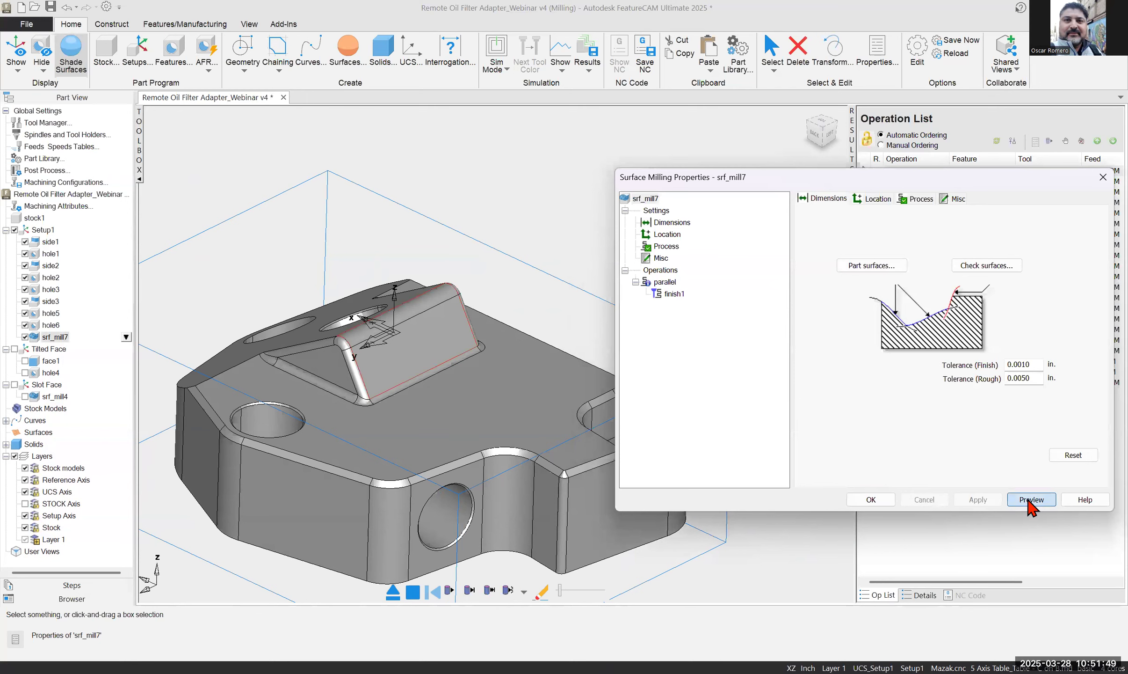
click(469, 590)
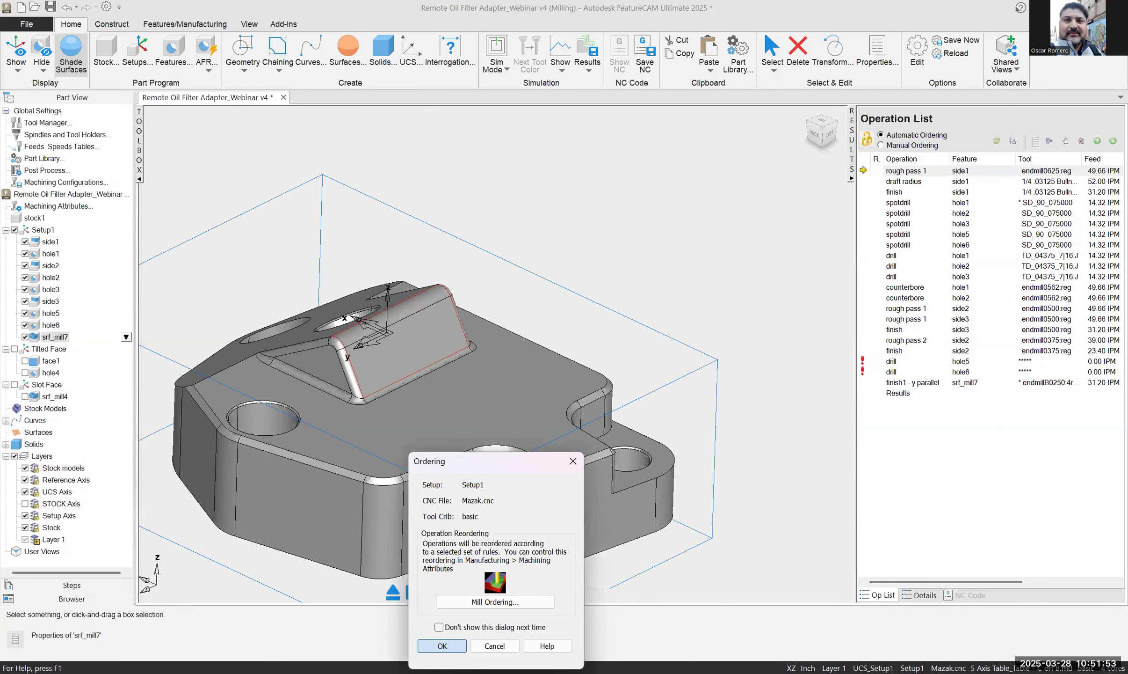
key(Return)
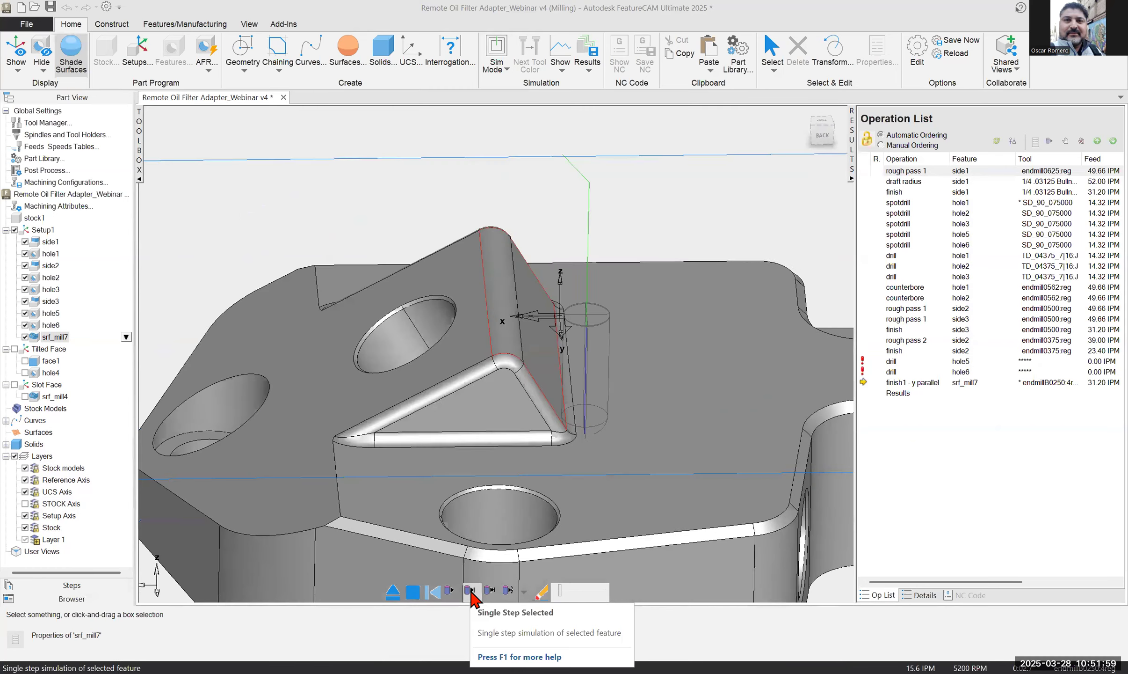
click(469, 590)
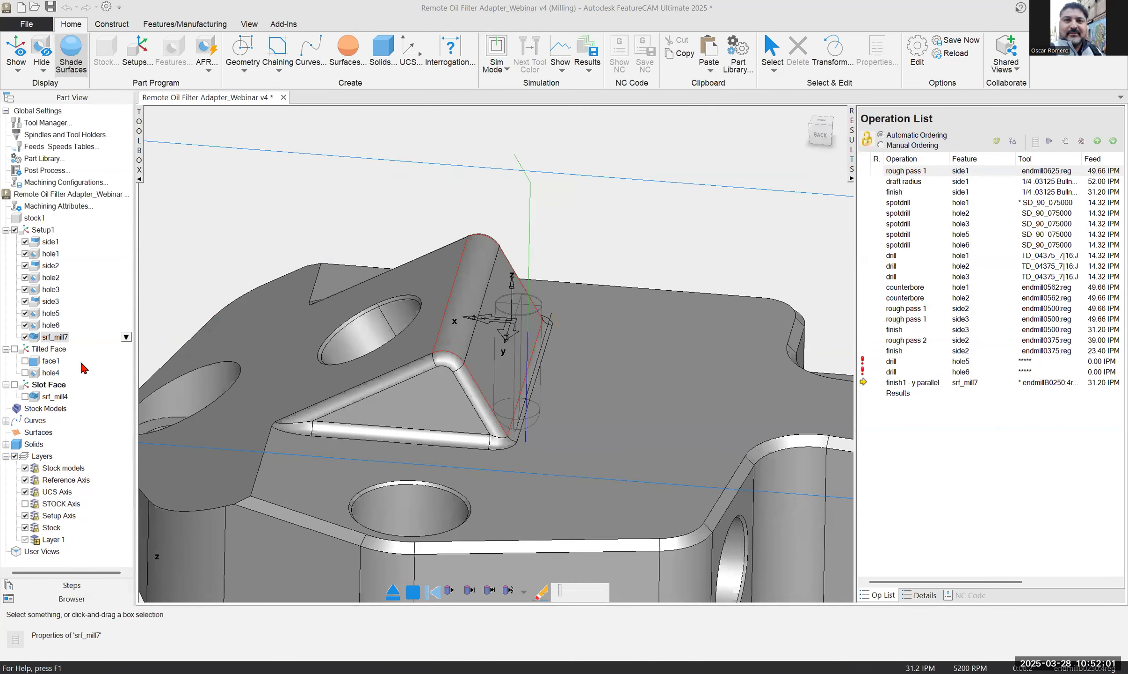
middle_drag(262, 403, 568, 497)
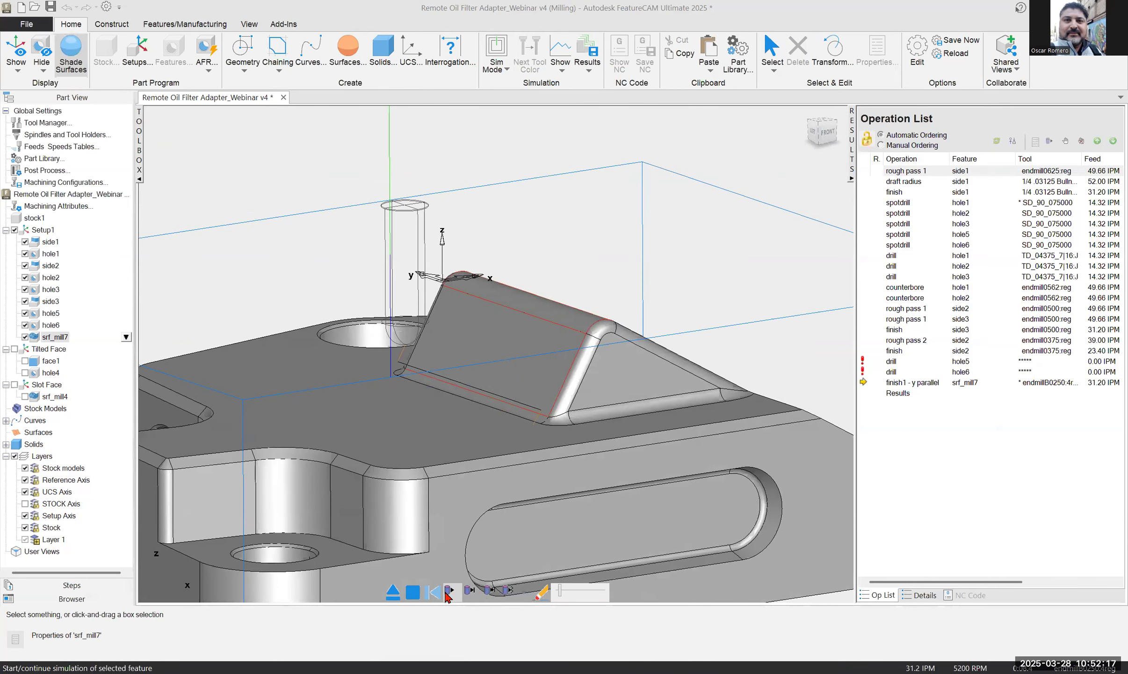
click(472, 589)
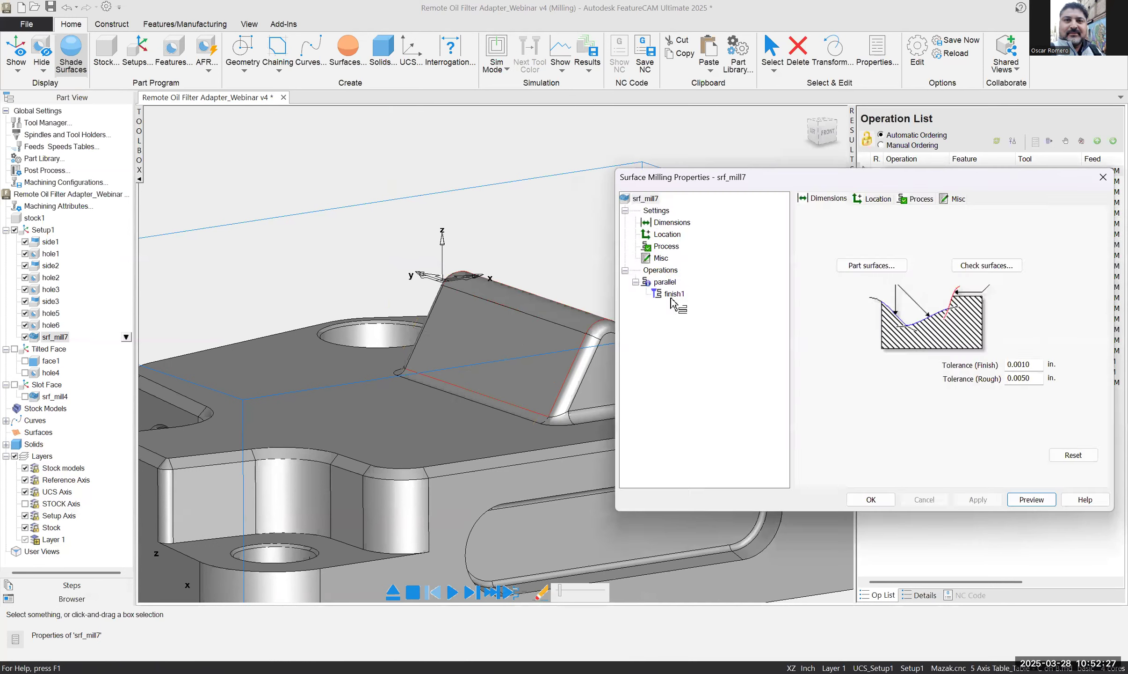
Assign the ball end mill endmillB00625:4reg to the finish1 operation of srf_mill7 and apply the tool change
click(671, 296)
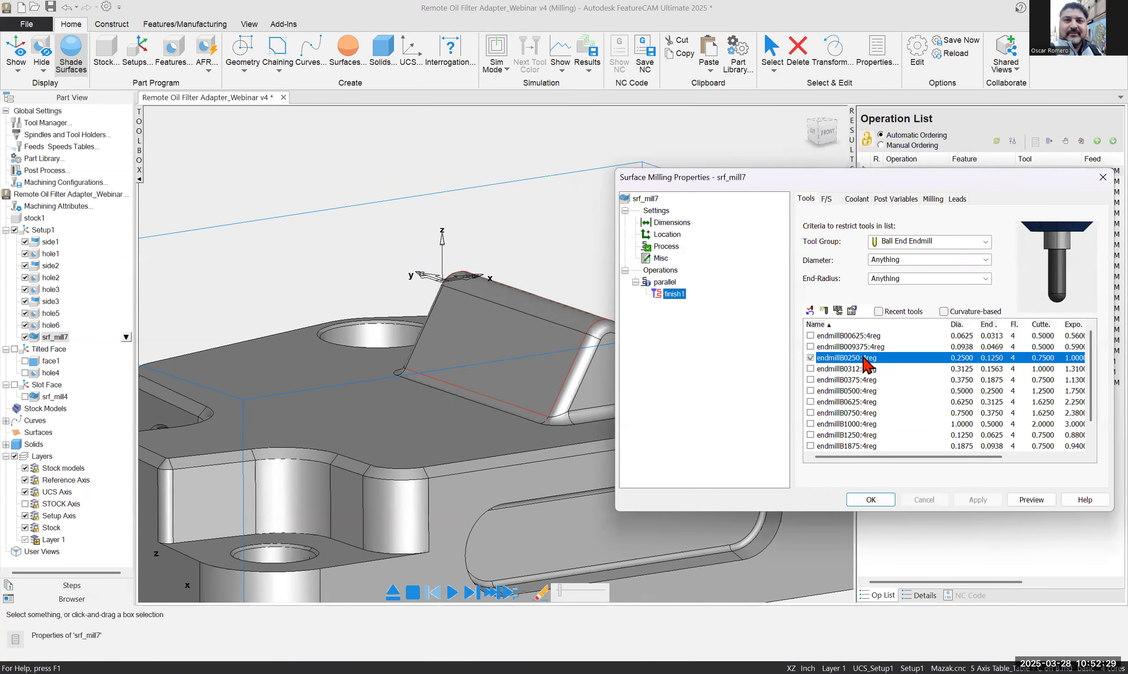
click(866, 337)
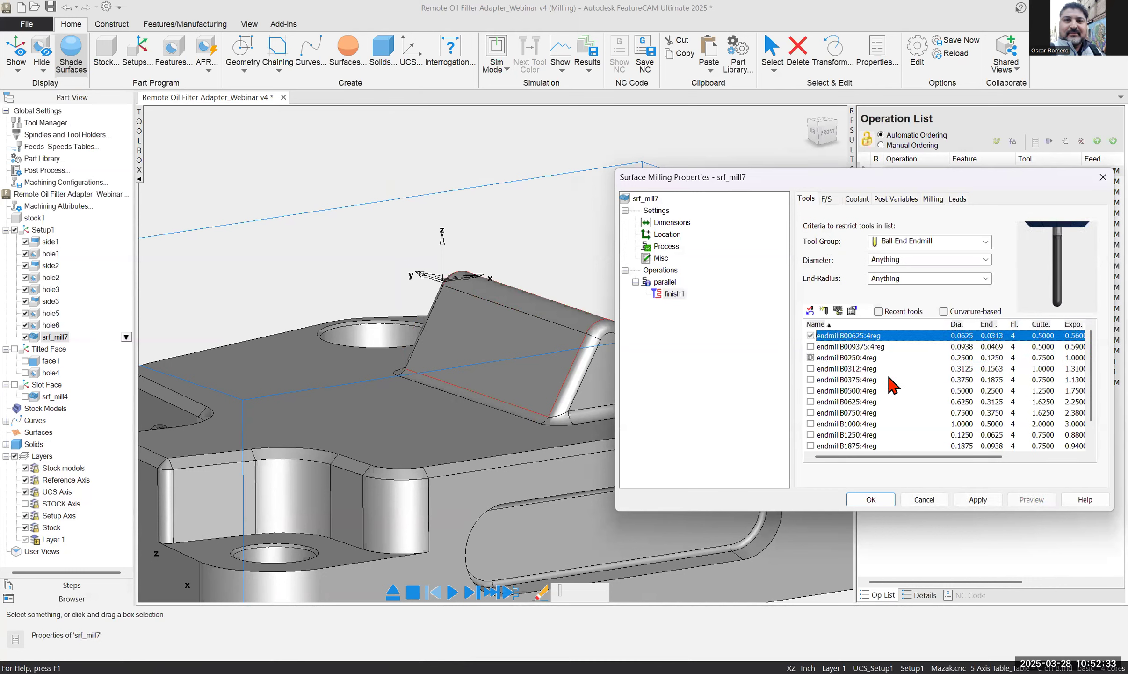
click(978, 500)
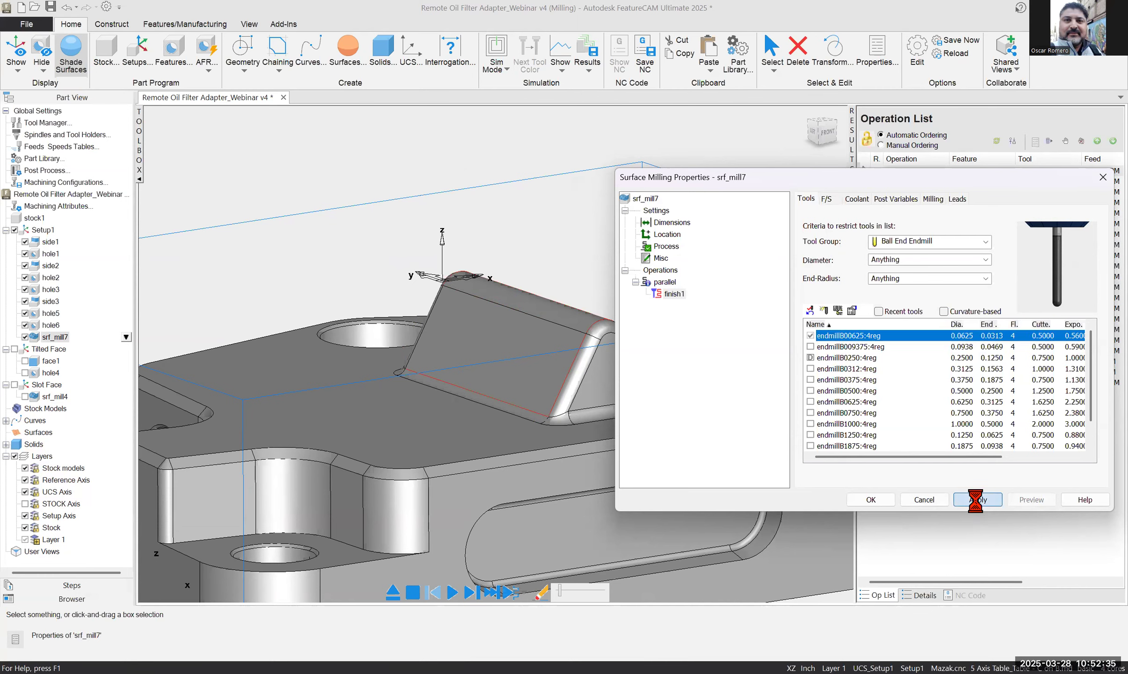
Set the finish1 operation's milling stepover to .01 and apply the change
click(933, 199)
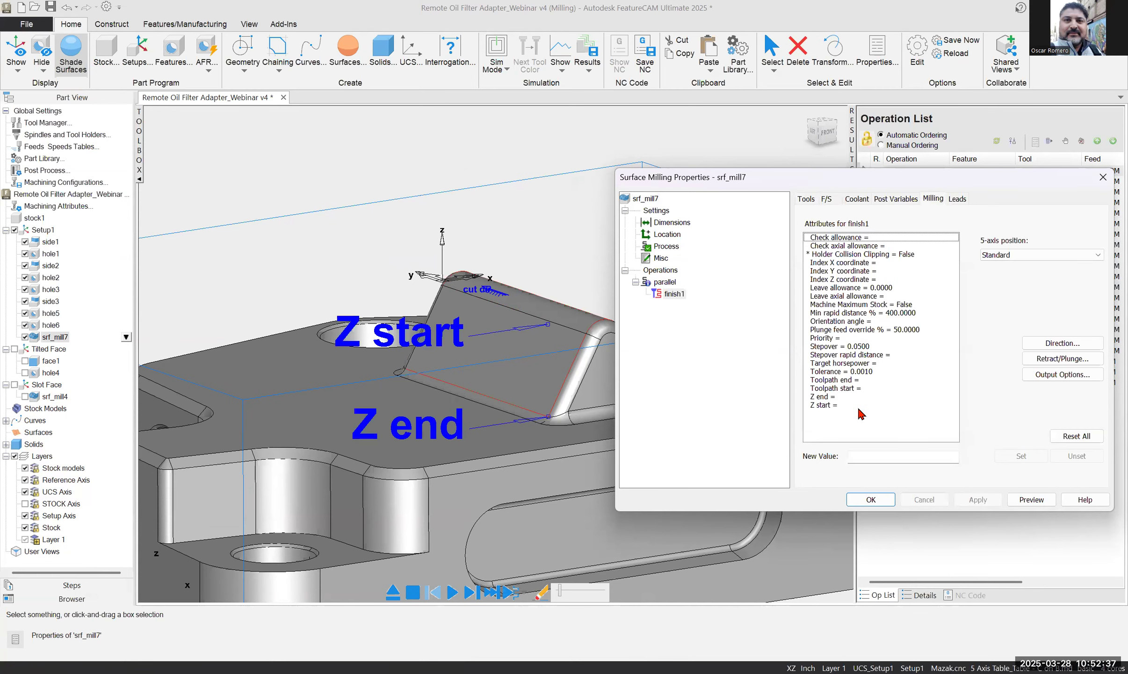
mouse_move(860, 408)
click(859, 348)
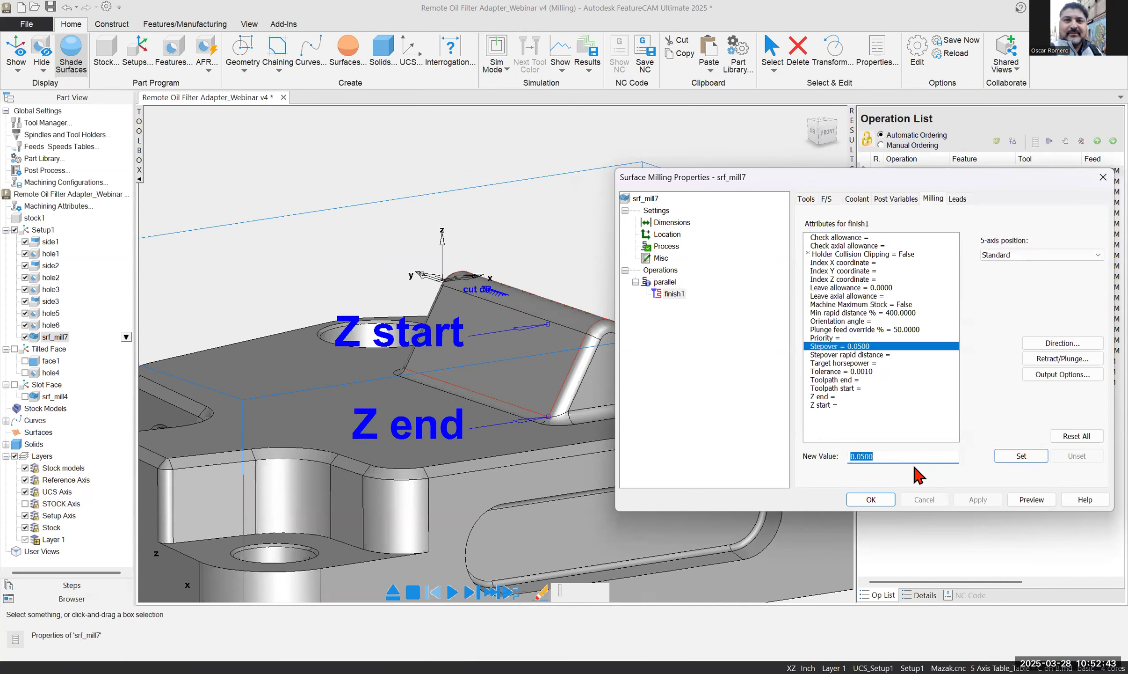
text(.01)
click(1029, 458)
click(979, 499)
Preview and simulate the srf_mill7 finish, examining its passes across the boss's sloped face and top fillet
click(1035, 501)
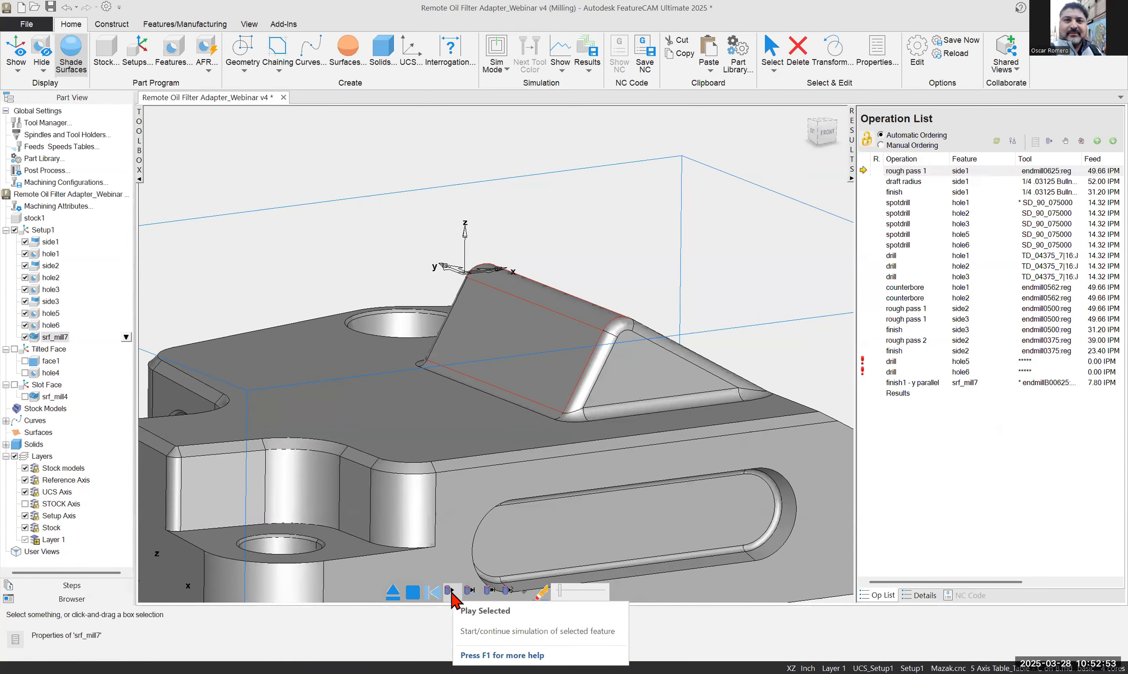
click(503, 586)
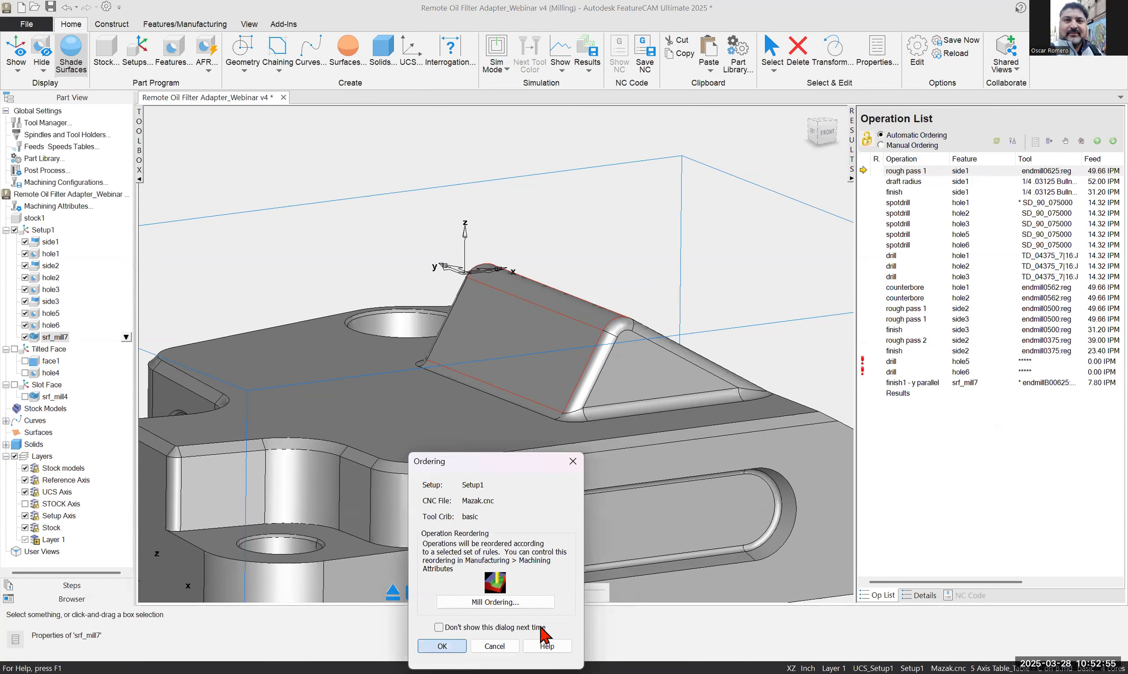
key(Return)
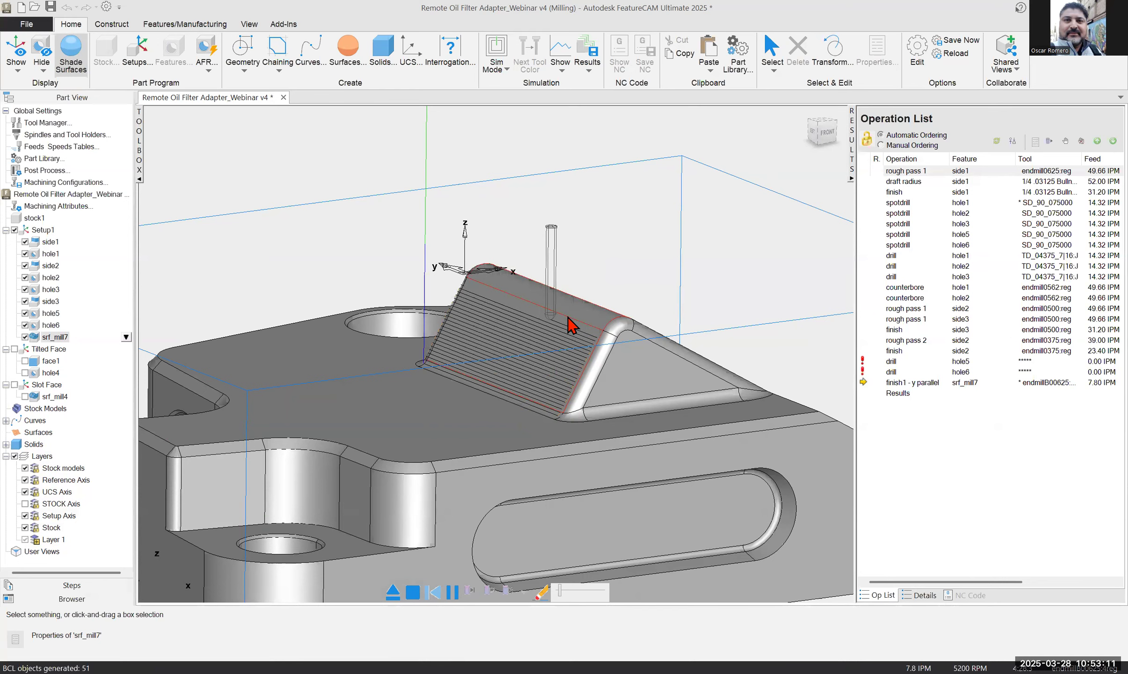
middle_drag(568, 317, 568, 317)
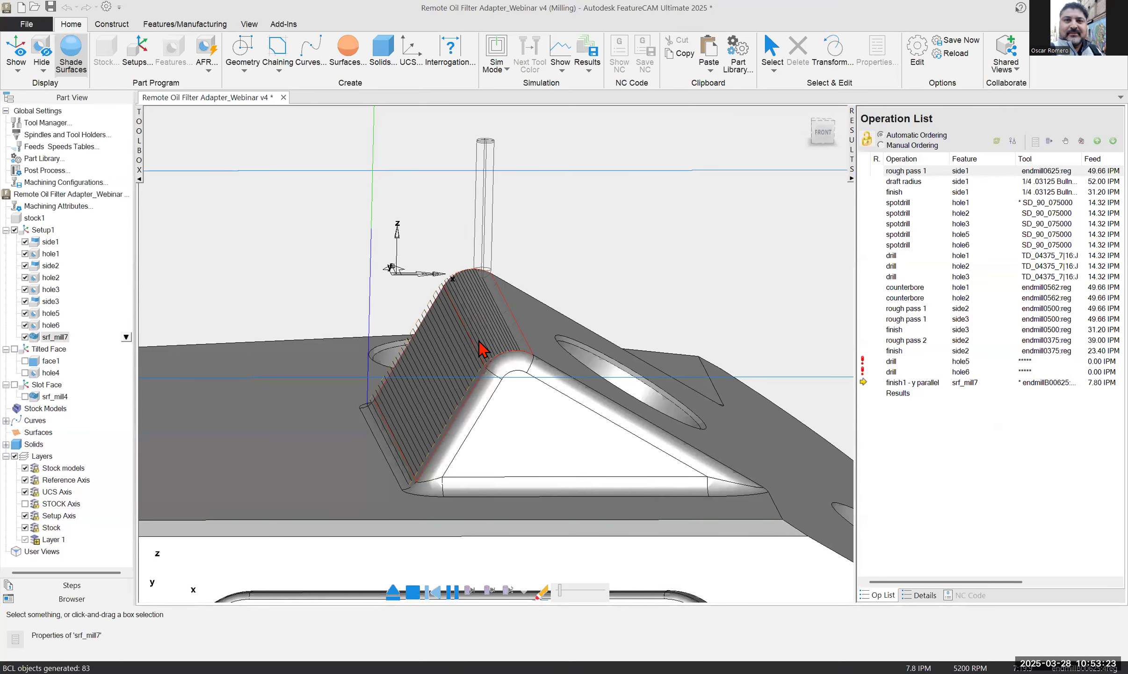
middle_drag(480, 341, 483, 327)
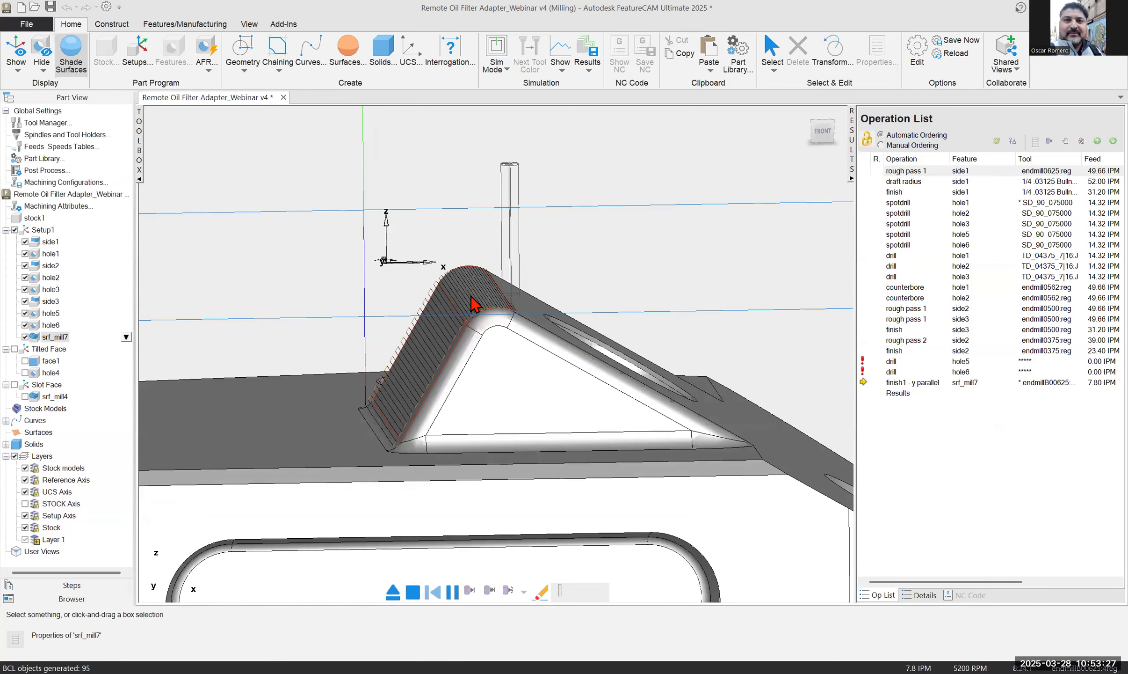
middle_drag(476, 306, 543, 504)
scroll(484, 301, down, 3)
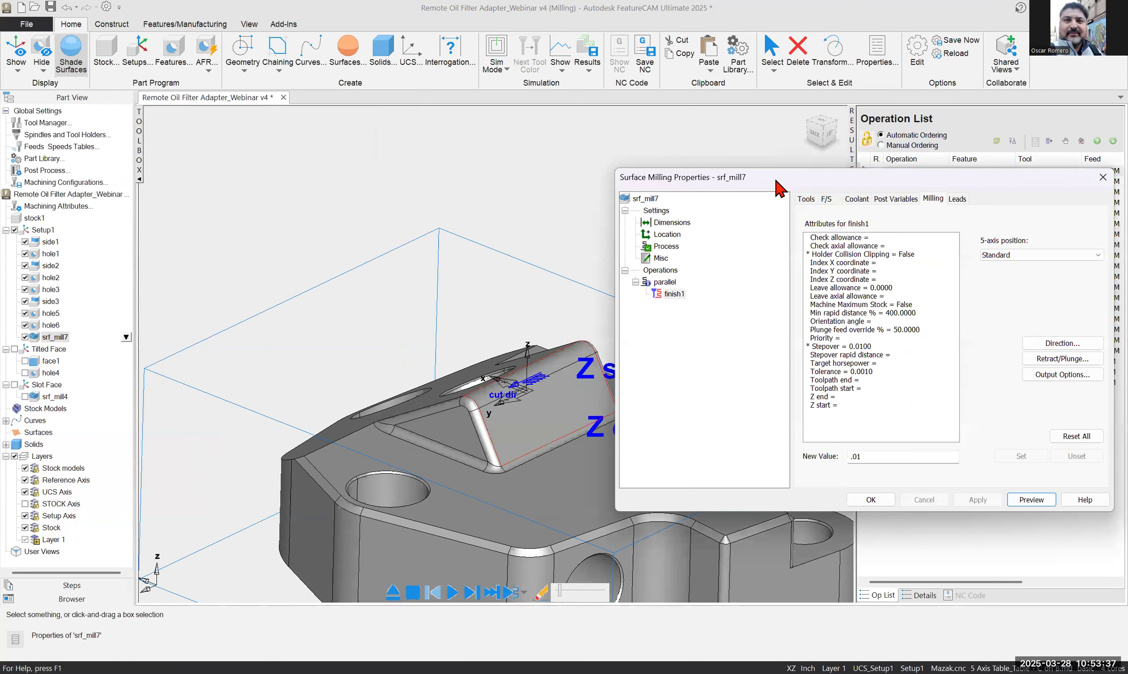
Open the 5-axis settings of srf_mill7's parallel operation
drag(776, 180, 750, 179)
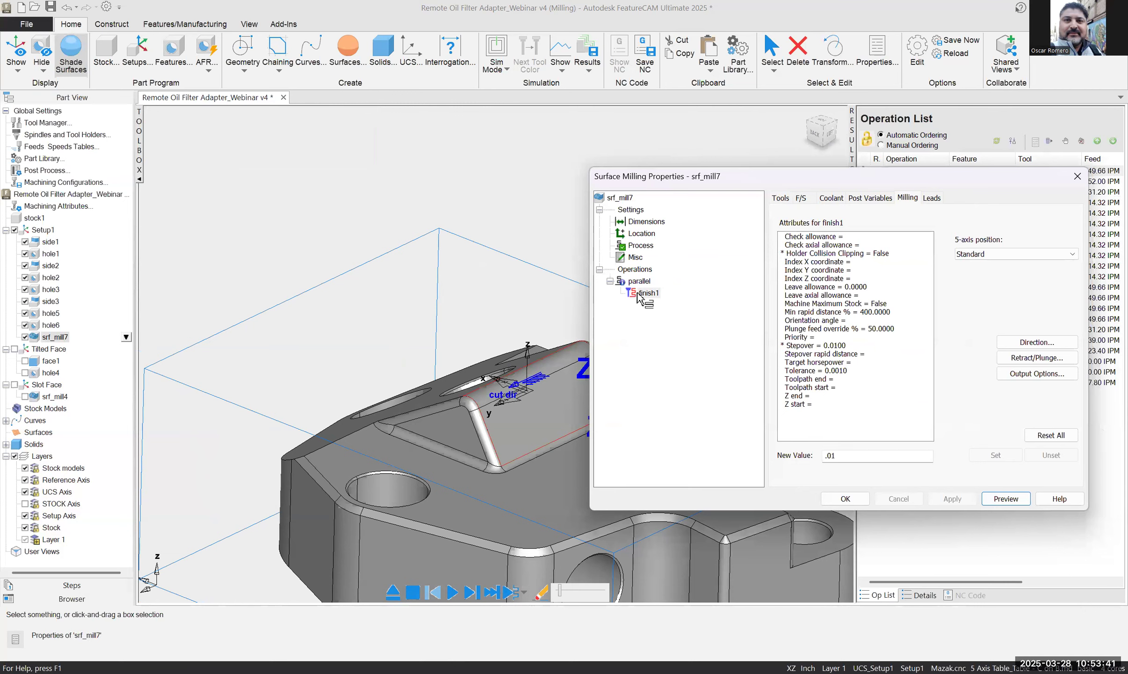
mouse_move(825, 319)
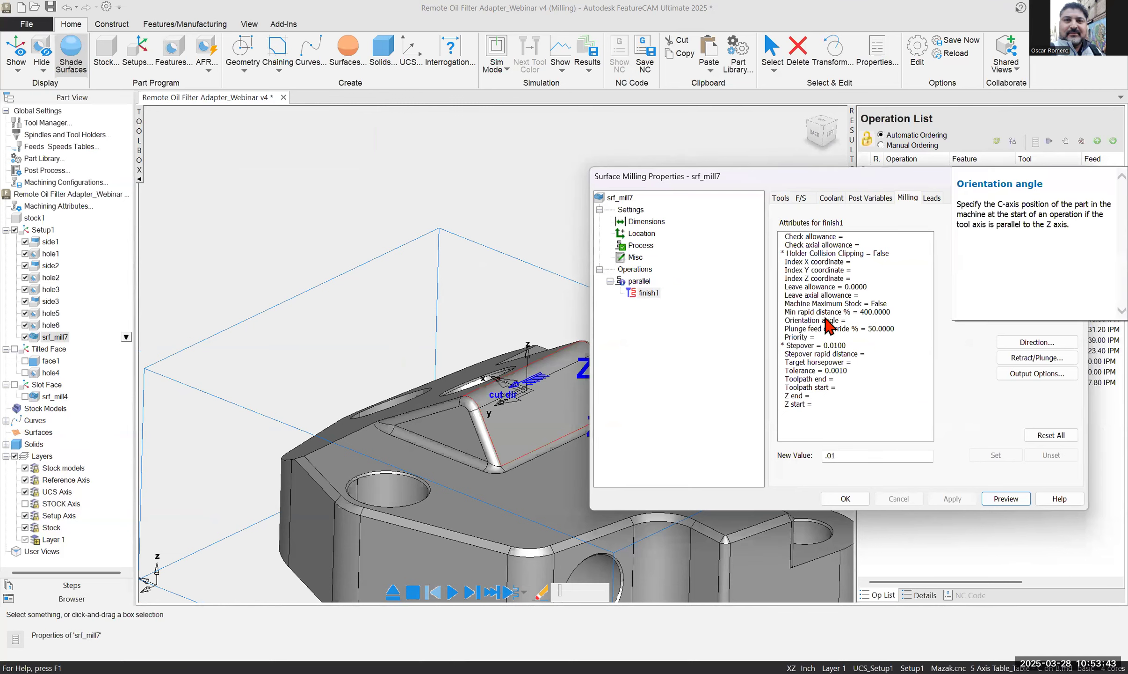
click(639, 281)
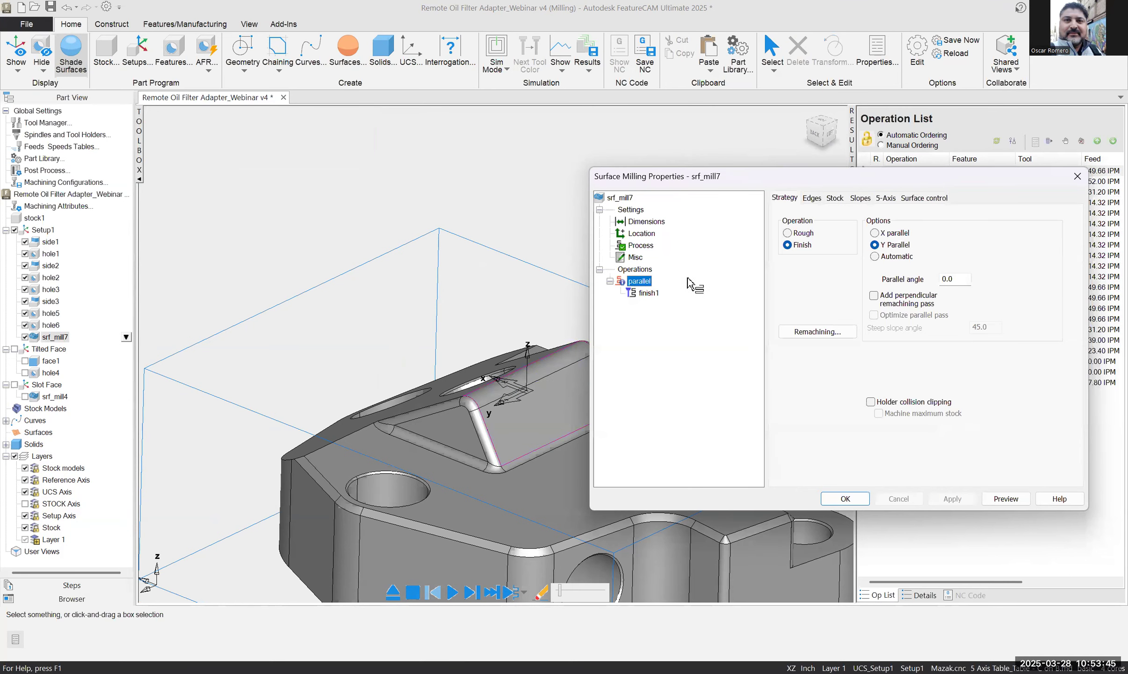
click(886, 198)
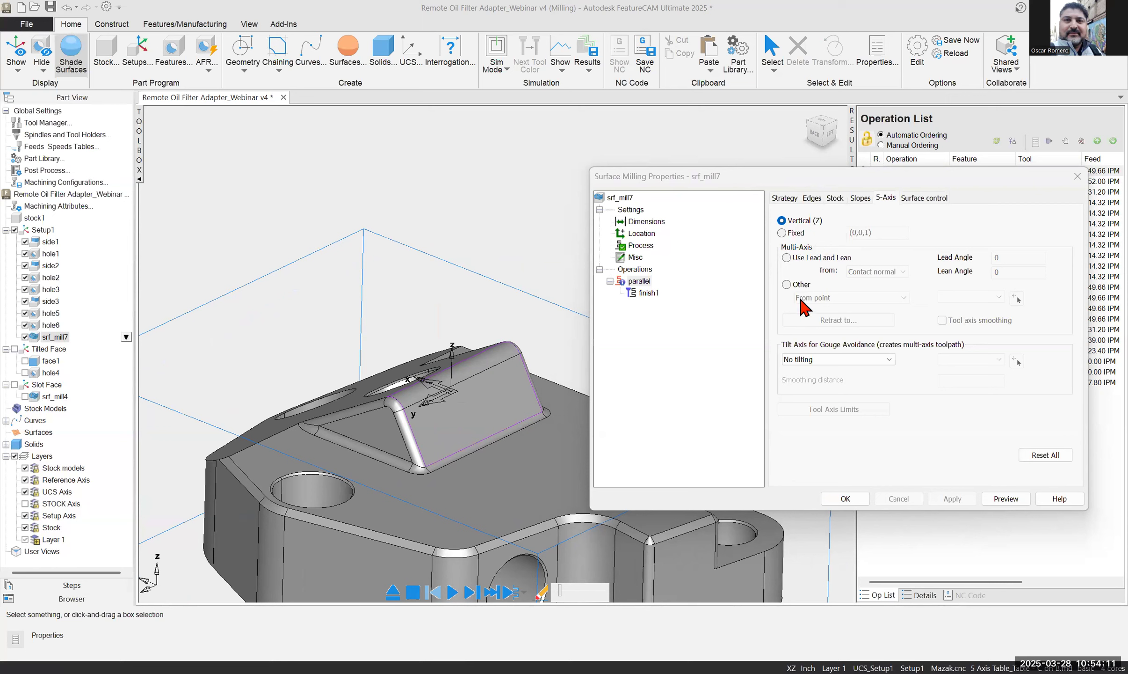
click(781, 233)
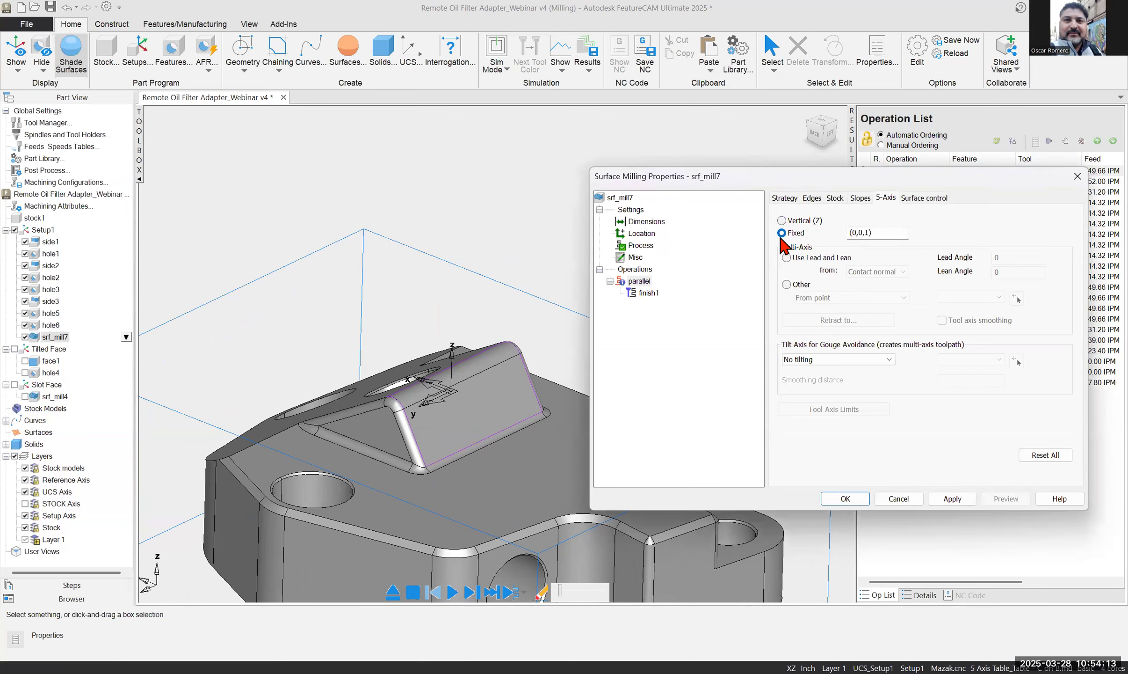
click(877, 232)
drag(877, 233, 832, 233)
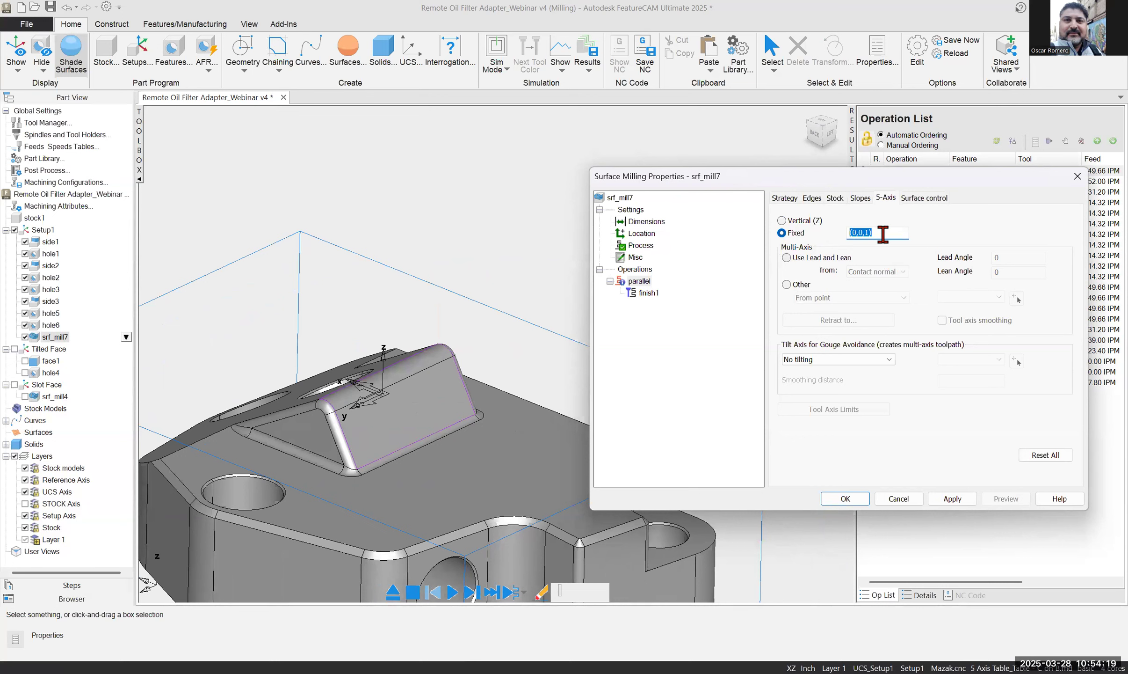
Set the parallel operation's multi-axis control to Use Lead and Lean from Contact normal with both angles at 0, and accept the change
click(792, 260)
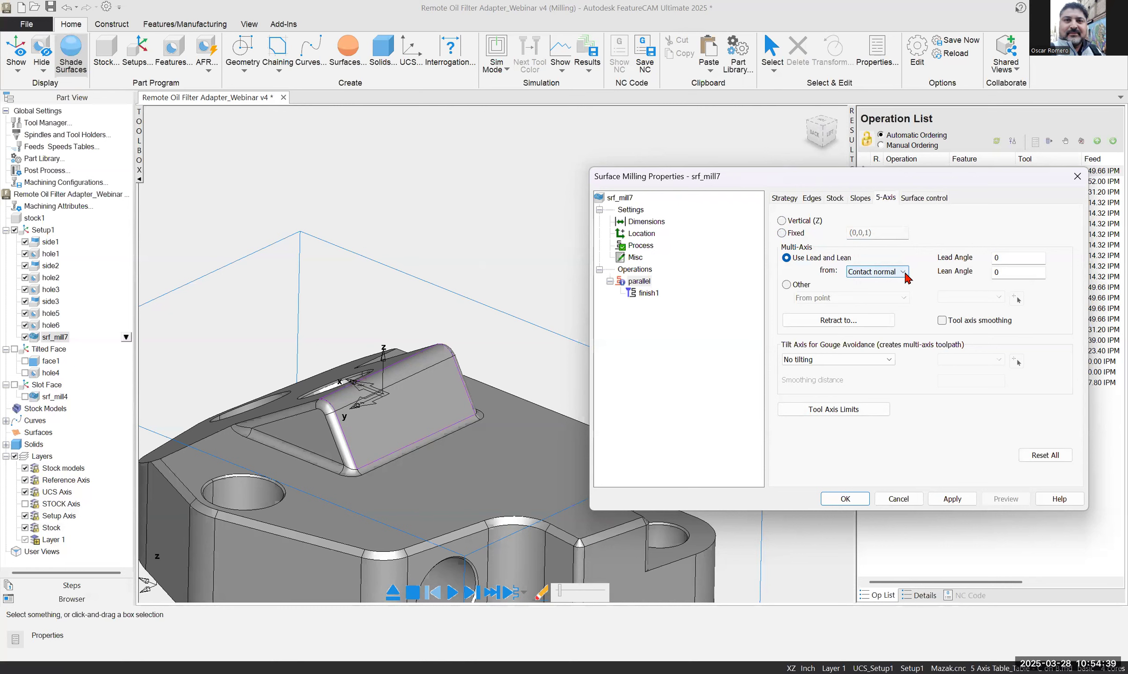
click(968, 503)
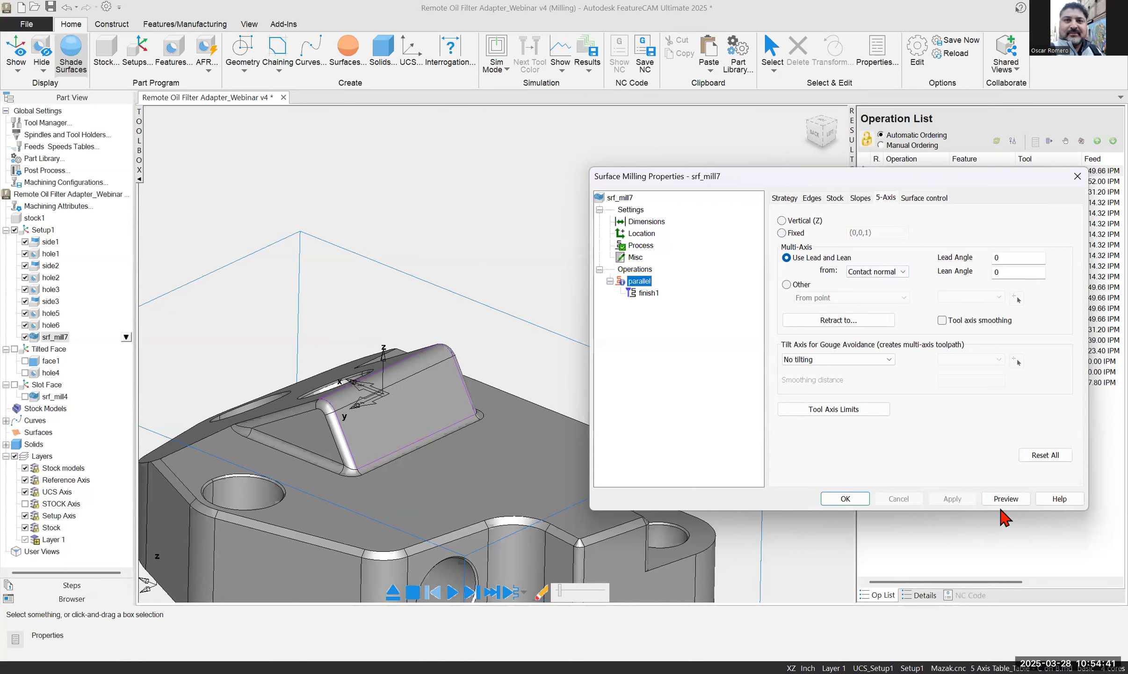
click(847, 499)
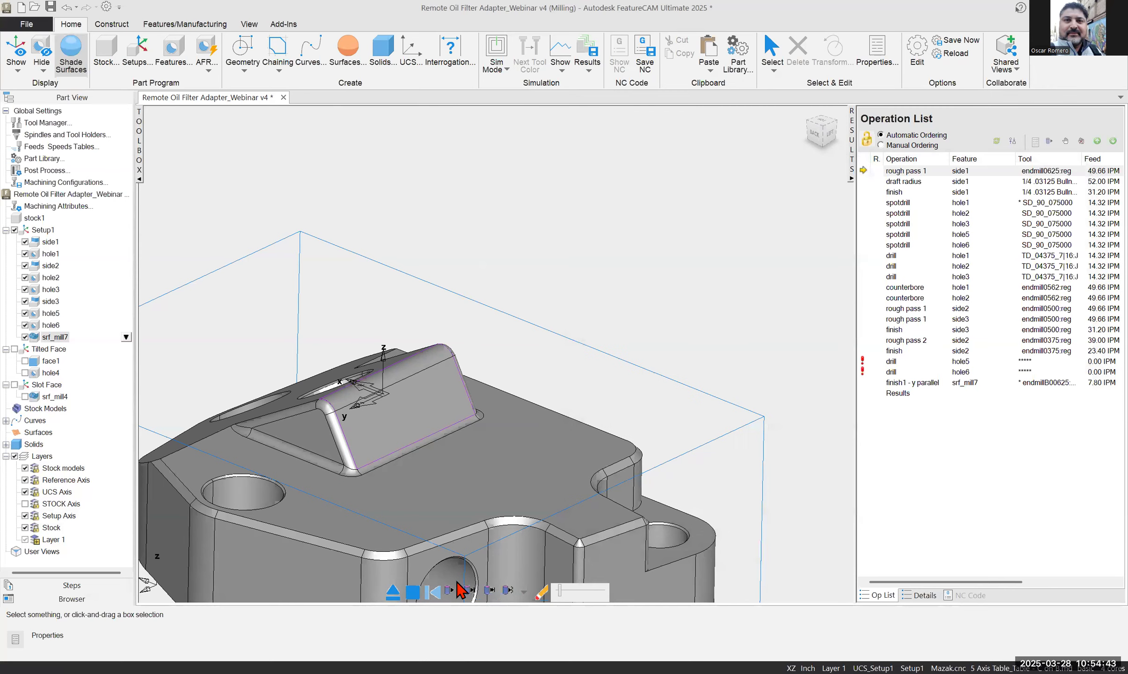
Simulate the multi-axis srf_mill7 finish, examining the tool's tilt from the back view and the passes along the sloped face and top fillet
click(469, 590)
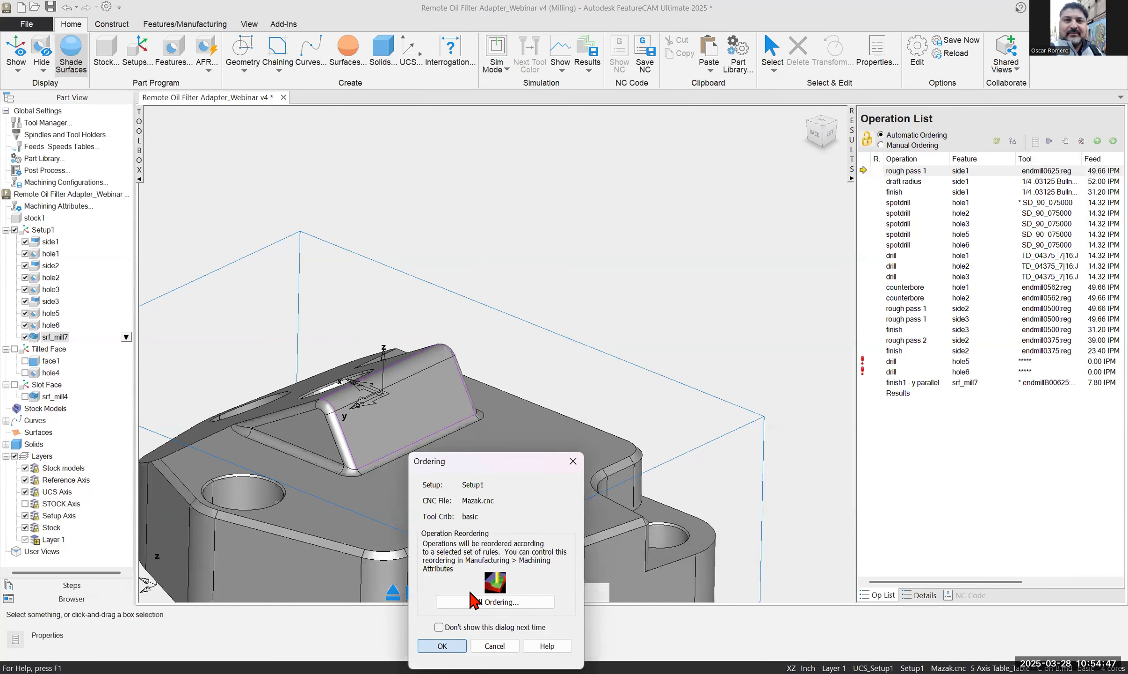
key(Return)
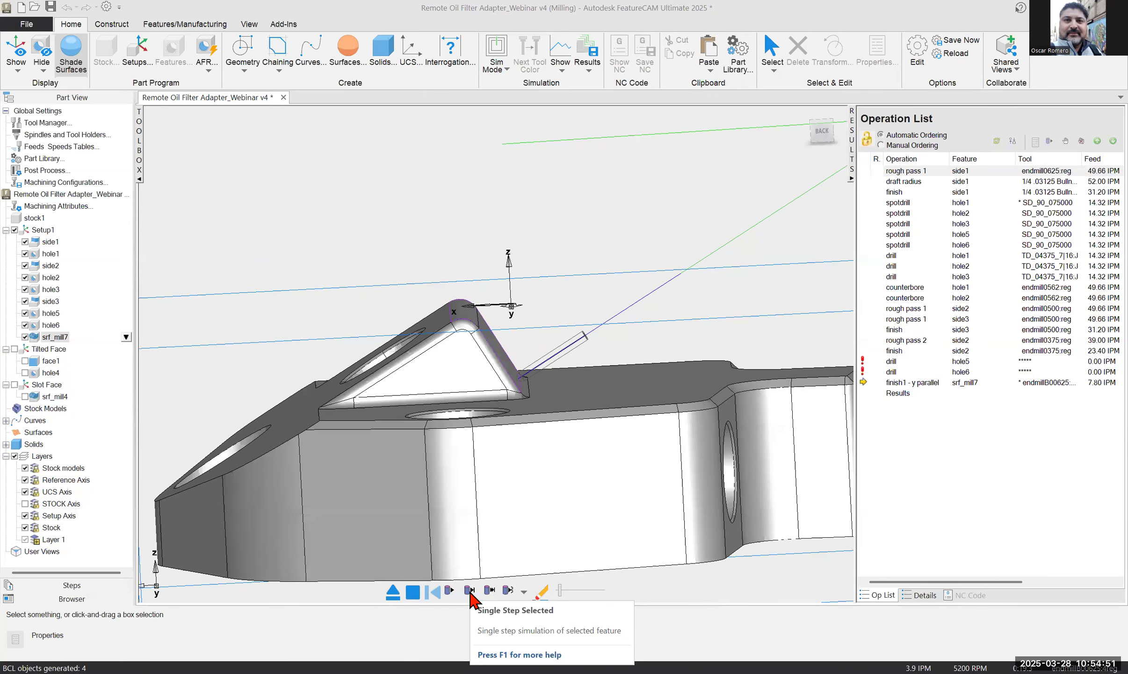
click(470, 591)
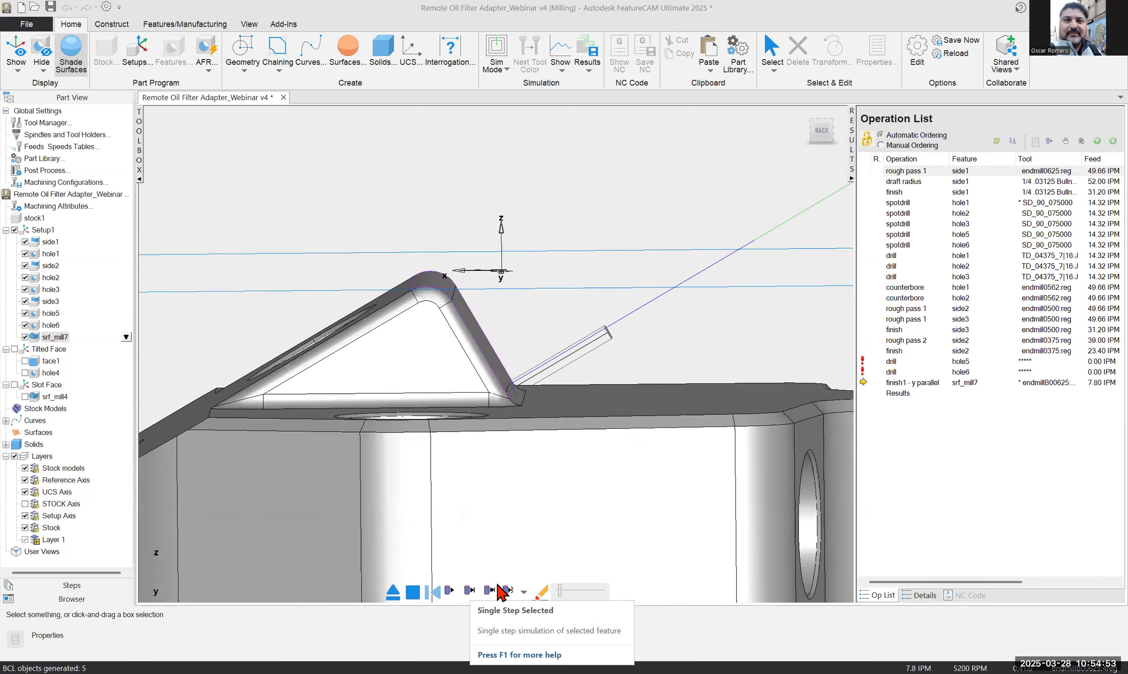
click(821, 138)
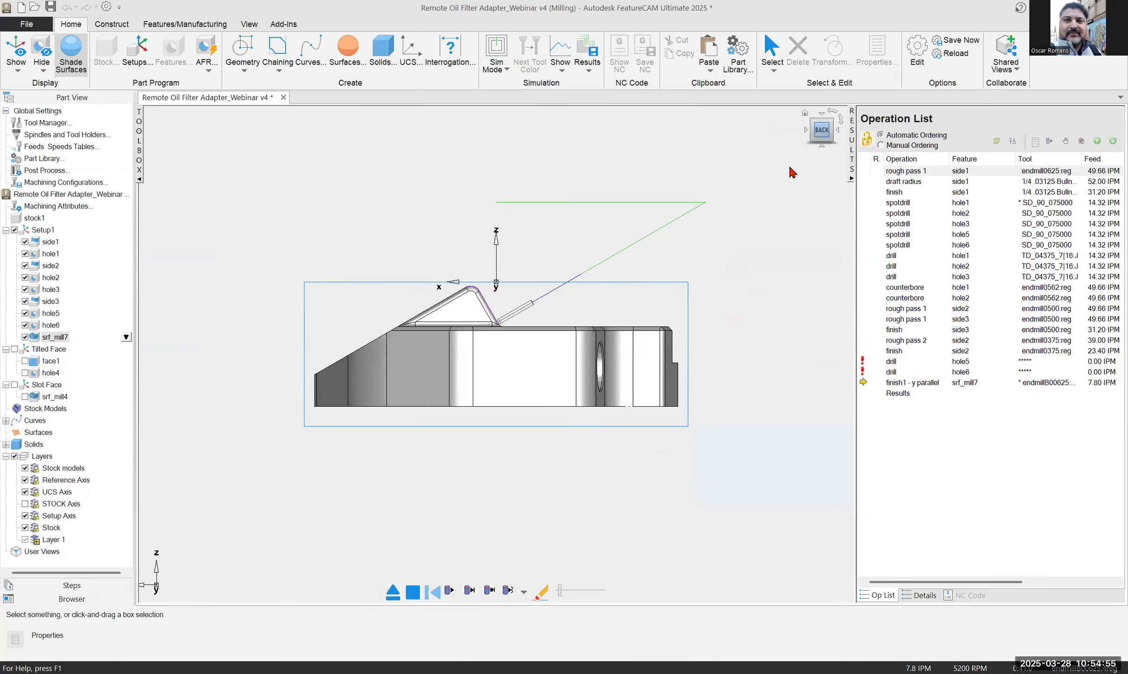
scroll(470, 294, up, 1)
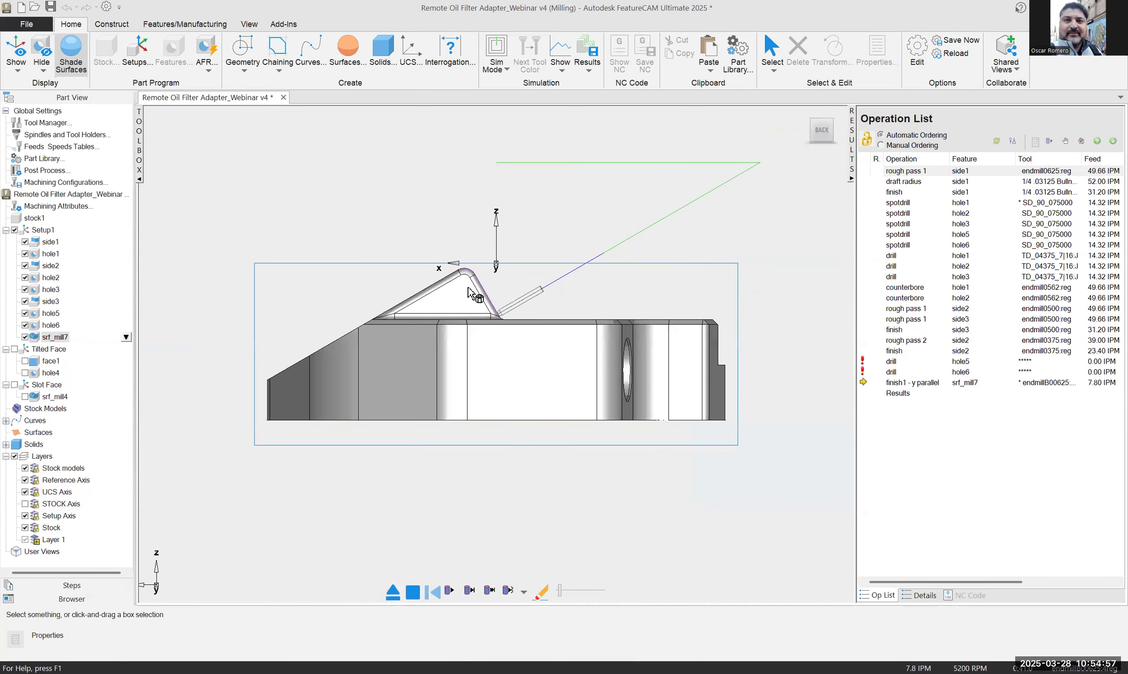
scroll(470, 293, up, 2)
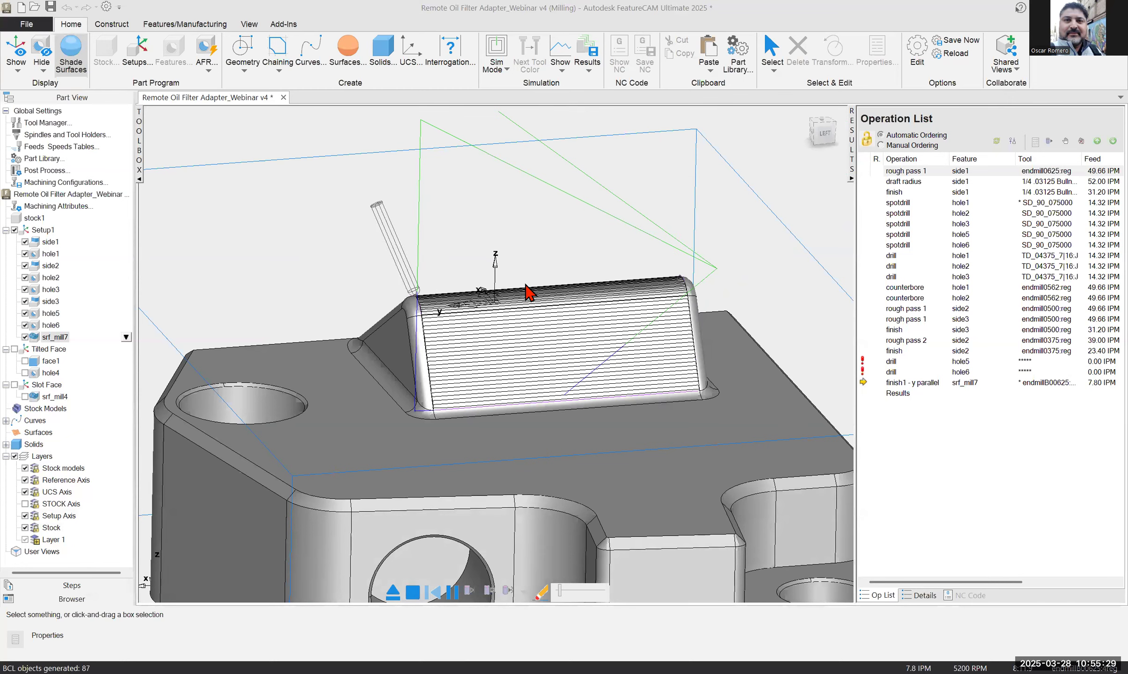
scroll(528, 293, up, 5)
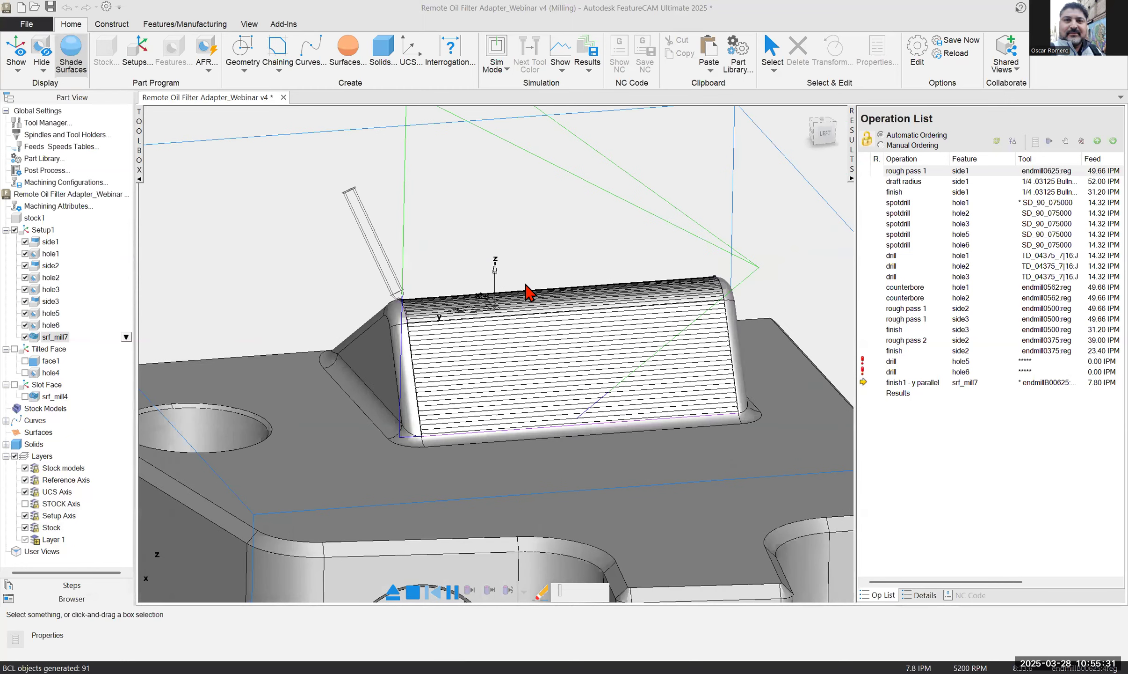
scroll(472, 310, up, 4)
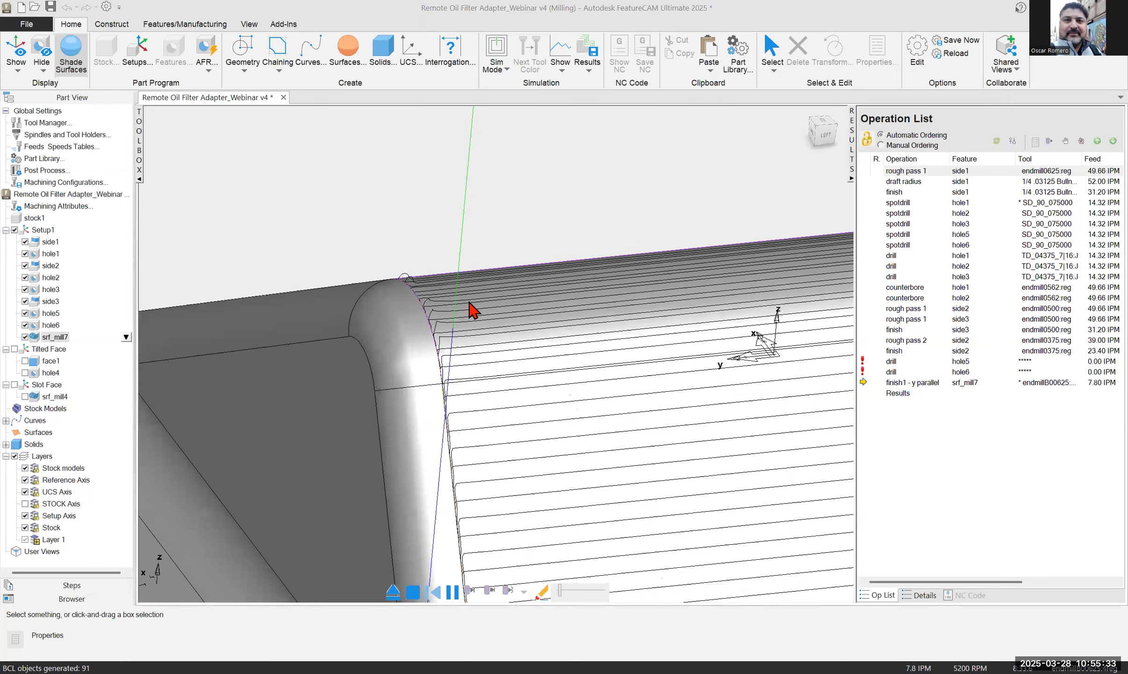
scroll(473, 310, down, 3)
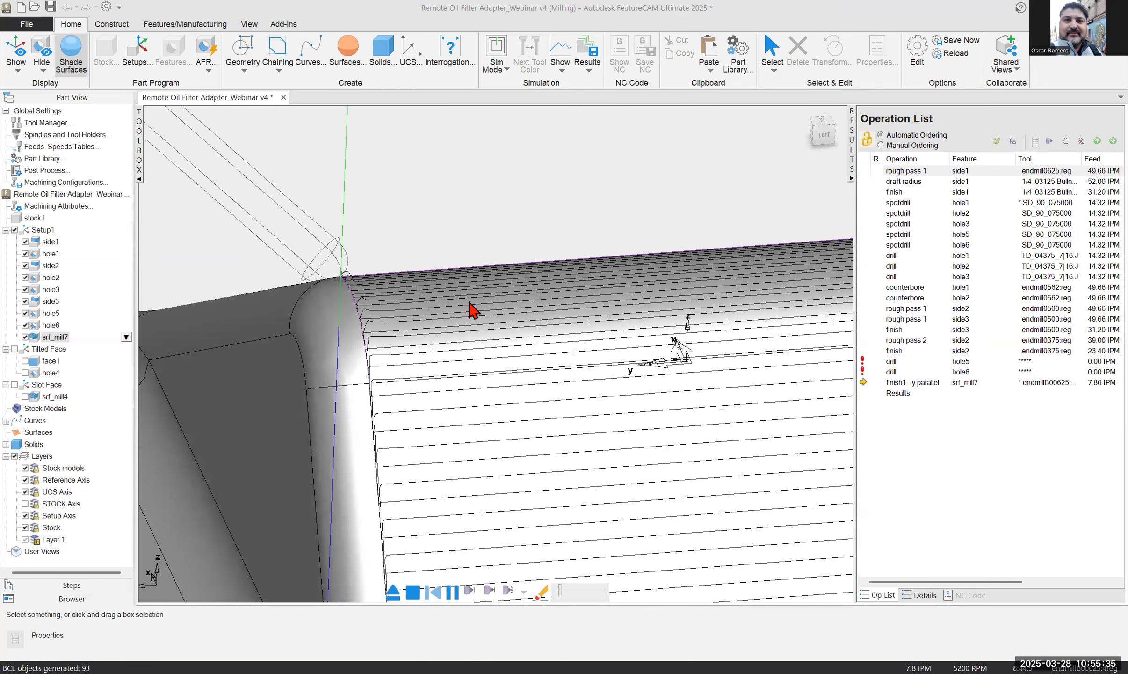
Set the srf_mill7 parallel operation's edge behaviour to Don't roll over the edge at all and preview the toolpath
scroll(472, 310, down, 5)
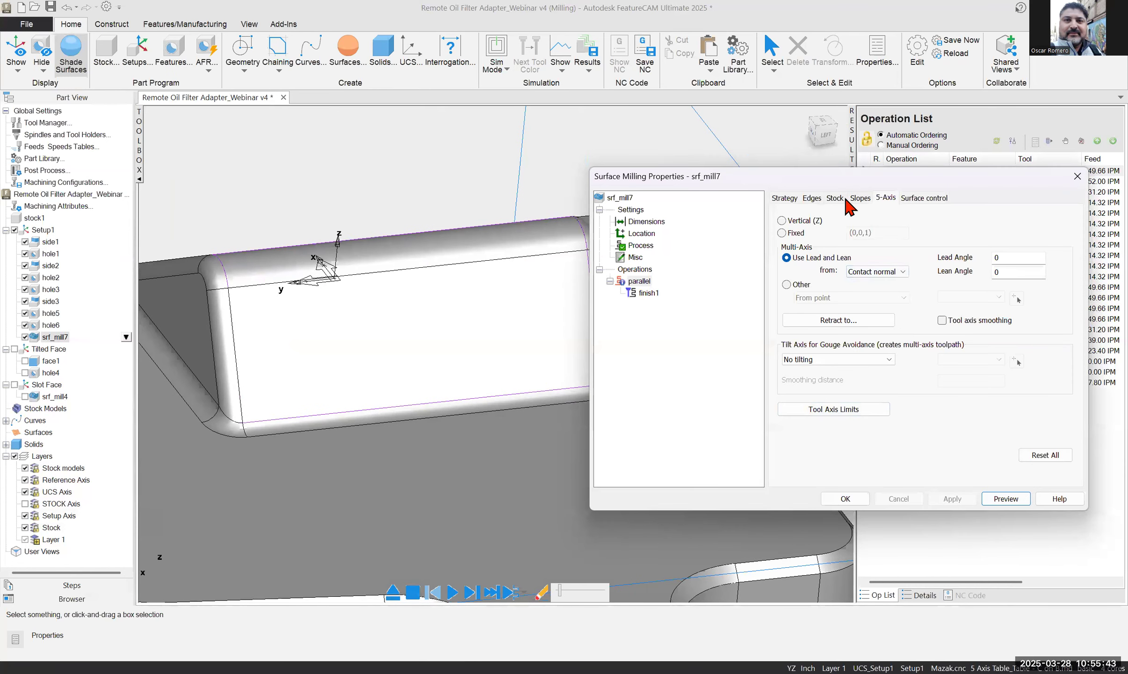
click(812, 198)
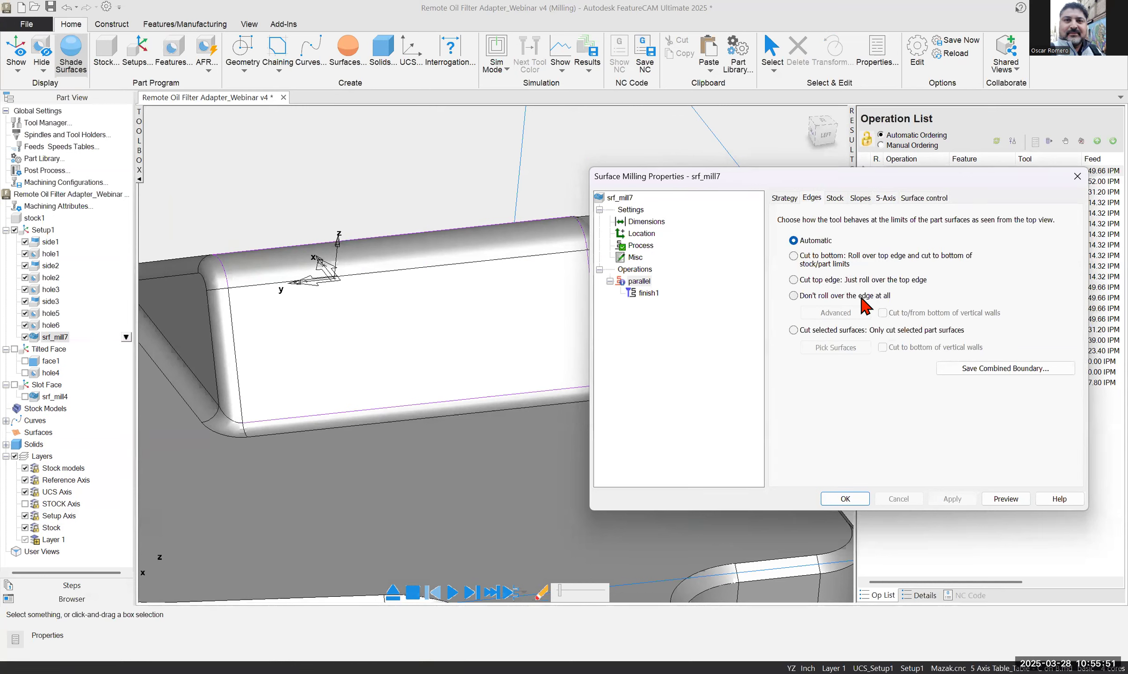
click(794, 295)
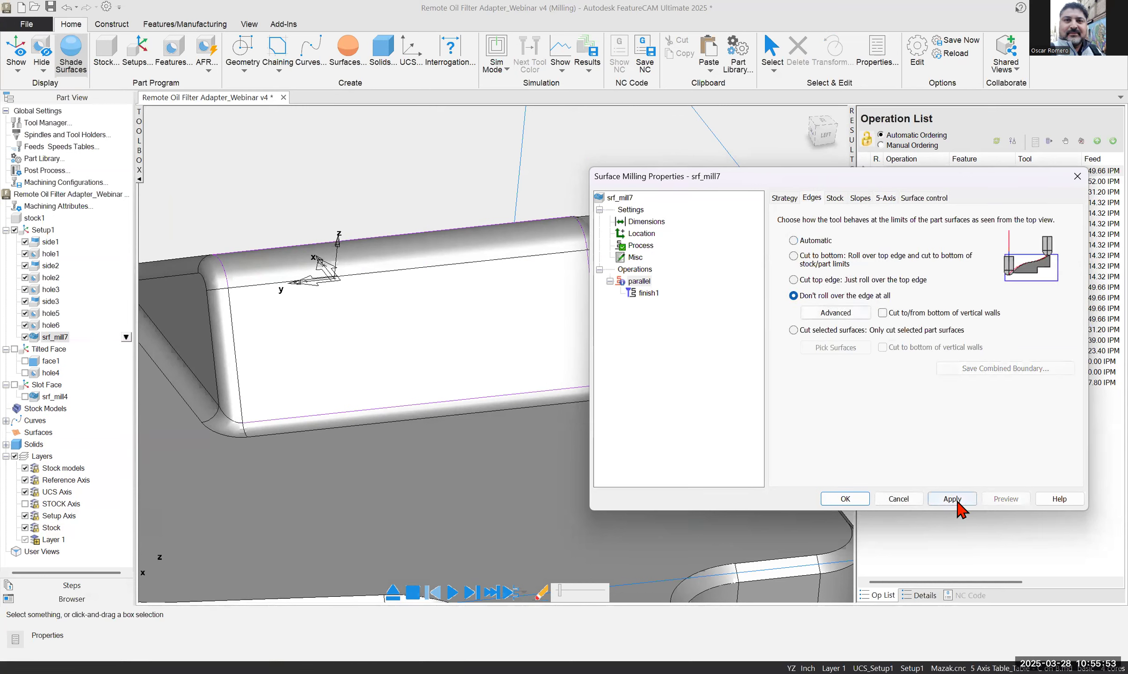
click(1001, 502)
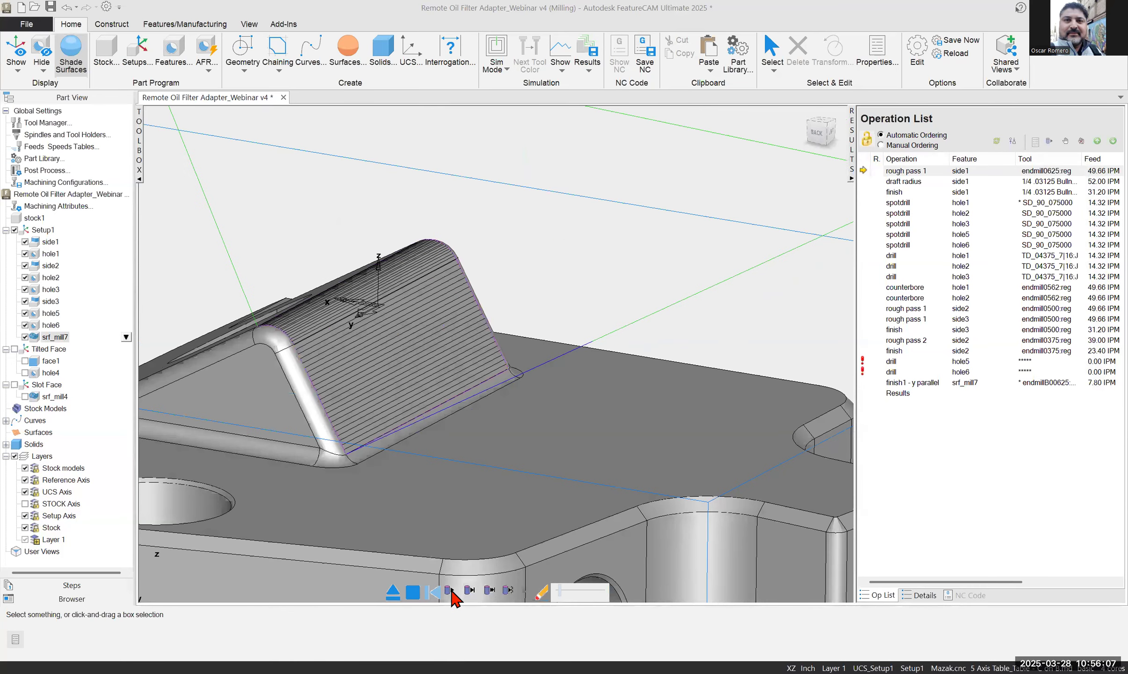
Simulate the srf_mill7 finish with the new edge setting, examining its passes and tool tilt on the boss's sloped face
click(450, 590)
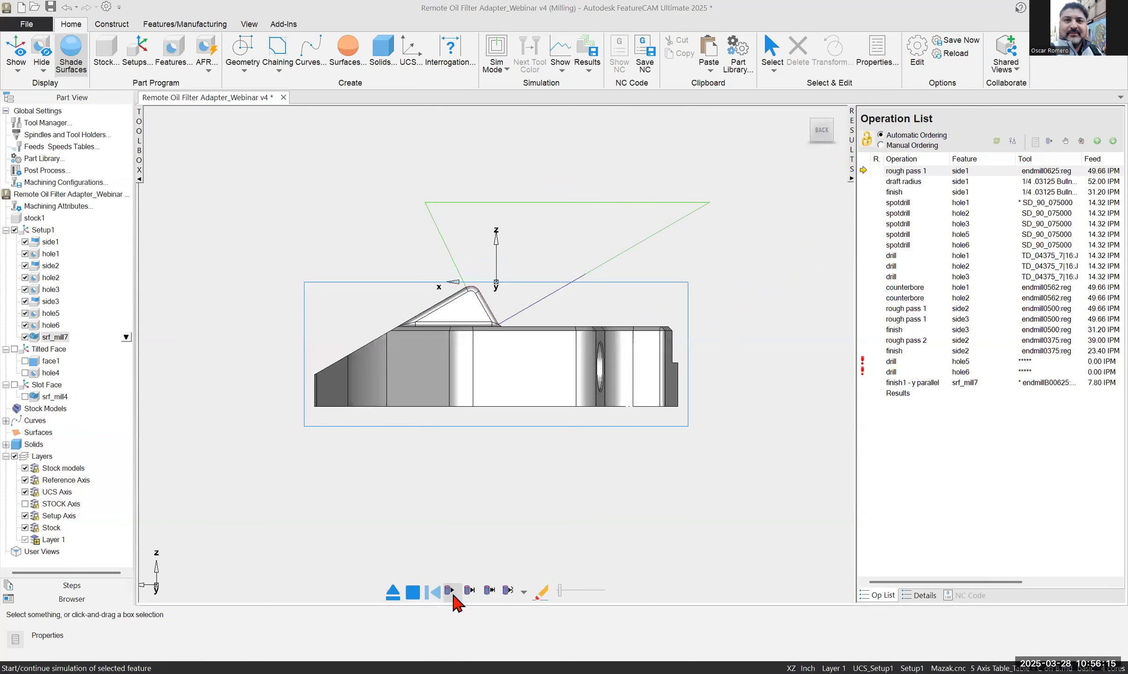
click(452, 591)
key(Return)
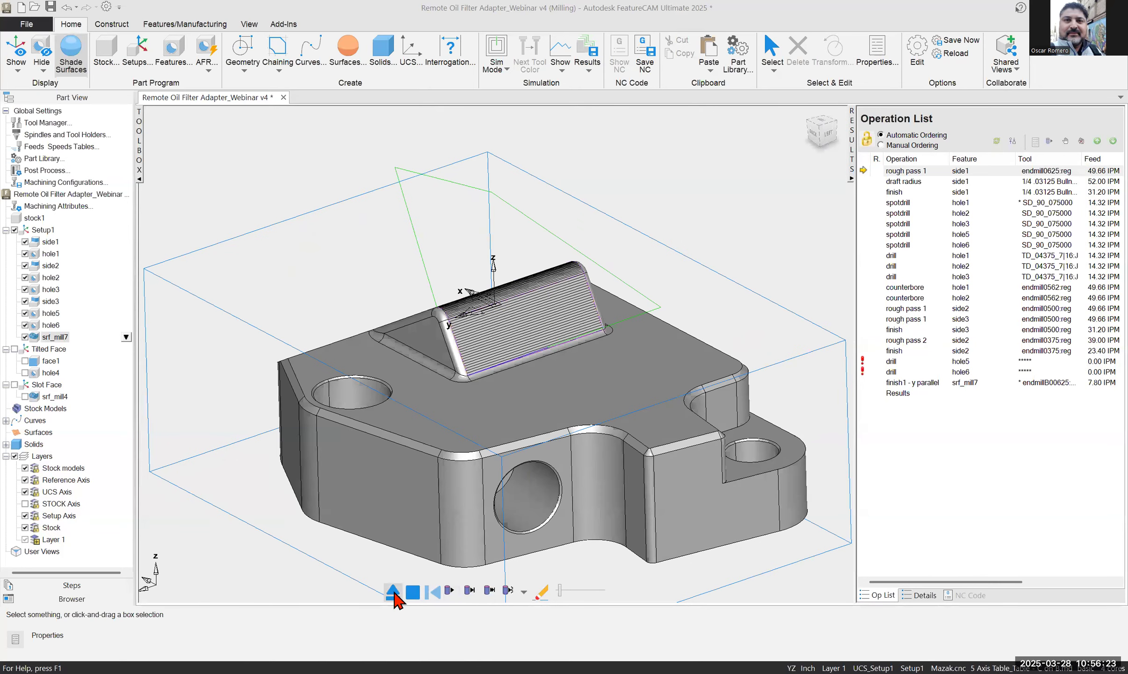
Set srf_mill7's lead and lean reference to Vertical with a lean angle of 15, and apply the change
double_click(894, 394)
click(886, 198)
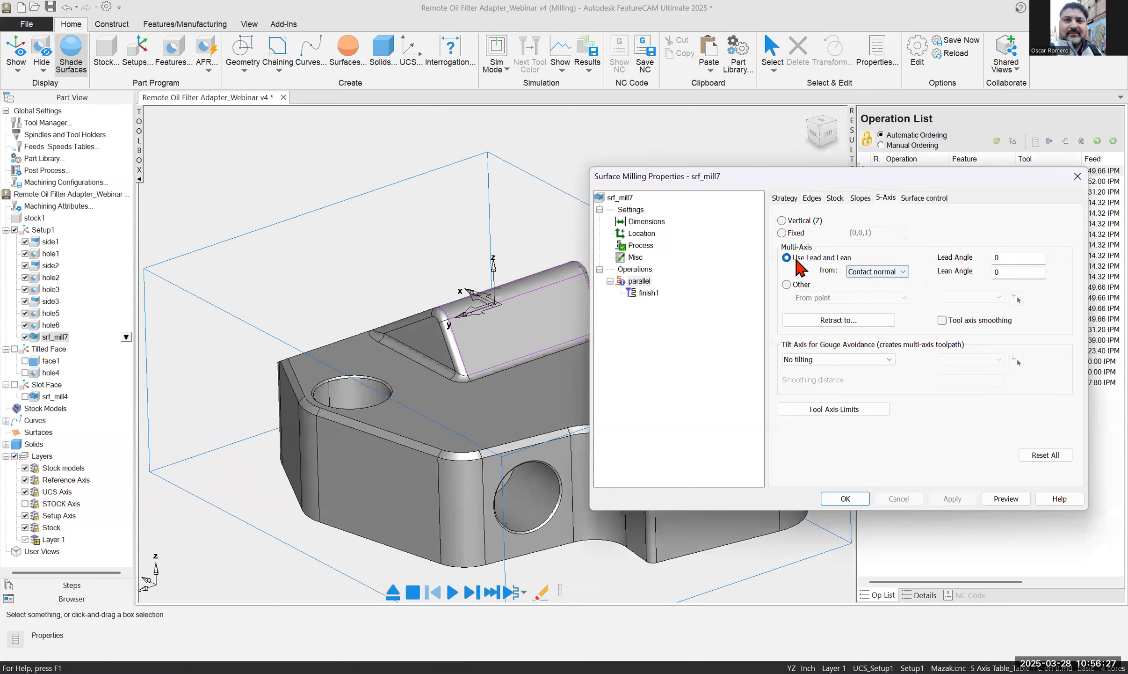
click(903, 272)
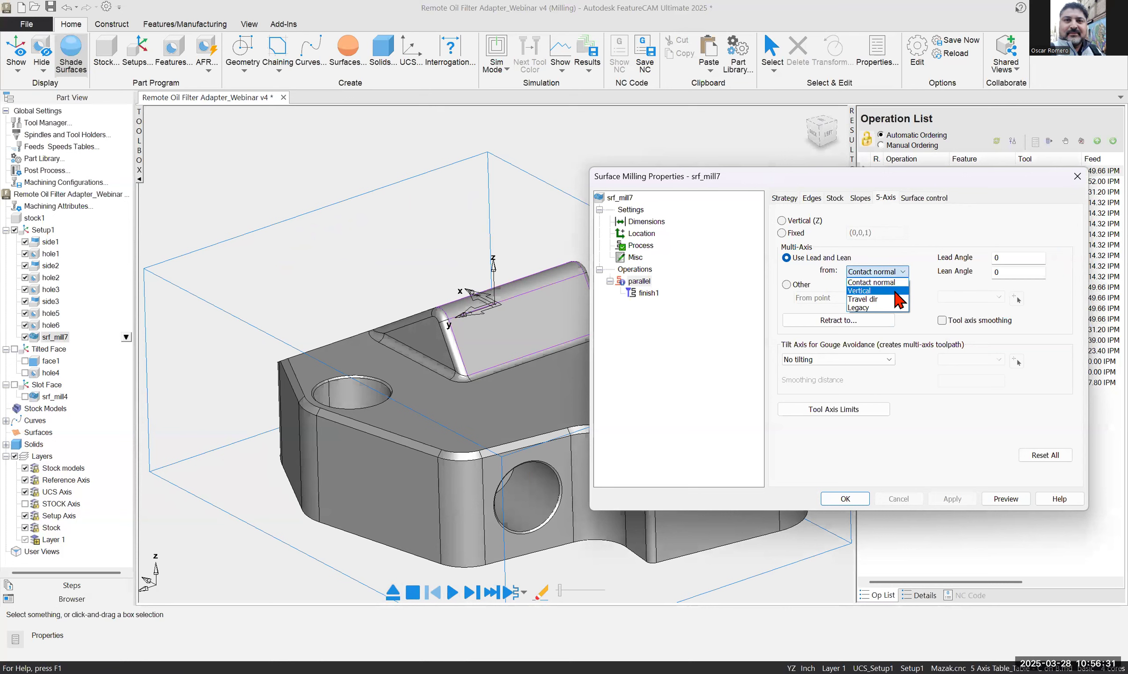
click(895, 291)
drag(1018, 257, 983, 272)
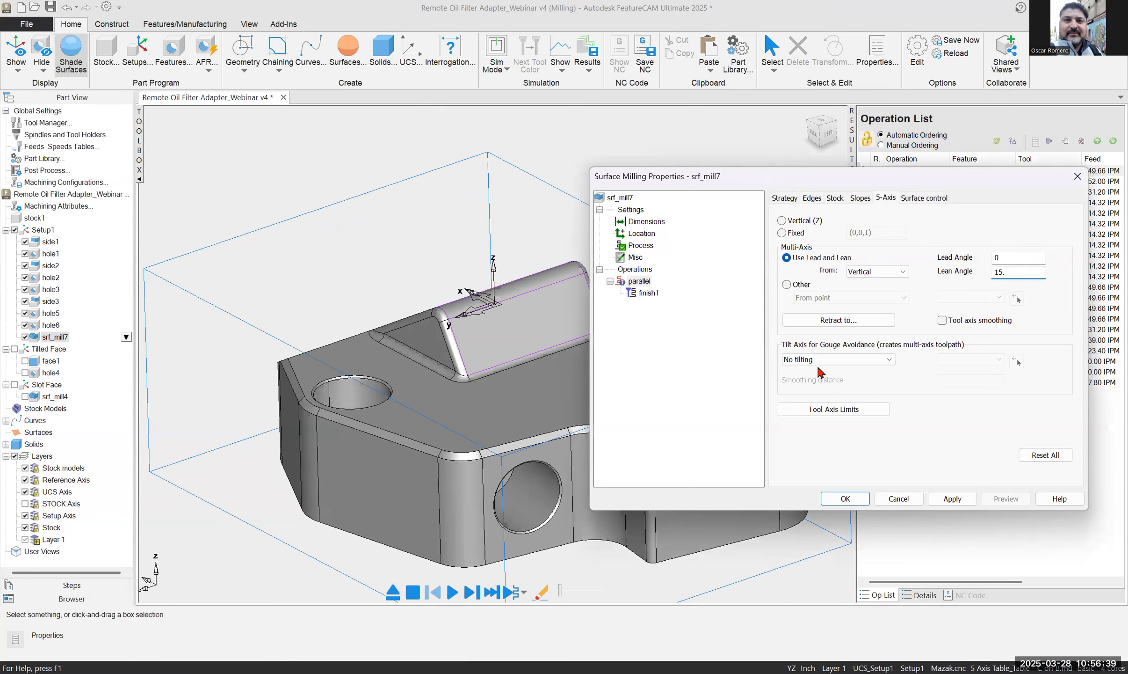
click(952, 499)
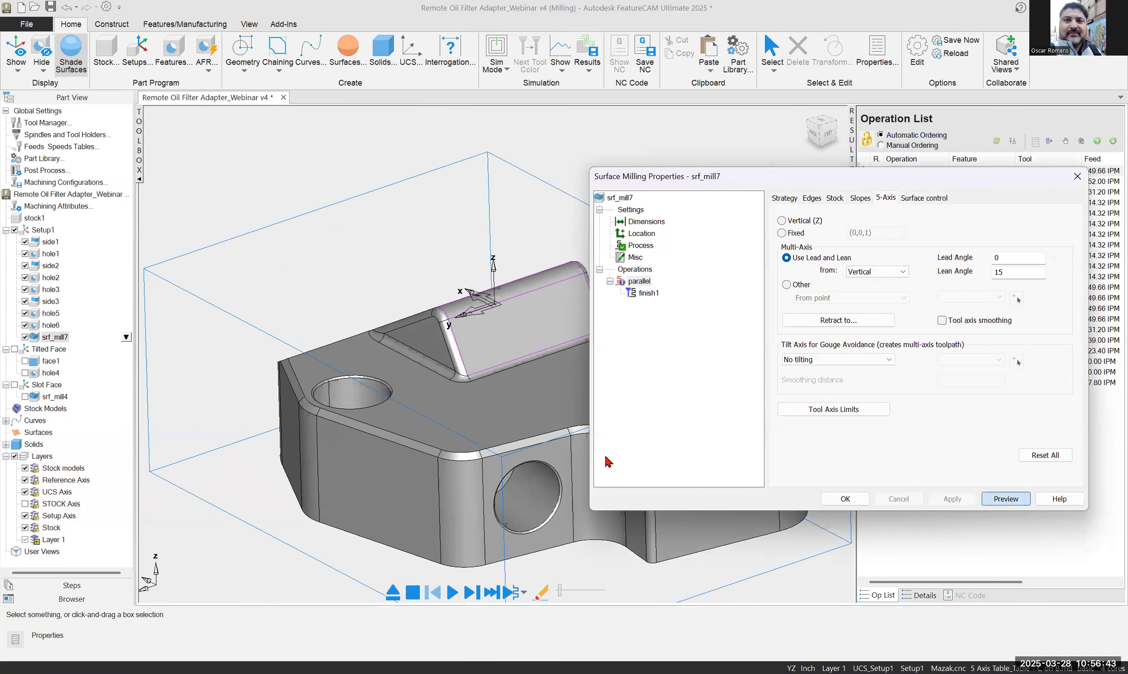
Step through the srf_mill7 simulation from the back view, examining the tool's lean per pass, and run the remaining passes
click(813, 132)
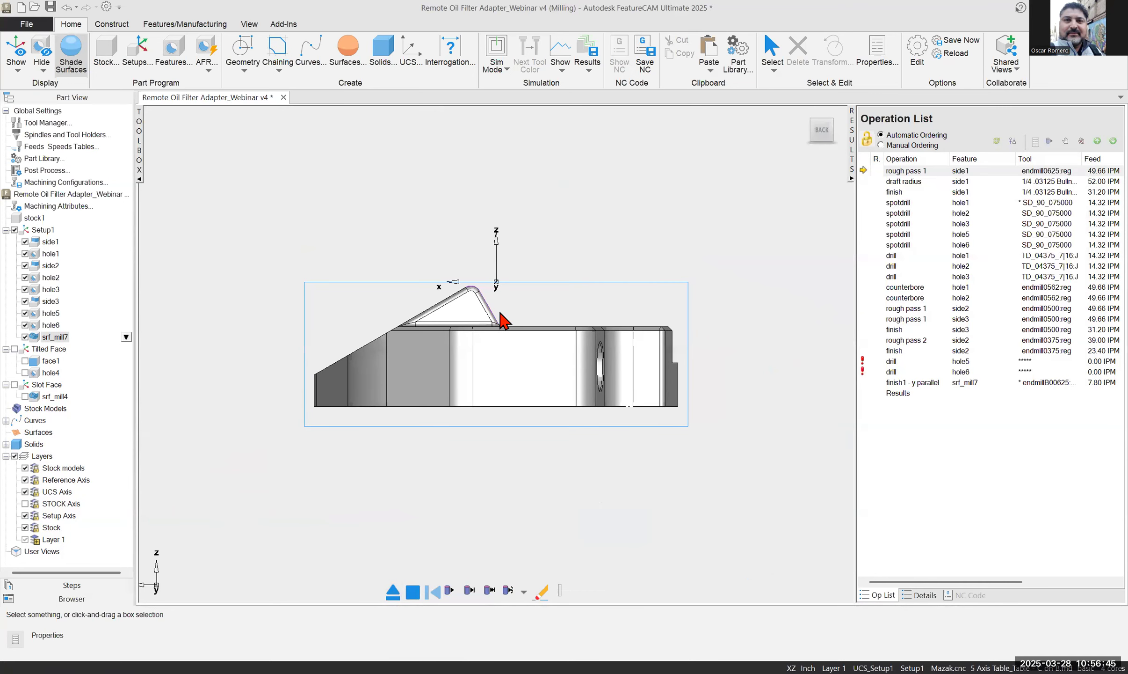
scroll(433, 307, up, 5)
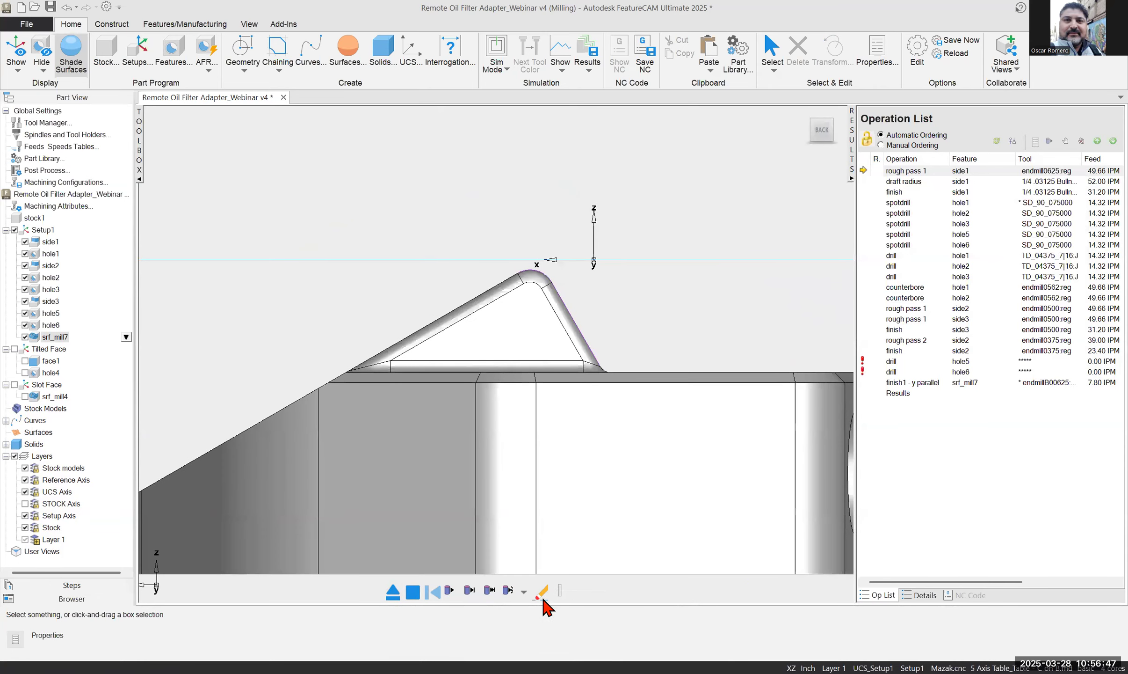
click(466, 590)
key(Return)
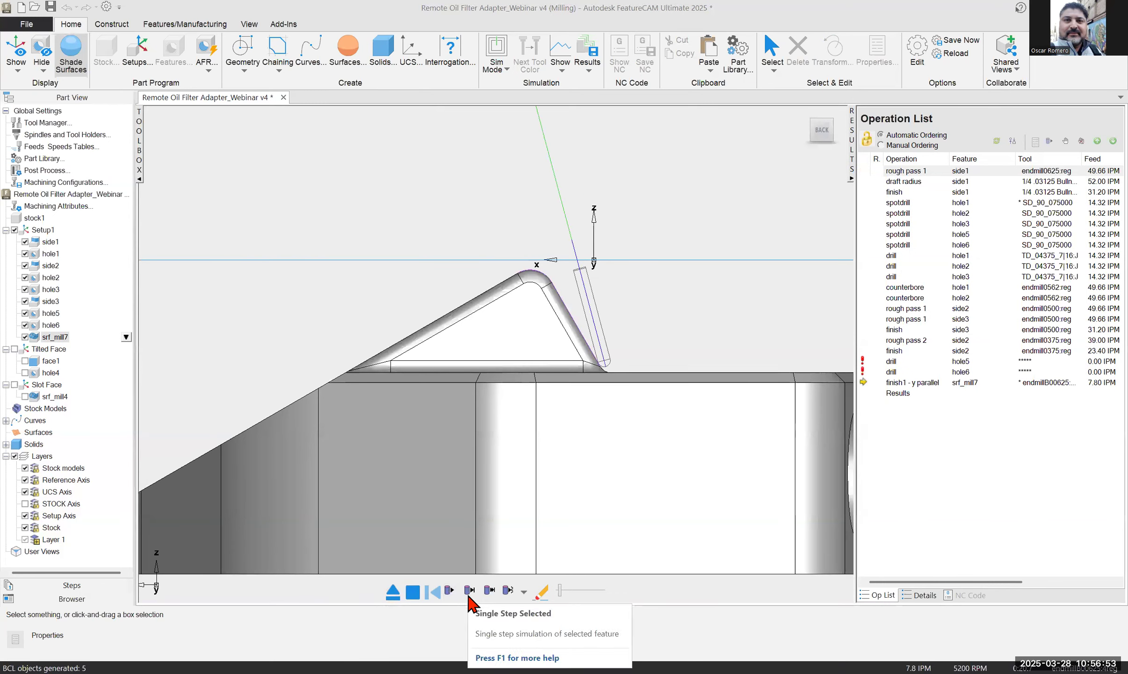
click(469, 591)
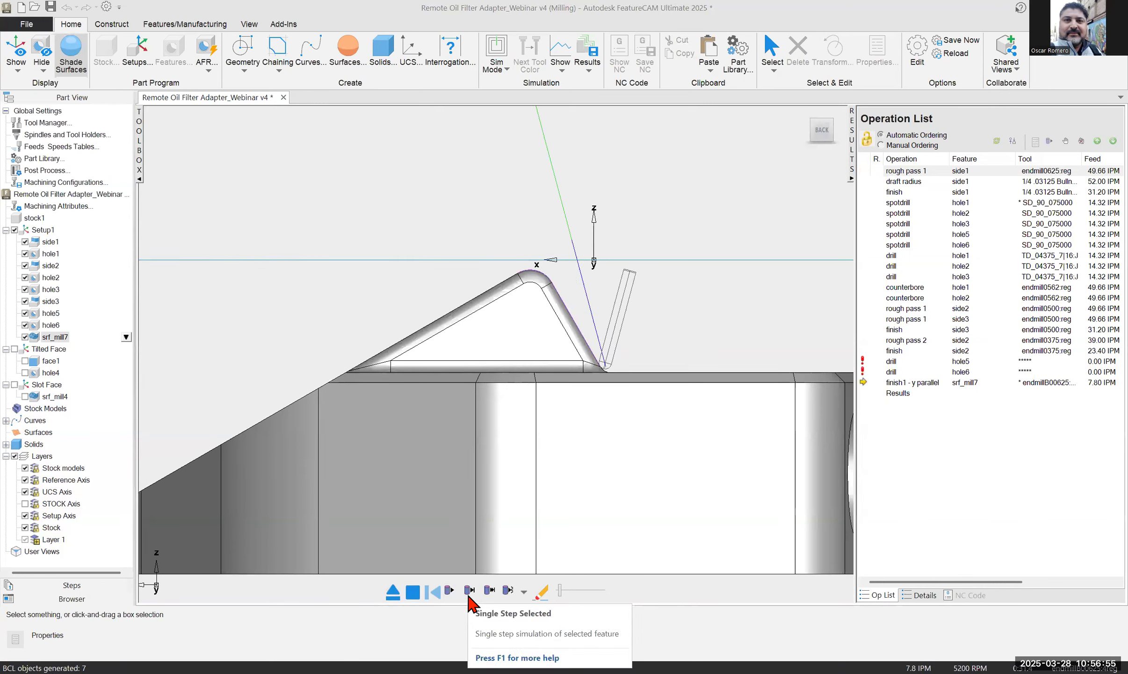
click(469, 590)
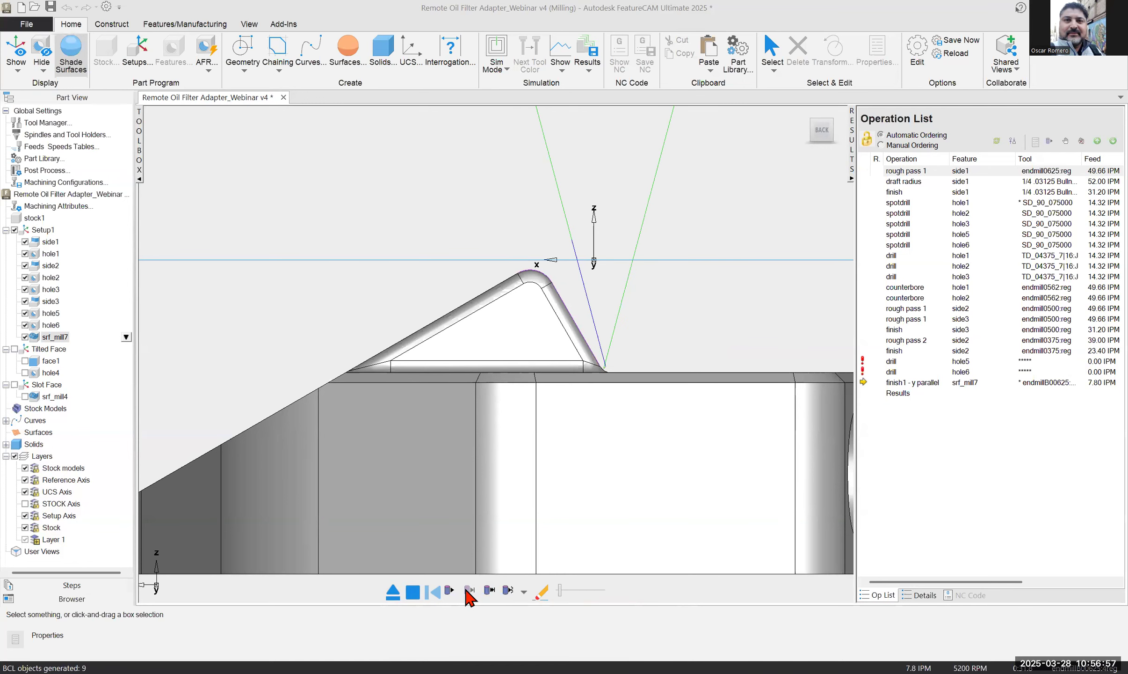
click(469, 591)
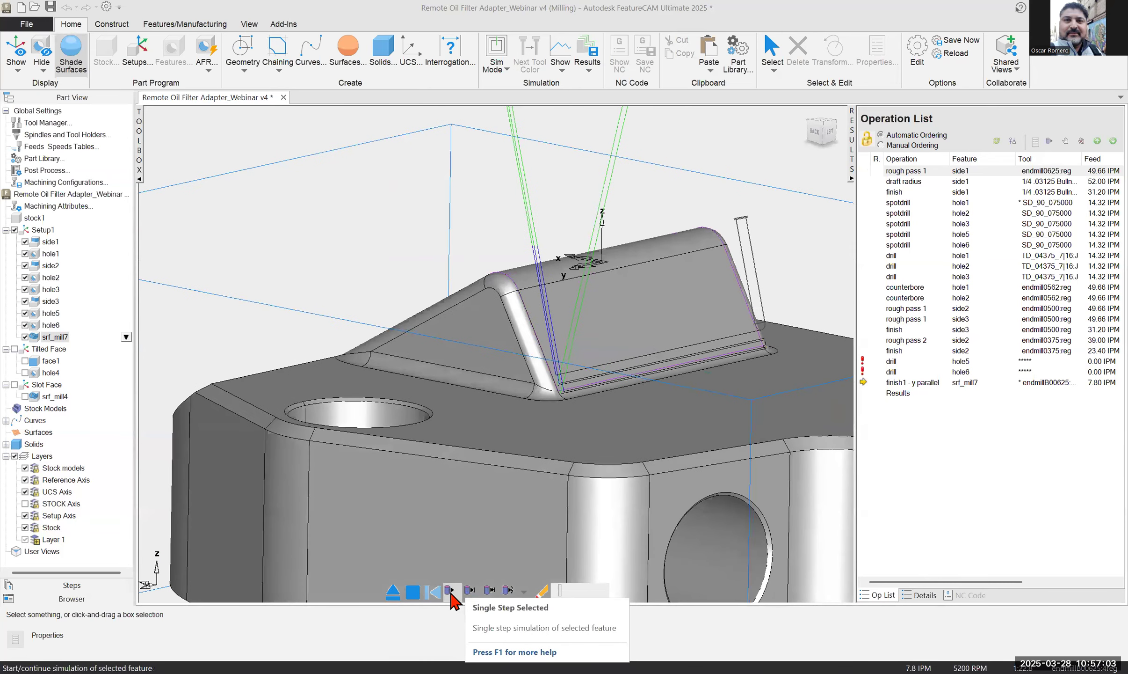
click(450, 590)
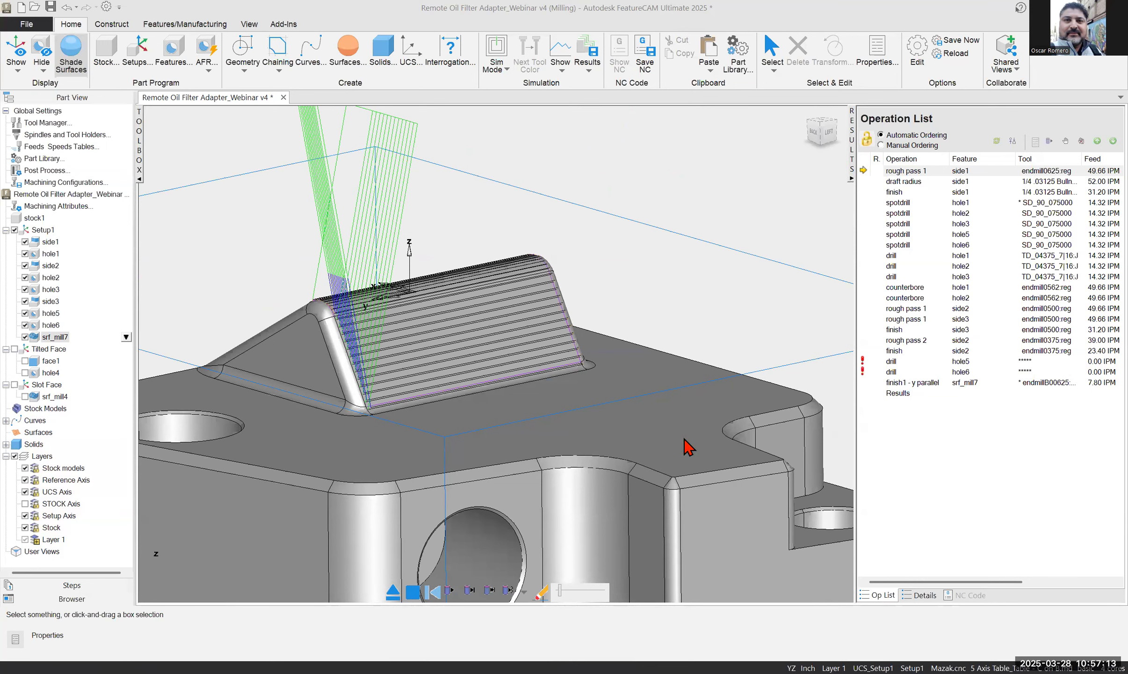
click(398, 592)
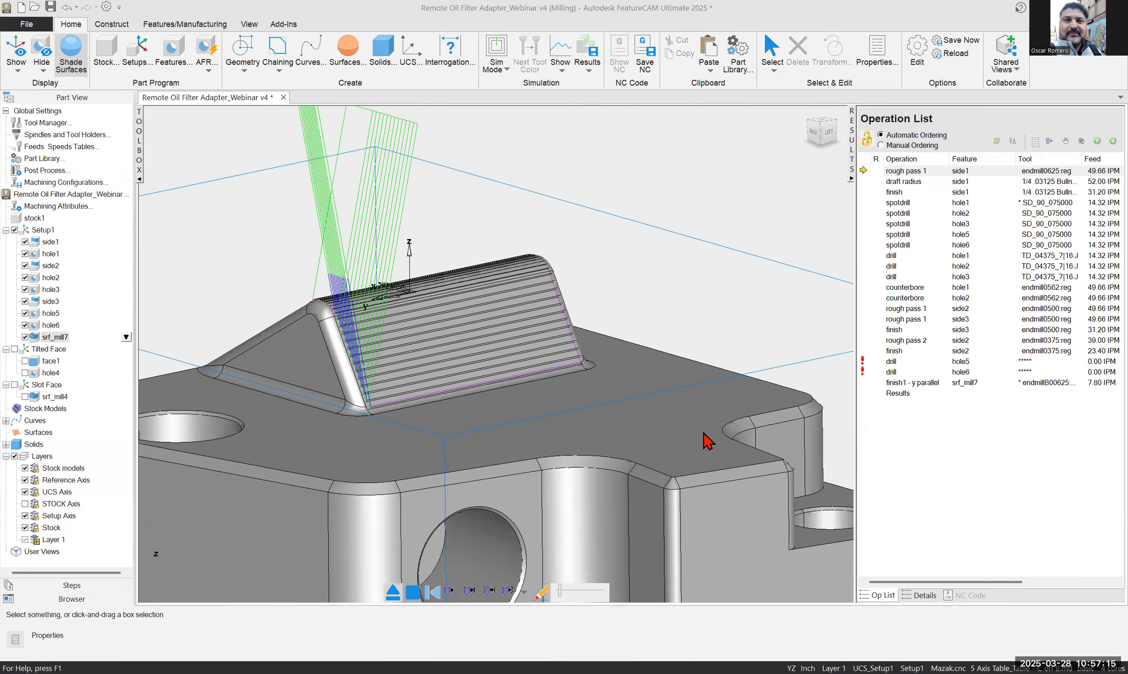
Review srf_mill7's lead and lean reference choices and the point, line and curve options of the Other multi-axis mode
click(904, 272)
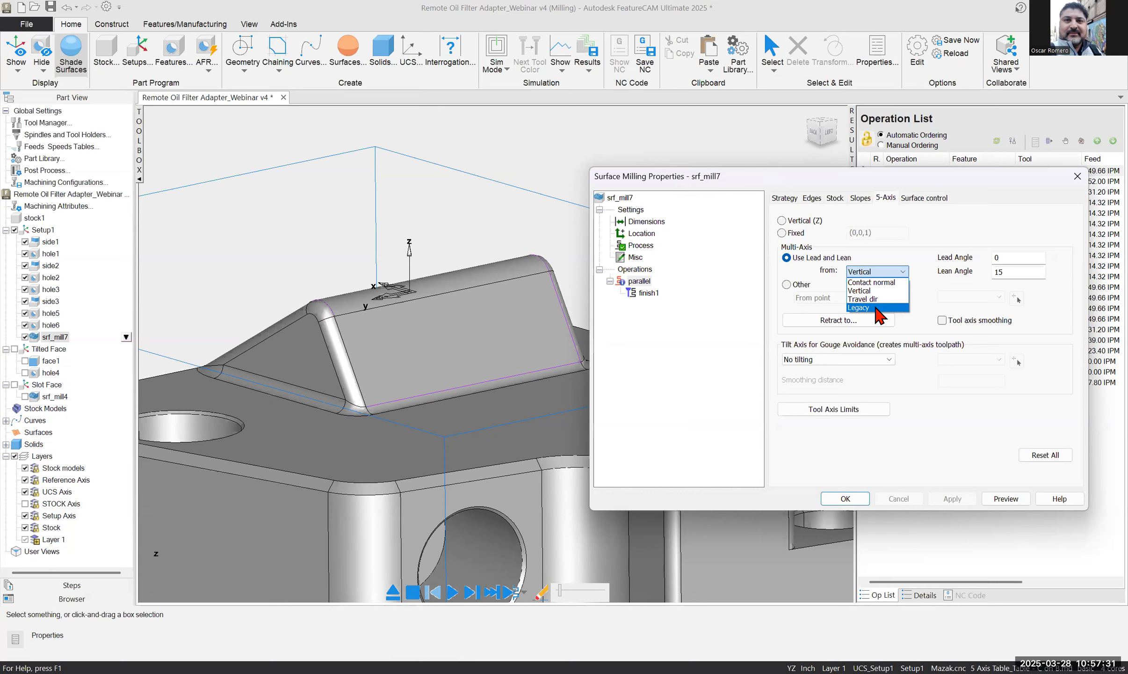
click(948, 232)
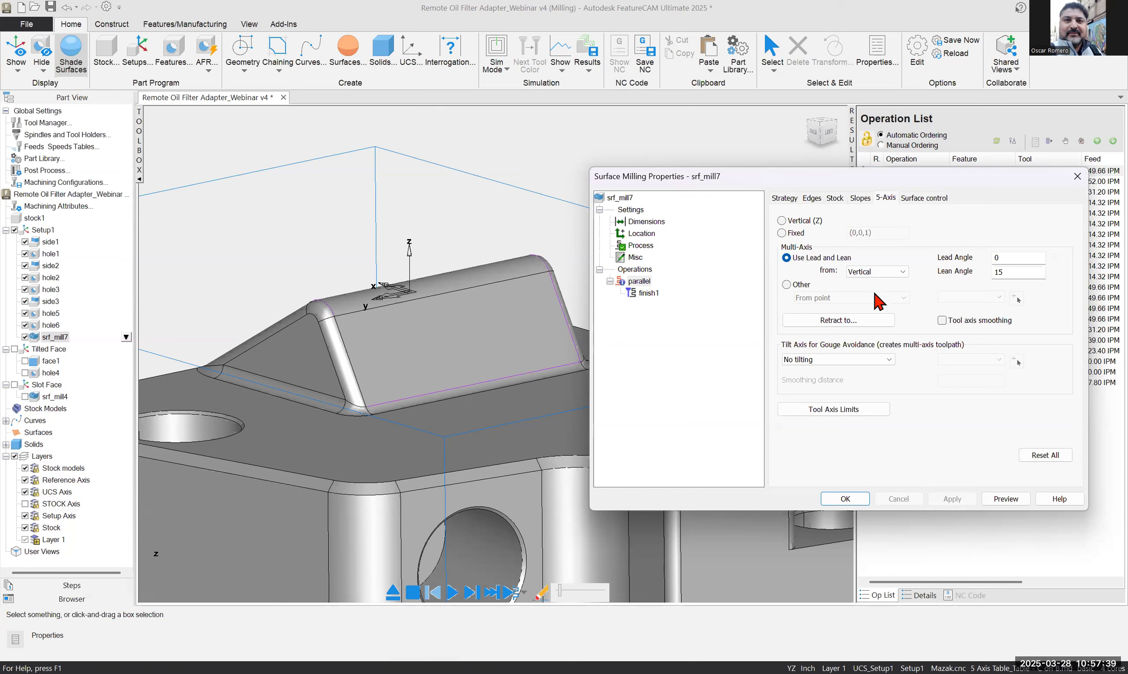
click(795, 286)
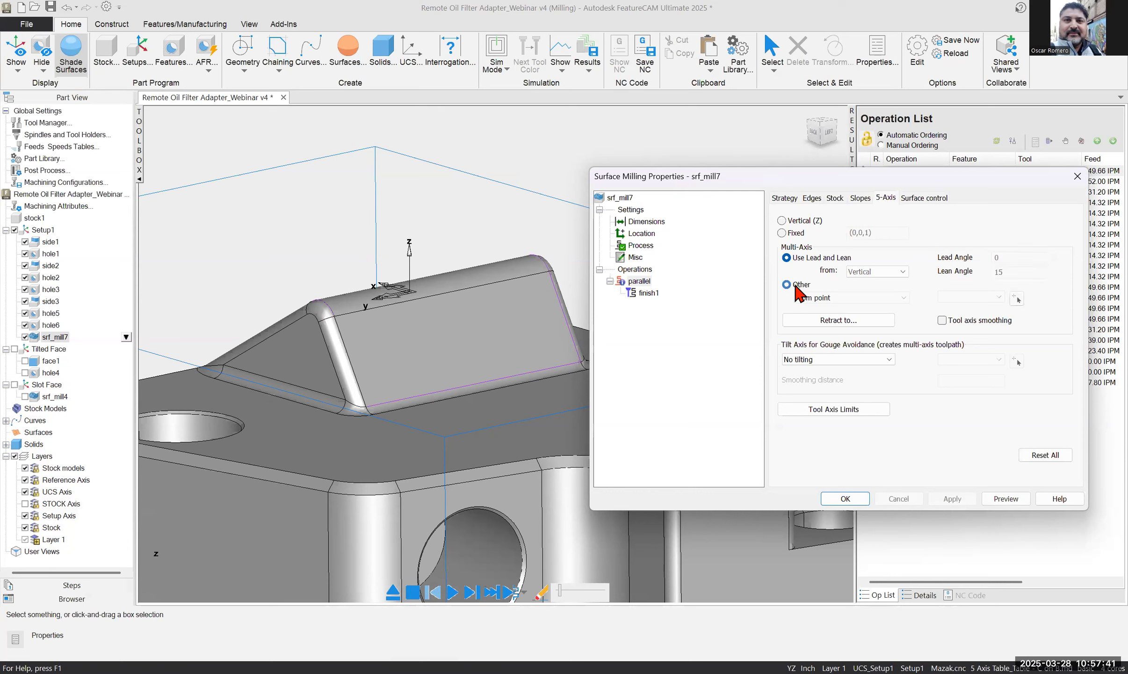
scroll(372, 374, down, 3)
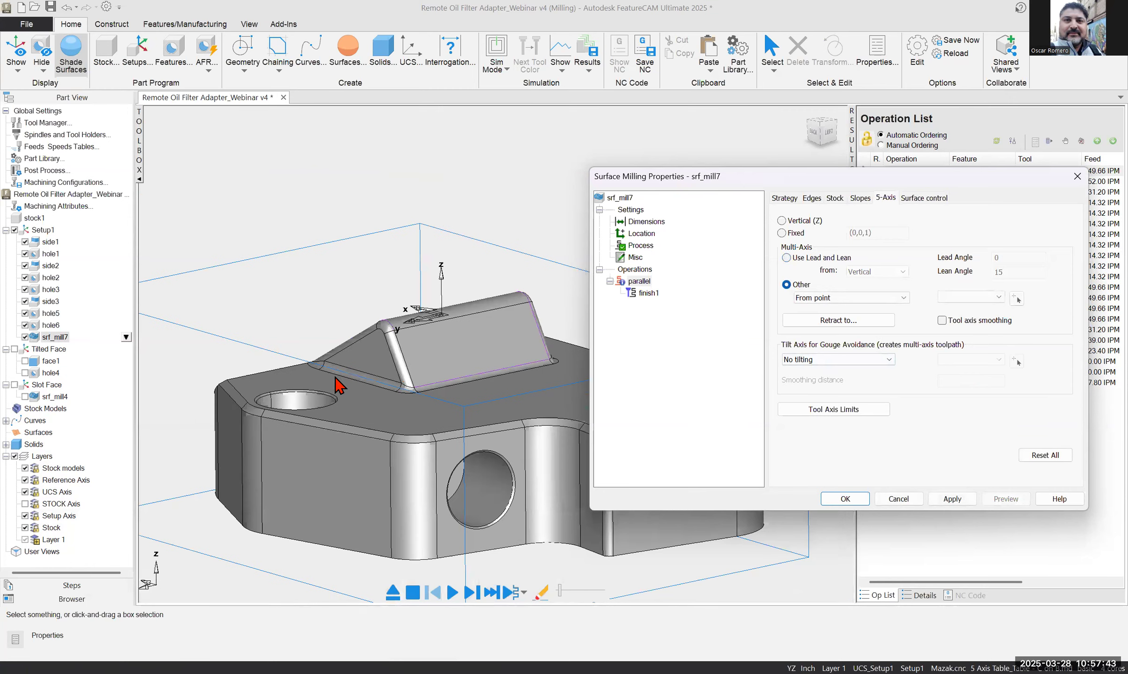
scroll(461, 356, up, 3)
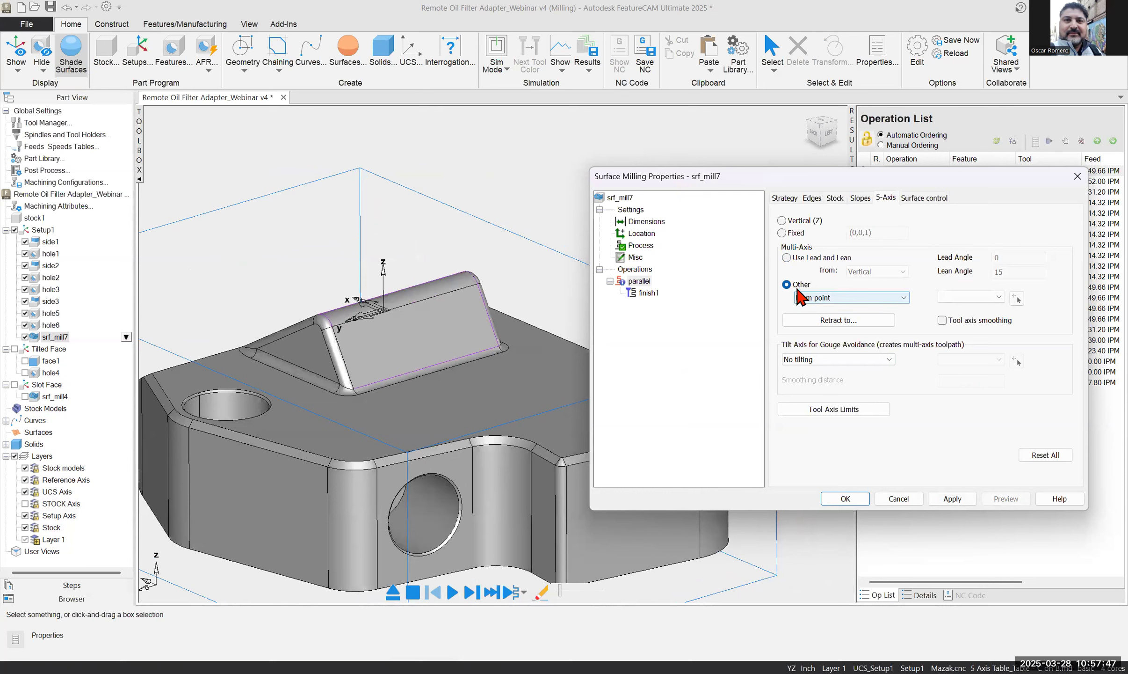
click(906, 301)
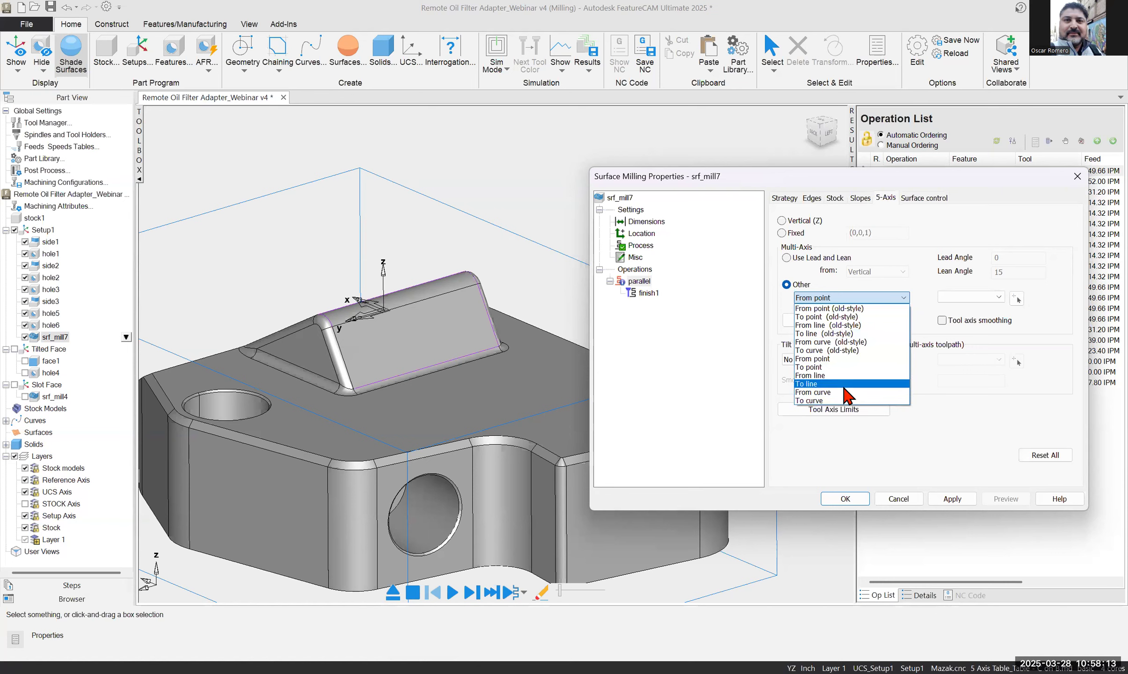
middle_drag(441, 345, 441, 334)
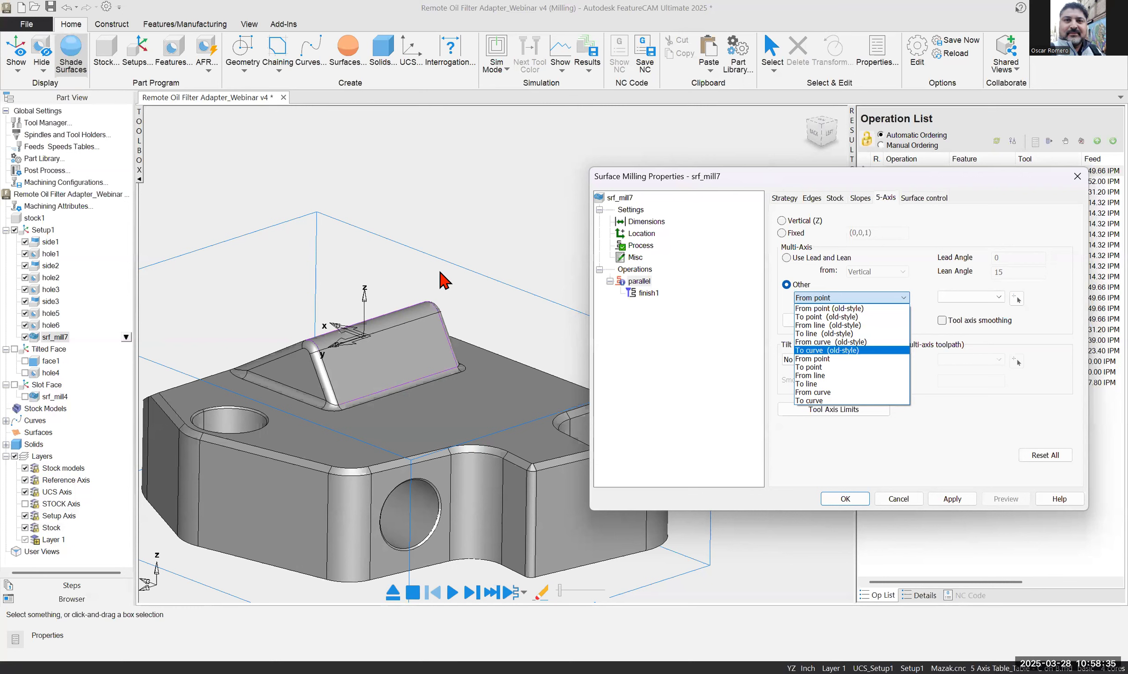
click(919, 281)
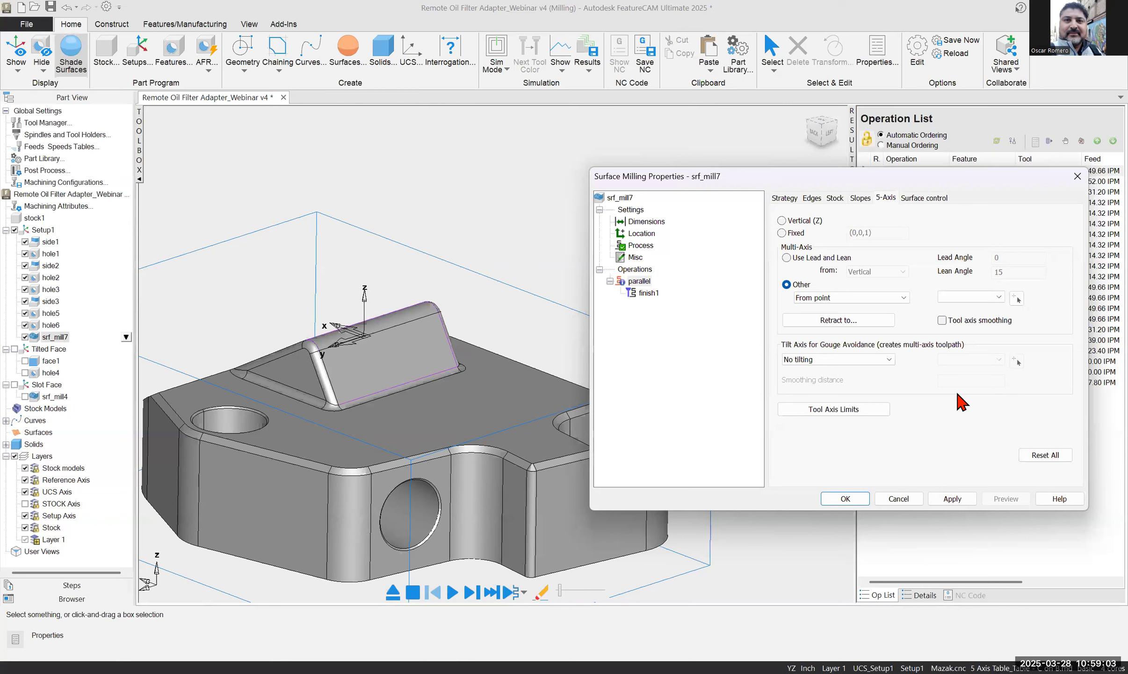
Review the gouge-avoidance tilt options and the tool axis elevation and azimuth limits, and close the srf_mill7 properties
click(886, 358)
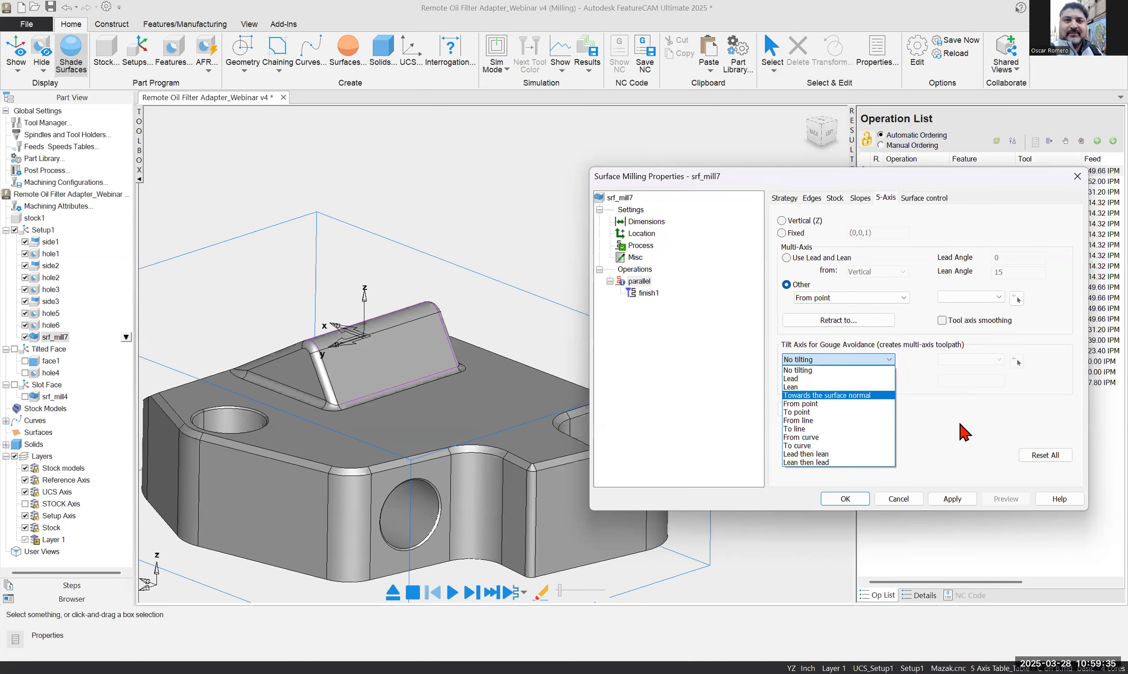
click(952, 447)
click(834, 409)
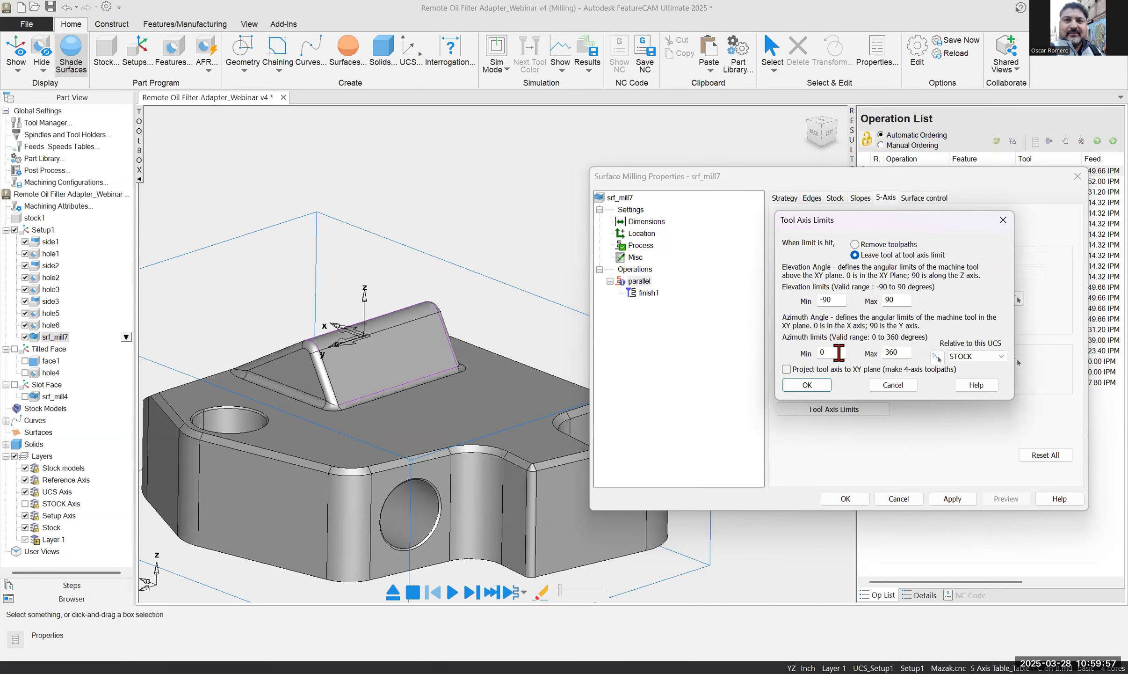
click(900, 388)
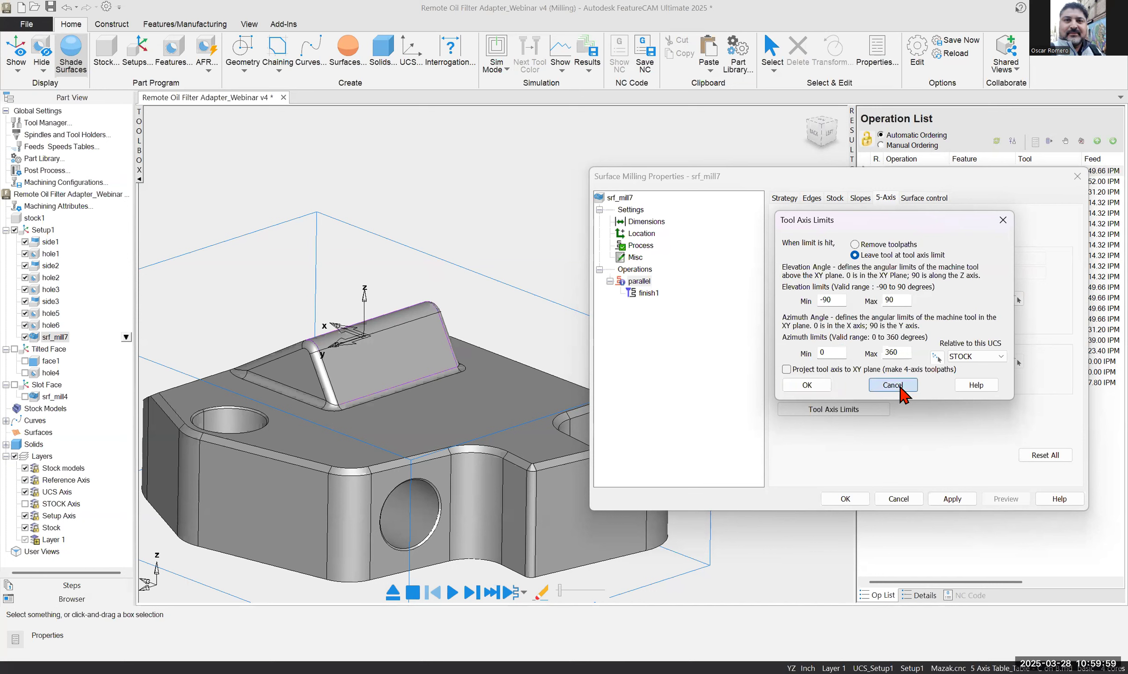
click(1073, 184)
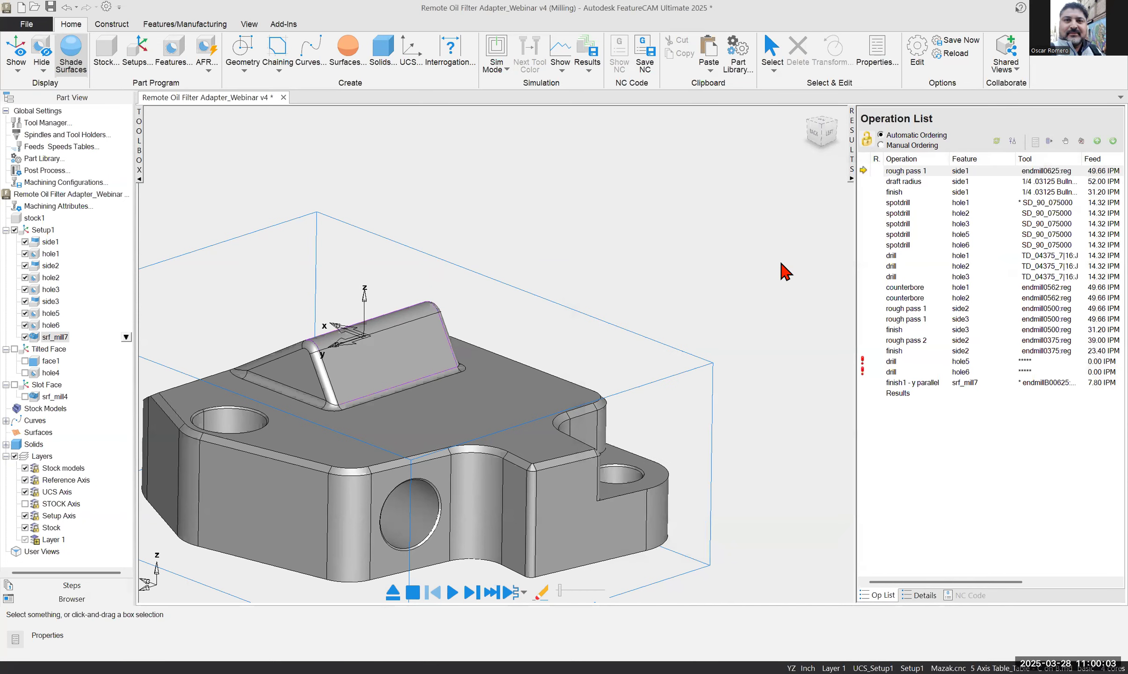
scroll(772, 286, down, 2)
scroll(772, 286, down, 2)
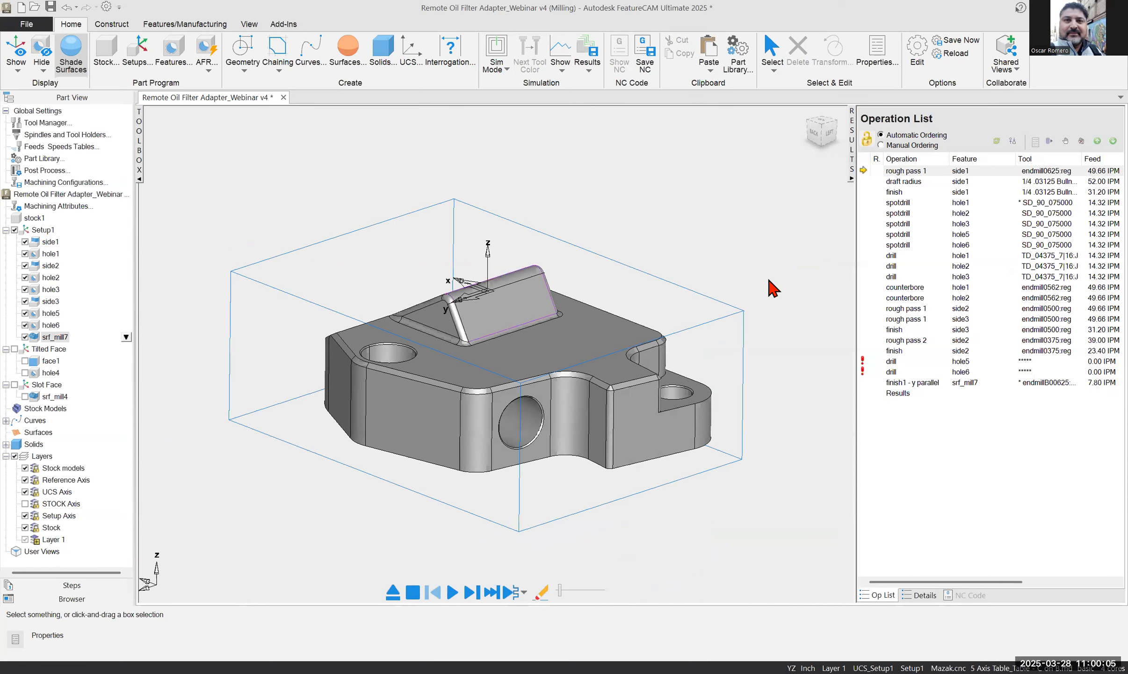